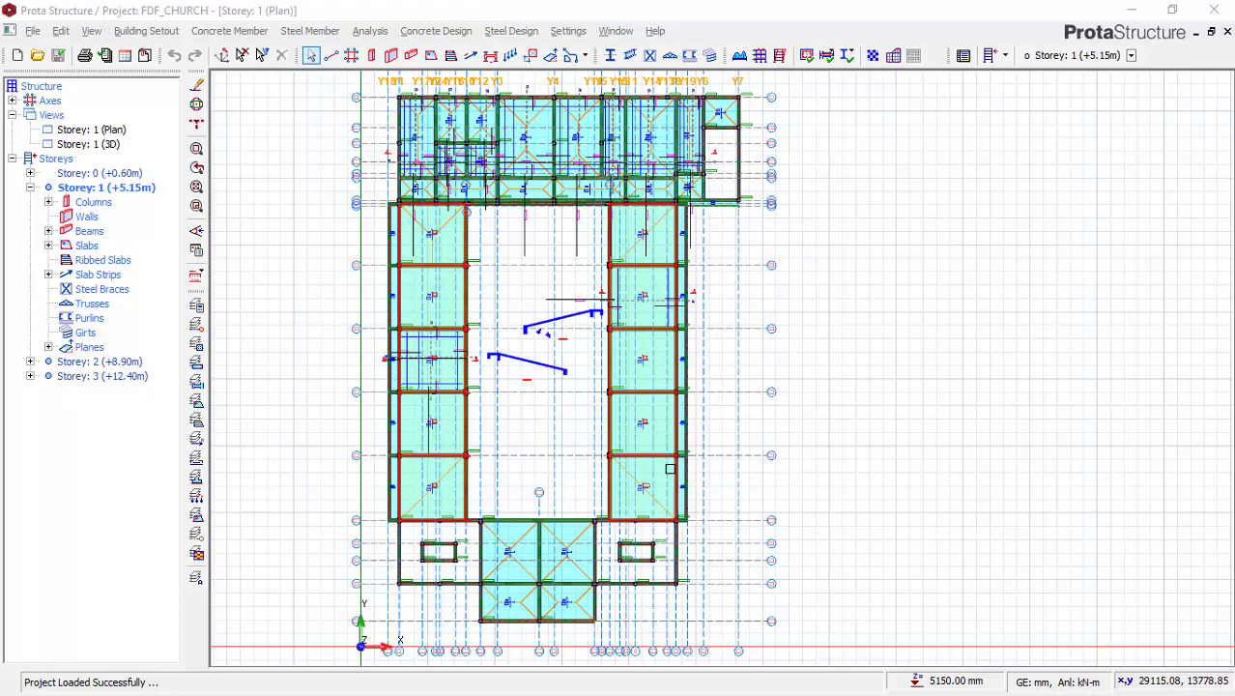
Step: Examine the church's Storey 1 plan, including the side slab bays and the two inclined section sketches between them
scroll(651, 445, down, 2)
scroll(628, 422, up, 2)
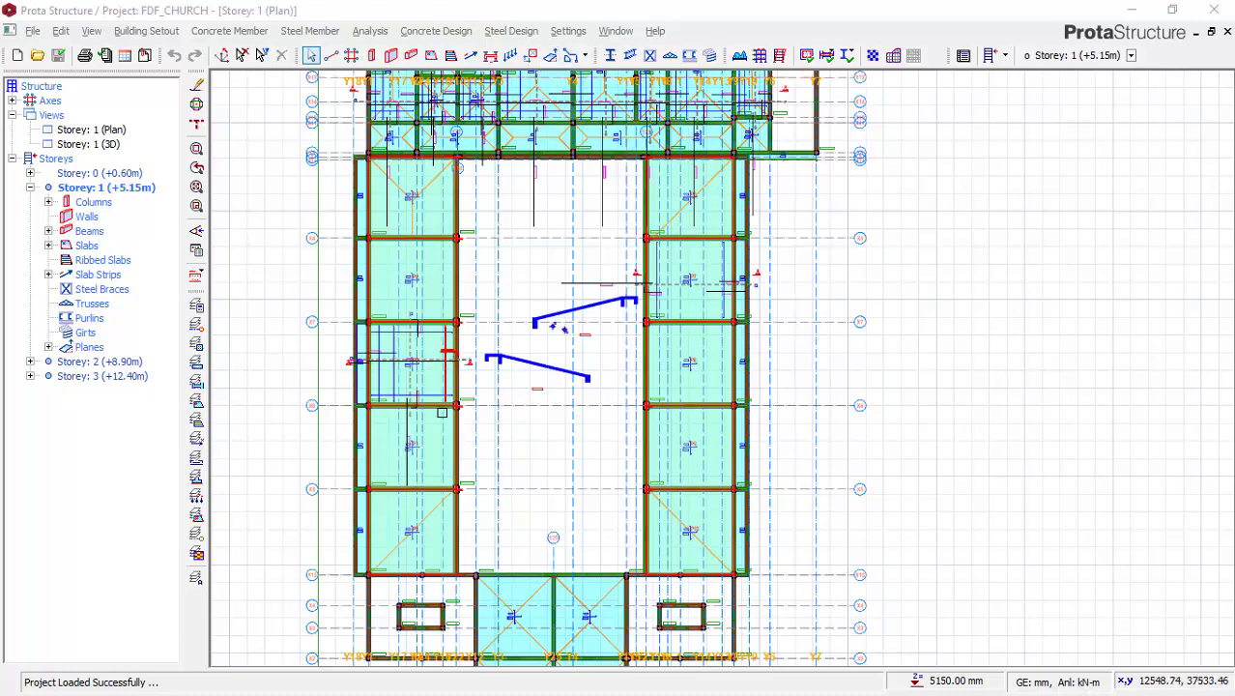
scroll(471, 490, up, 1)
scroll(579, 467, down, 1)
scroll(556, 531, up, 1)
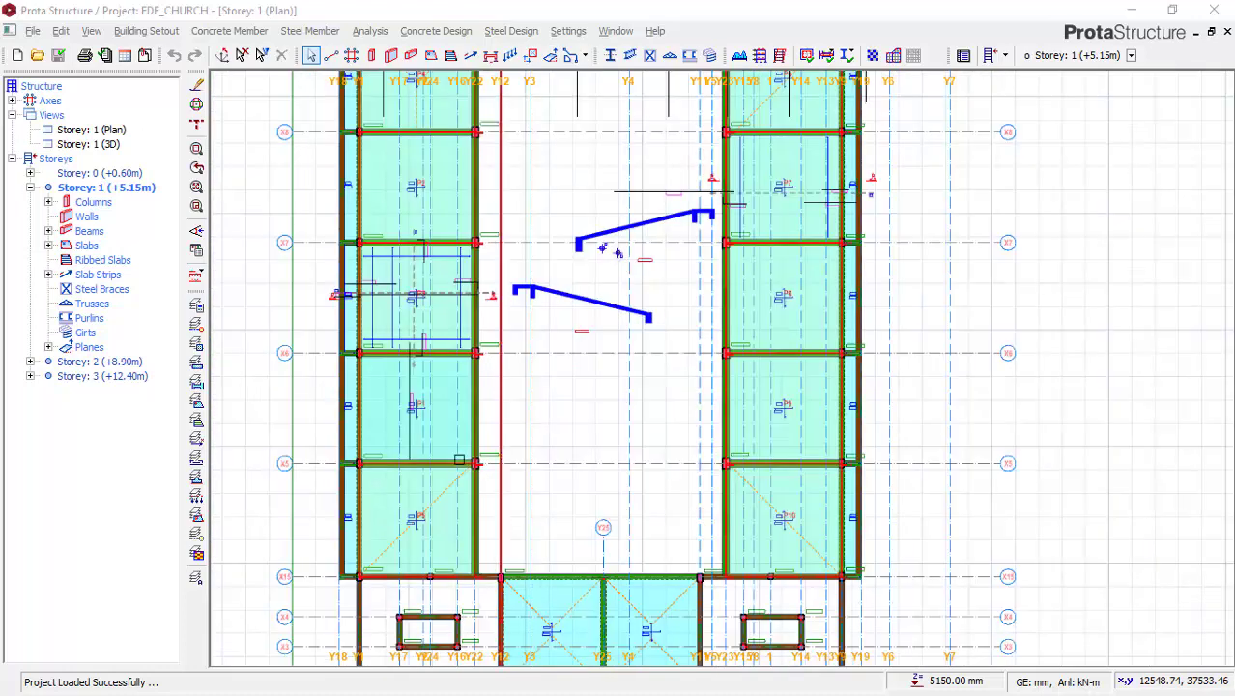
scroll(387, 431, up, 1)
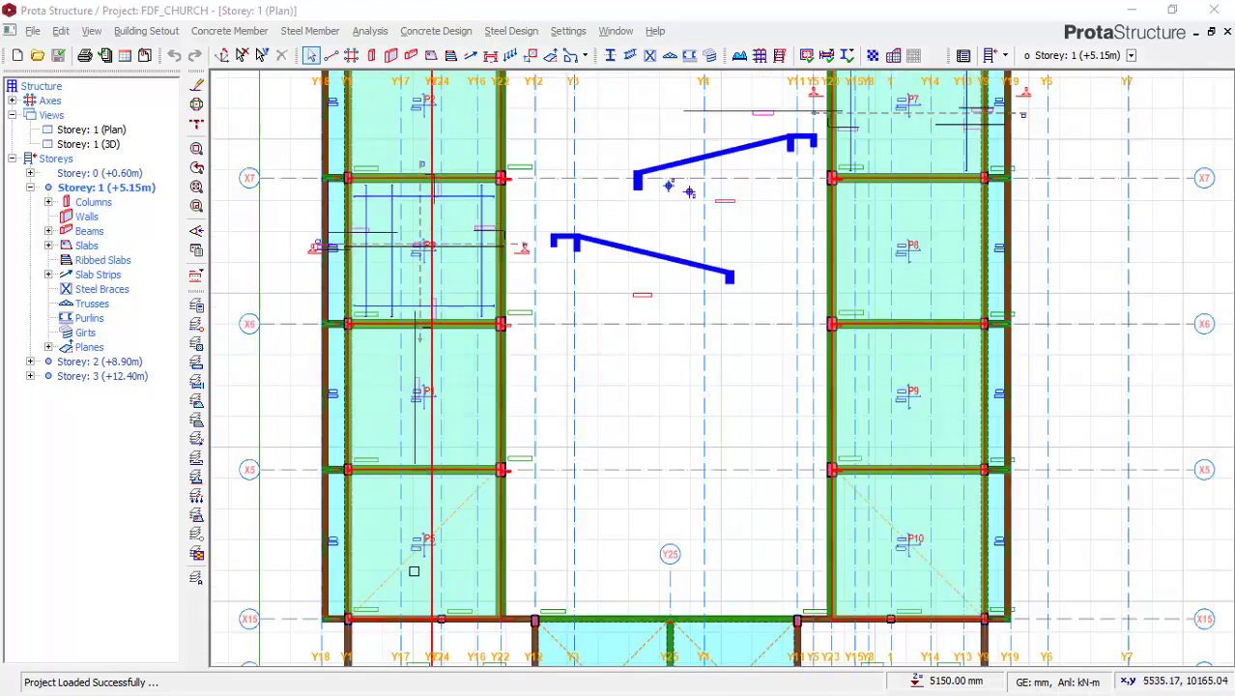
scroll(425, 437, up, 1)
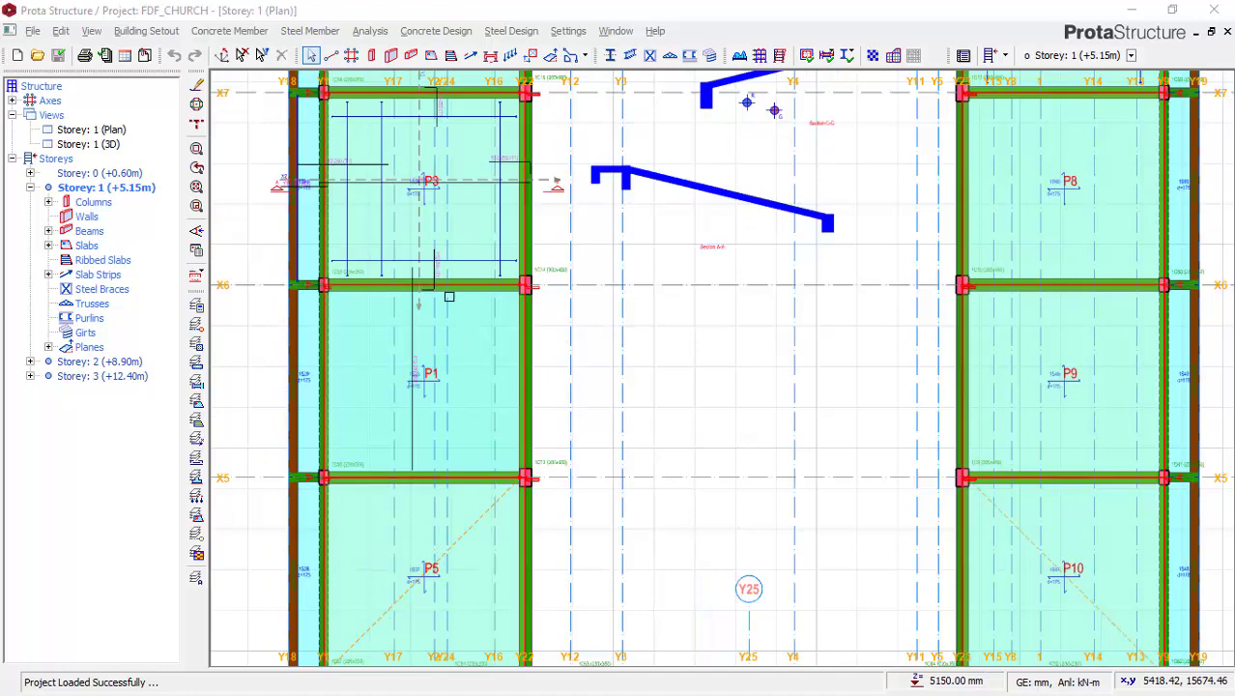
scroll(497, 300, down, 1)
scroll(519, 345, down, 2)
scroll(498, 319, up, 3)
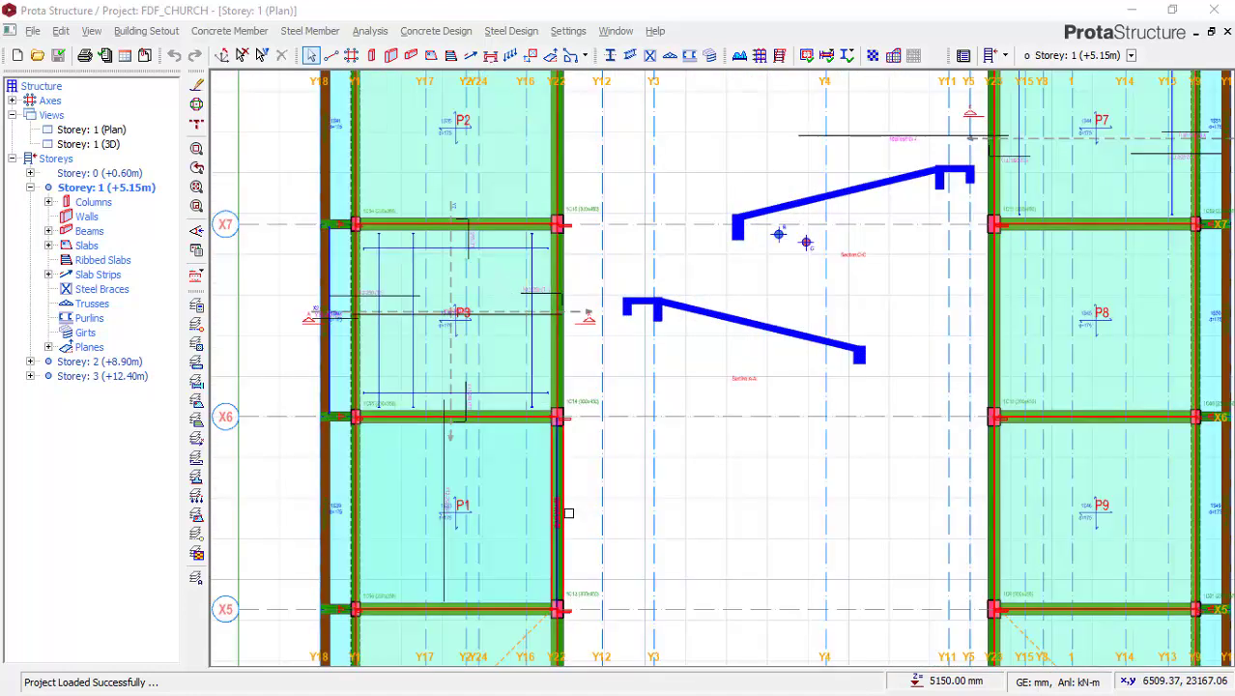
scroll(425, 242, up, 2)
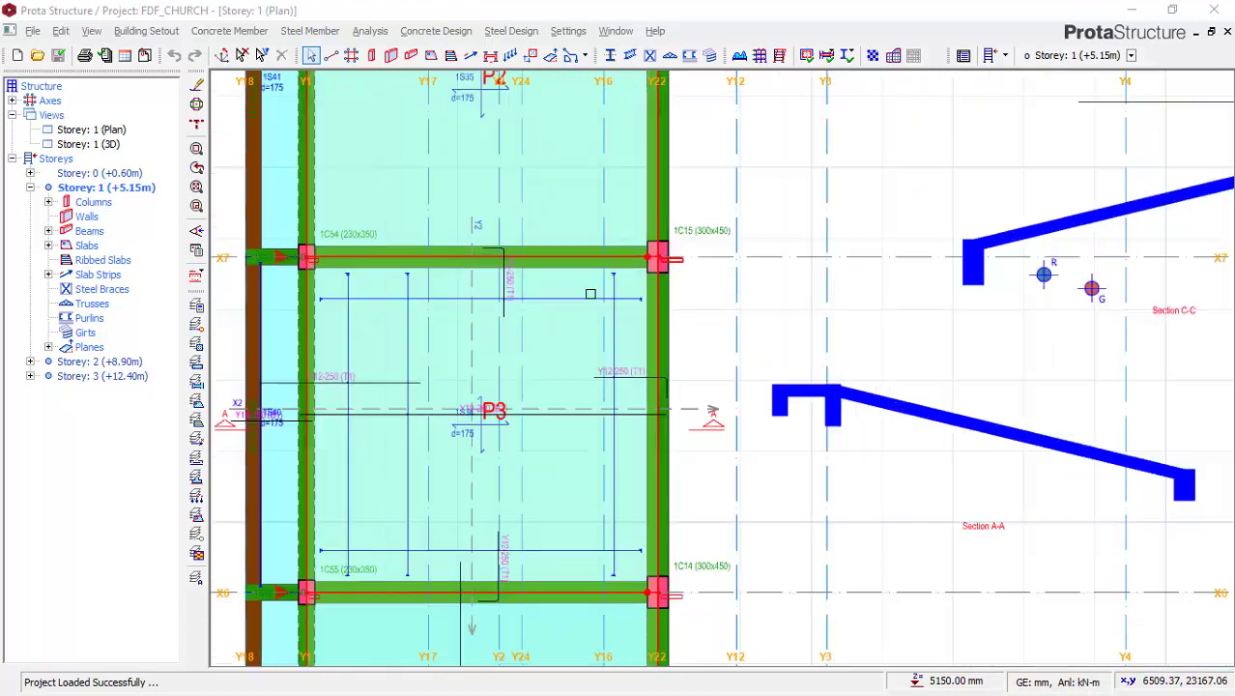
scroll(596, 357, down, 2)
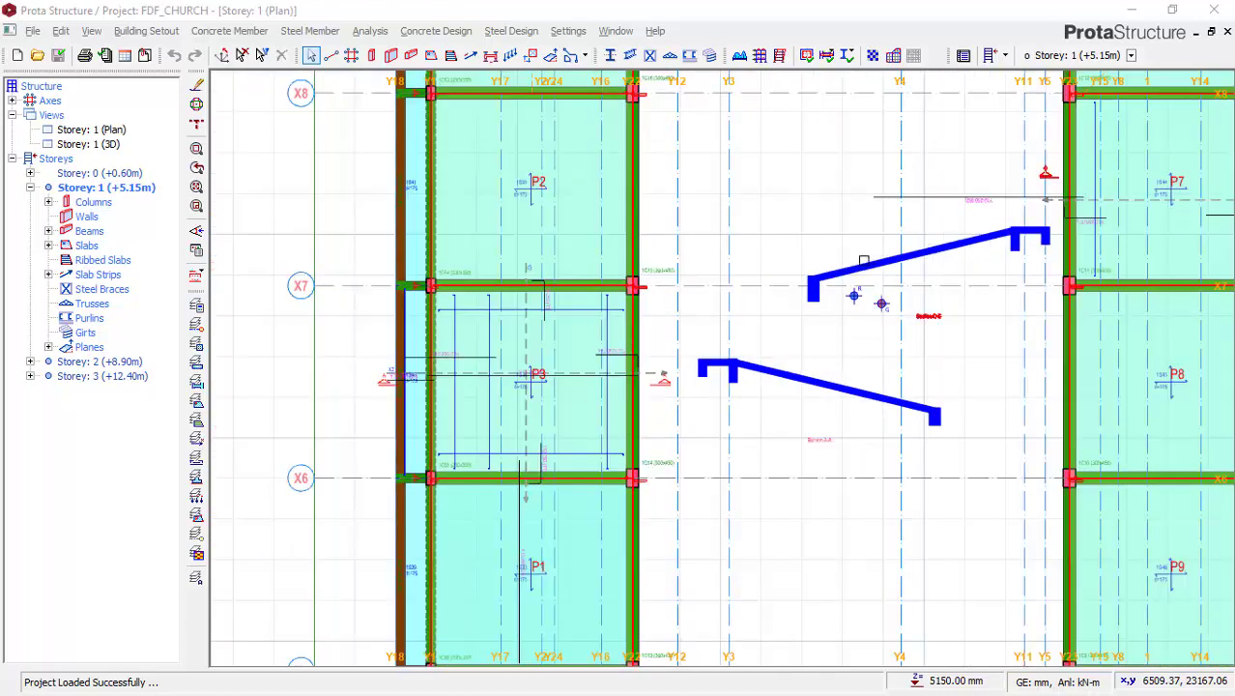
scroll(710, 267, down, 1)
scroll(711, 266, down, 2)
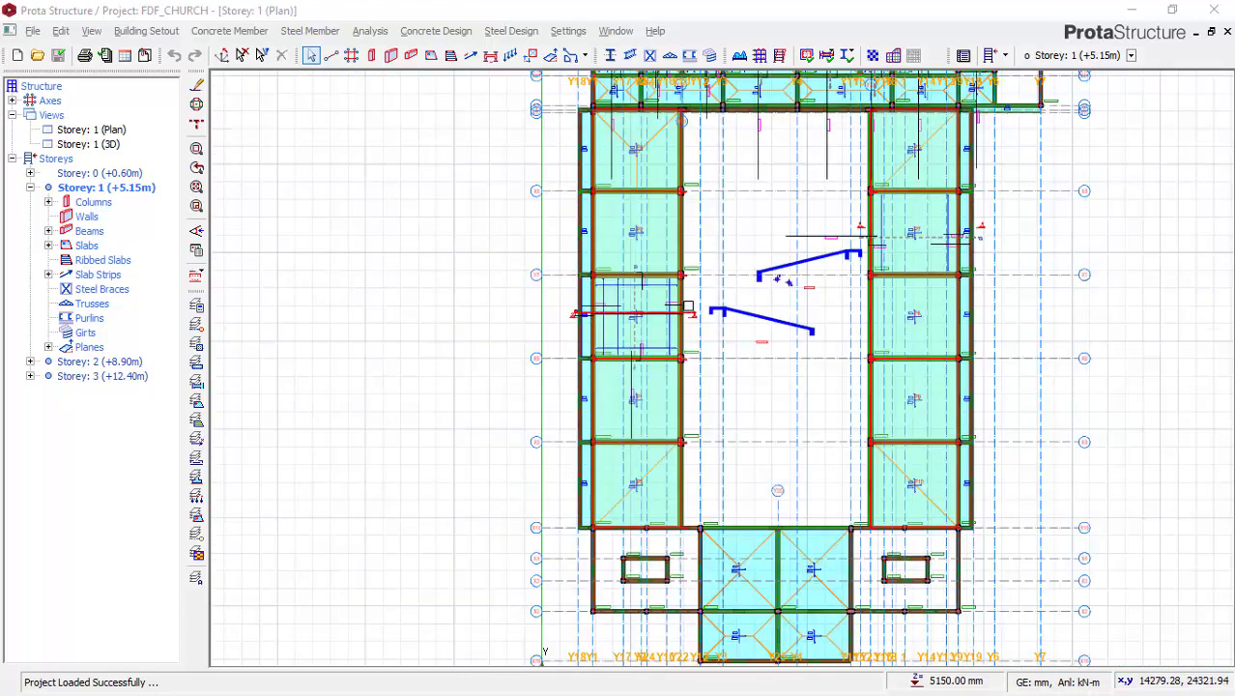
Step: Open the Storey 1 3D view and inspect the church frame and its inclined slabs from several angles
click(94, 145)
double_click(95, 145)
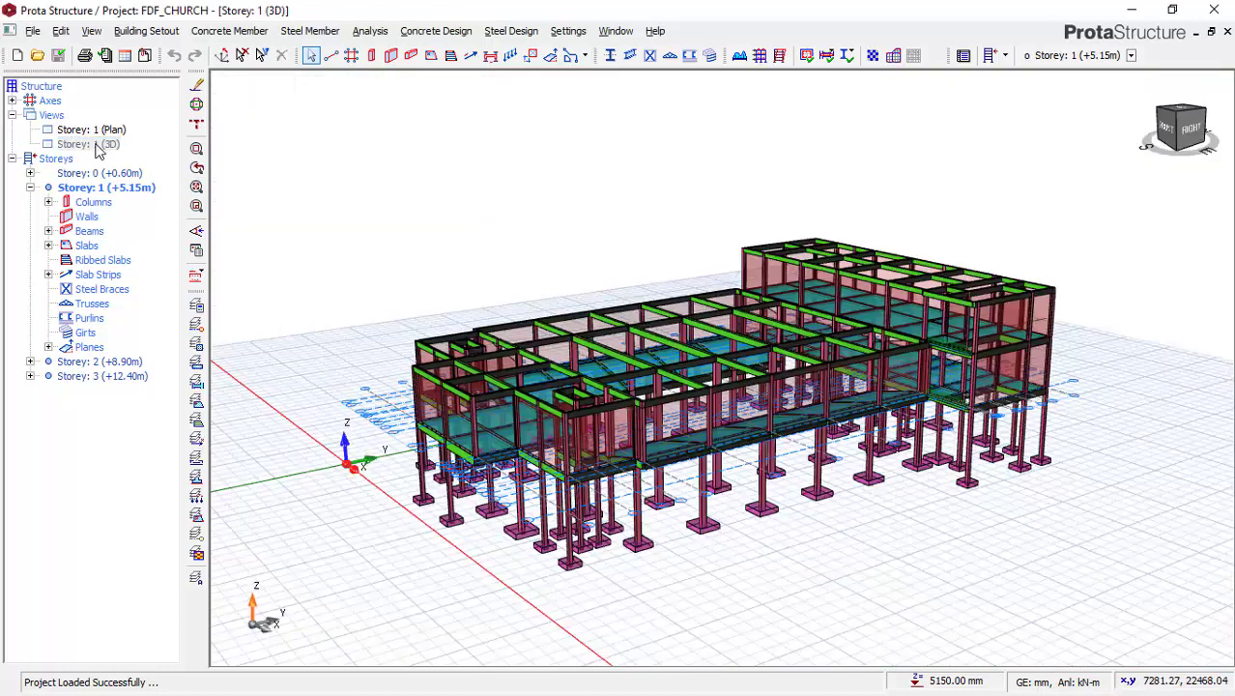
scroll(849, 444, up, 2)
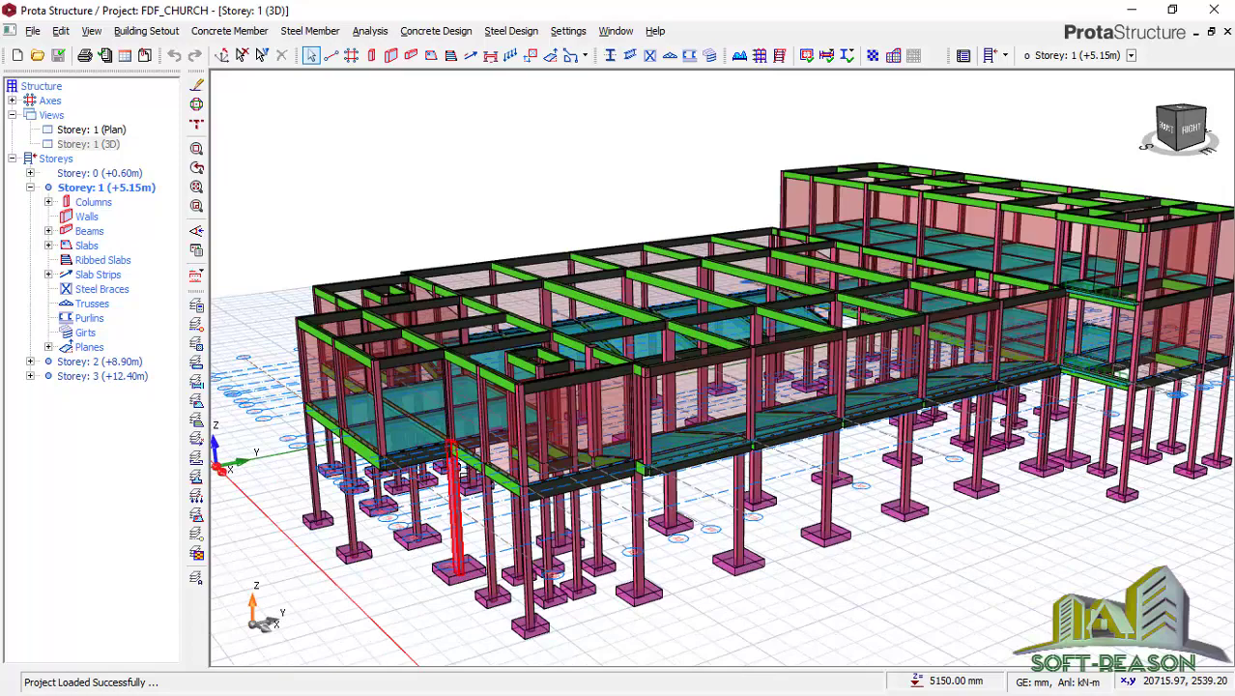
middle_drag(483, 473, 543, 475)
scroll(787, 502, up, 4)
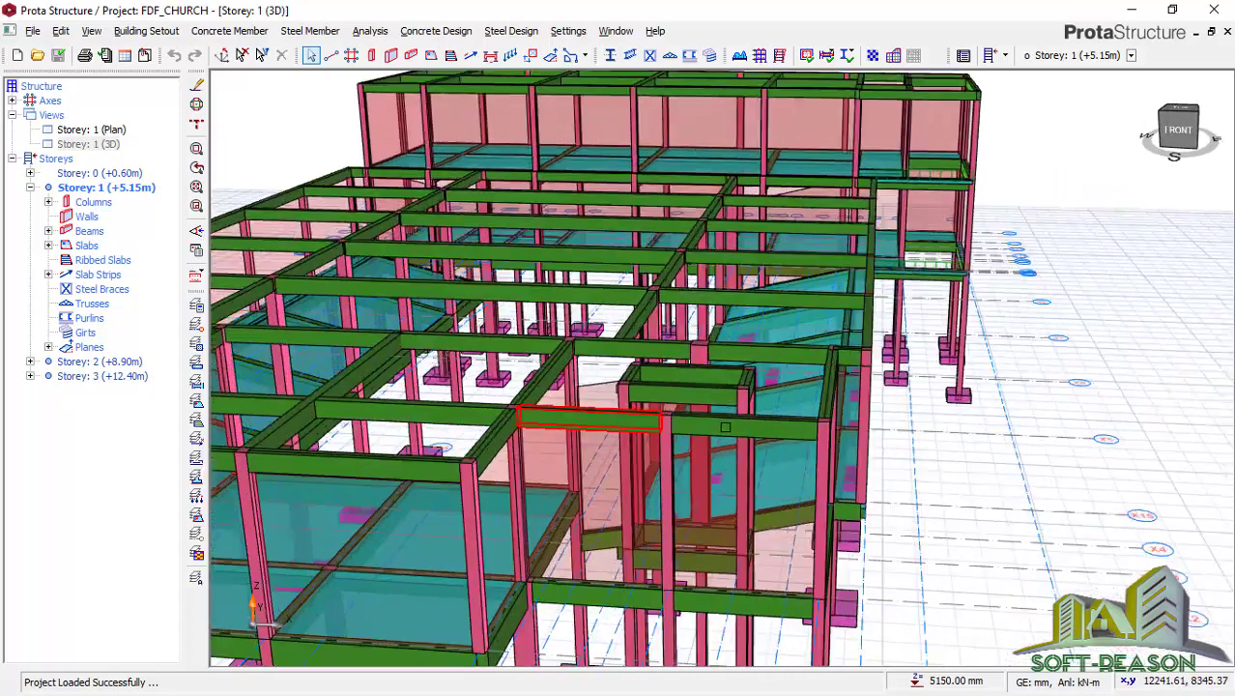
scroll(787, 503, down, 5)
scroll(435, 464, up, 3)
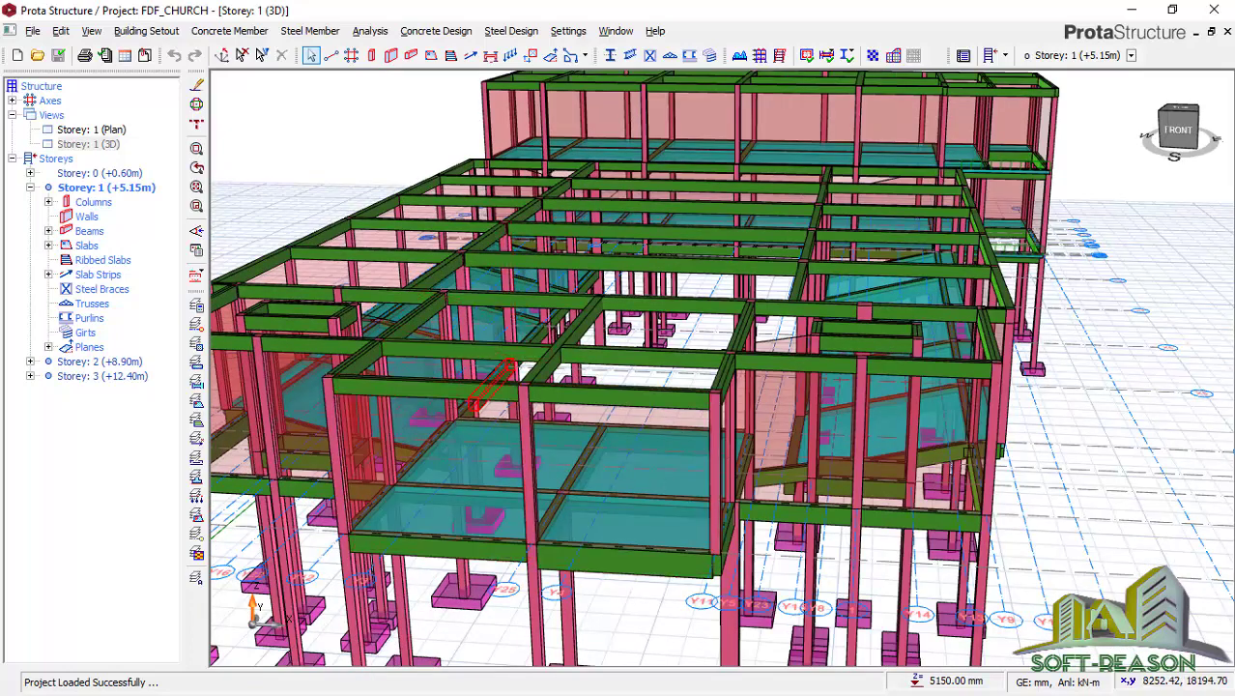
middle_drag(863, 503, 995, 381)
scroll(995, 382, down, 3)
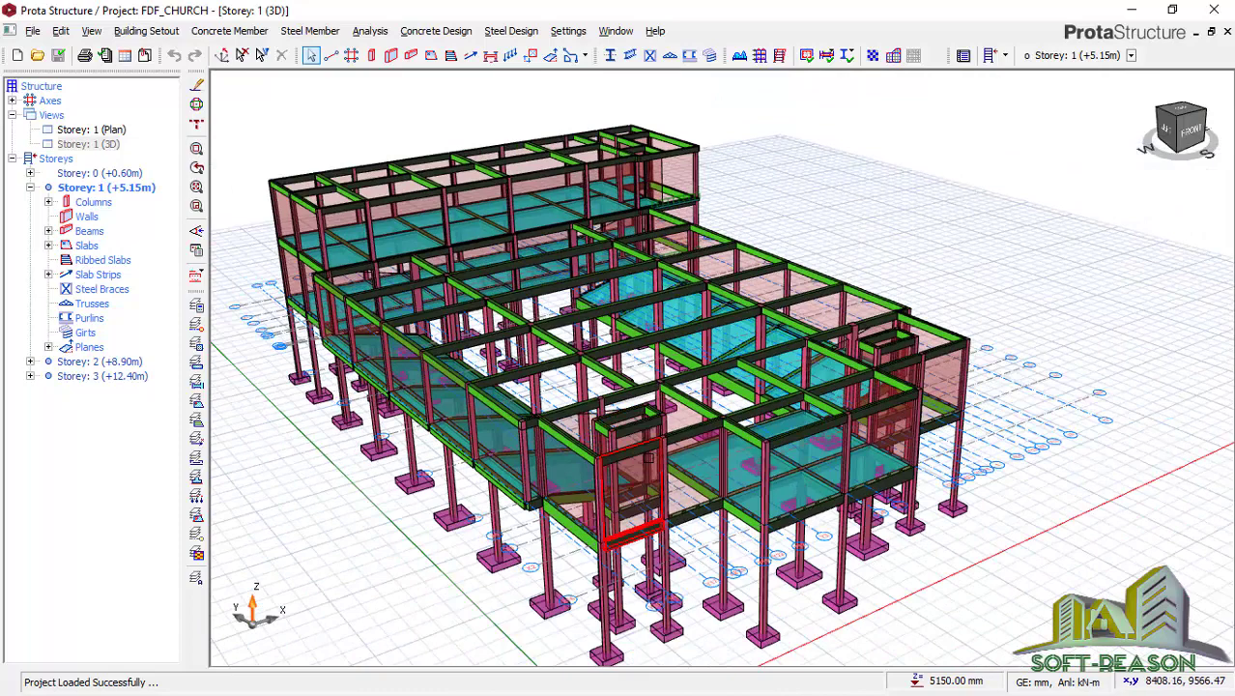
scroll(649, 462, up, 3)
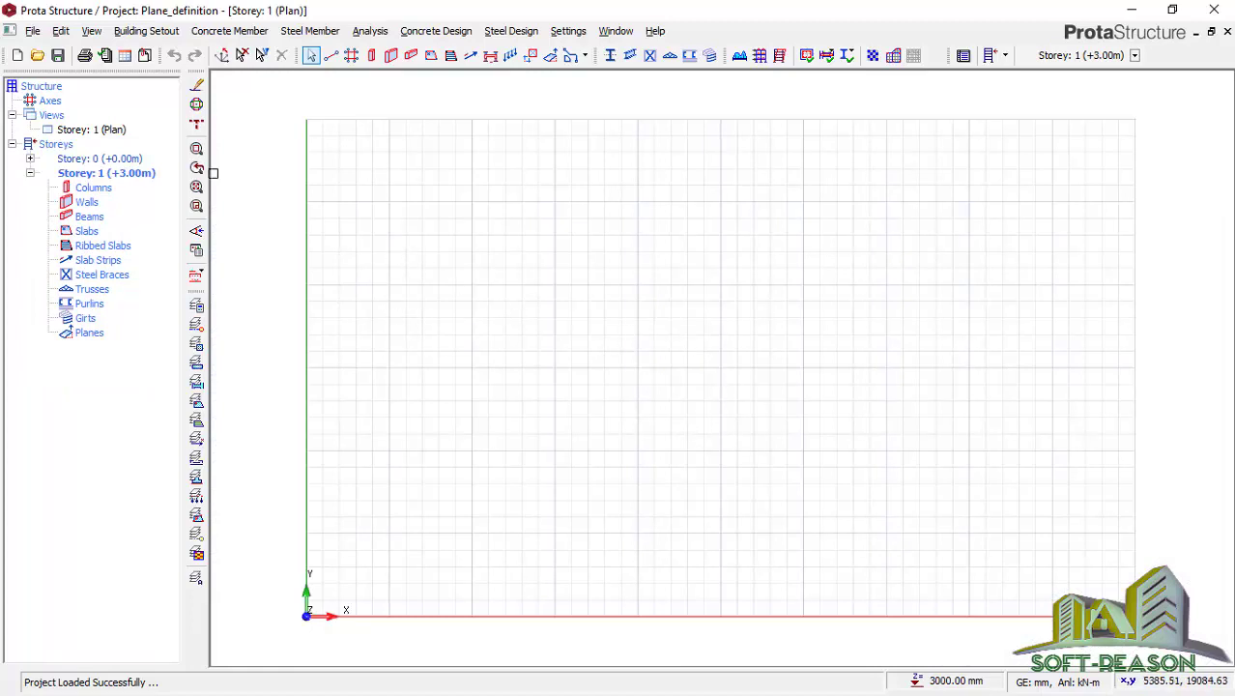
scroll(940, 281, up, 2)
scroll(824, 275, down, 2)
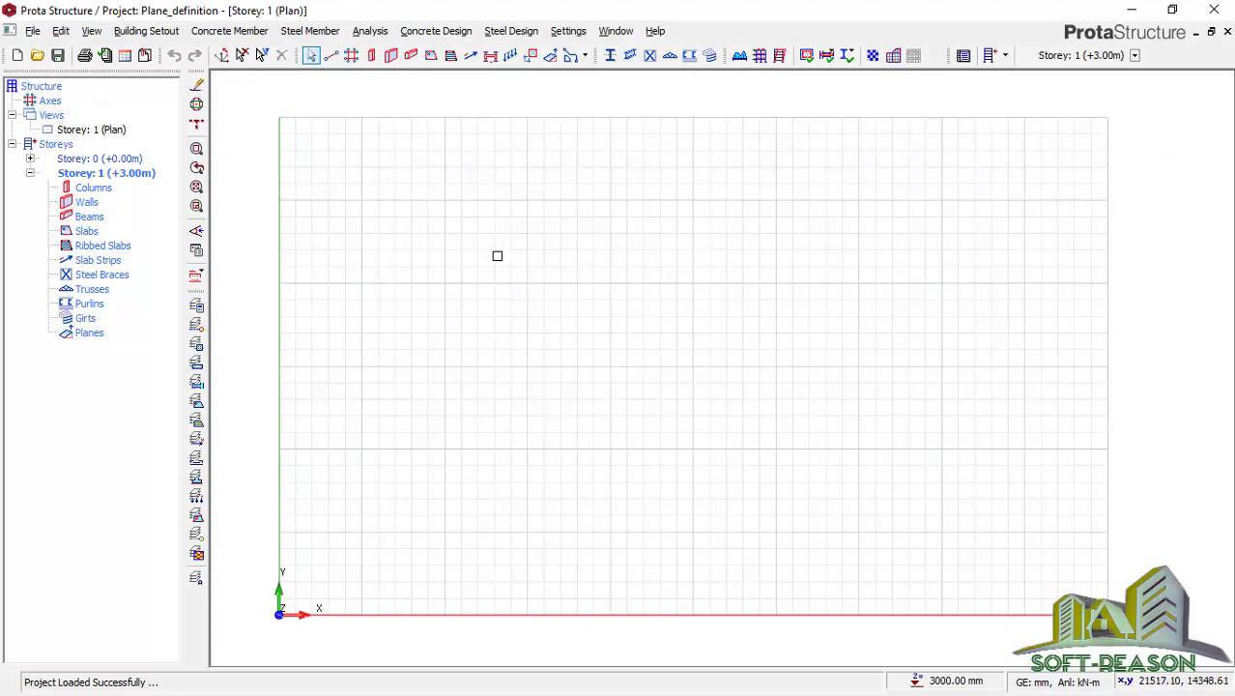
scroll(556, 431, down, 2)
scroll(615, 361, up, 3)
scroll(546, 312, up, 1)
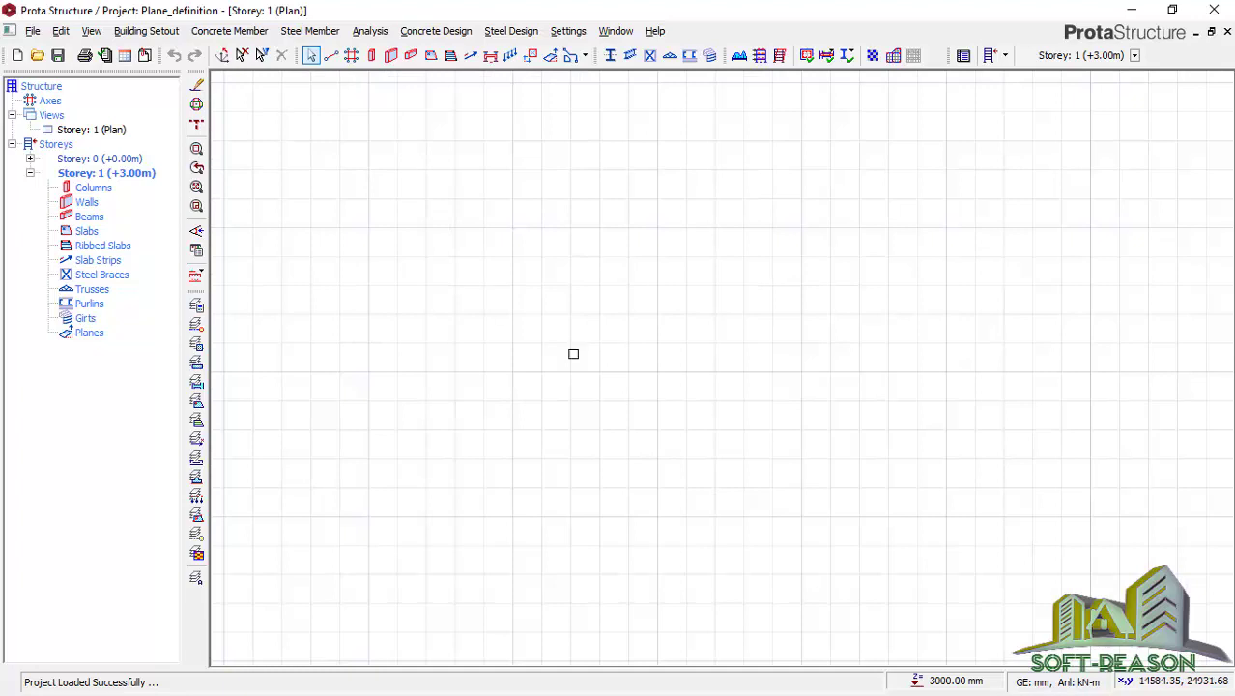
scroll(454, 351, down, 2)
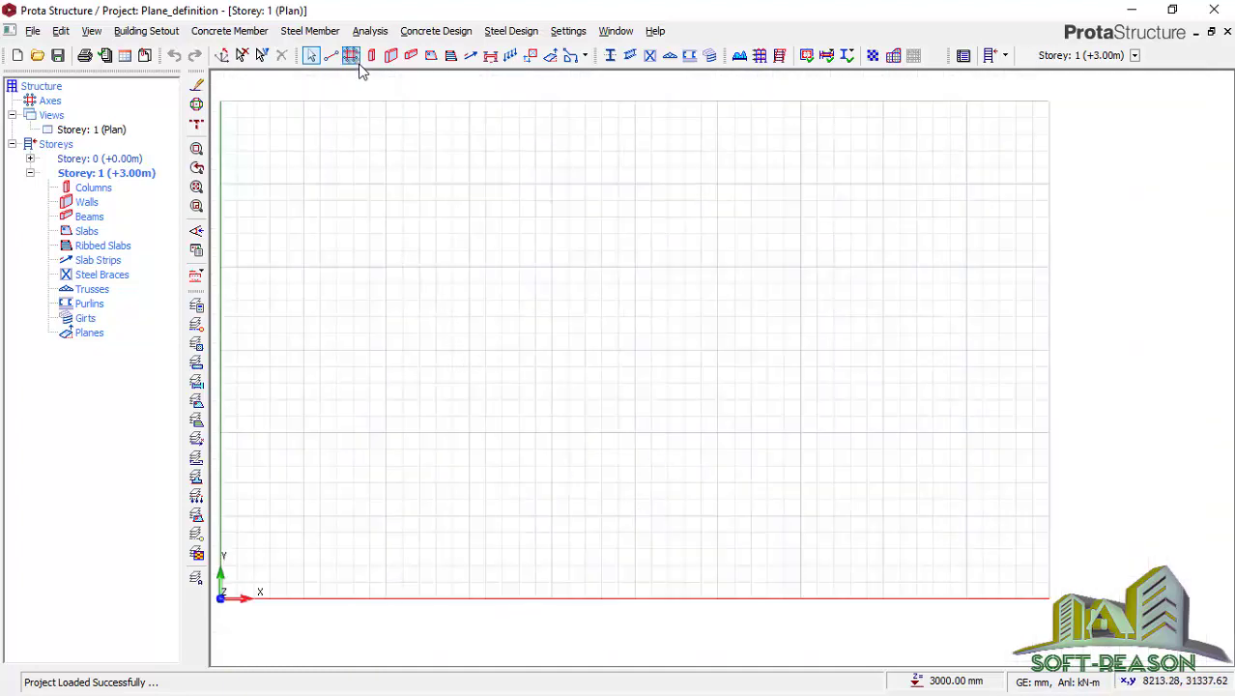
Step: Generate an orthogonal axis grid near the middle of the plan with Dir-1 spacings of 5000*2 and Dir-2 spacings of 5000*2,3000
click(352, 56)
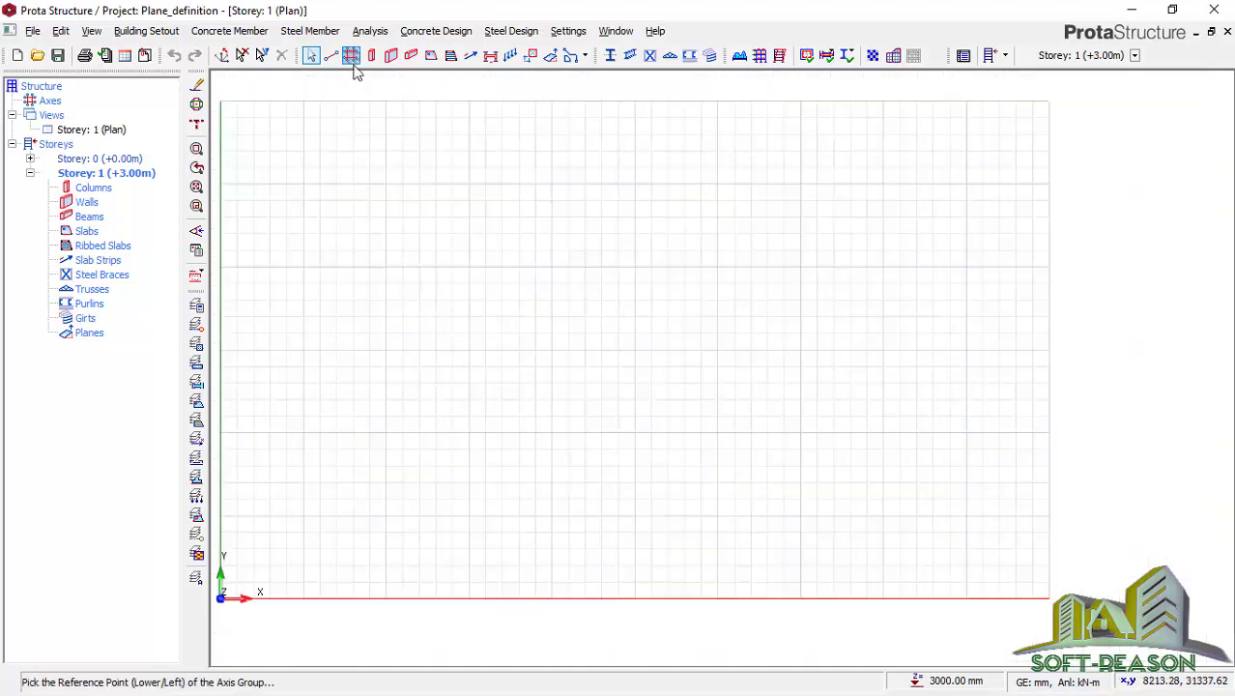
click(580, 294)
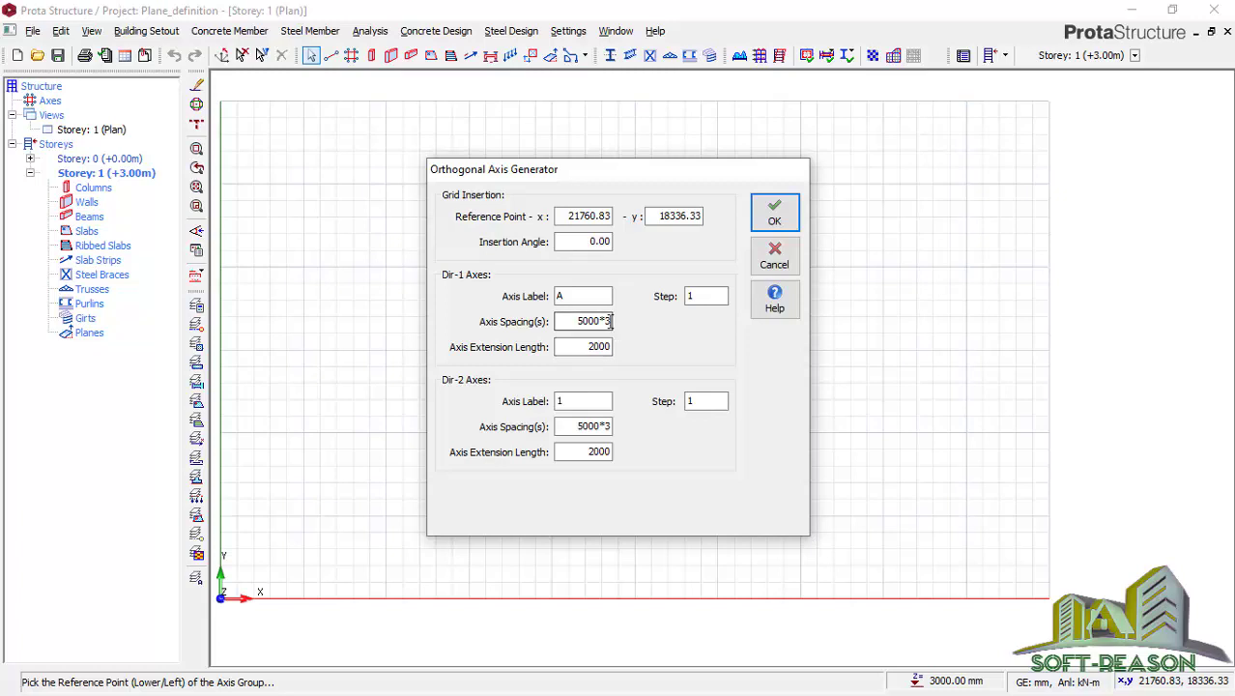
double_click(606, 321)
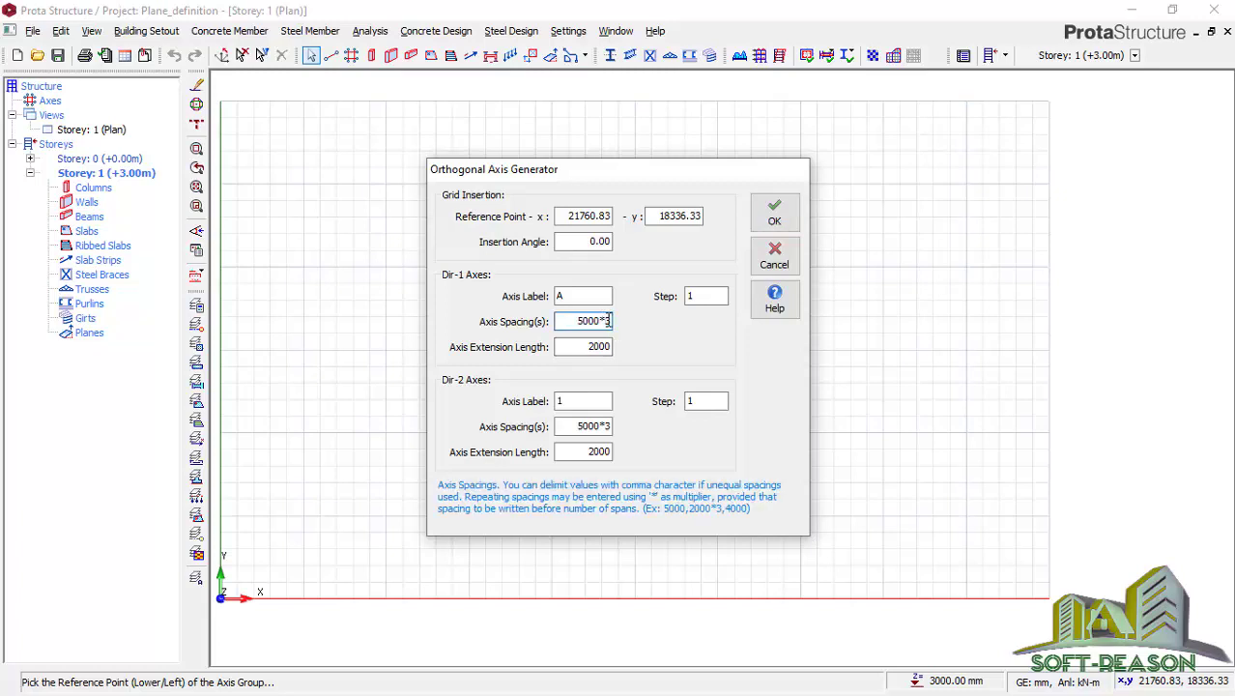
text(2)
key(Tab)
key(Tab)
key(Tab)
text(,)
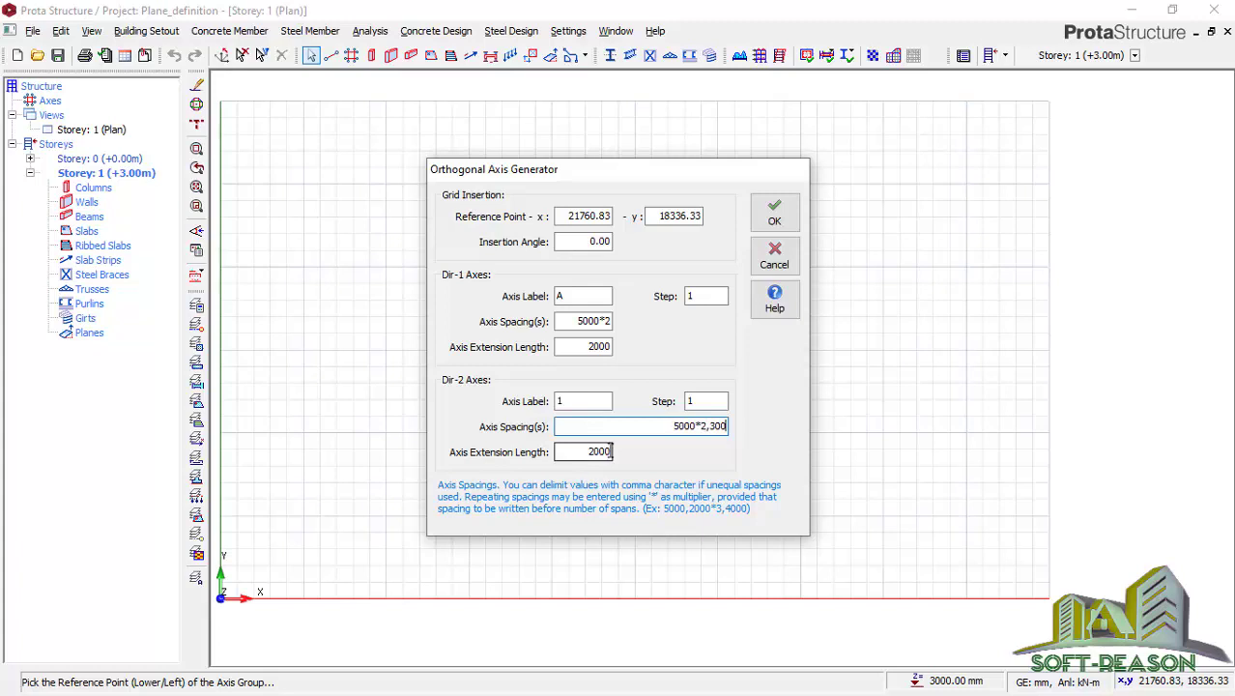
click(774, 210)
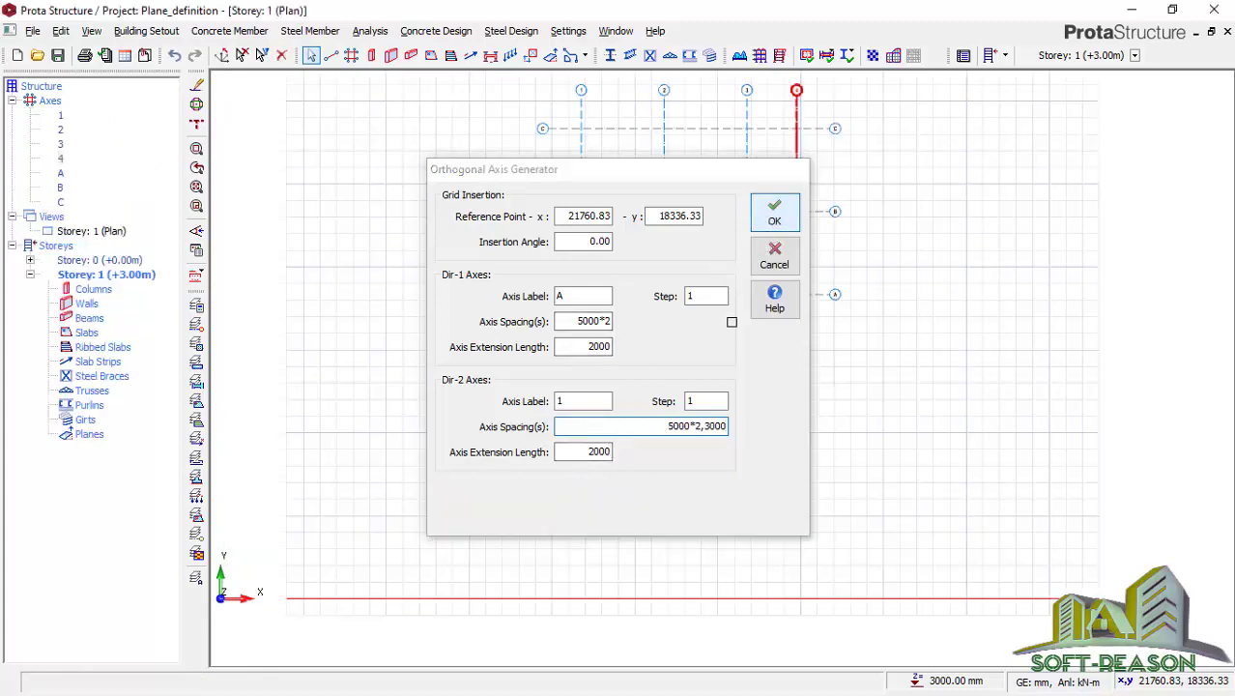
Step: Insert 225 x 225 mm columns at all intersections of axes A–C and 1–4
scroll(696, 257, down, 2)
scroll(681, 333, up, 5)
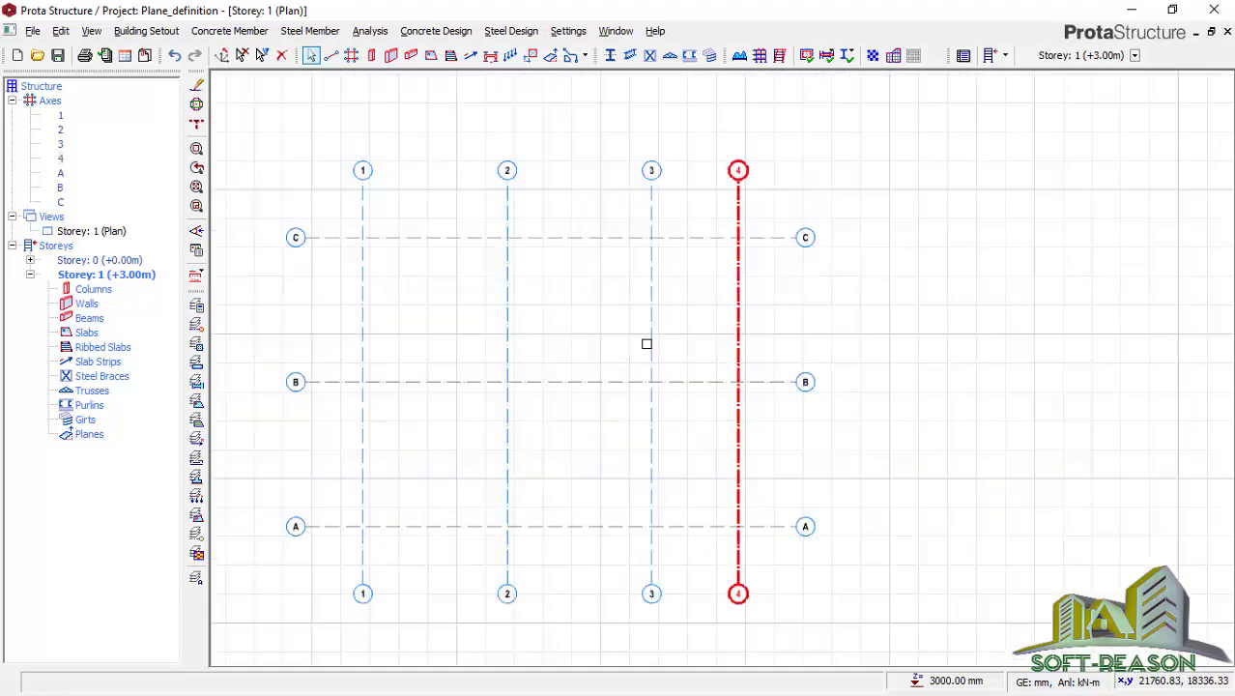
scroll(504, 242, down, 4)
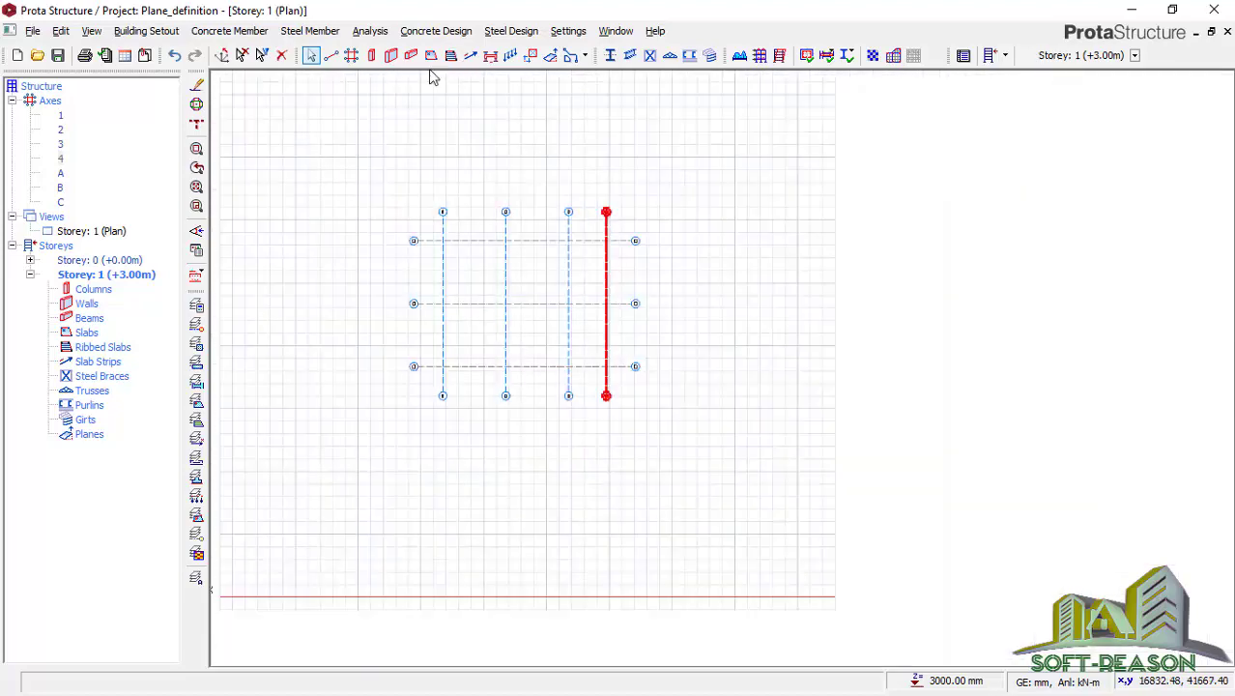
click(373, 56)
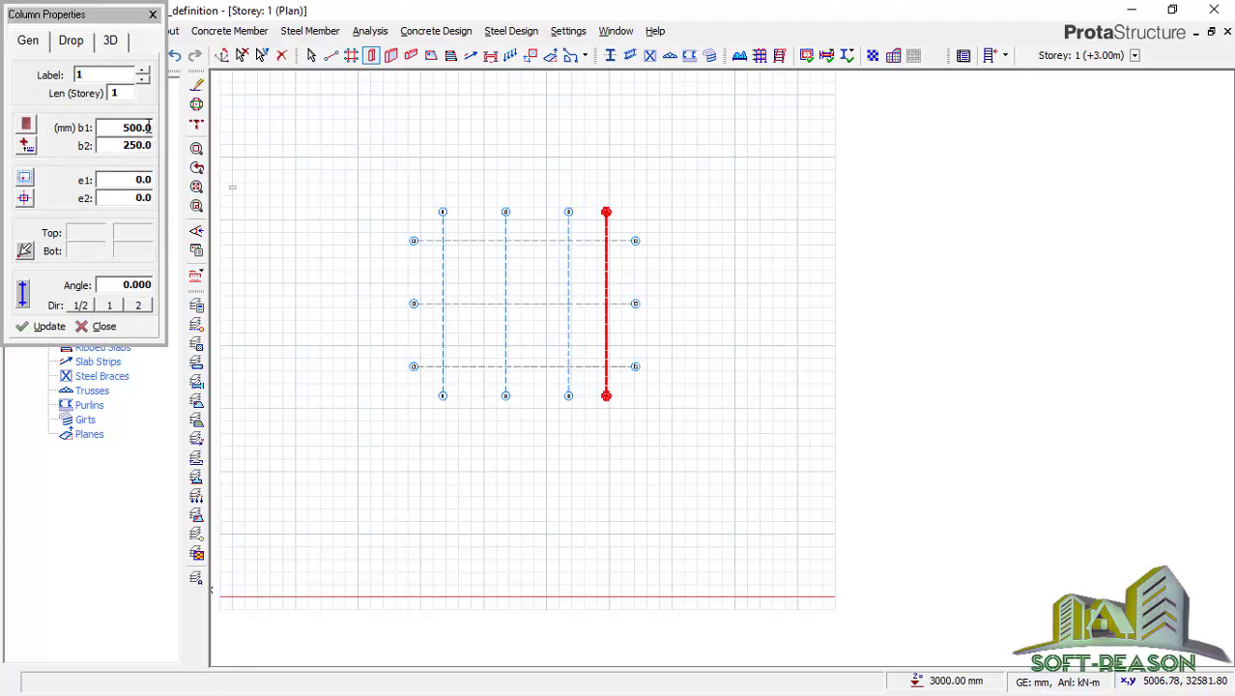
click(147, 127)
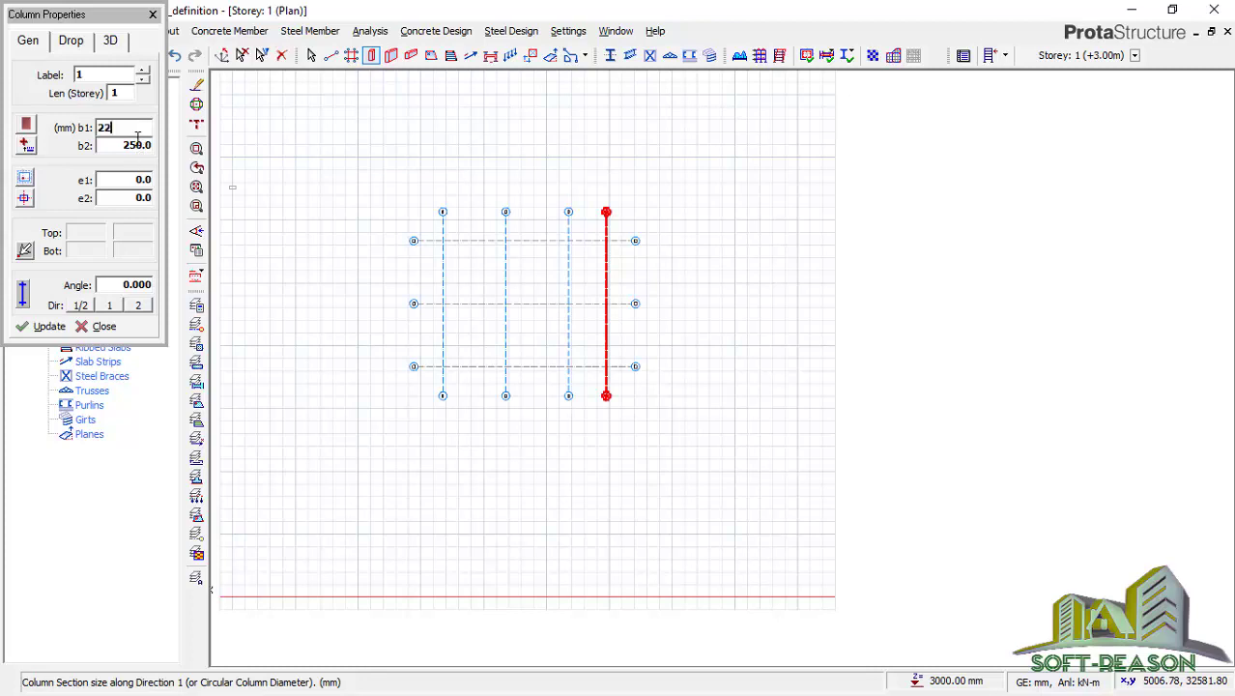
click(151, 147)
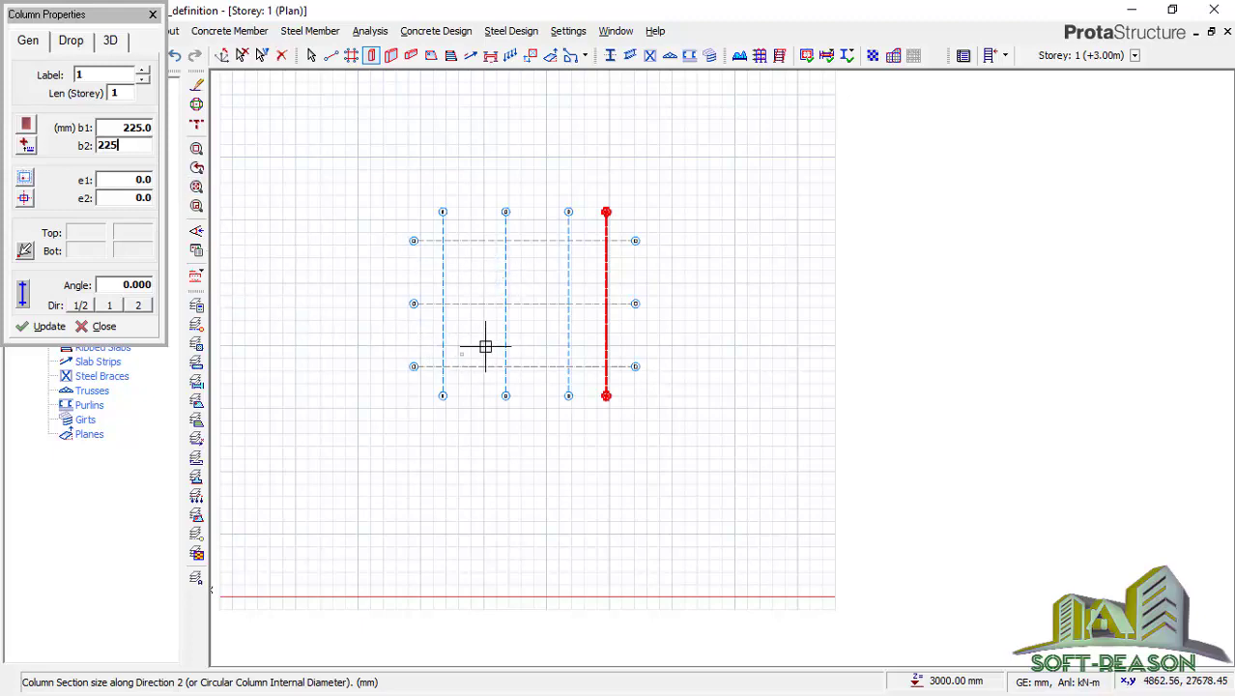
scroll(488, 345, up, 3)
scroll(536, 327, down, 1)
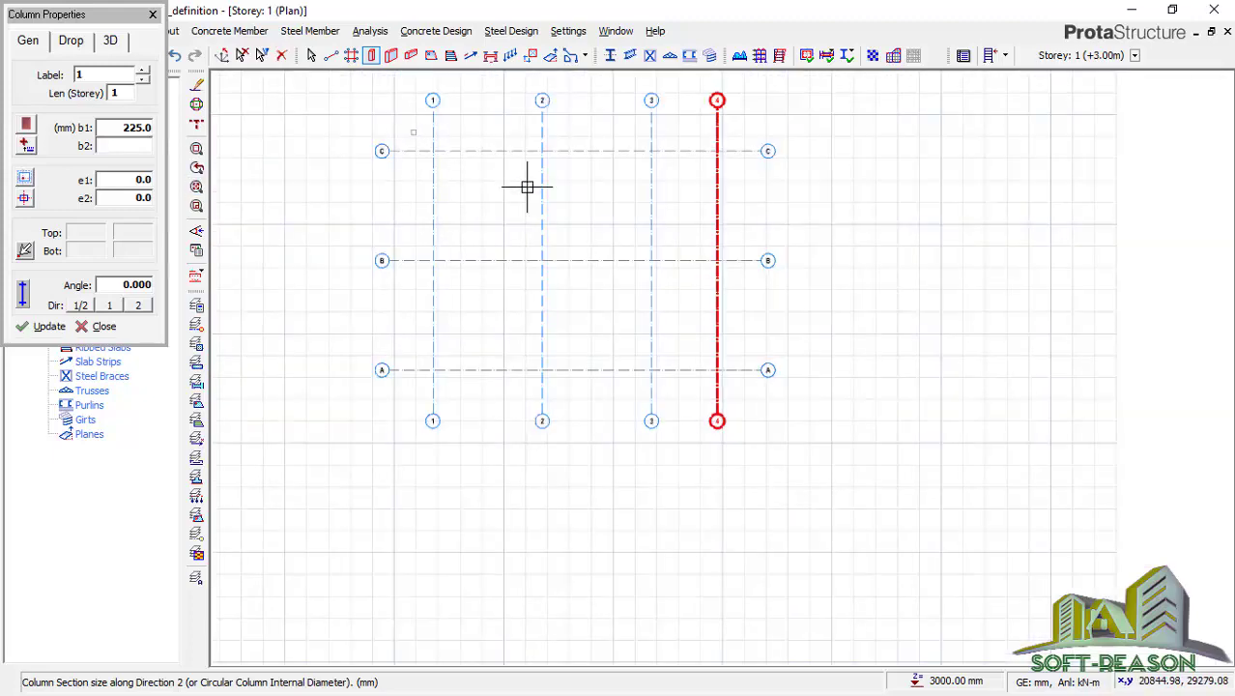
drag(409, 132, 739, 382)
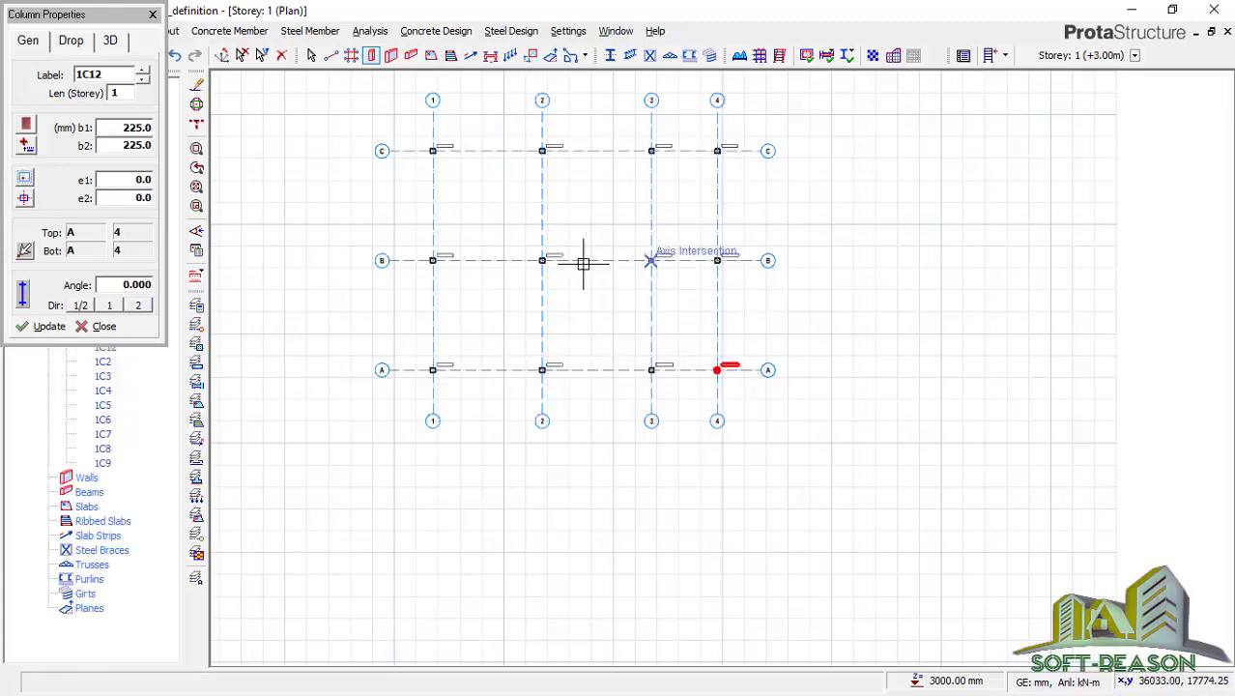
scroll(521, 230, up, 1)
scroll(677, 270, up, 1)
scroll(714, 290, down, 1)
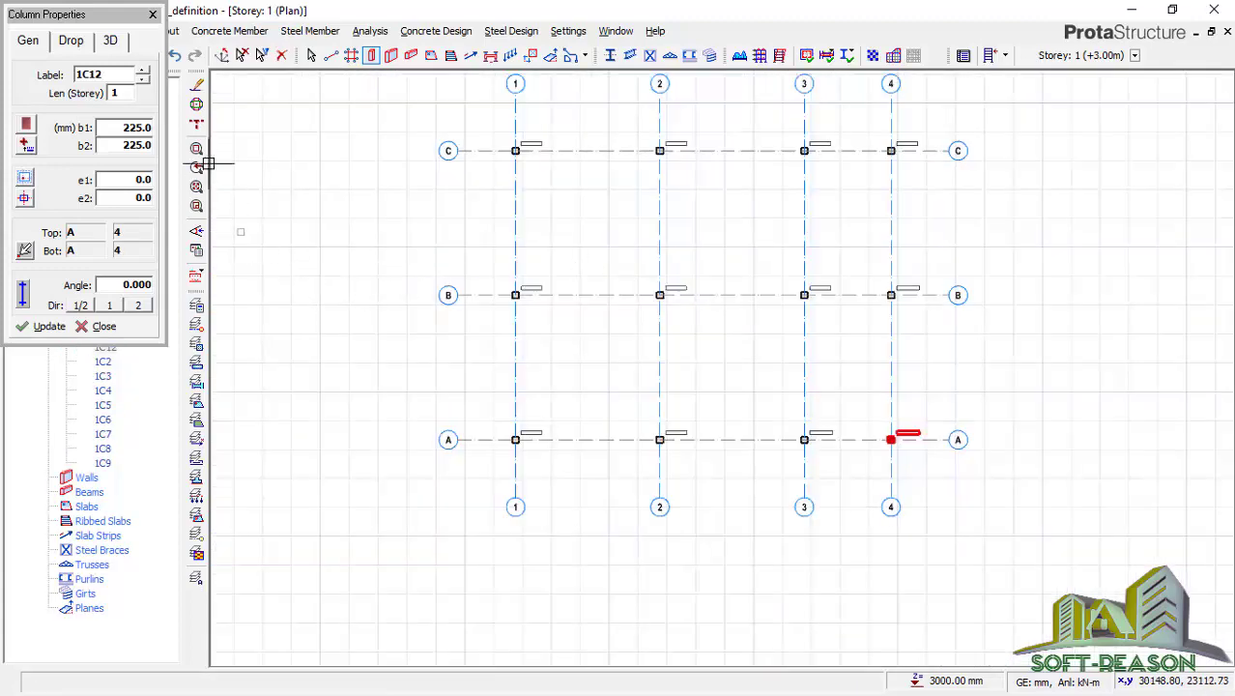
click(102, 325)
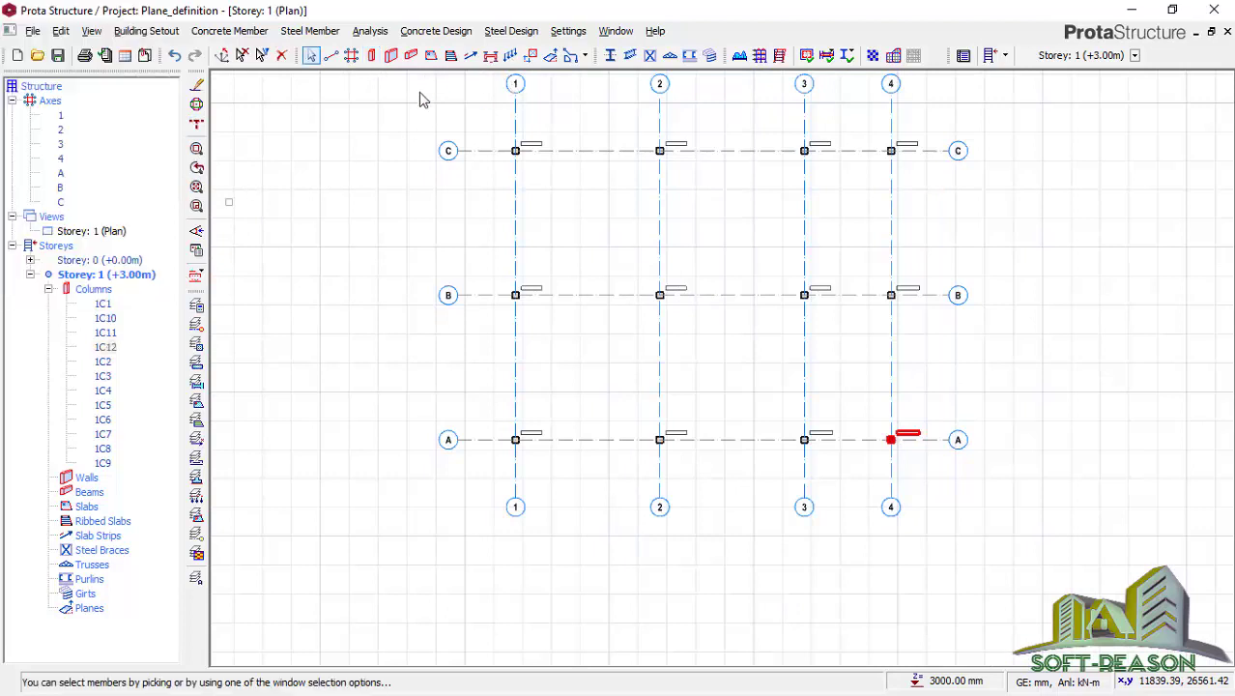
Step: Insert 225 mm wide, 450 mm deep beams between all columns along axes A–C and 1–4
click(411, 56)
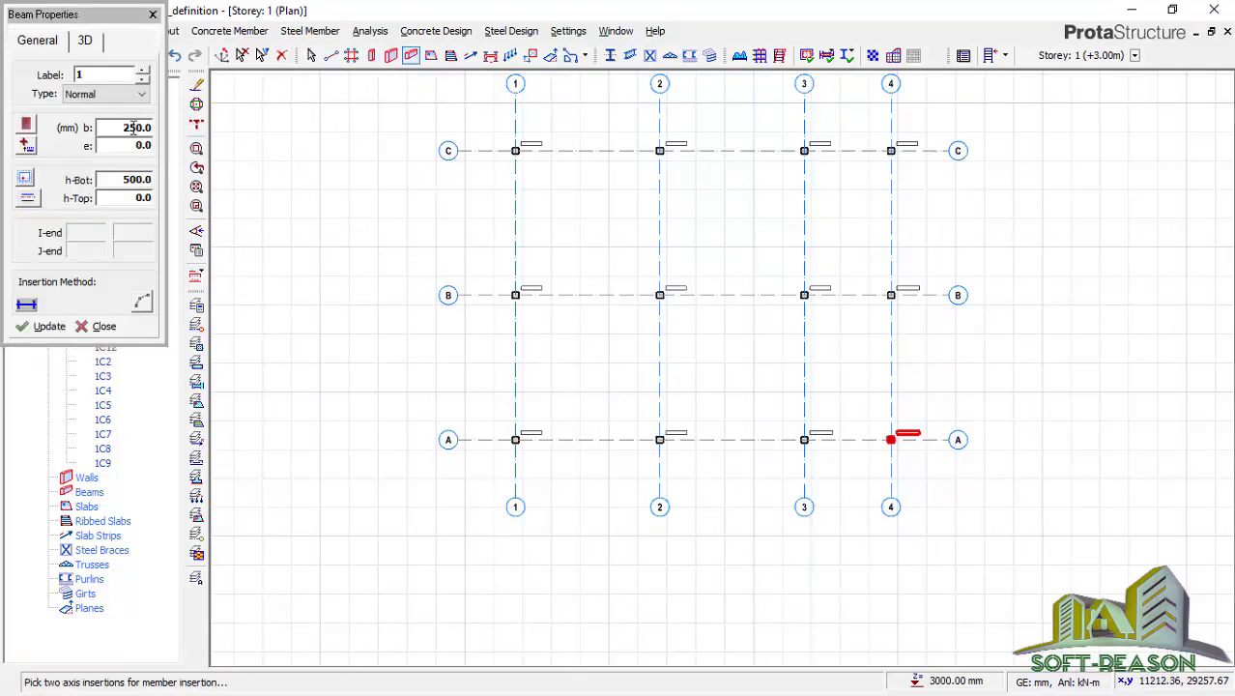
click(133, 127)
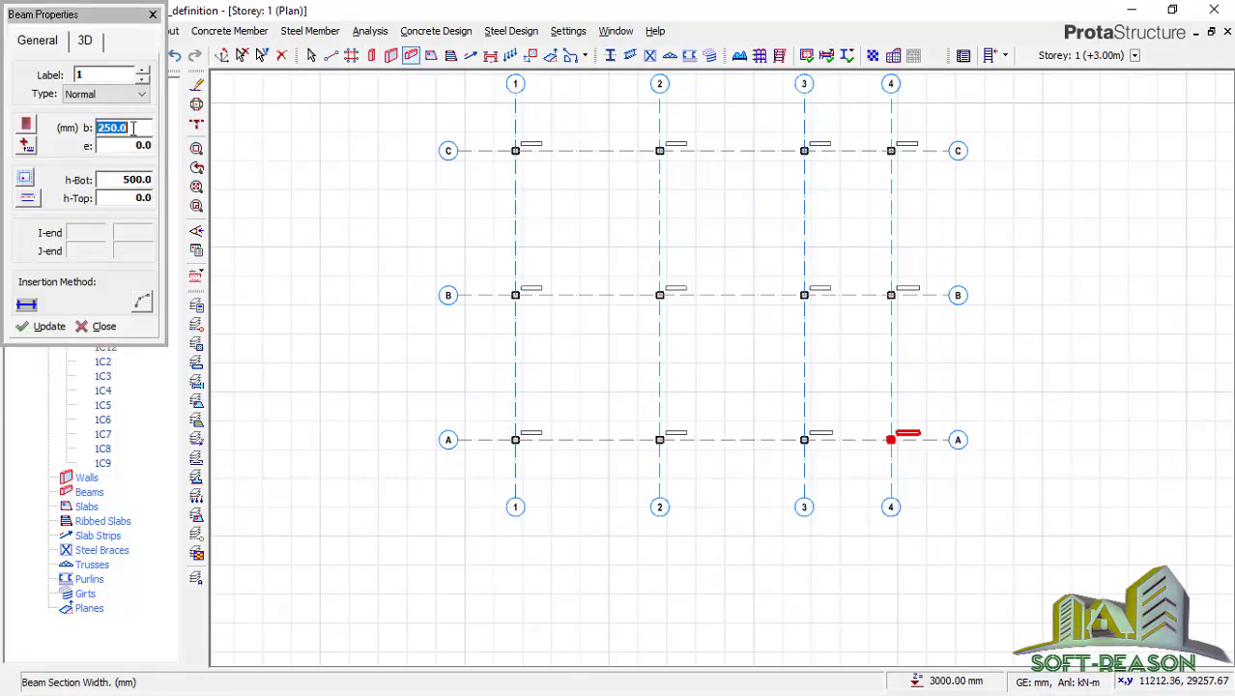
click(149, 183)
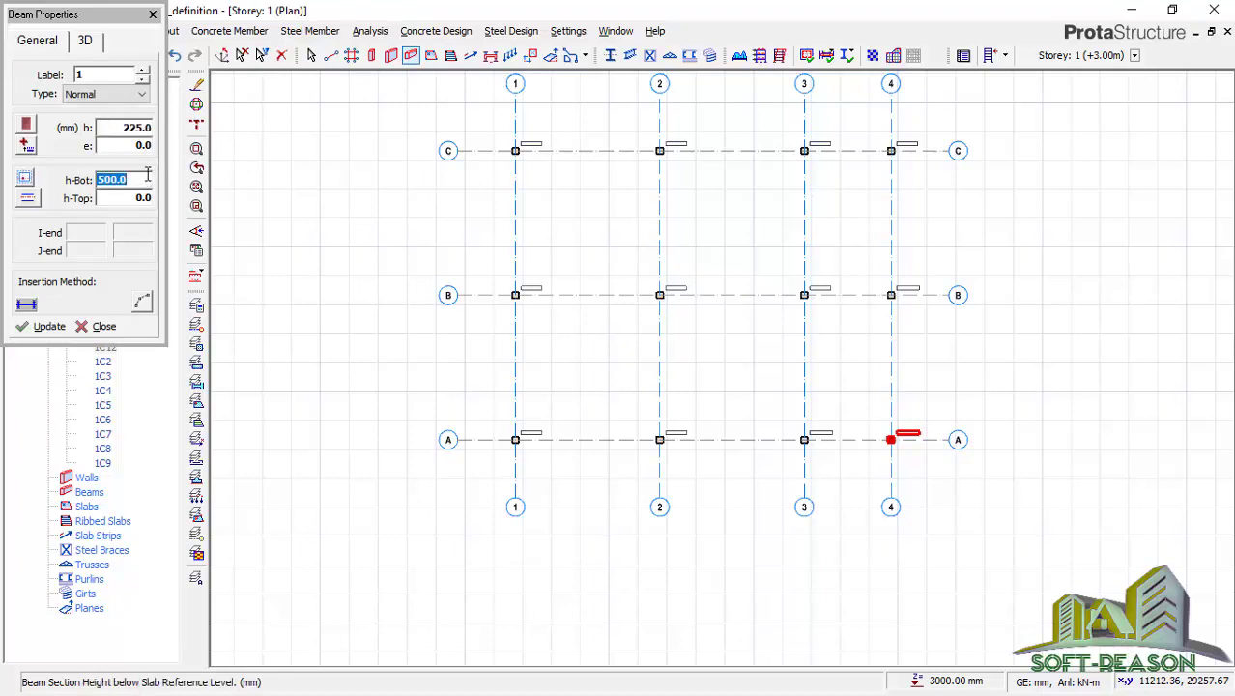
click(490, 122)
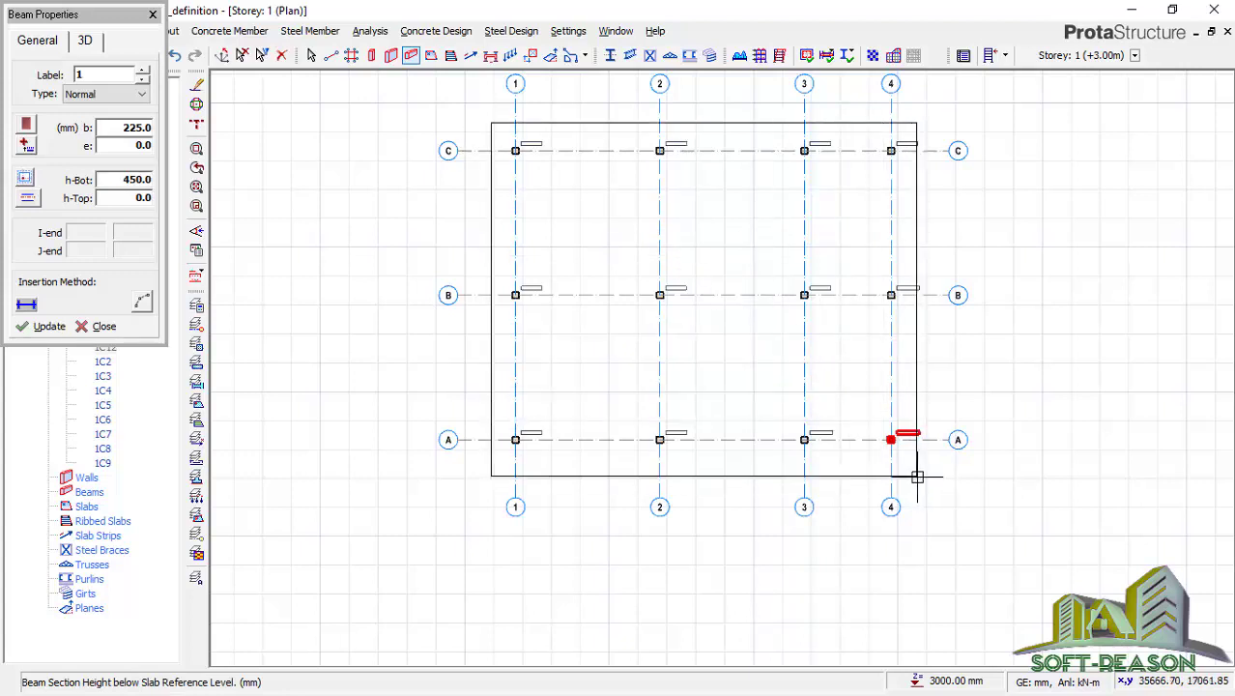
click(917, 476)
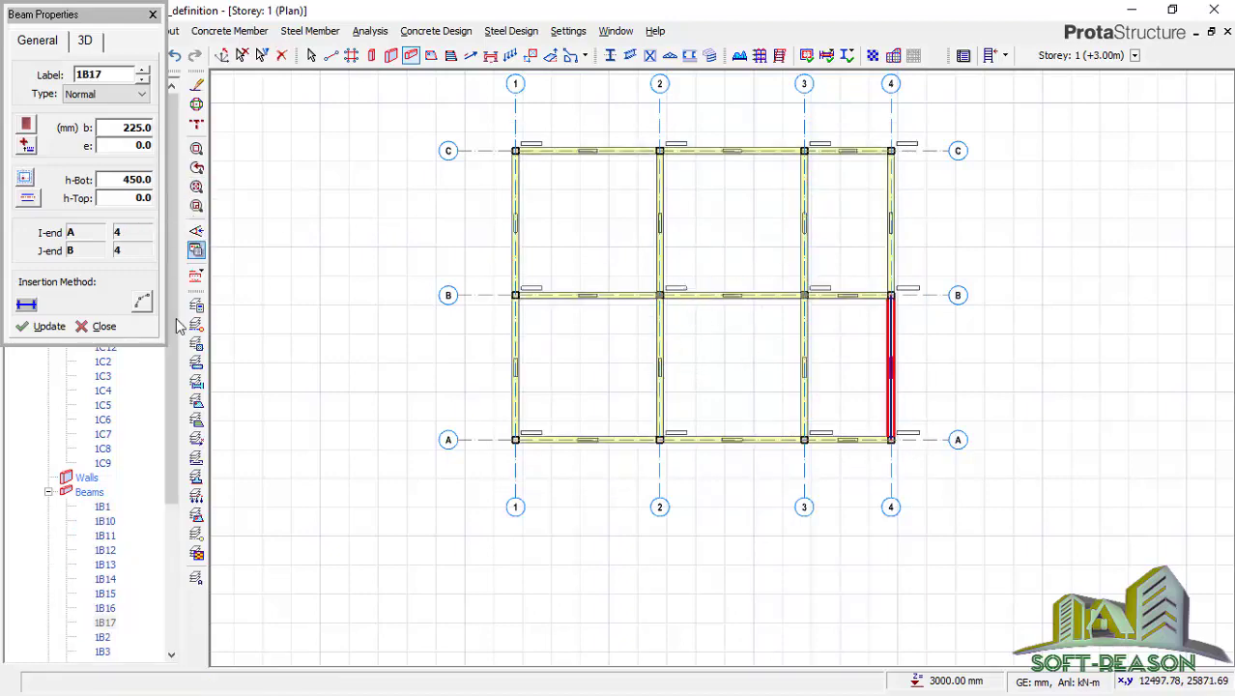
click(100, 325)
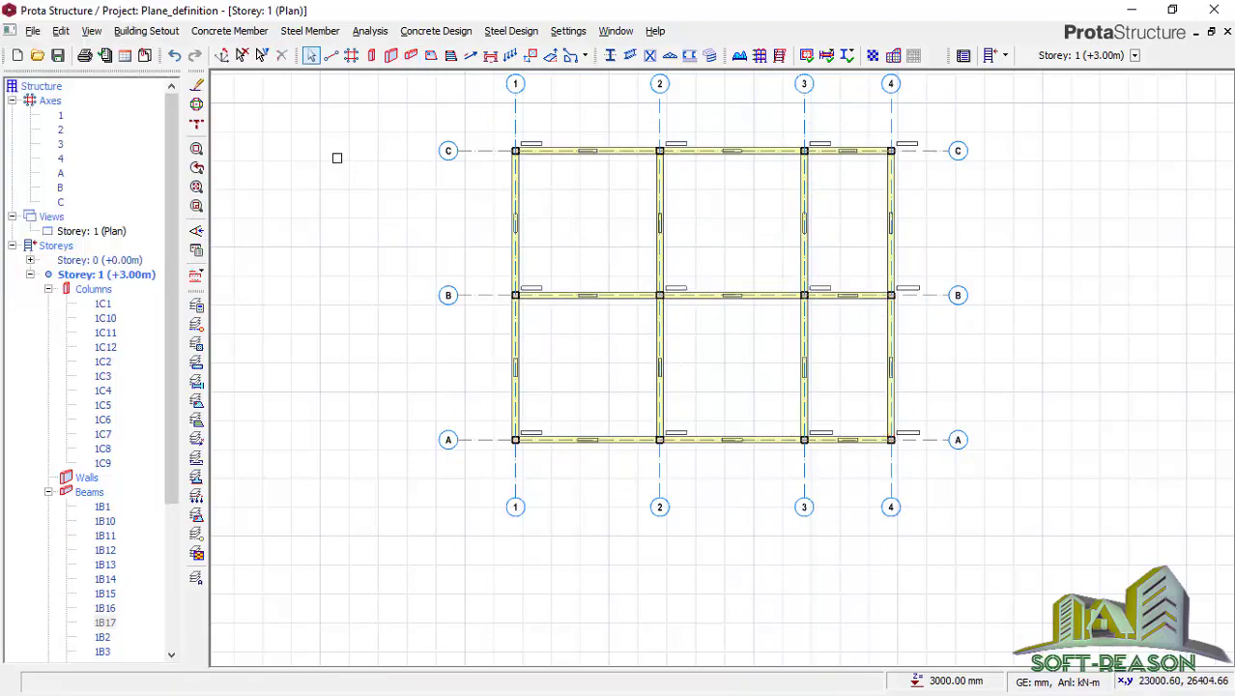
Step: Insert 150 mm thick slabs in all six beam-enclosed bays between axes A–C and 1–4
scroll(336, 155, up, 2)
scroll(579, 261, down, 5)
scroll(667, 268, up, 3)
click(431, 56)
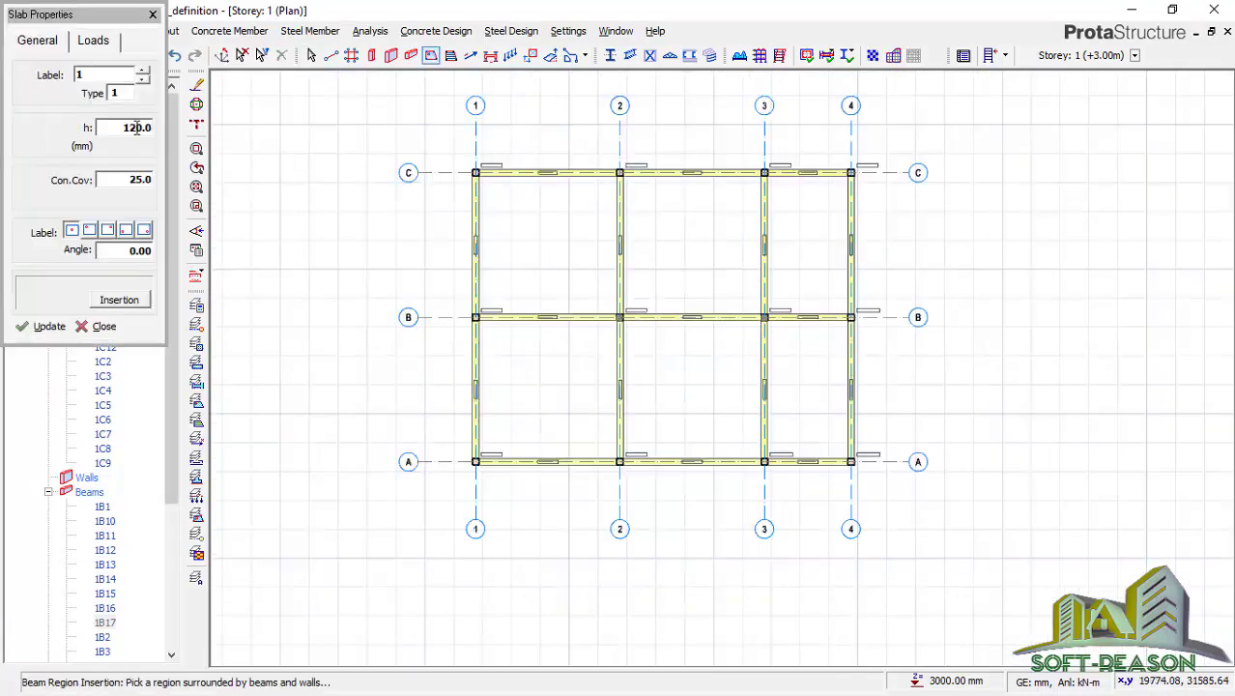
double_click(136, 127)
text(150)
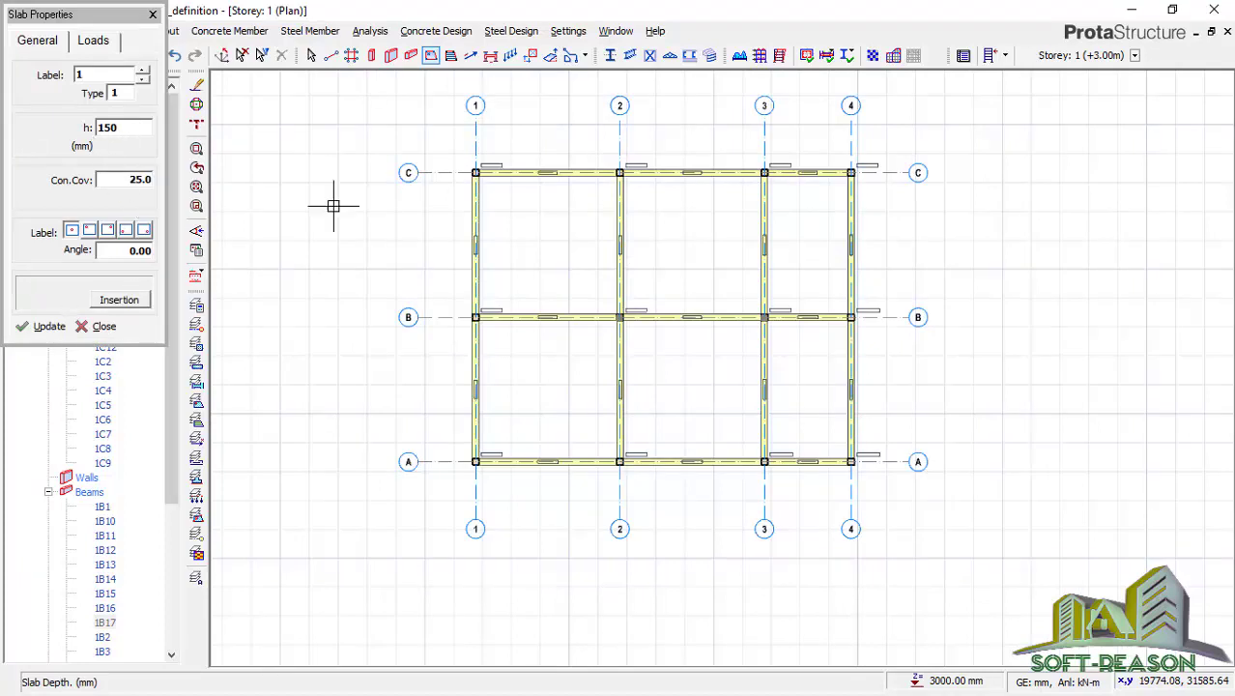
click(573, 234)
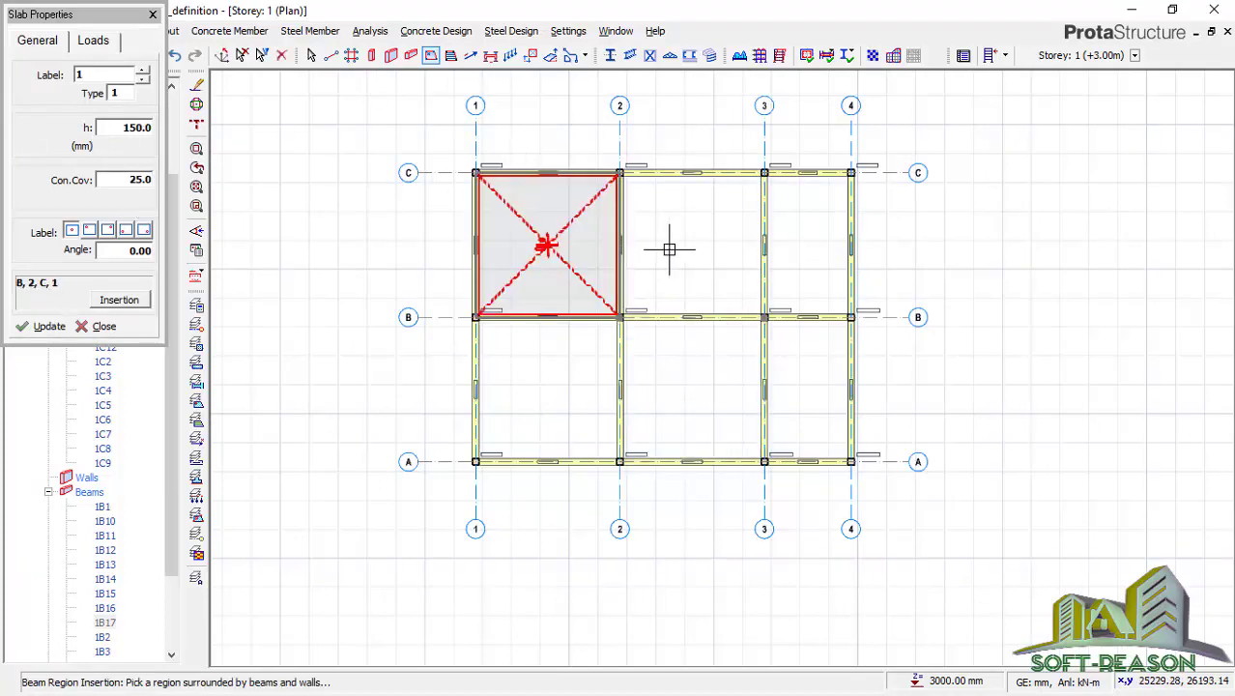
click(806, 249)
click(815, 387)
click(676, 387)
click(546, 387)
scroll(483, 179, down, 2)
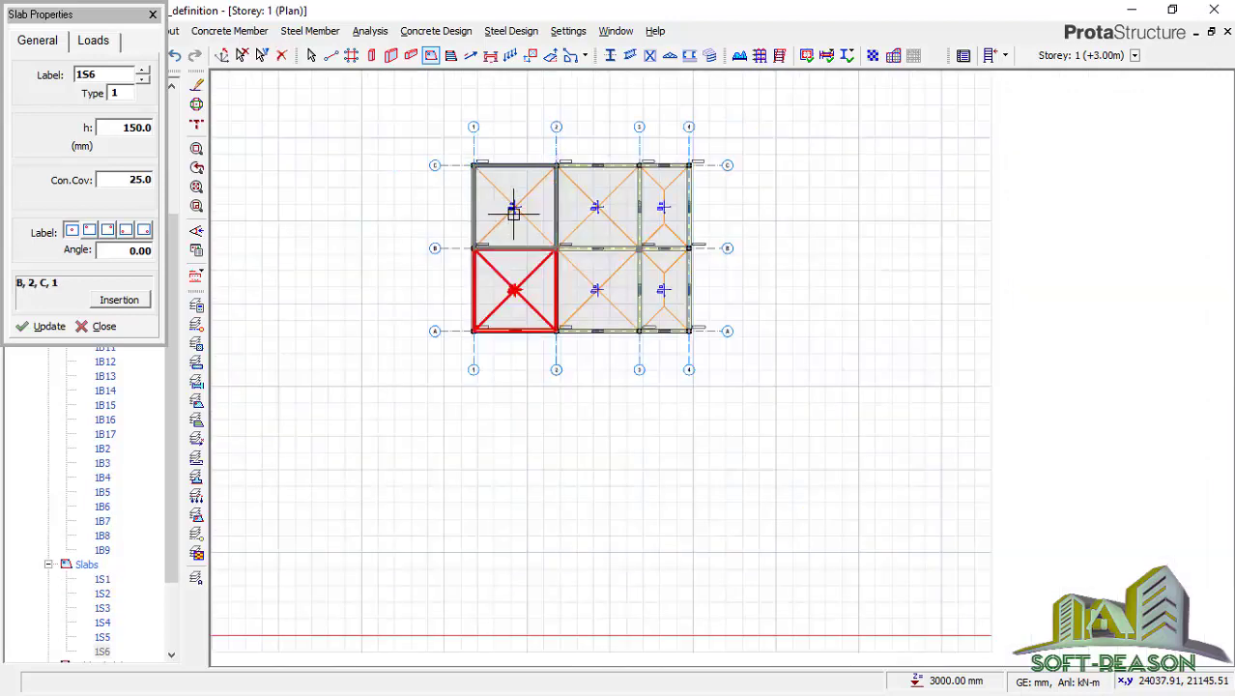
scroll(508, 210, up, 3)
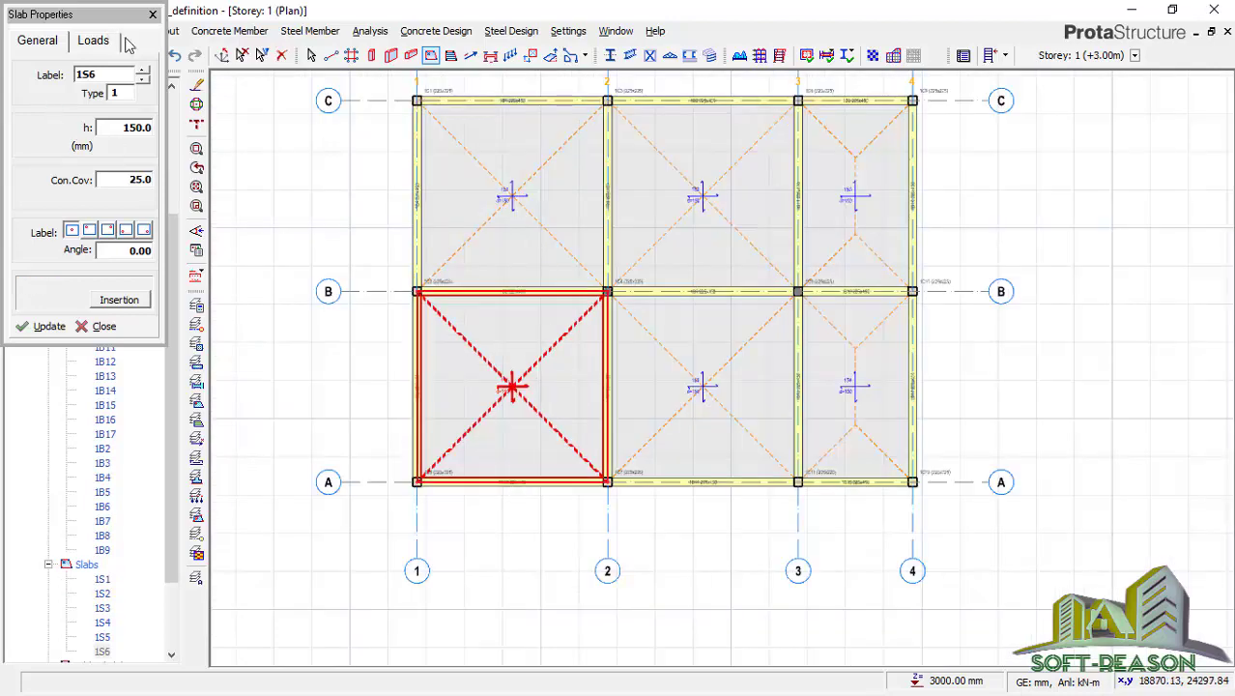
click(151, 15)
Step: Set the height of Storey 1 to 40000 mm in the storey settings and accept the irreversible change
click(145, 31)
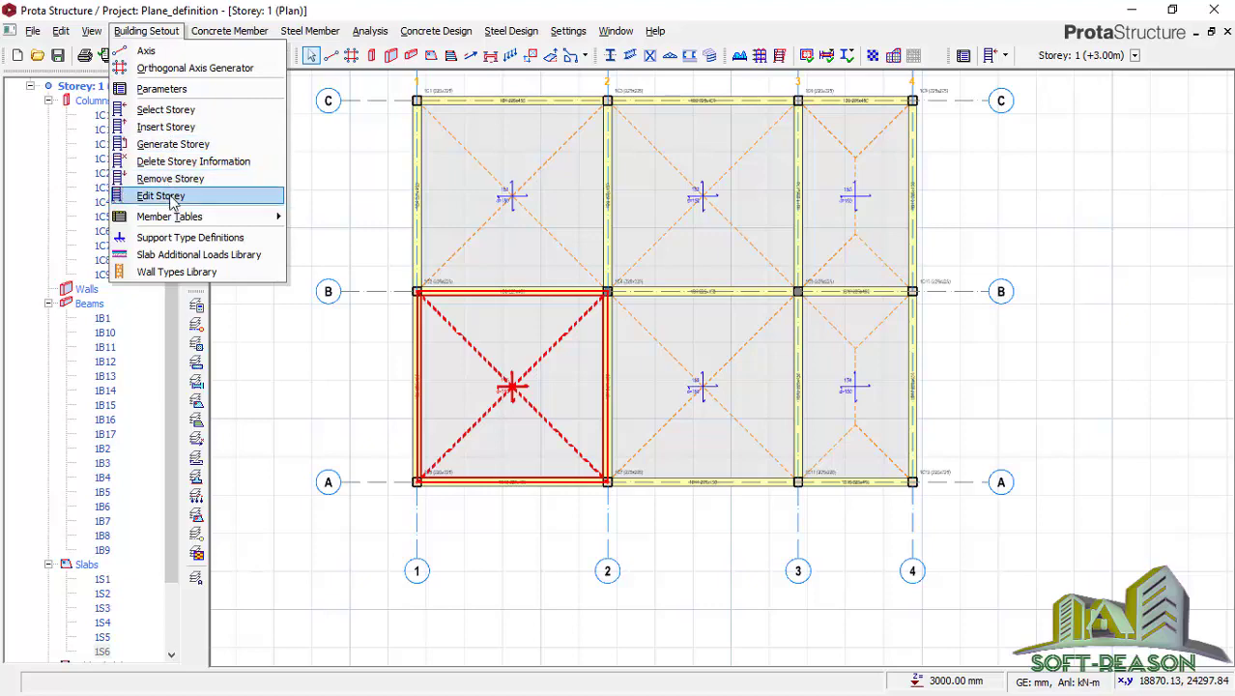
click(175, 196)
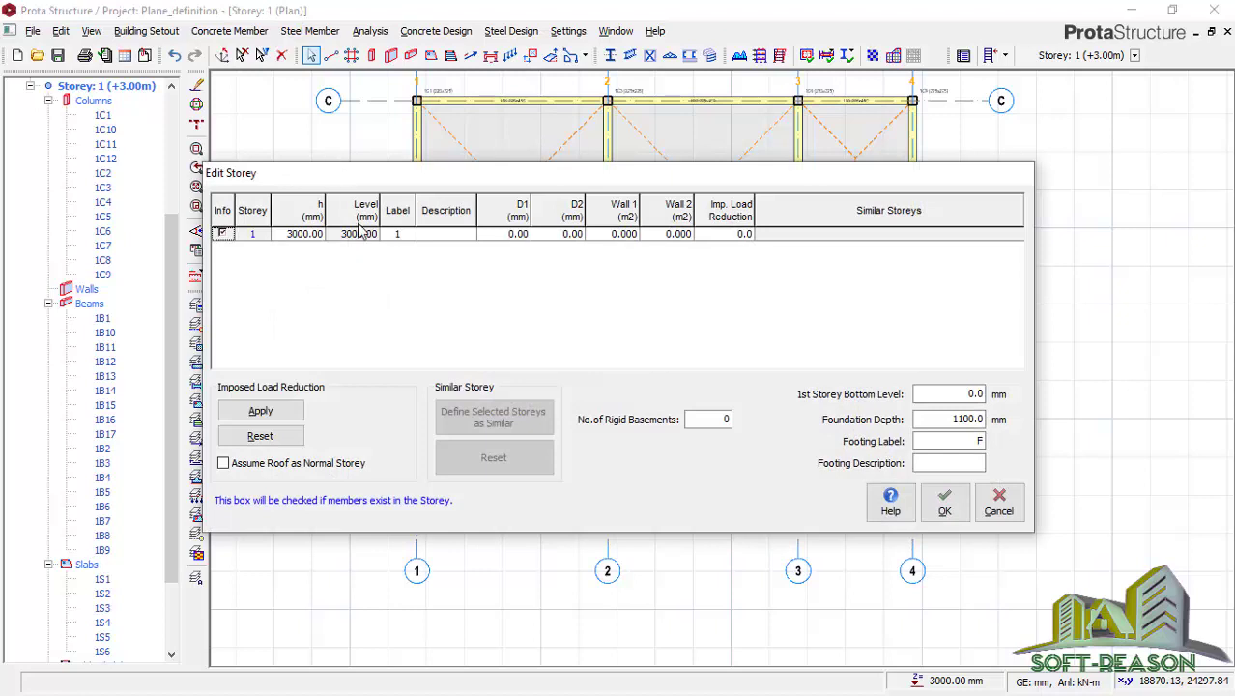
click(294, 235)
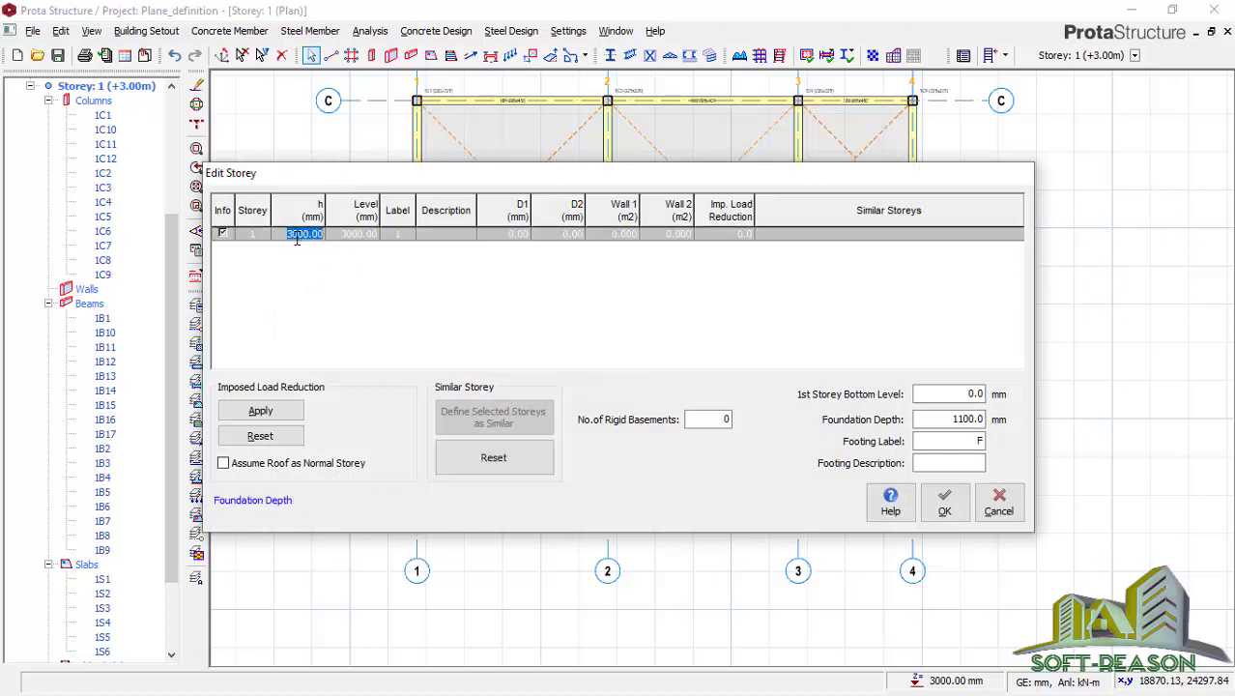
text(4)
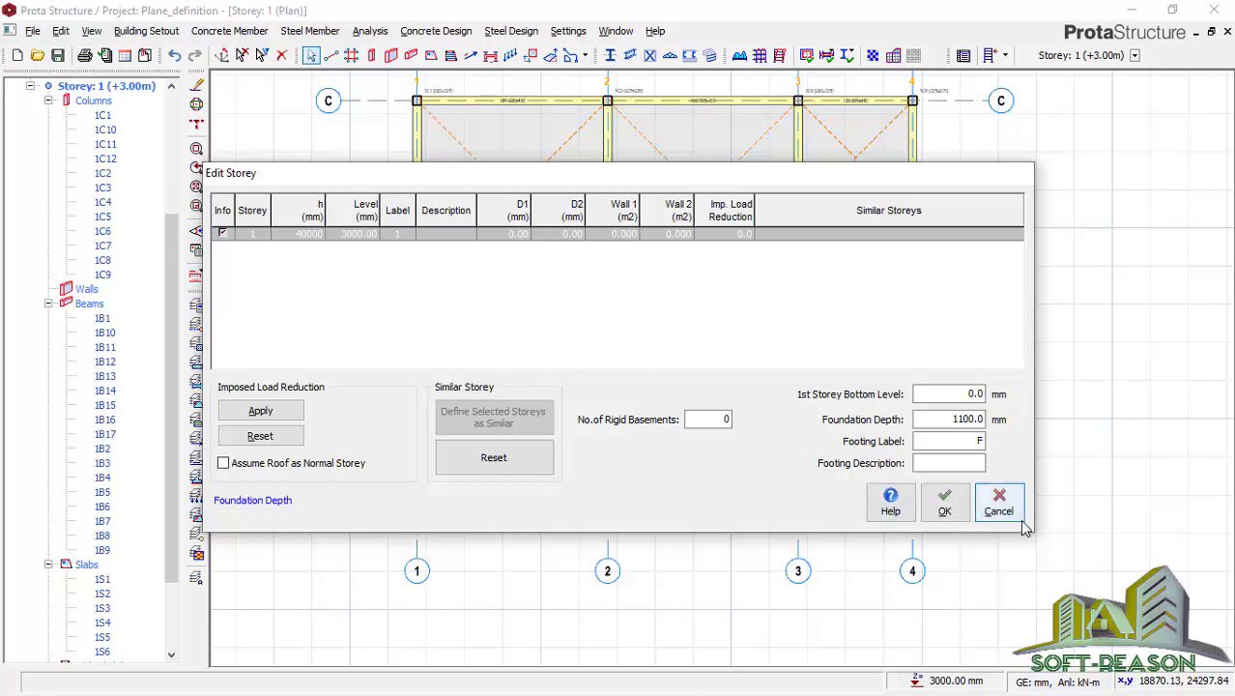
click(943, 503)
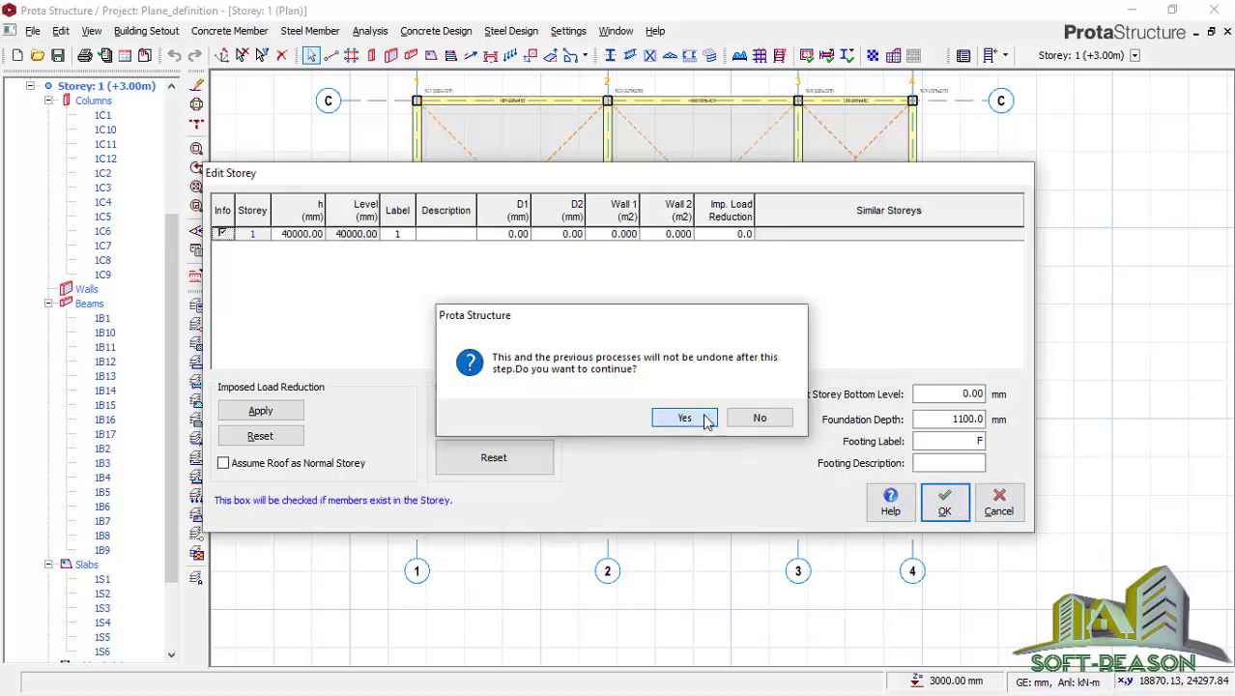
click(684, 417)
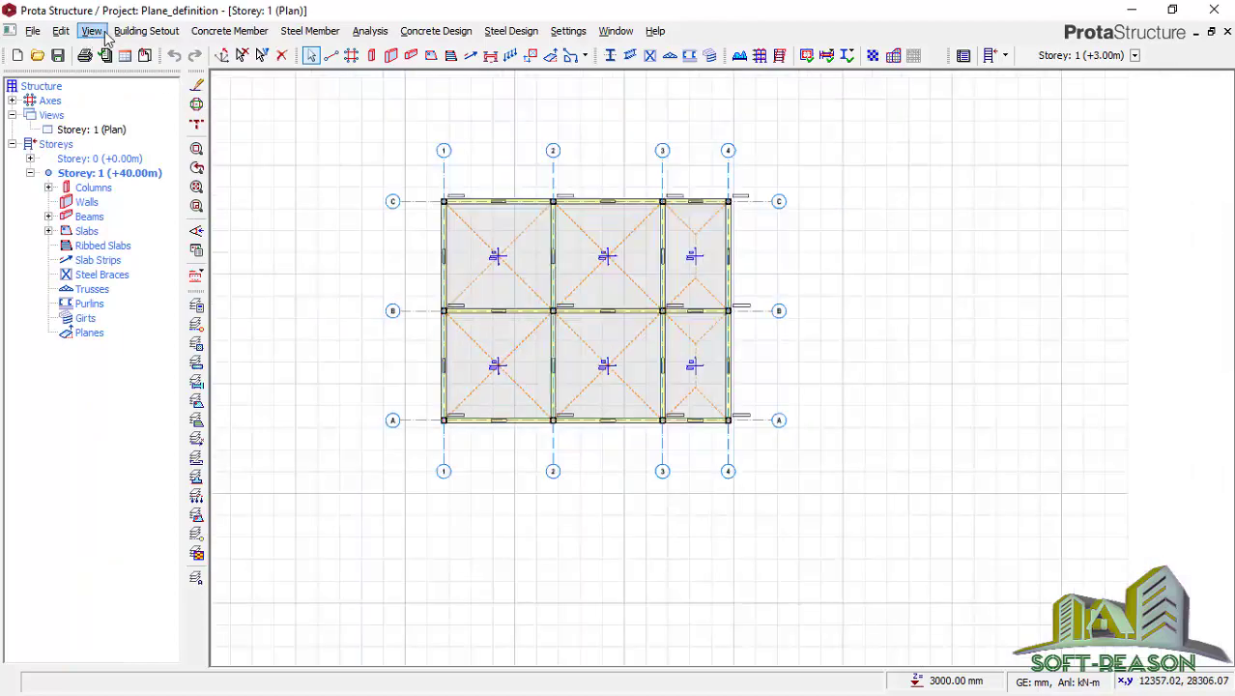
Step: Add a storey on top of the building by setting the total number of storeys to 2
click(146, 31)
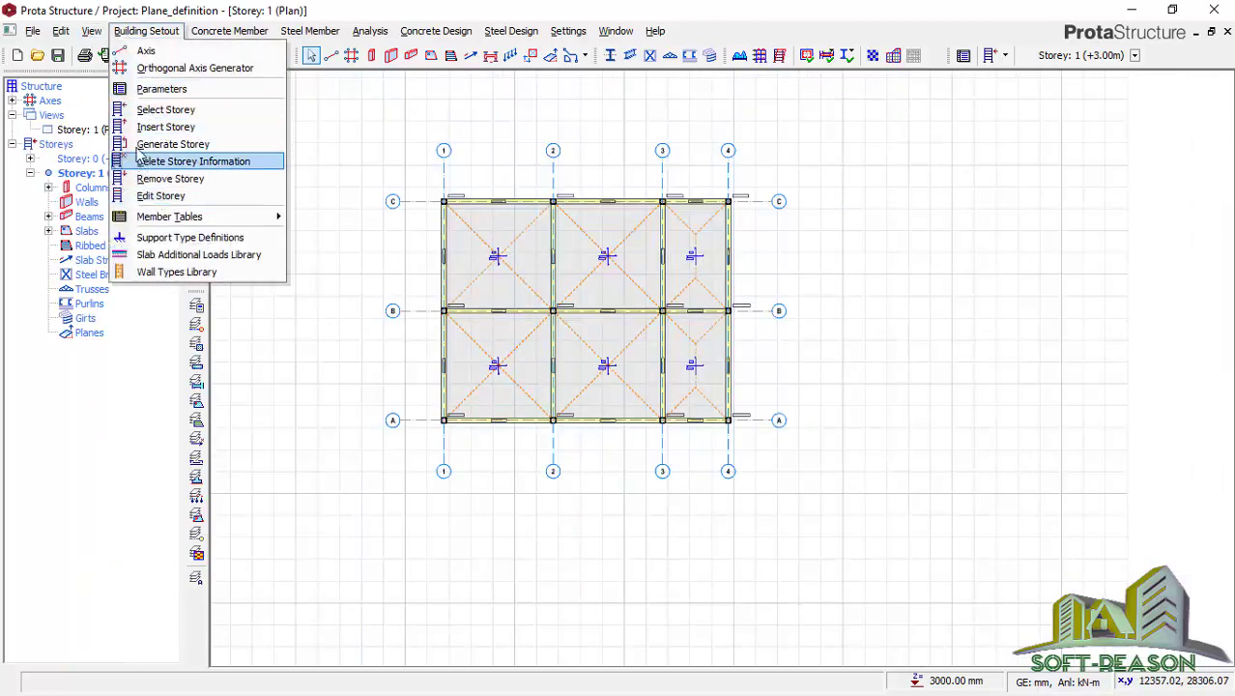
click(158, 127)
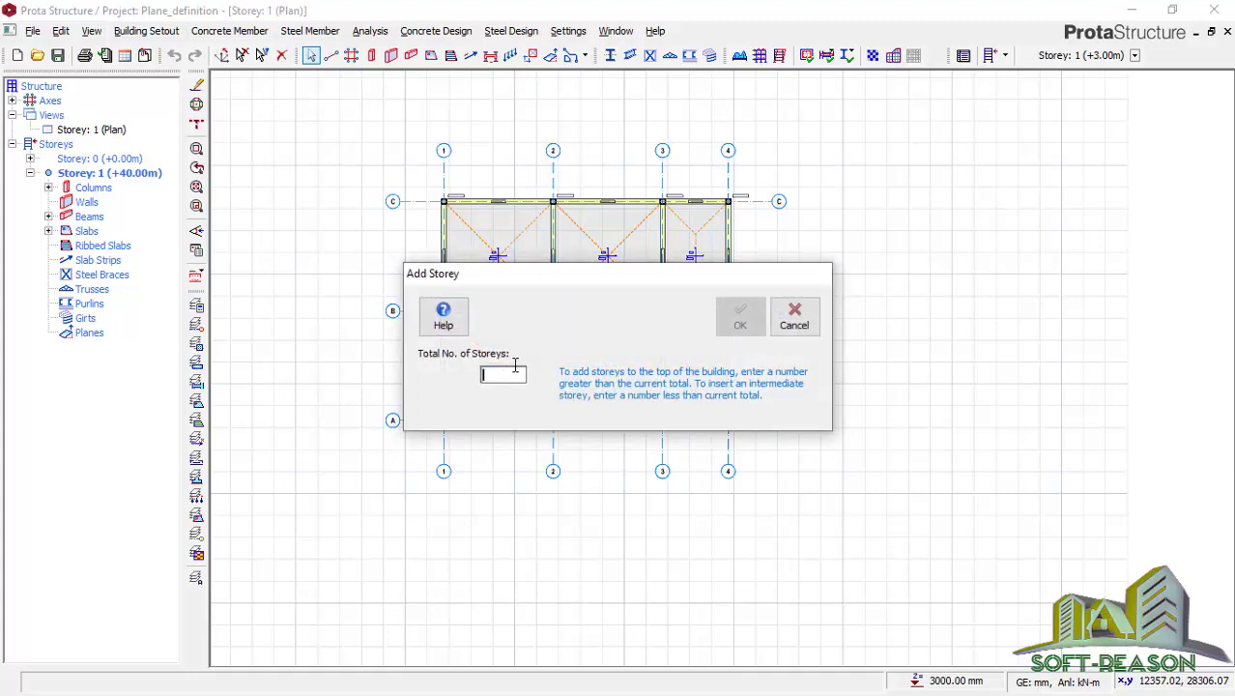
text(2)
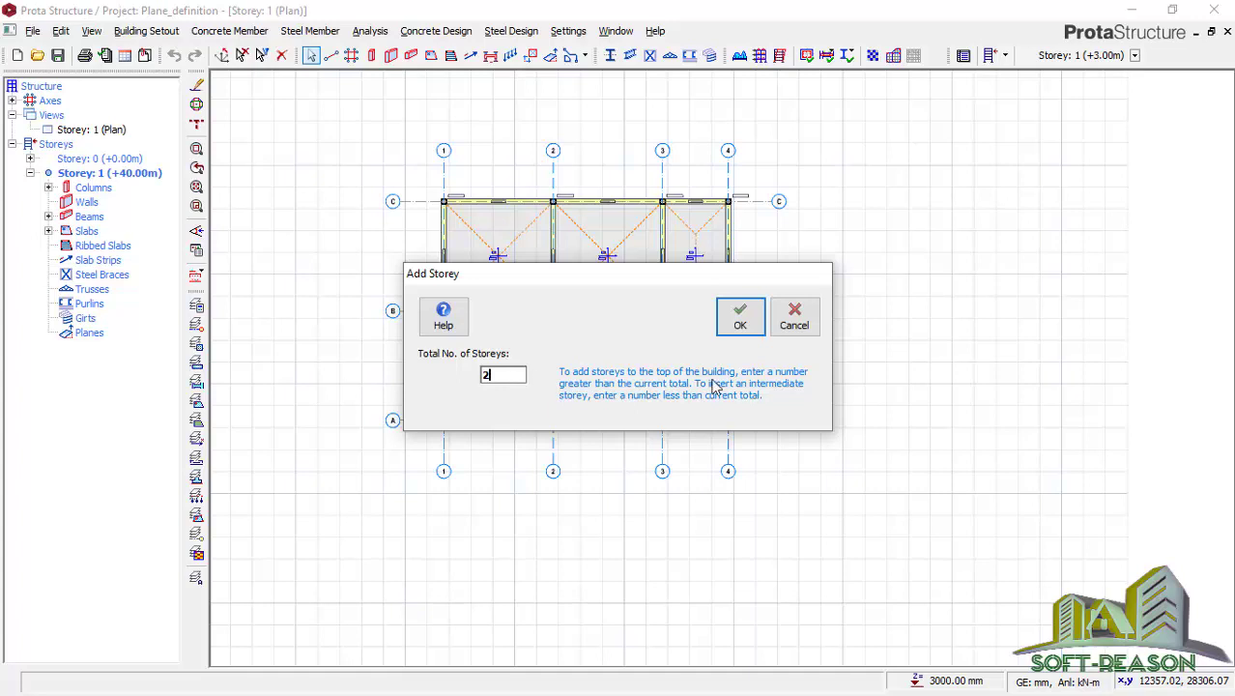
click(736, 319)
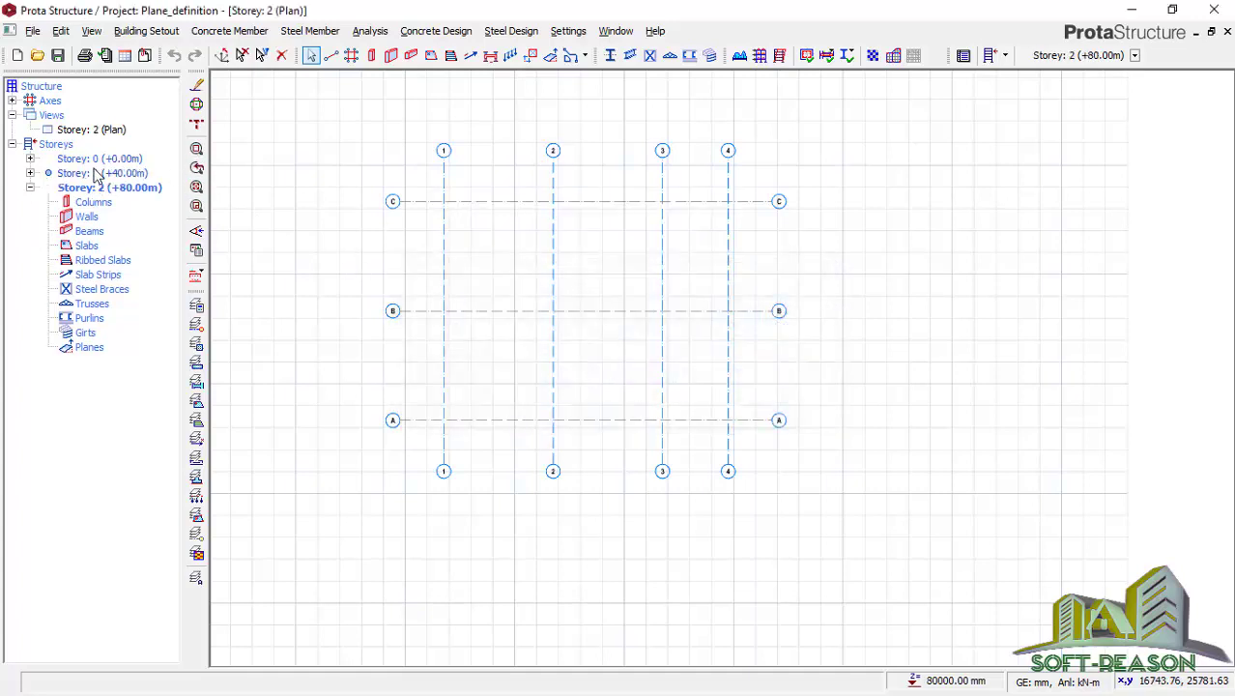
Step: Generate Storey 2 from Storey 1 with all member types included
click(99, 174)
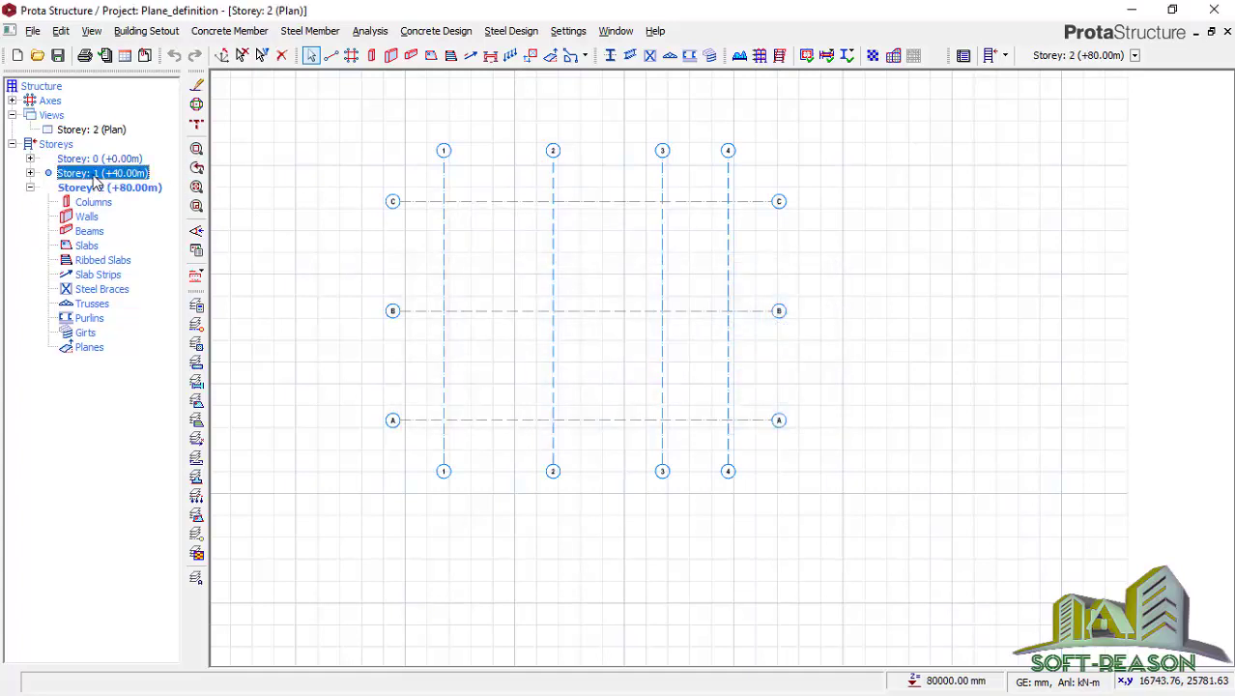
double_click(94, 175)
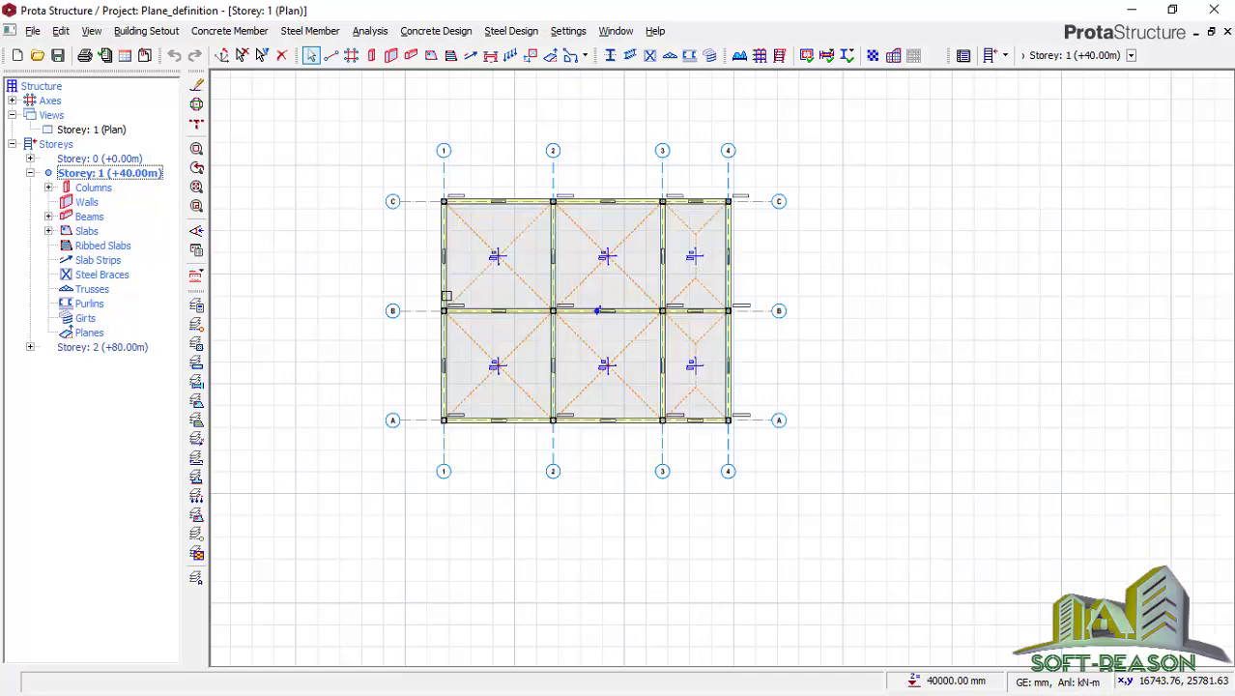
click(146, 30)
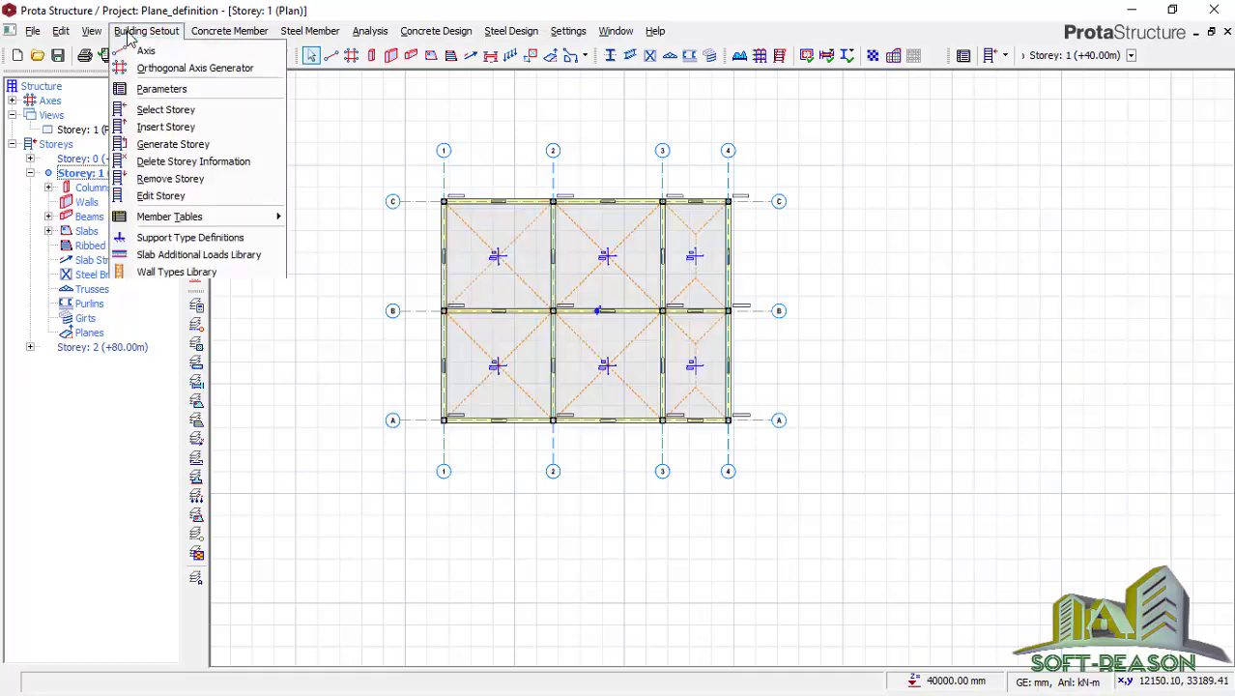
click(164, 144)
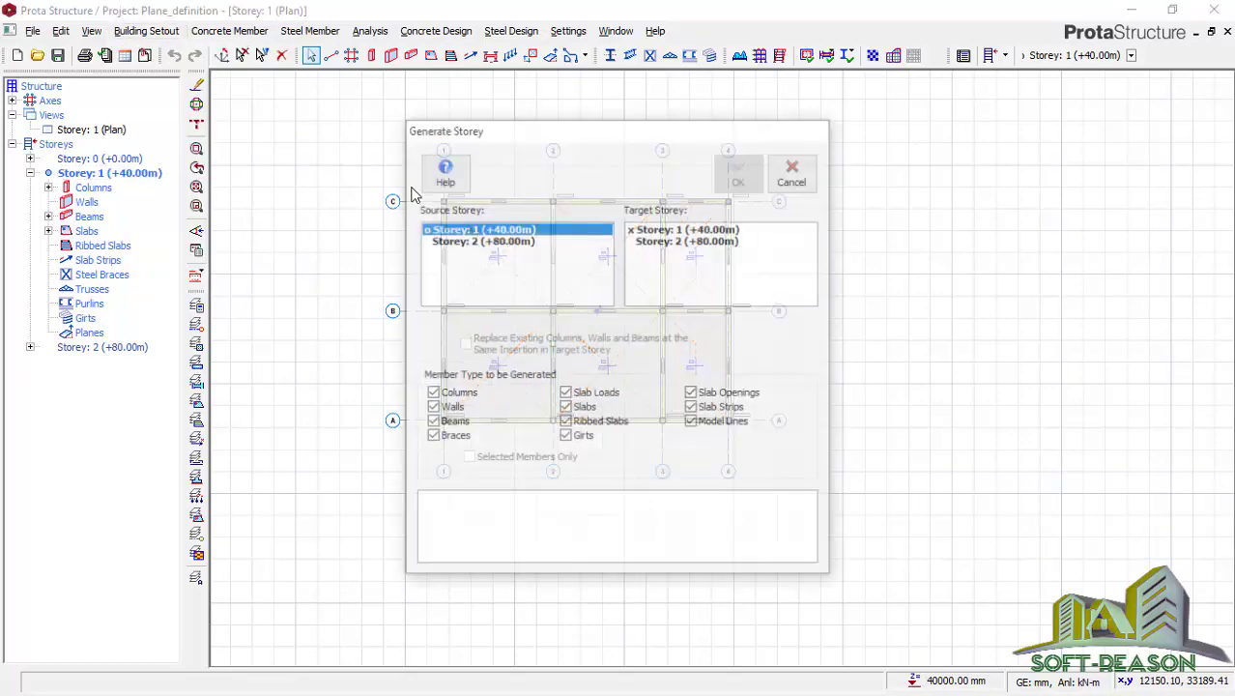
click(489, 243)
click(497, 234)
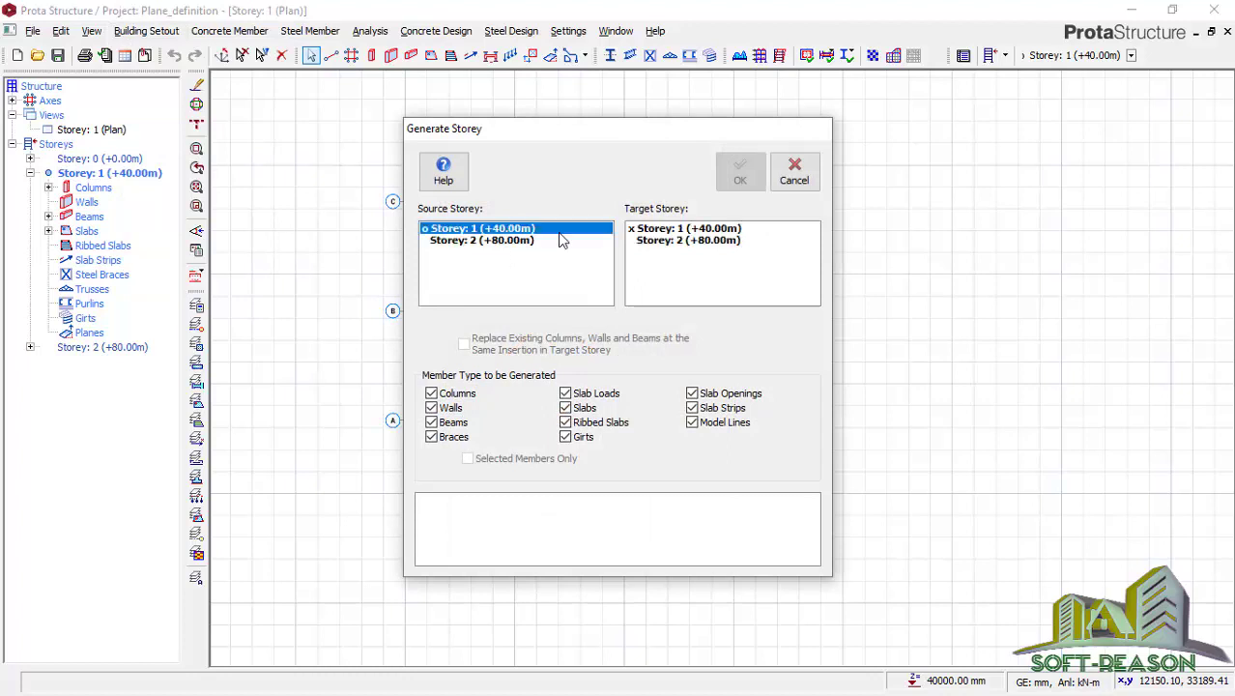
click(661, 243)
click(742, 174)
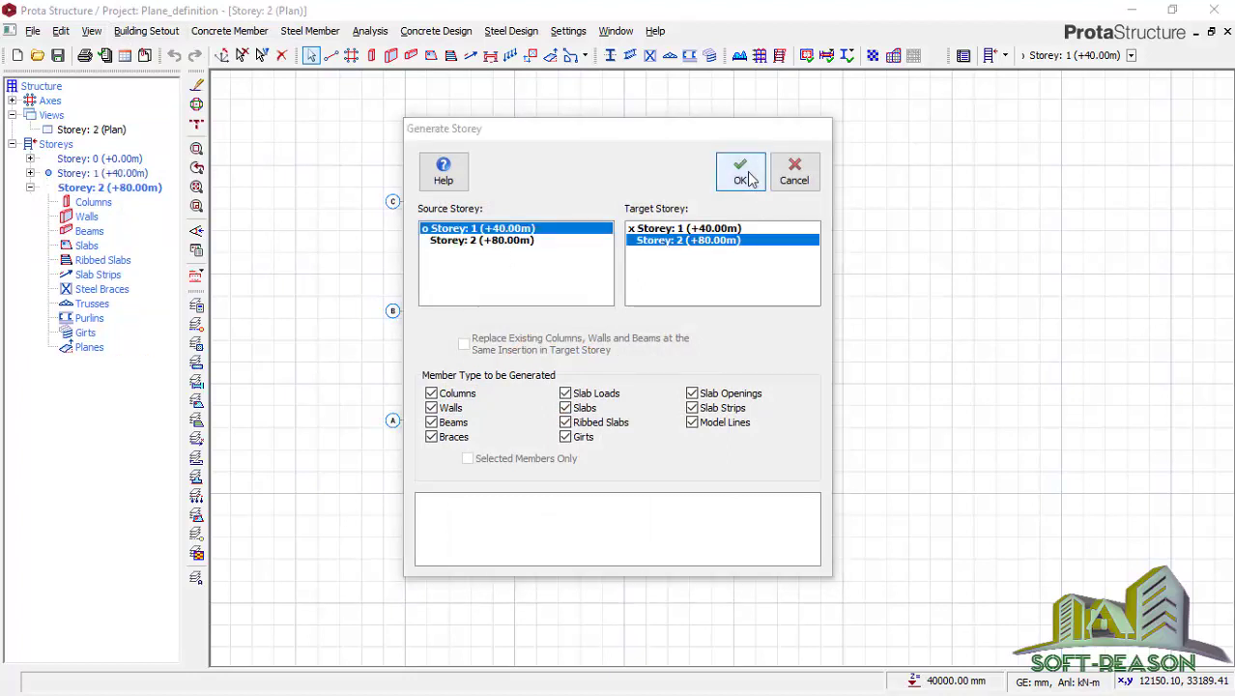
click(794, 172)
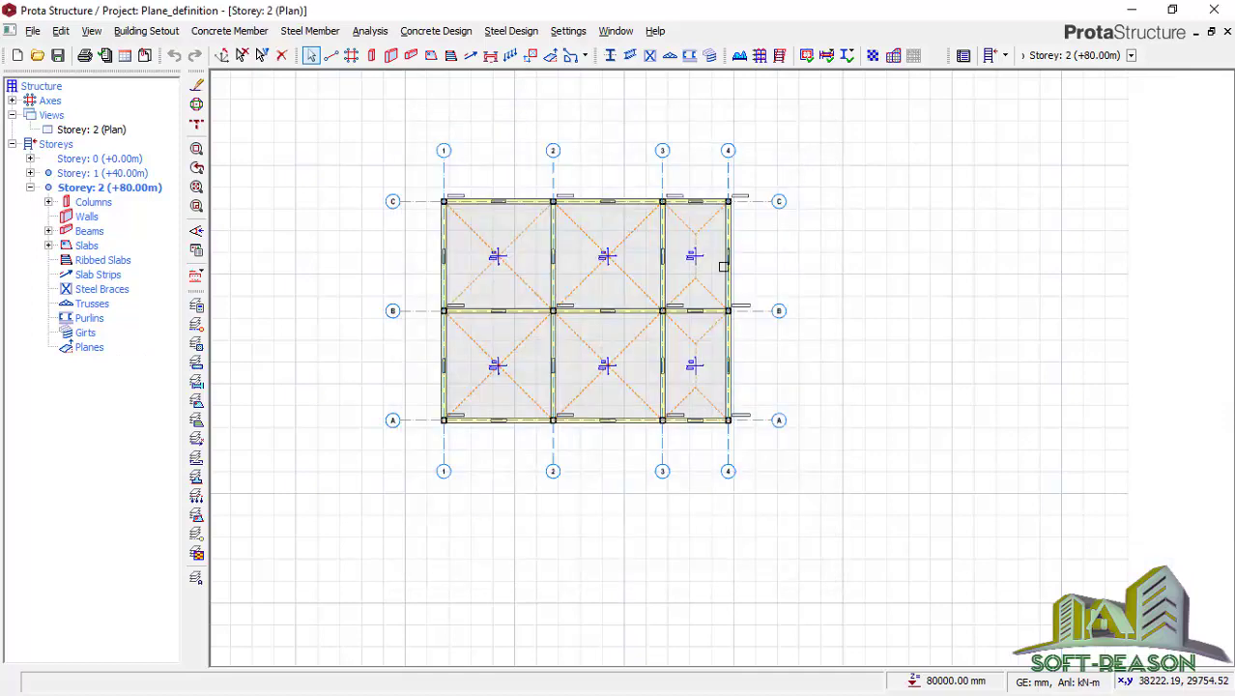
Step: Switch the Storey 2 view to 3D and inspect the column heights and both floor levels
click(112, 133)
right_click(128, 132)
click(151, 157)
scroll(801, 338, up, 1)
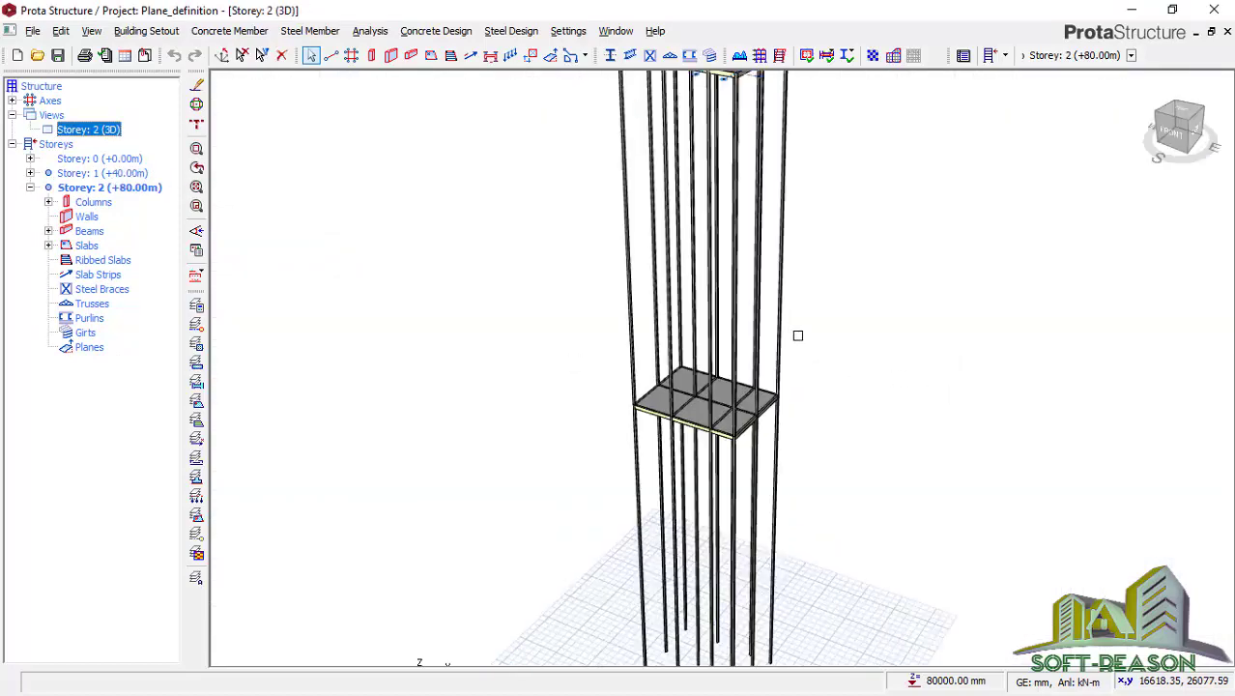
scroll(752, 349, down, 1)
scroll(676, 338, down, 1)
scroll(673, 290, up, 3)
scroll(673, 274, down, 1)
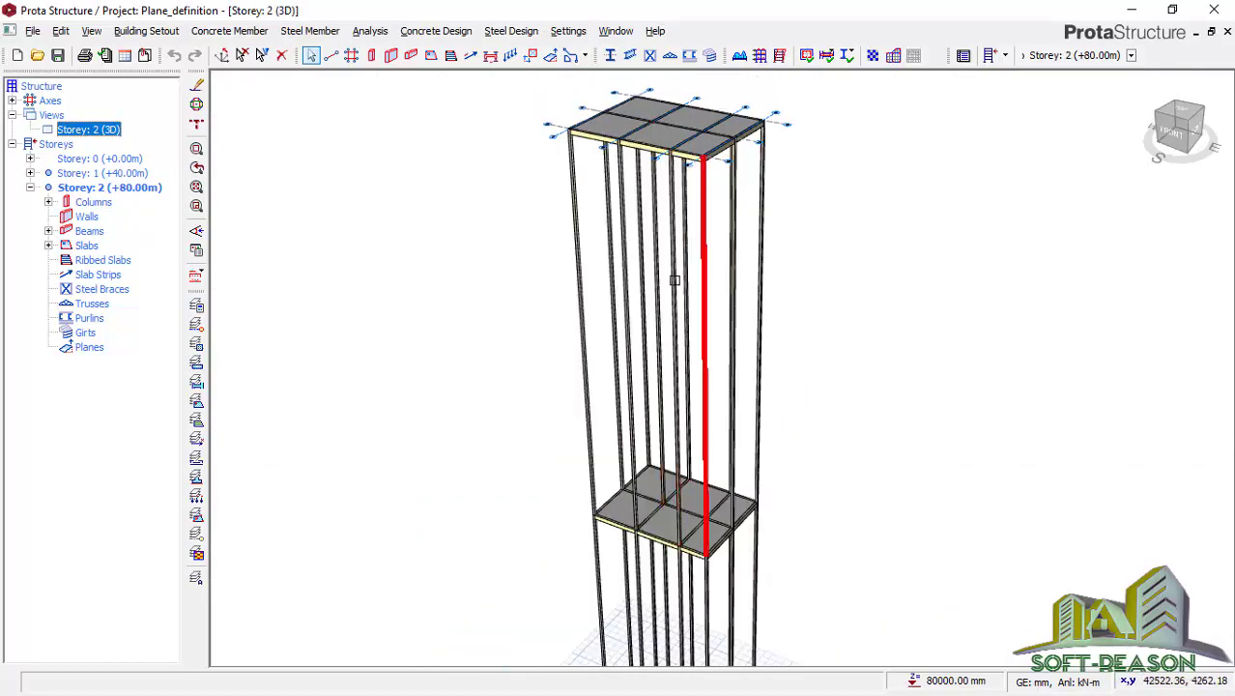
scroll(715, 348, down, 2)
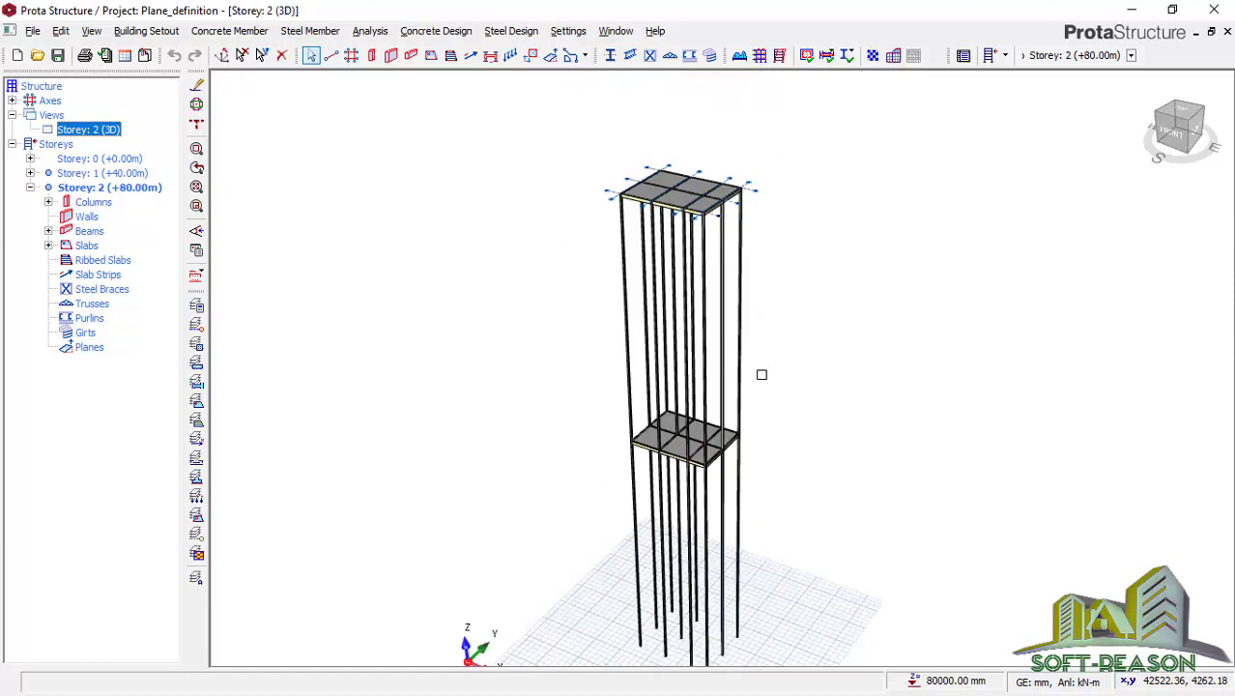
scroll(761, 434, up, 1)
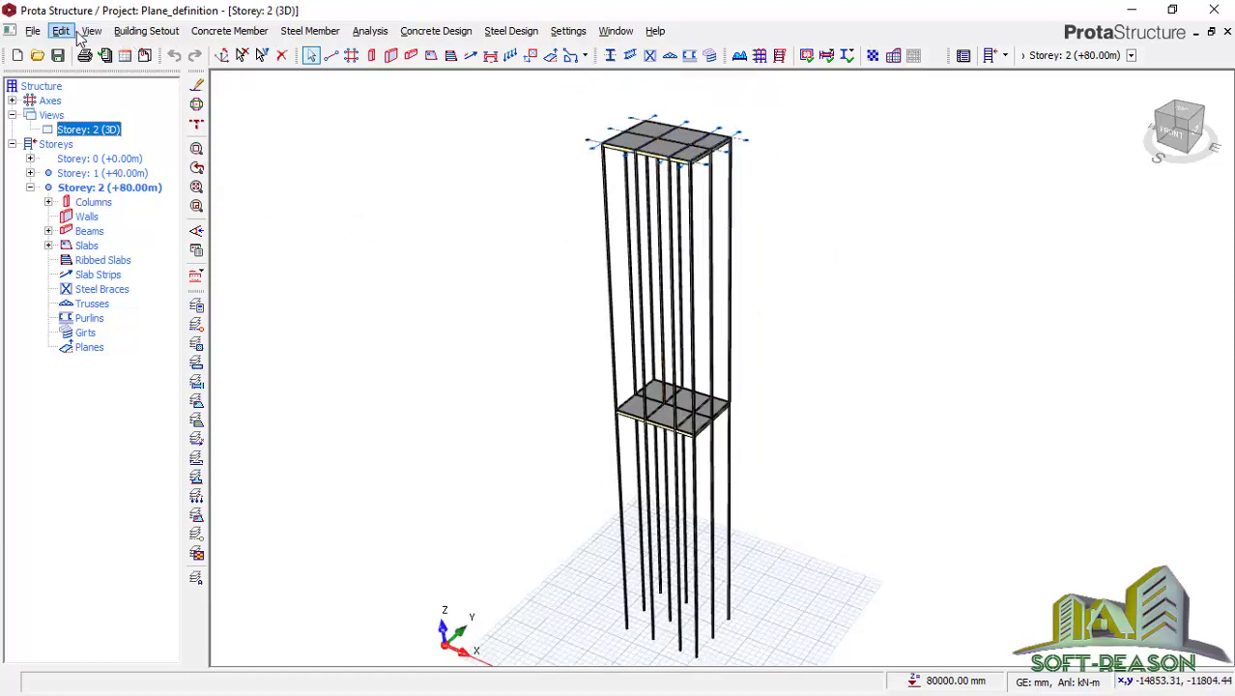
Step: Set the heights of both Storey 1 and Storey 2 to 4000 mm in the storey settings
click(136, 34)
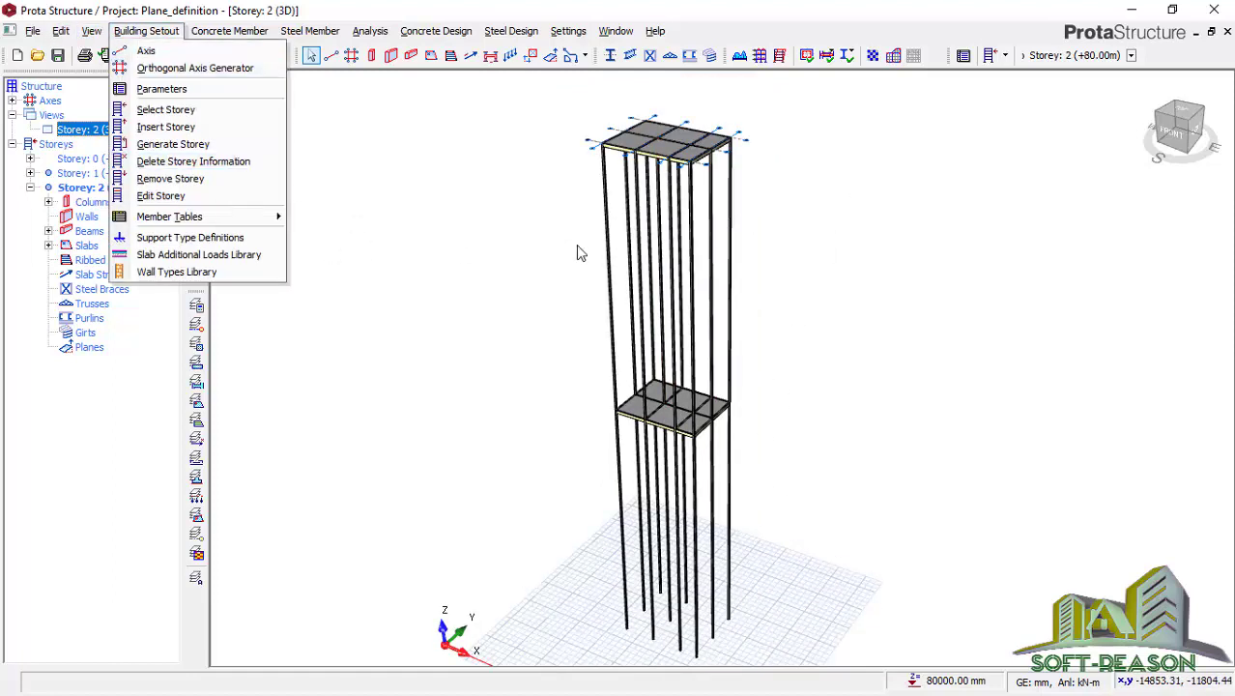
click(161, 195)
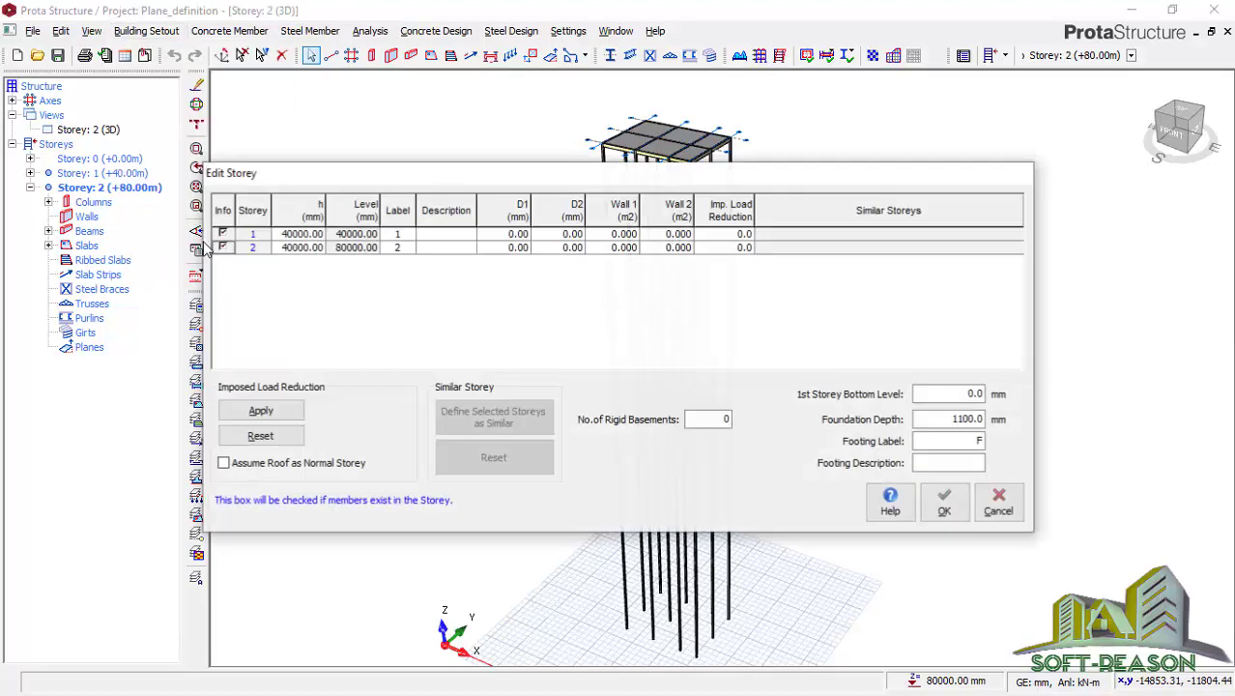
click(295, 234)
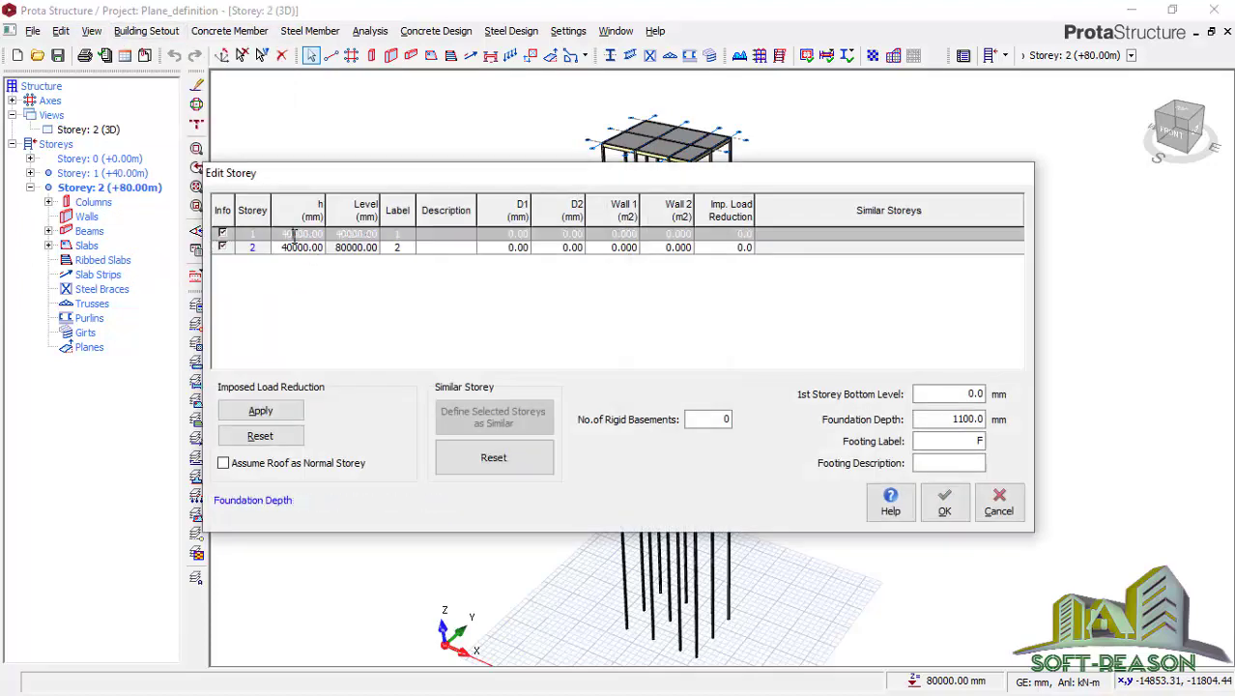
key(BackSpace)
click(294, 248)
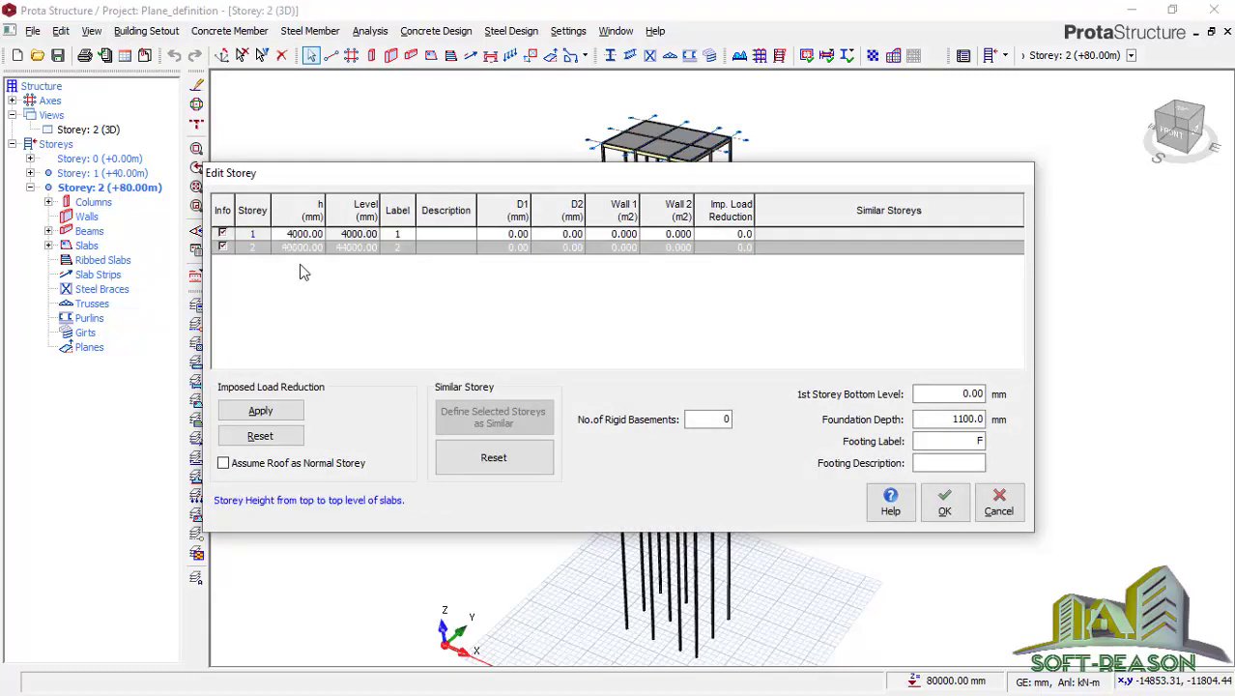
click(943, 504)
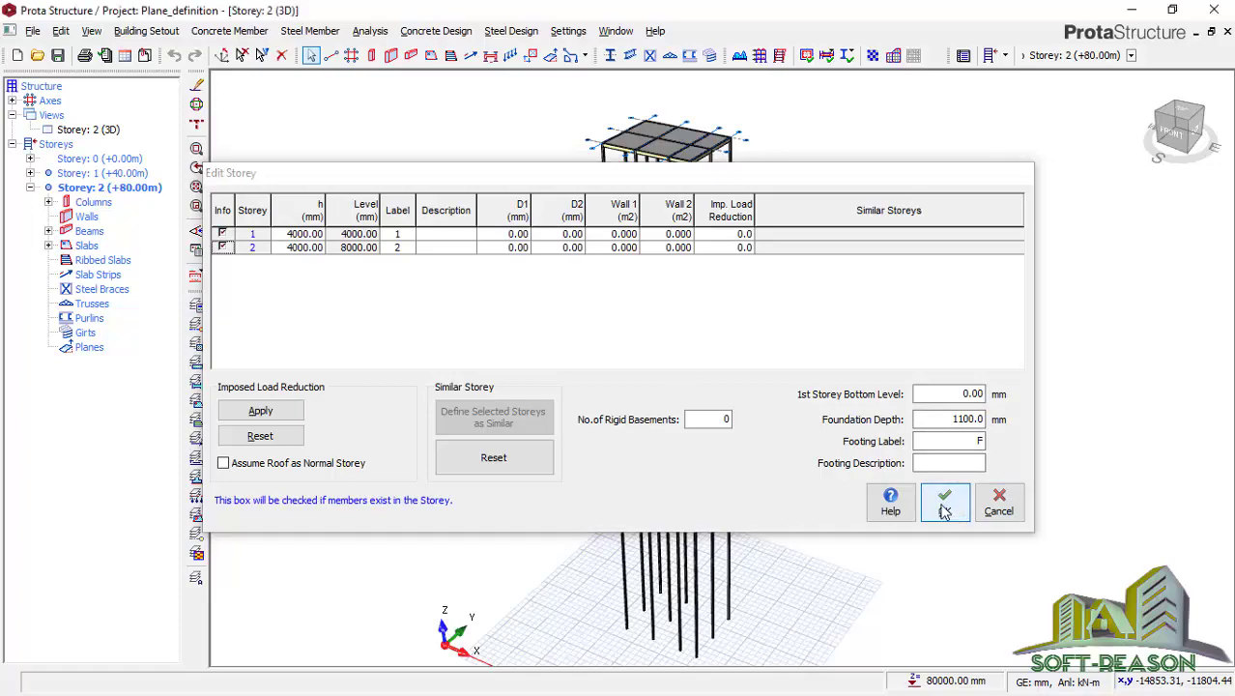
Step: Examine the two-storey frame in 3D, focusing on the Storey 1 end-bay beams, slabs and supporting columns
scroll(708, 589, up, 5)
scroll(661, 607, down, 2)
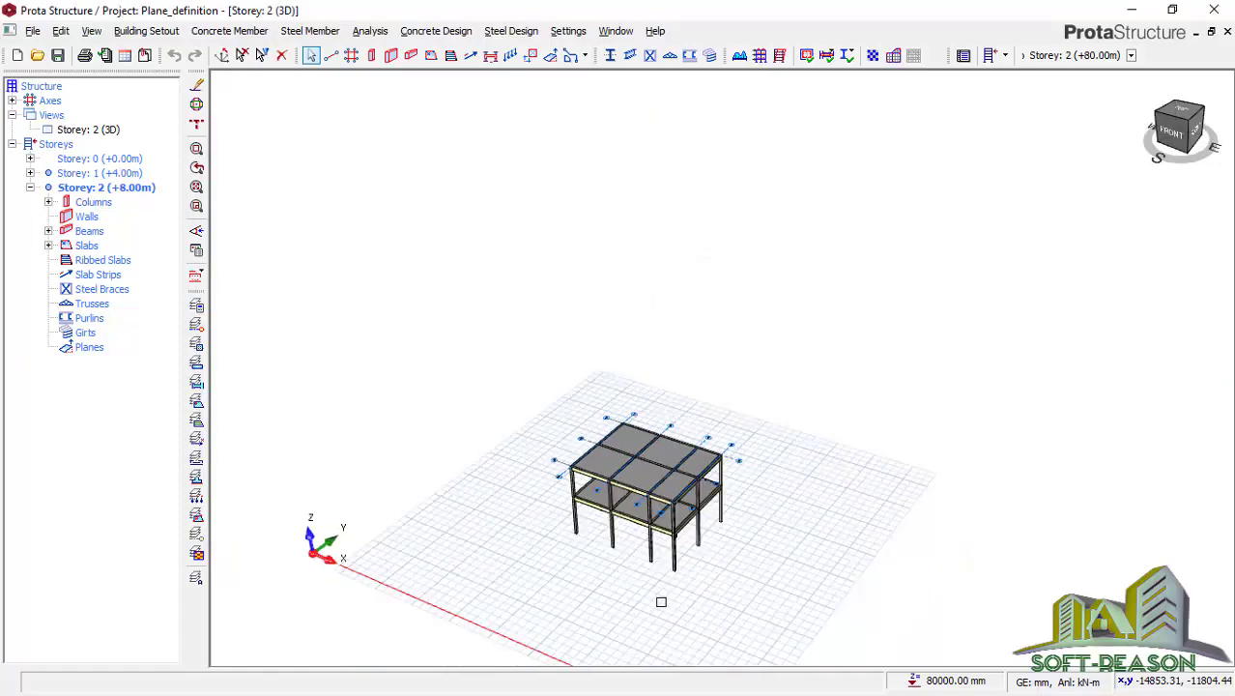
scroll(662, 607, up, 2)
scroll(604, 466, up, 4)
scroll(570, 445, down, 2)
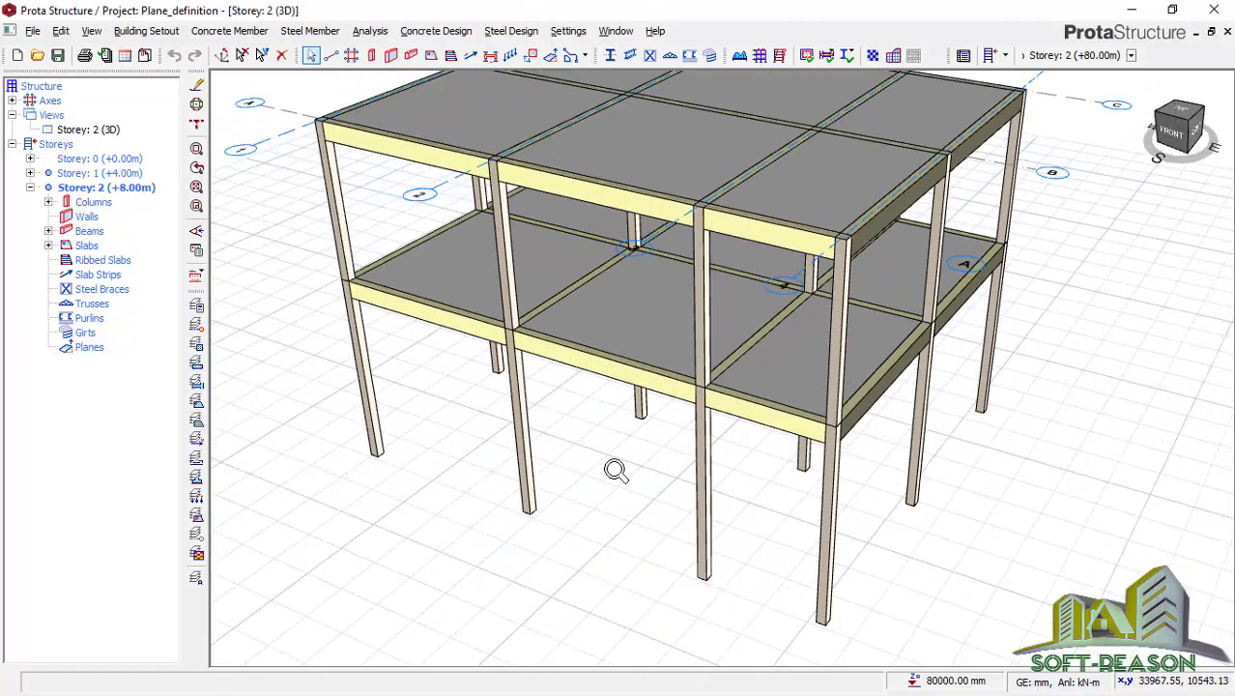
middle_drag(560, 457, 604, 501)
scroll(604, 502, up, 1)
scroll(552, 405, down, 1)
scroll(575, 467, up, 3)
scroll(676, 439, up, 2)
scroll(670, 422, down, 1)
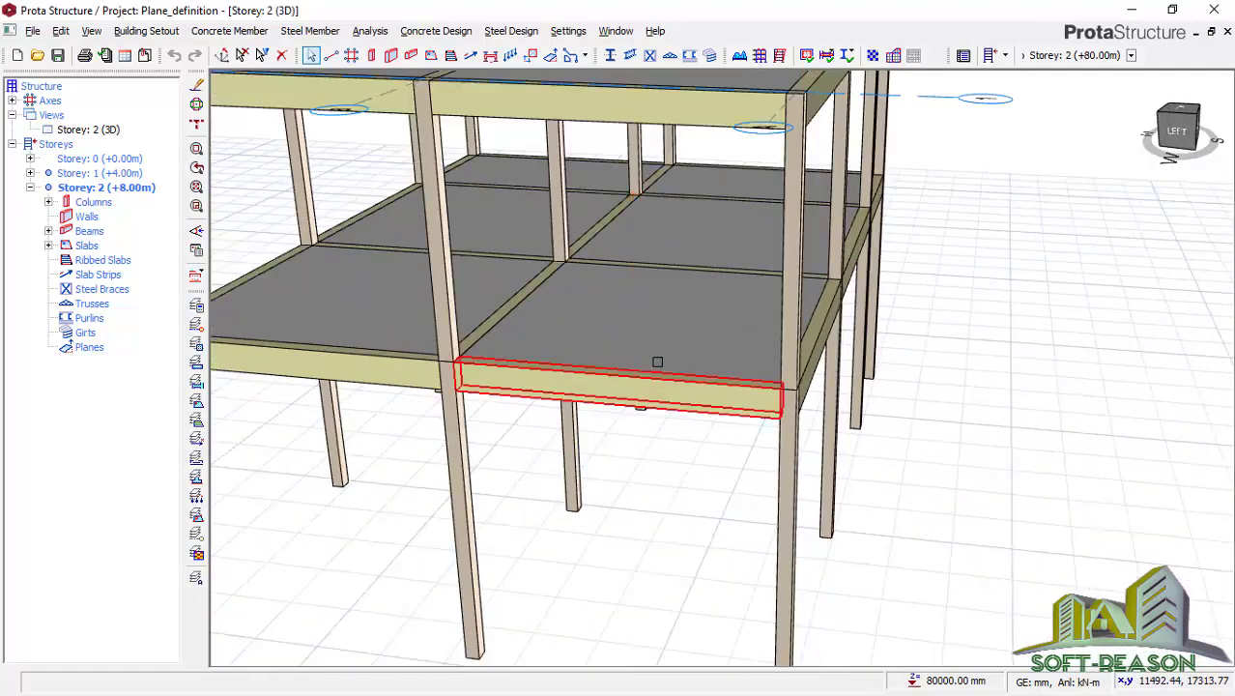
scroll(643, 373, down, 2)
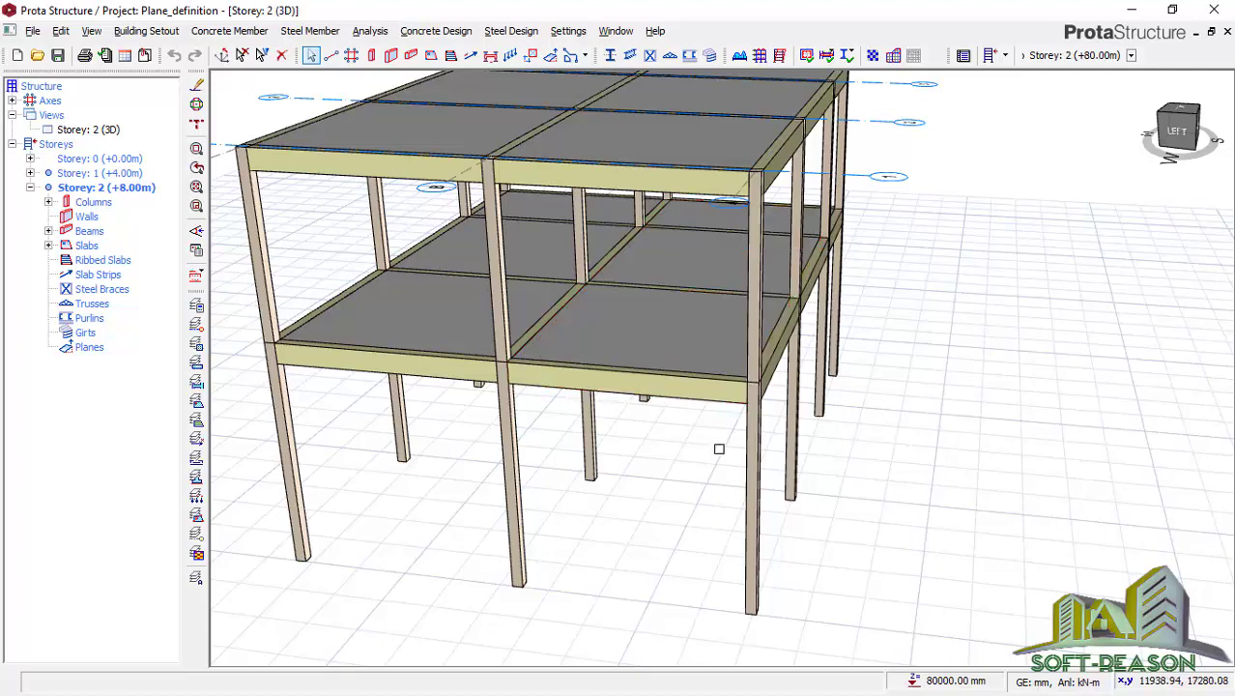
scroll(756, 493, down, 2)
scroll(744, 488, up, 4)
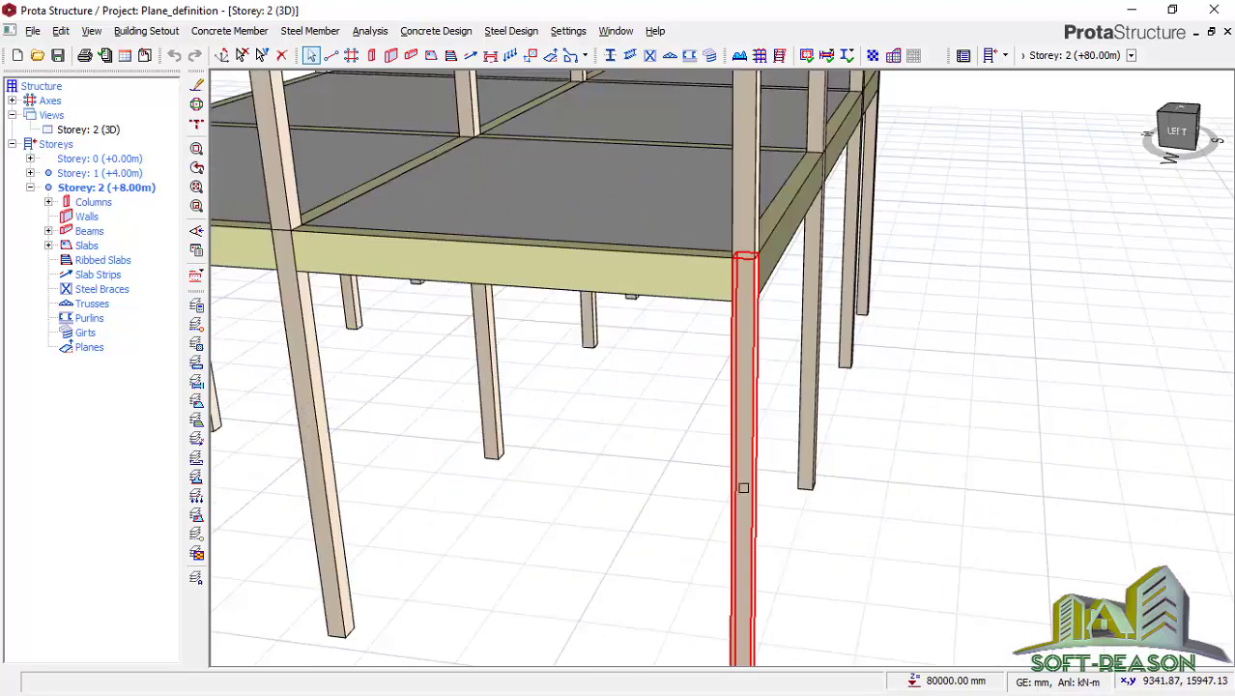
scroll(677, 355, down, 2)
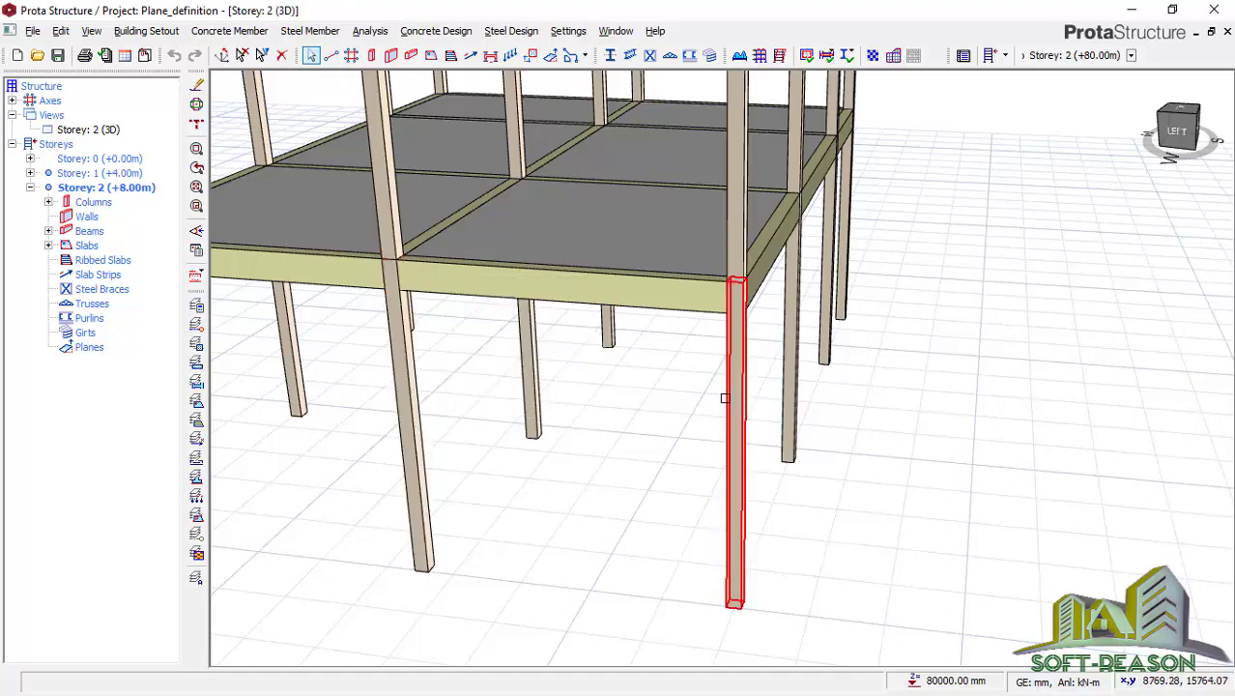
mouse_move(727, 396)
scroll(491, 311, up, 1)
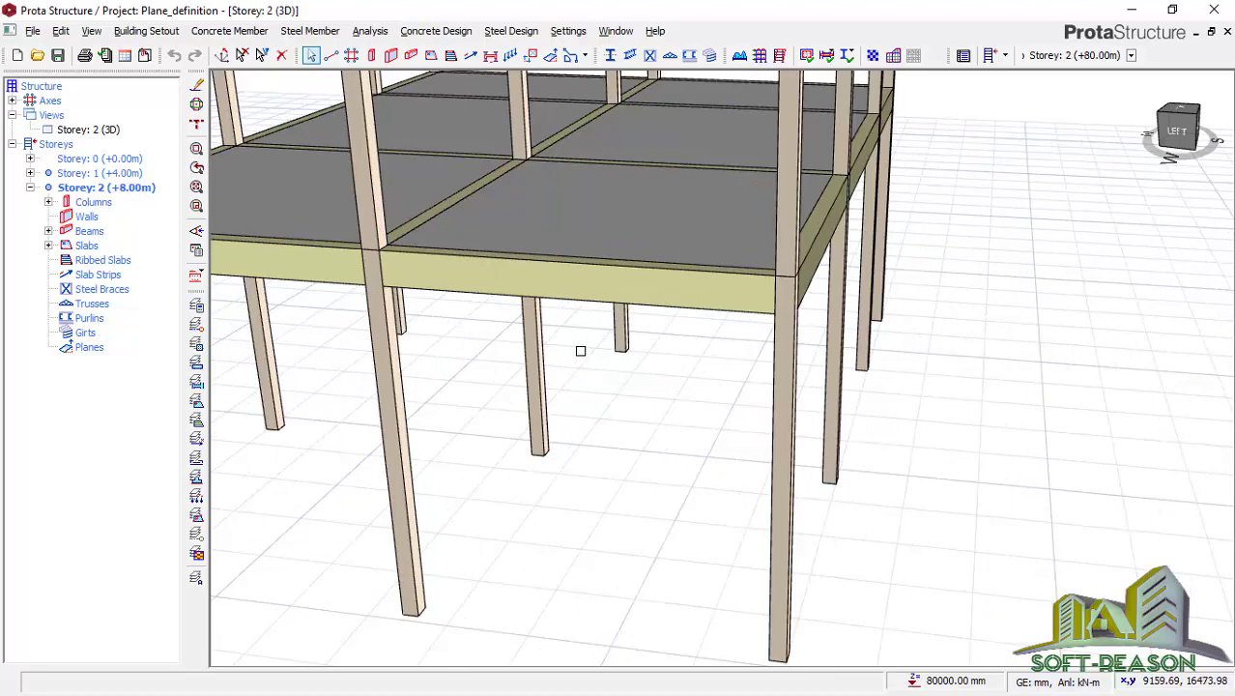
scroll(572, 264, up, 1)
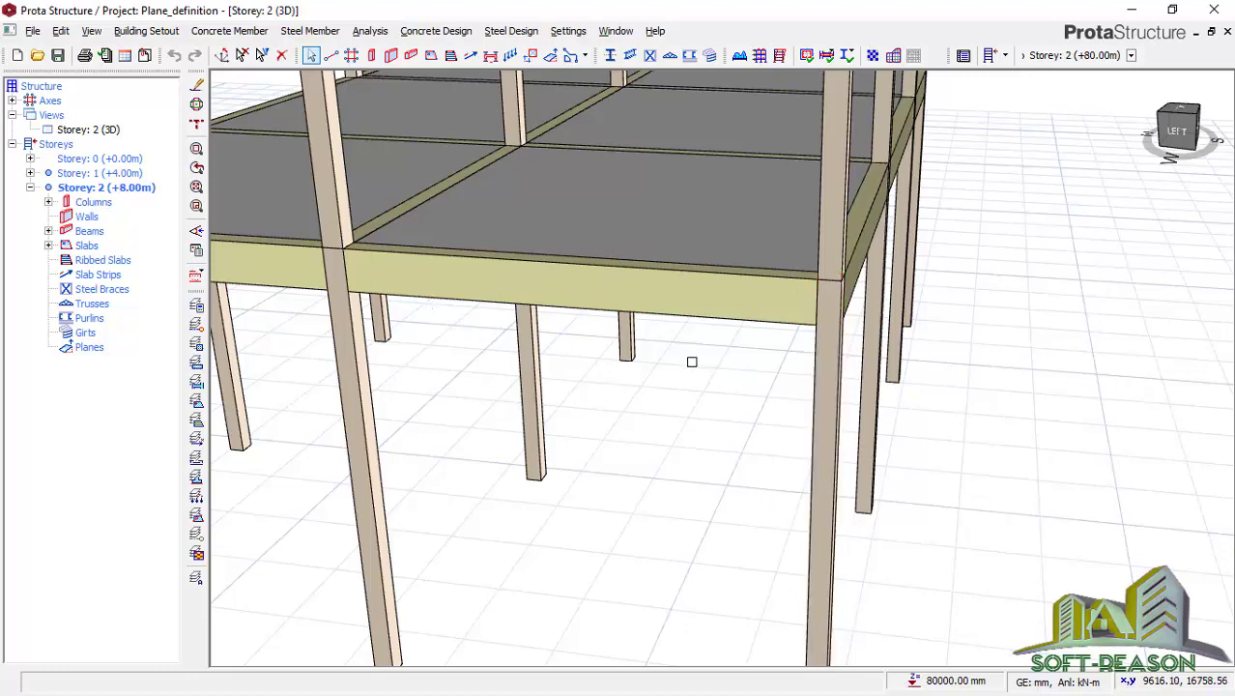
scroll(524, 336, down, 1)
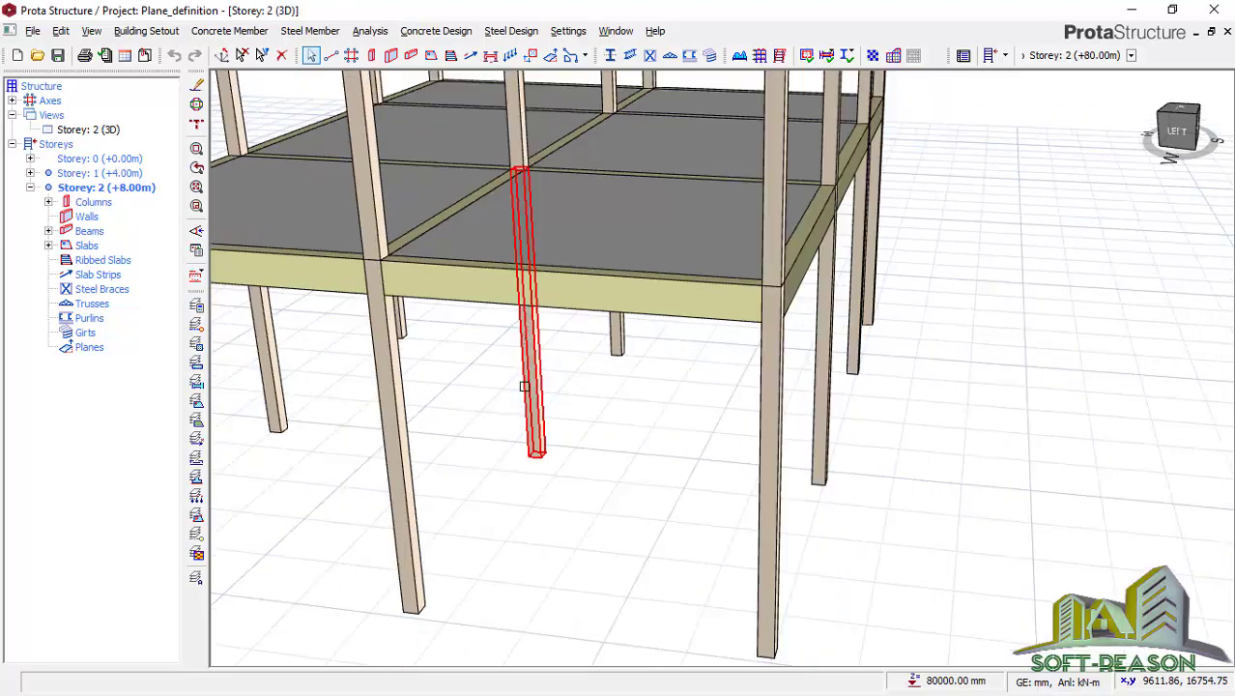
scroll(517, 377, up, 1)
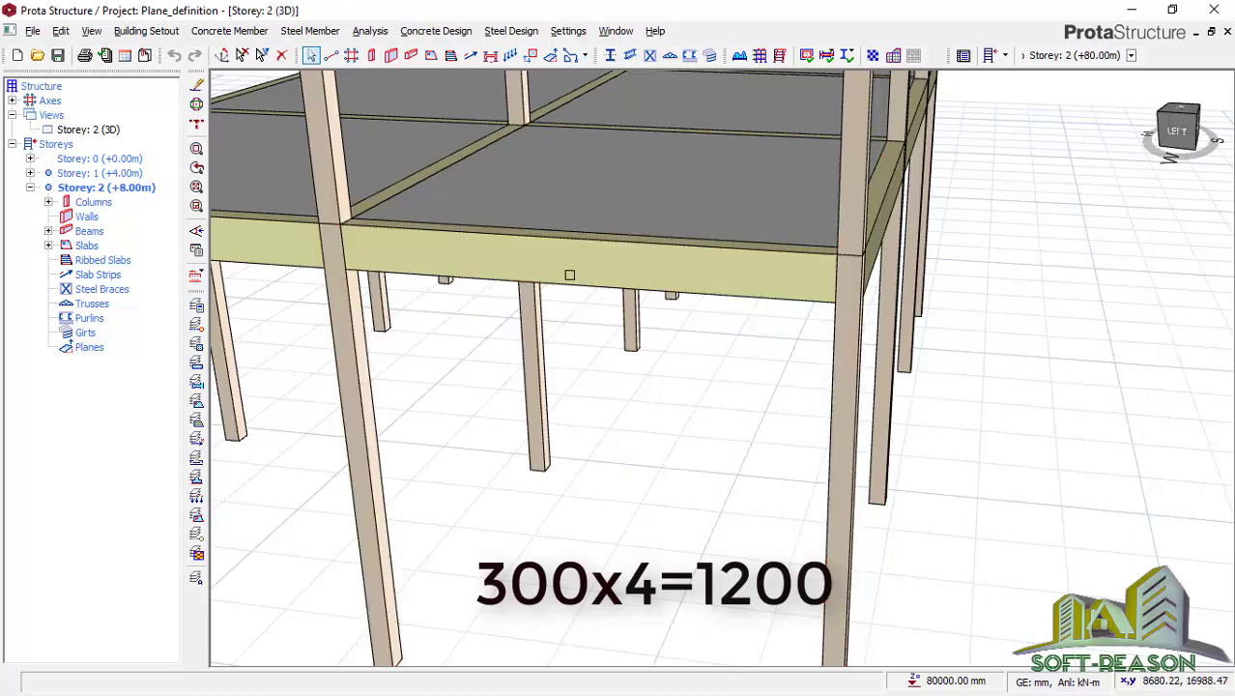
scroll(571, 278, down, 1)
scroll(758, 268, up, 1)
Step: Slope the Storey 1 edge beam between A-1 and B-1 by setting its I-end level offset (delZ-I) to -1200 mm
click(758, 266)
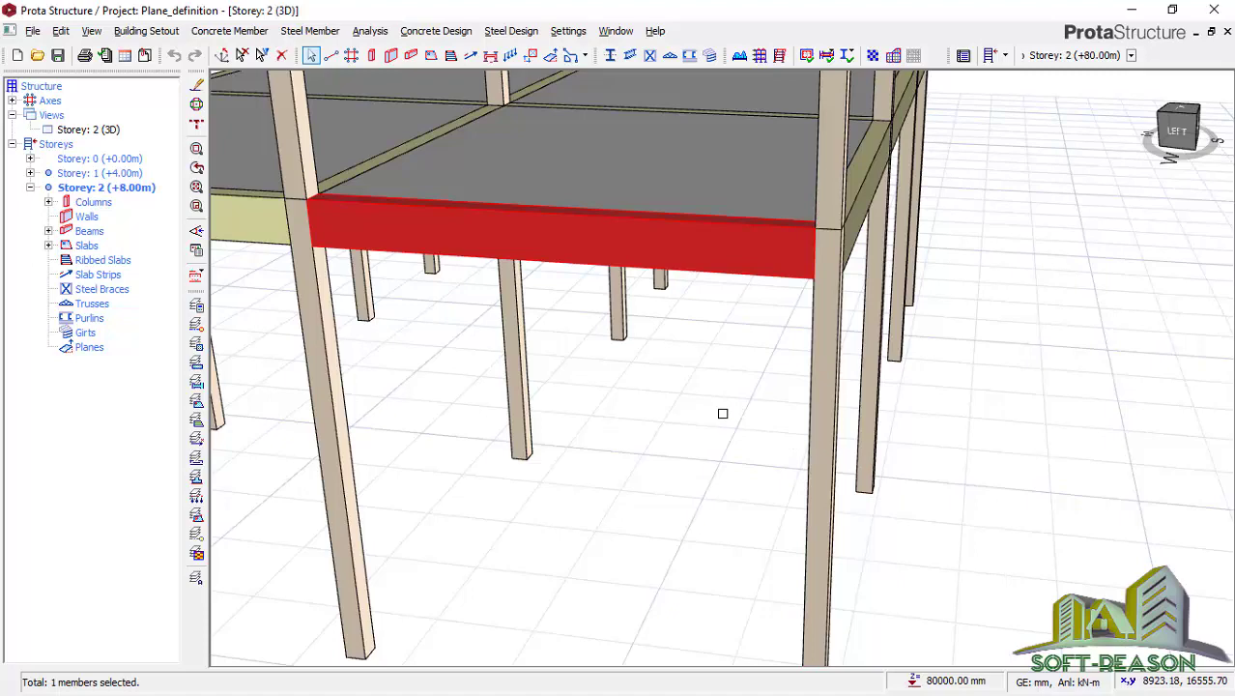
scroll(725, 463, down, 3)
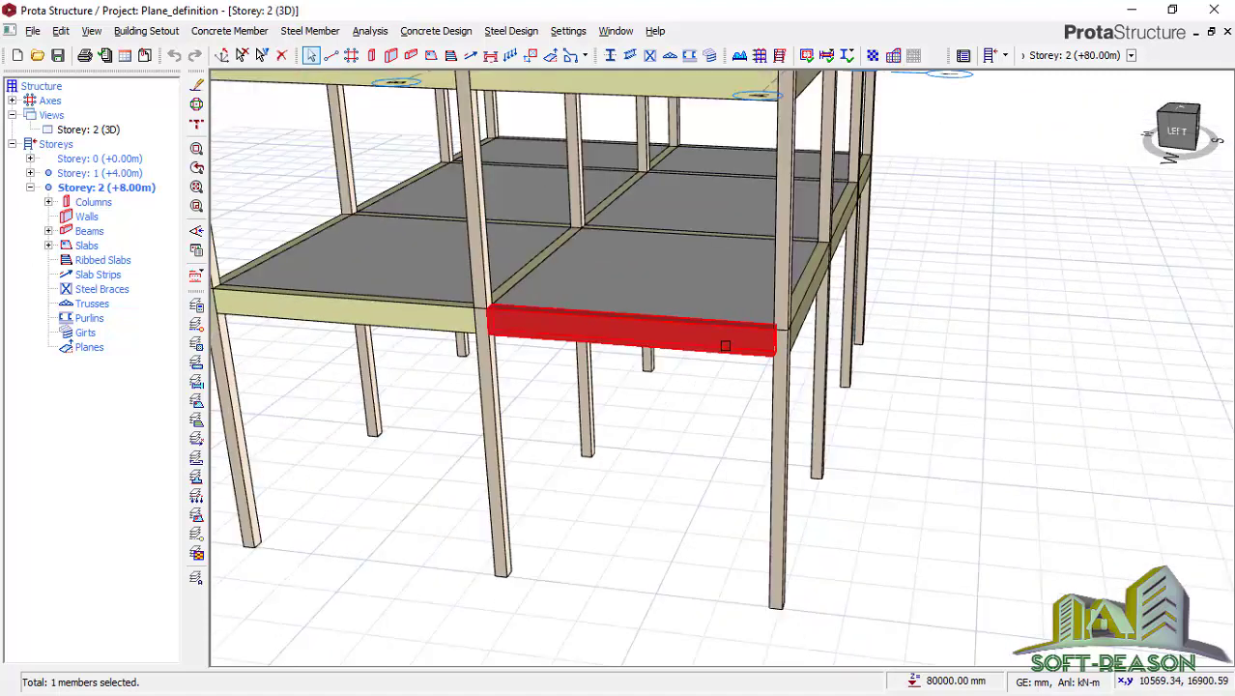
right_click(739, 343)
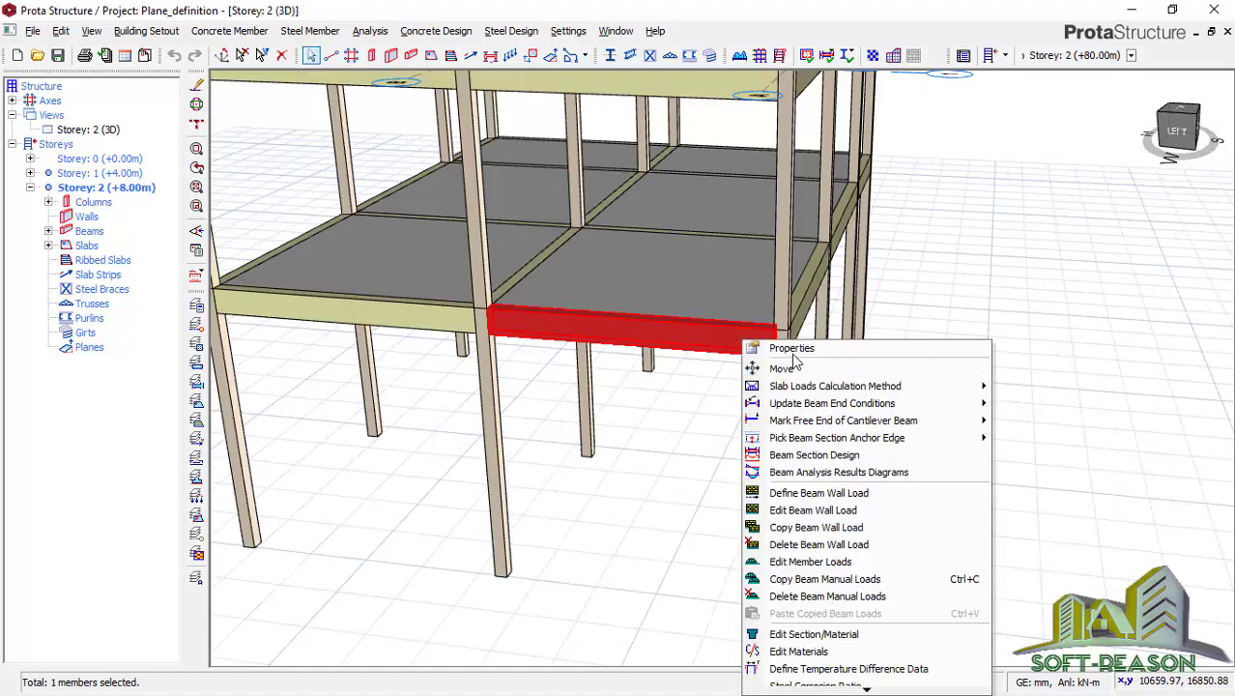
click(792, 349)
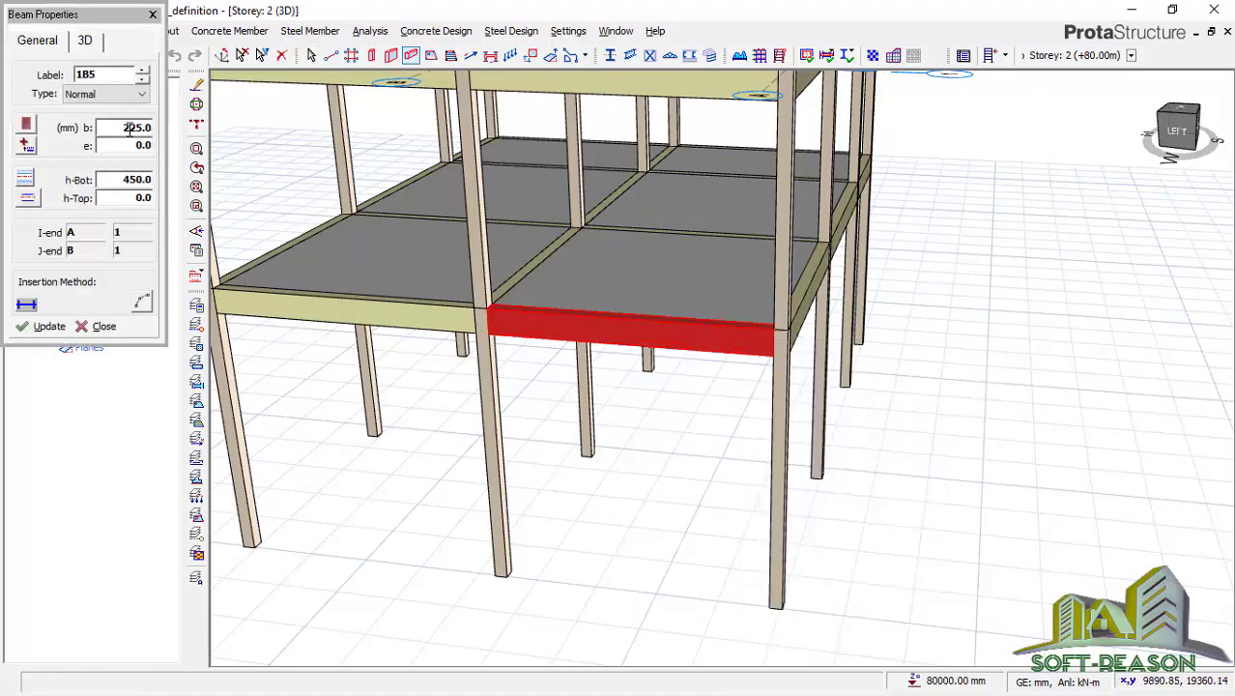
click(84, 45)
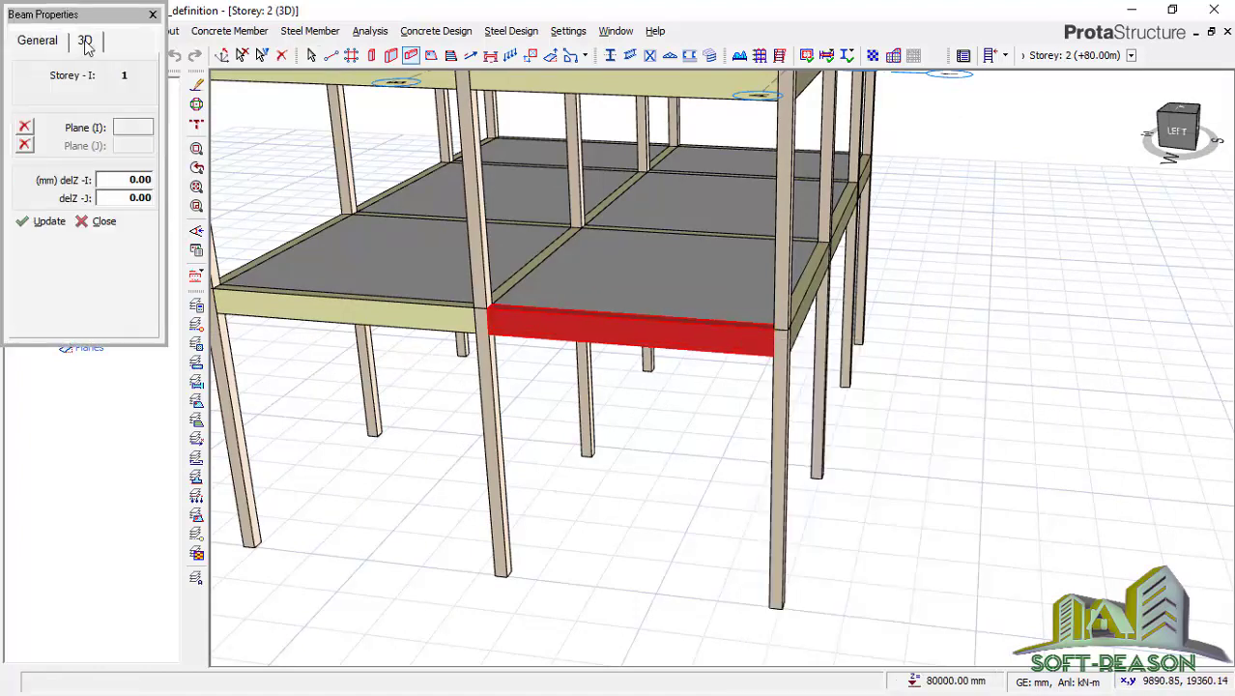
click(140, 181)
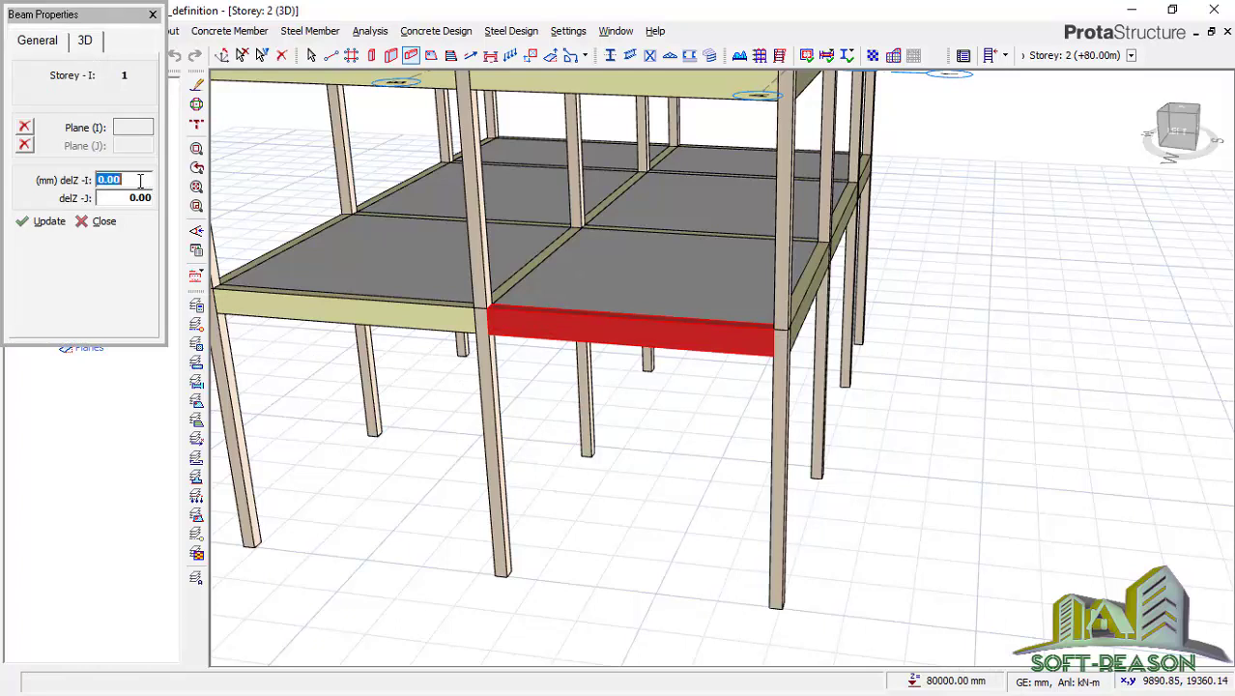
text(1)
text(1200)
click(53, 225)
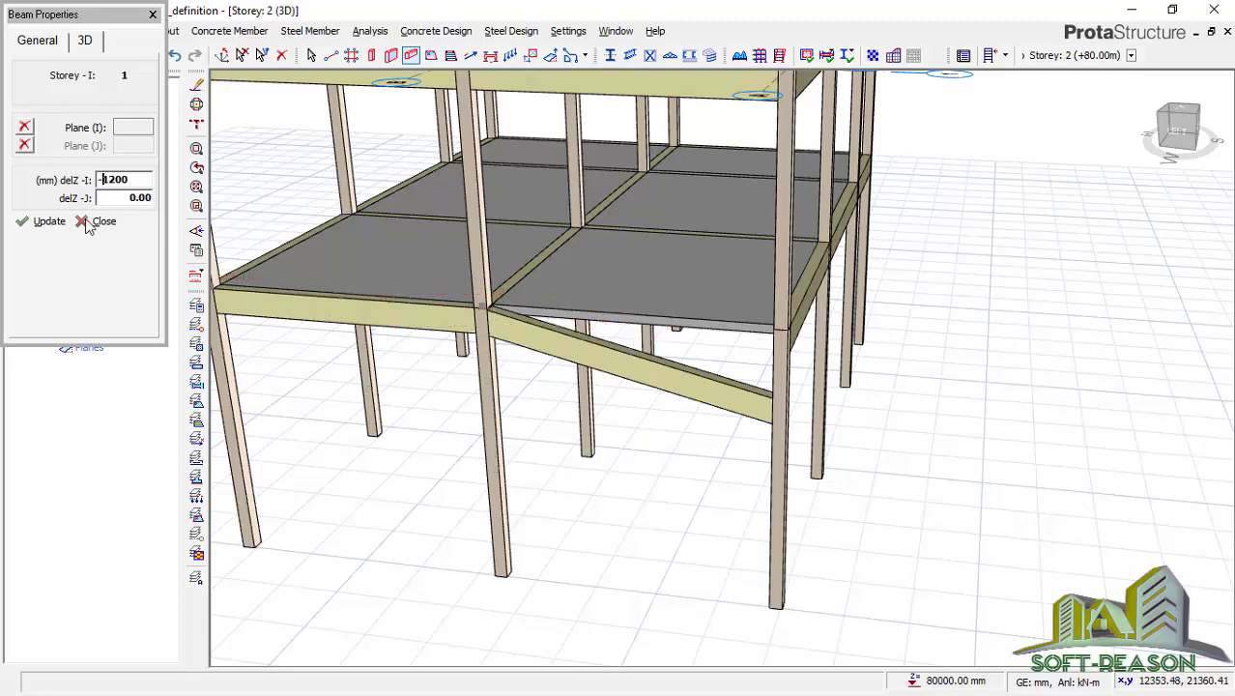
key(Escape)
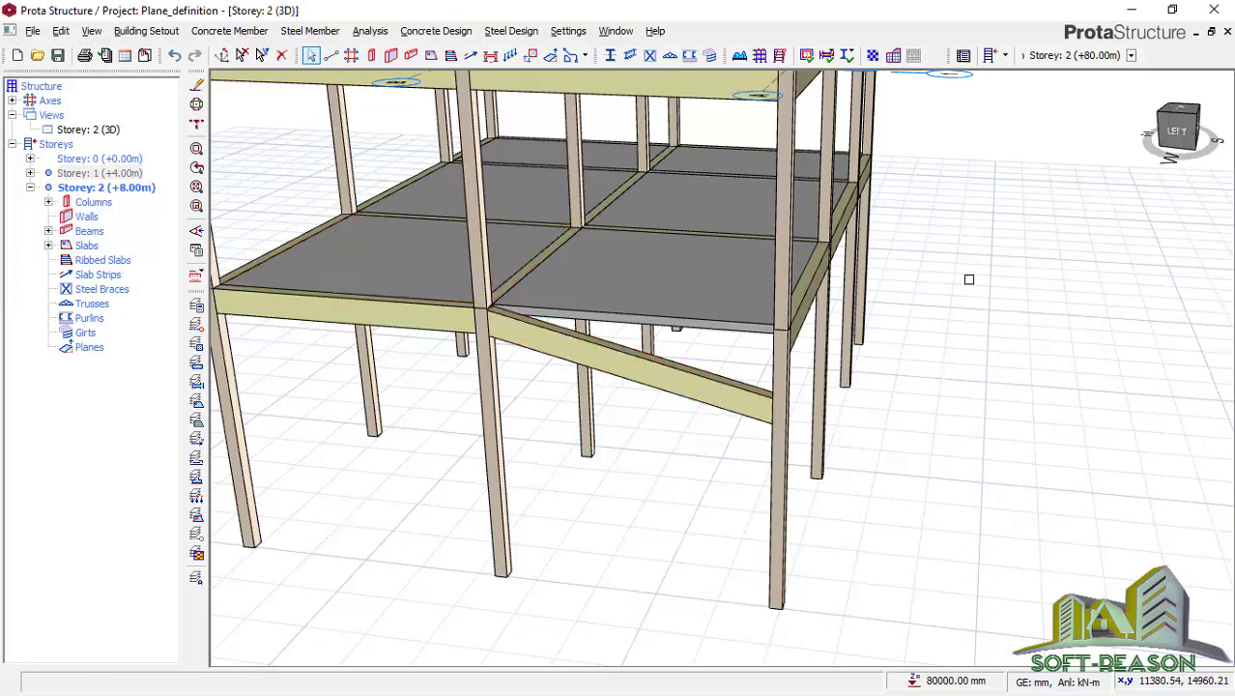
Step: Select the three Storey 1 beams spanning A to B on axes 2, 3 and 4 and open their shared properties
scroll(870, 242, up, 2)
scroll(826, 237, up, 2)
mouse_move(795, 299)
scroll(795, 298, down, 4)
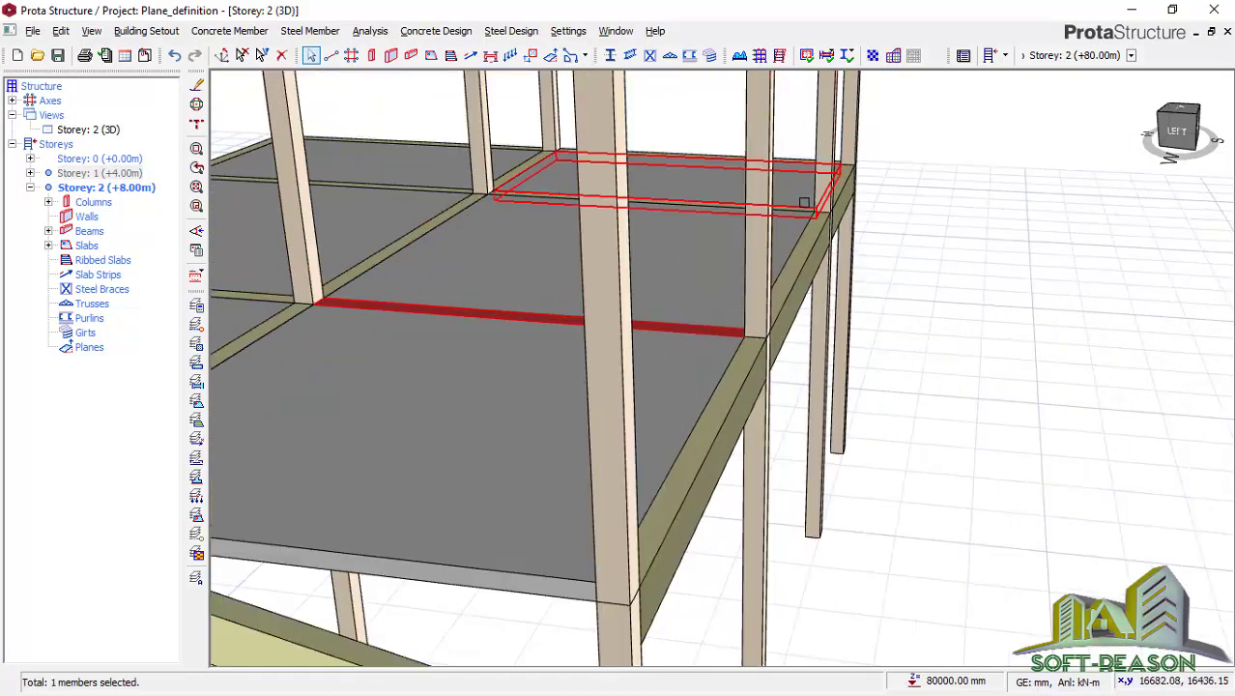
scroll(788, 196, up, 2)
mouse_move(796, 198)
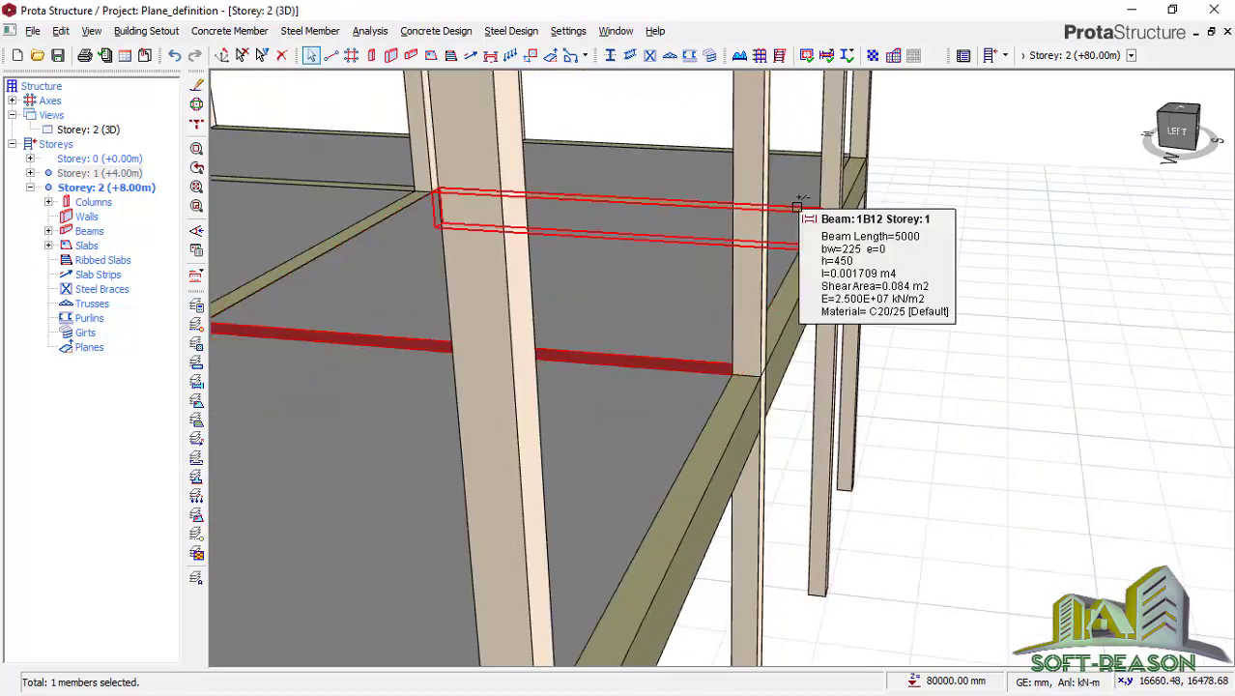
click(798, 172)
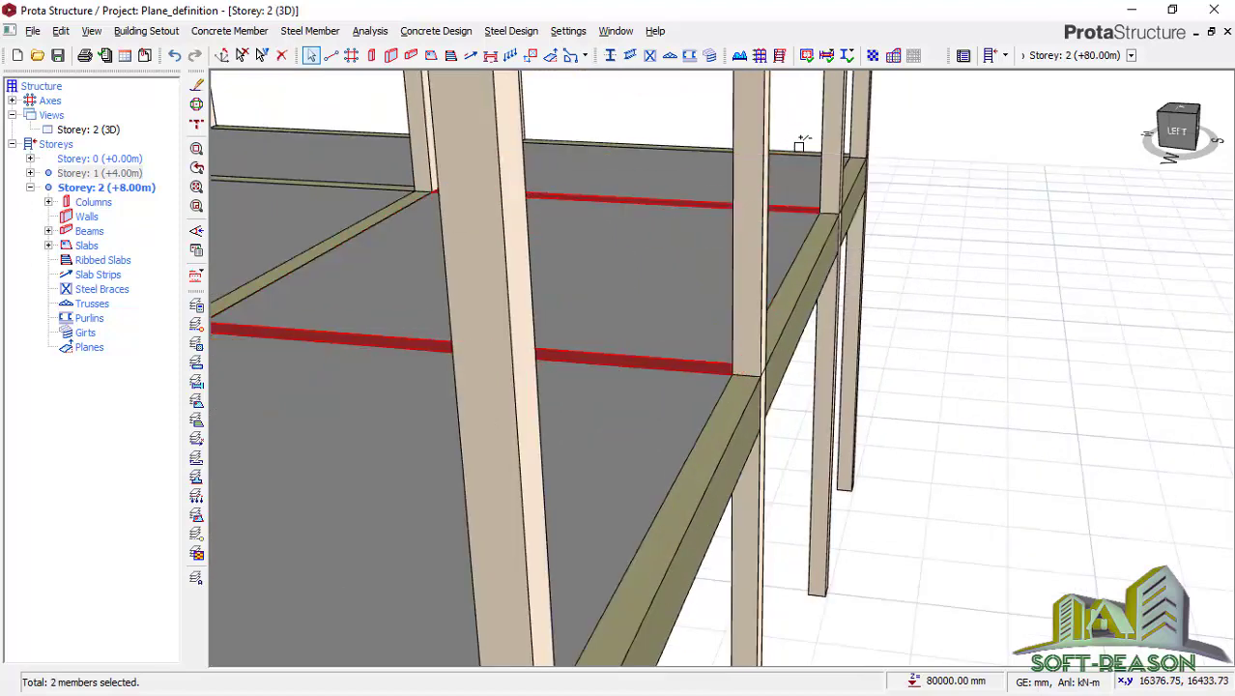
click(799, 144)
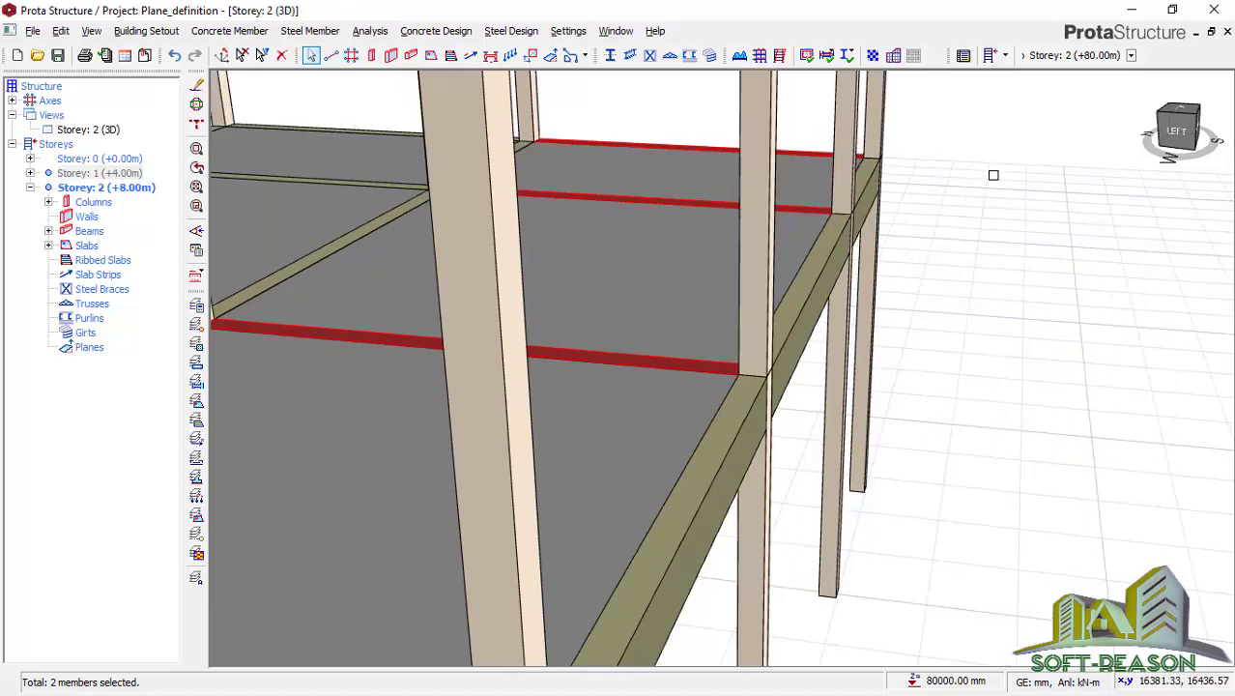
right_click(960, 229)
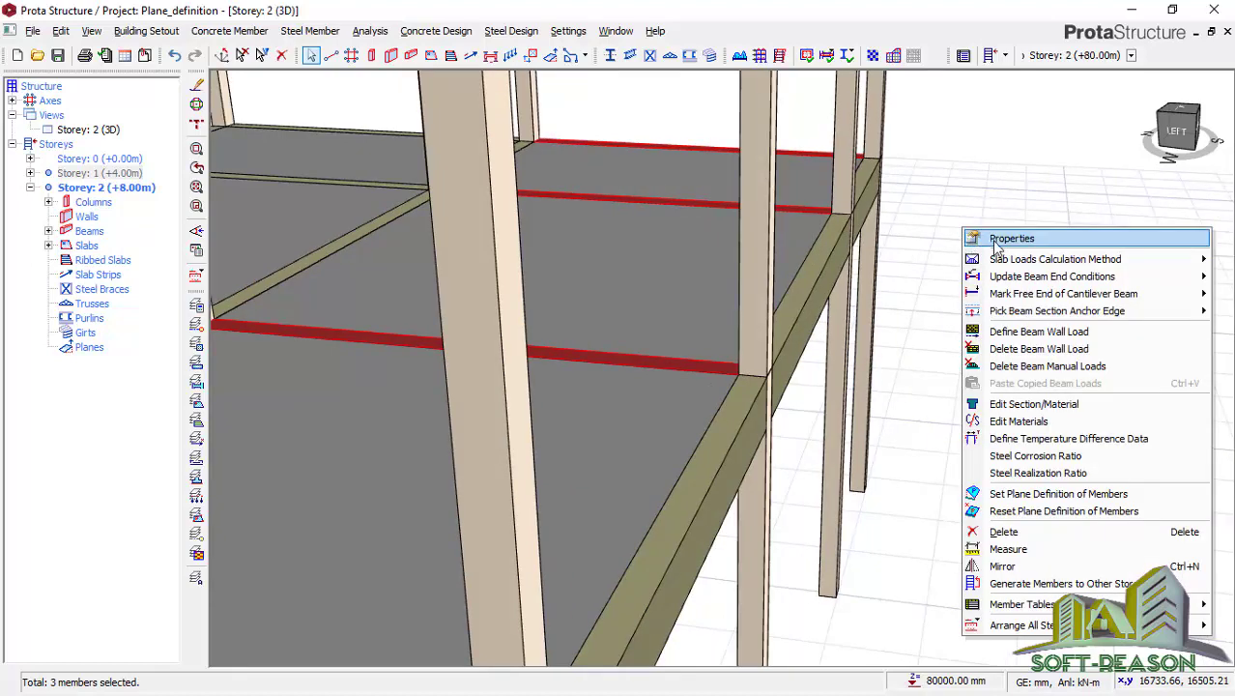
click(1004, 238)
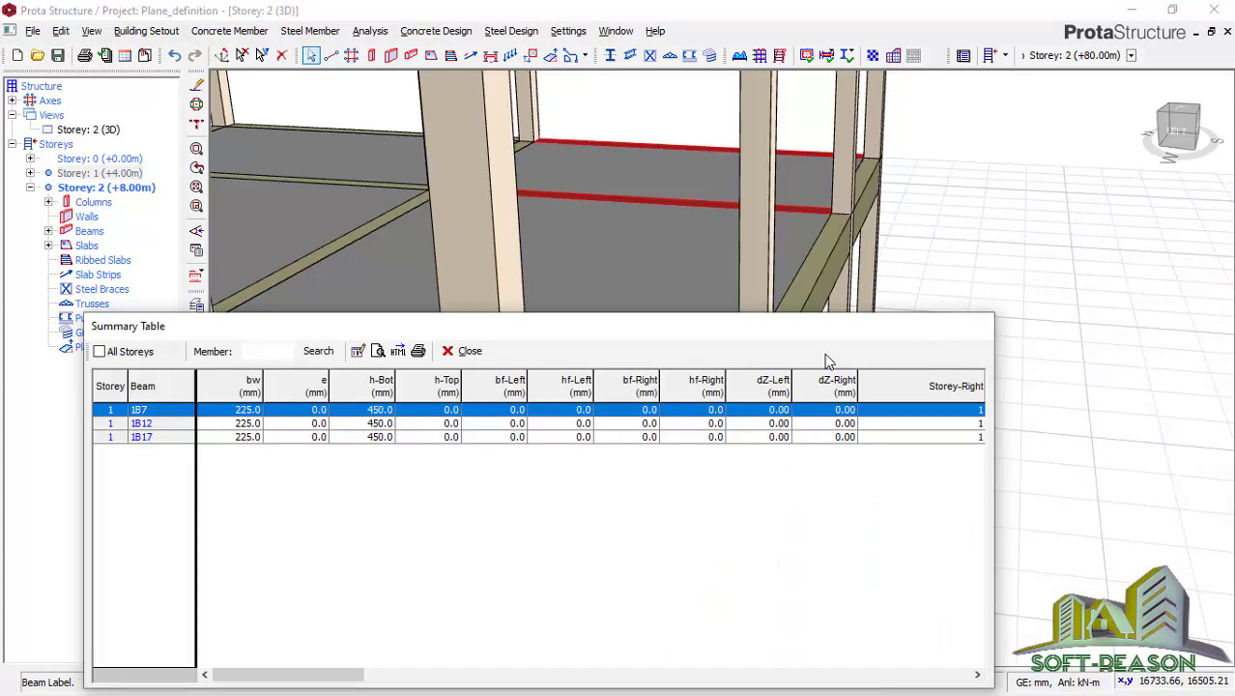
Step: Set dZ-Left of the A-2 to B-2 beam to -1200 mm in the summary table and close it
click(782, 410)
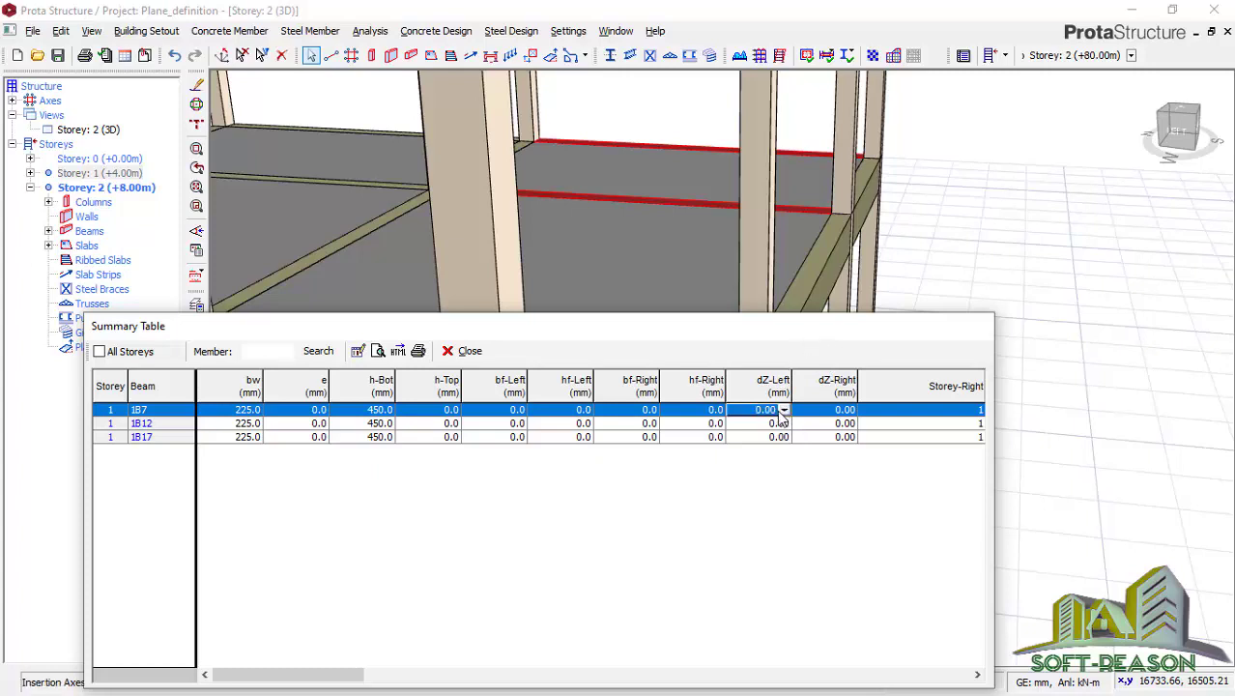
drag(995, 442, 1229, 416)
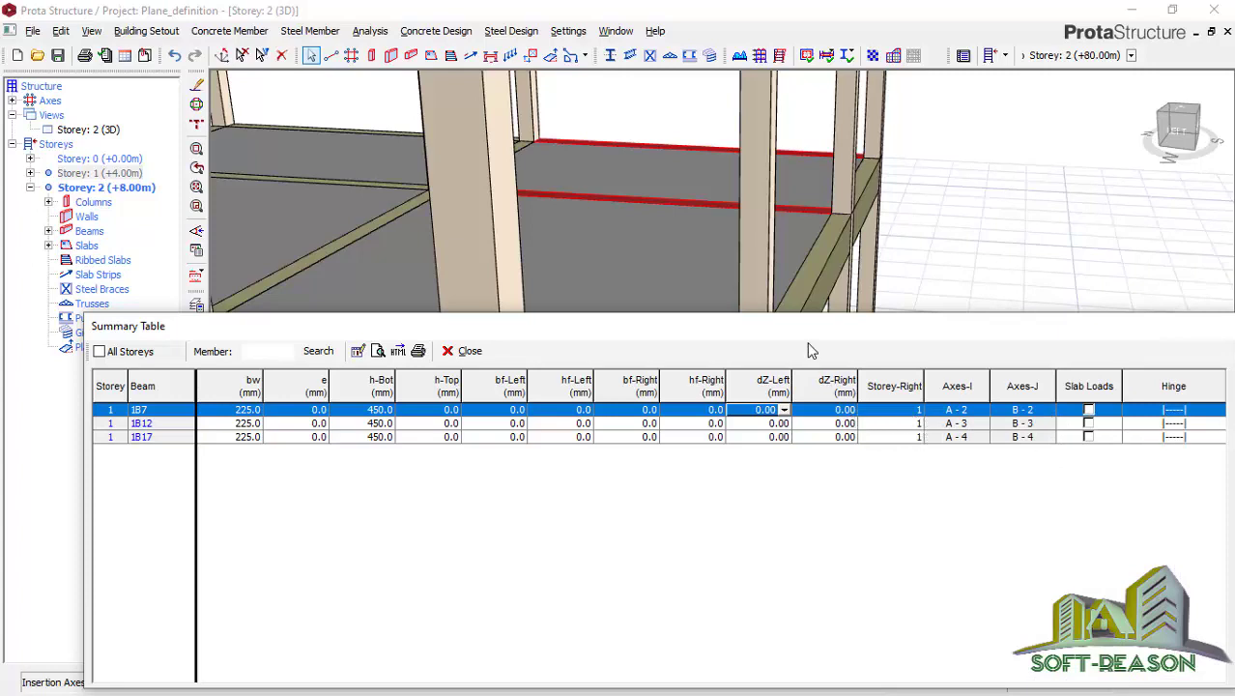
click(765, 409)
drag(755, 409, 801, 415)
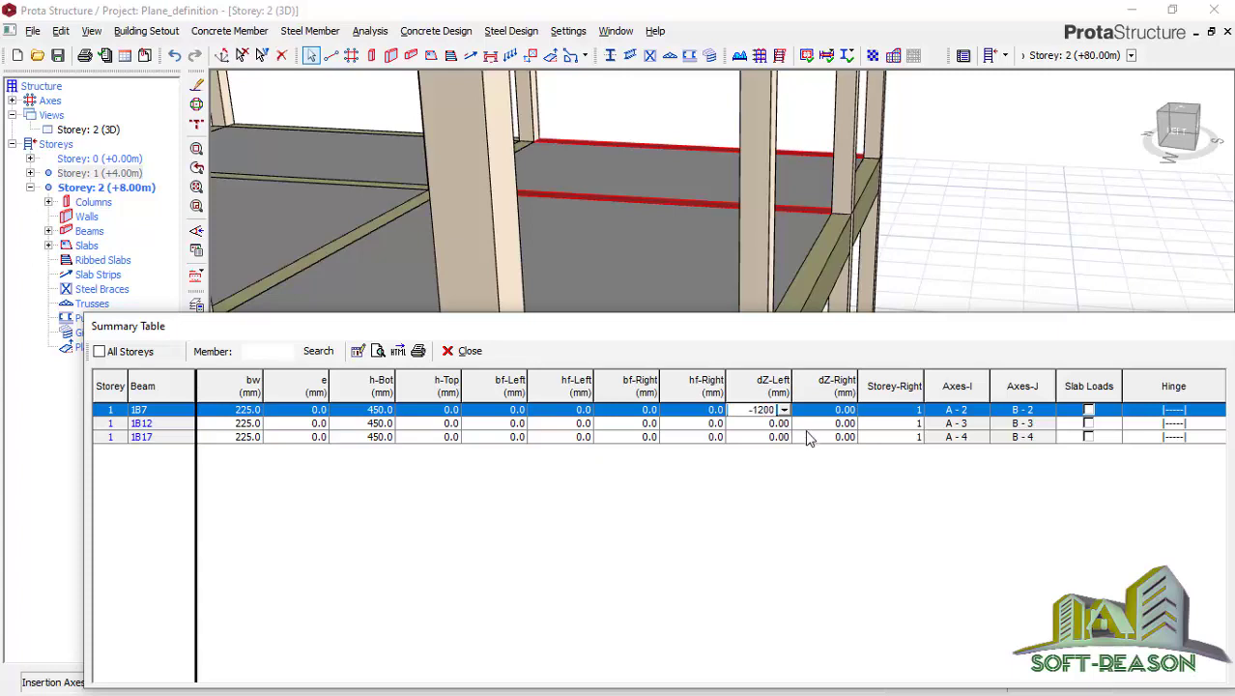
key(Return)
drag(828, 340, 857, 390)
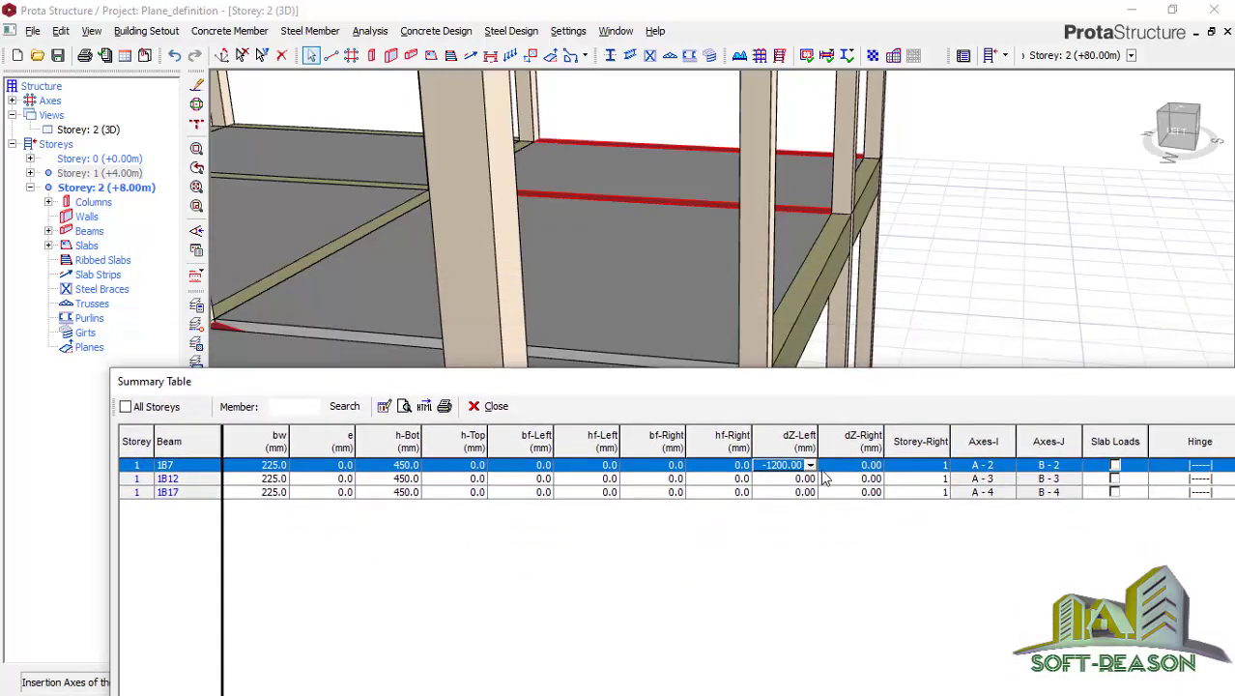
click(806, 479)
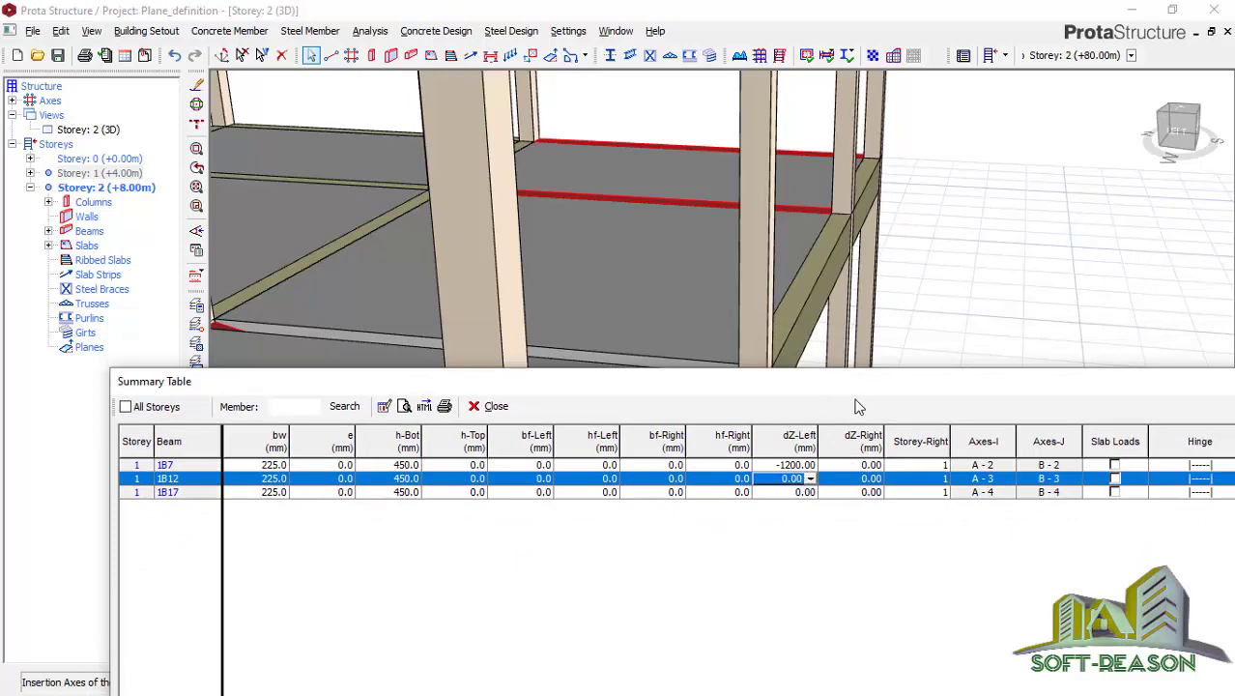
click(493, 406)
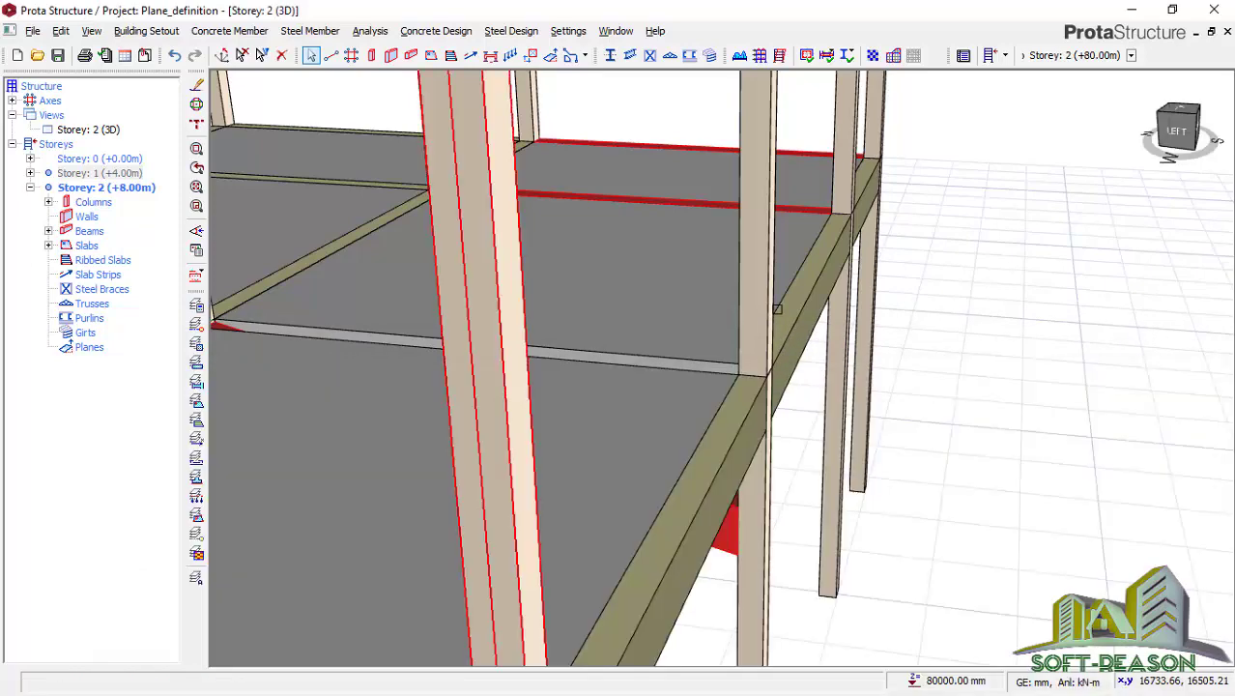
Step: Reopen the summary table for the three selected Storey 1 beams spanning A to B on axes 2, 3 and 4
scroll(767, 325, down, 5)
scroll(777, 326, up, 5)
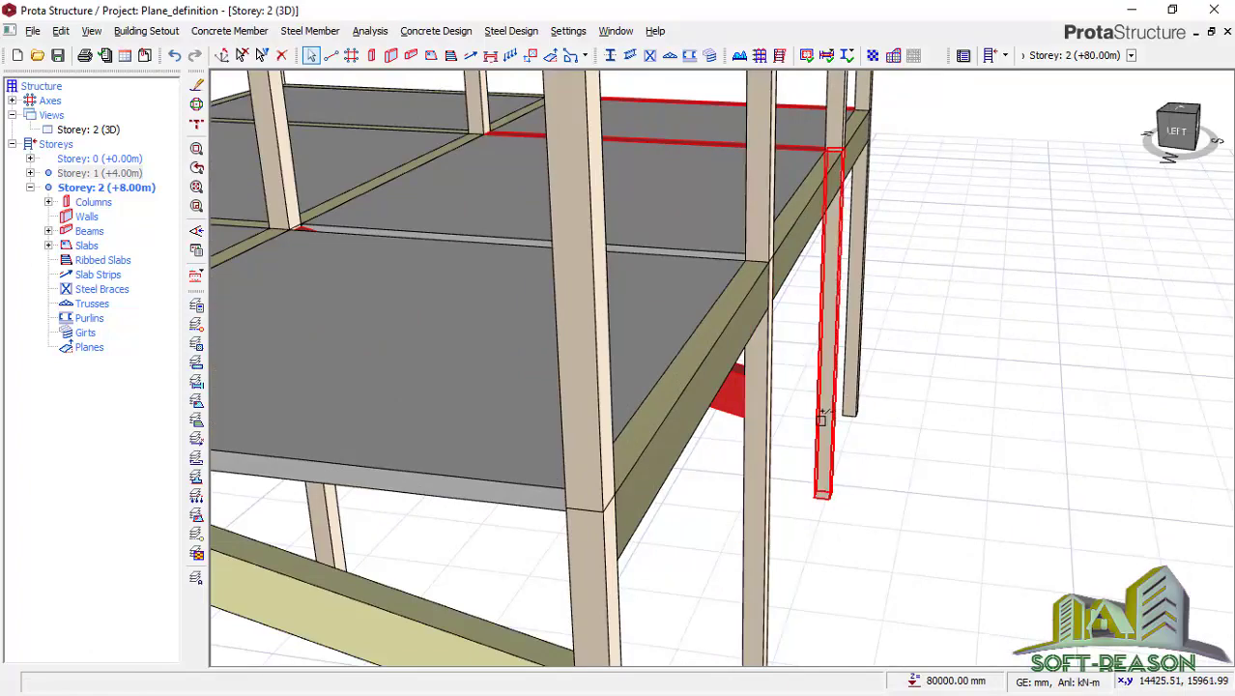
mouse_move(821, 405)
middle_down()
mouse_move(791, 425)
mouse_move(711, 414)
middle_up()
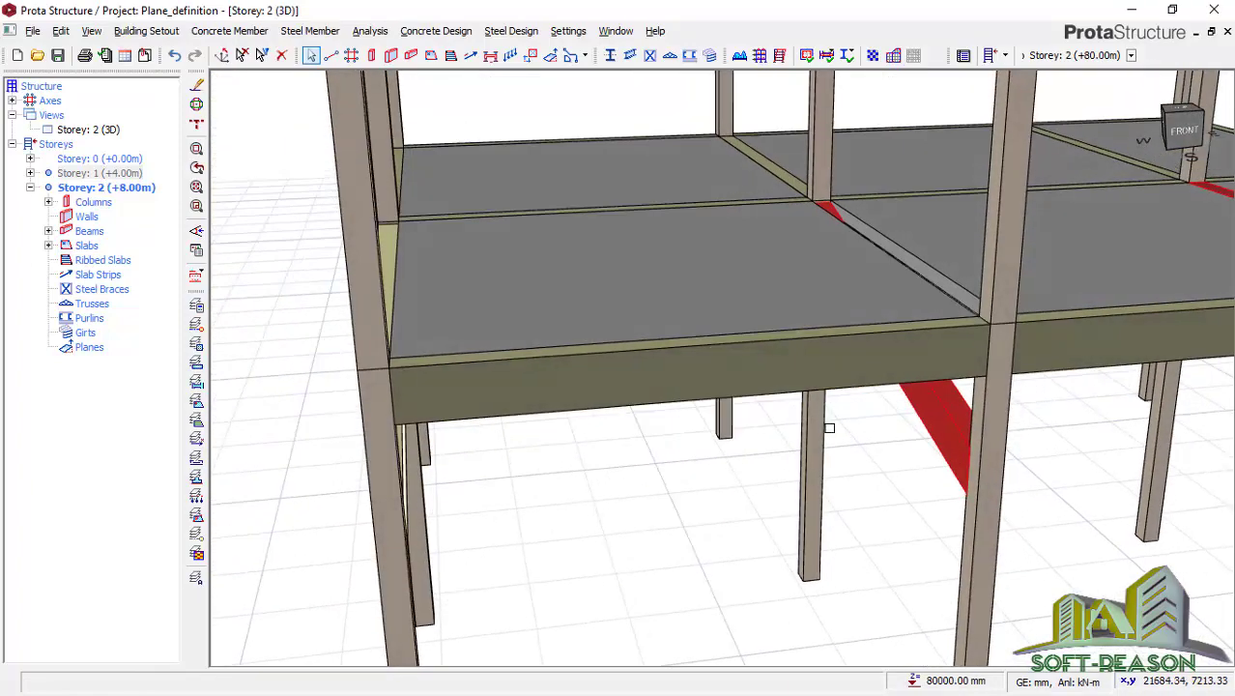
scroll(775, 345, down, 5)
scroll(998, 374, up, 3)
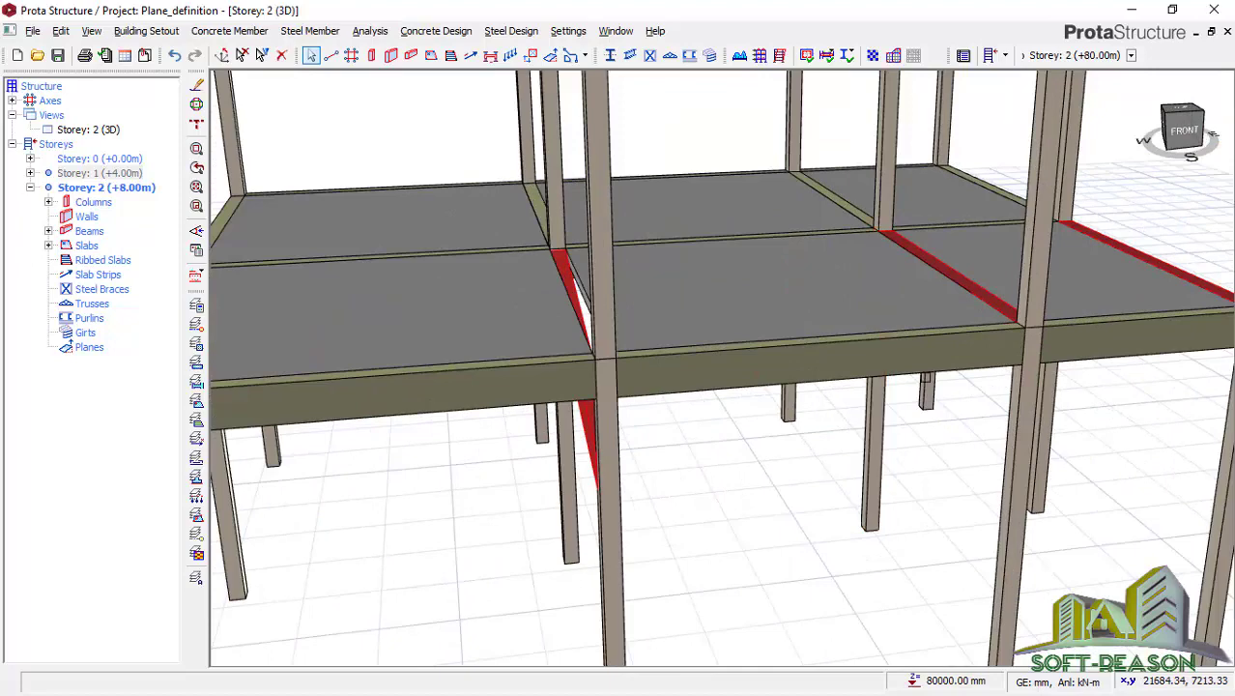
scroll(513, 416, down, 3)
scroll(966, 318, up, 3)
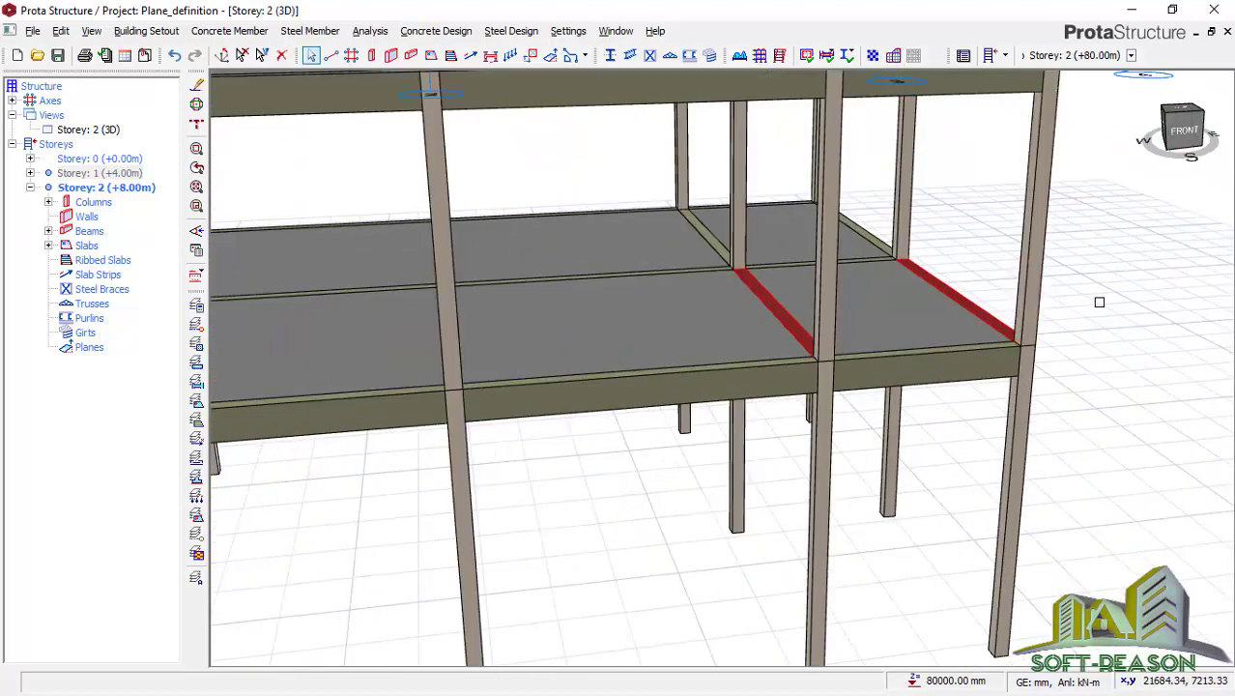
right_click(969, 247)
click(1020, 254)
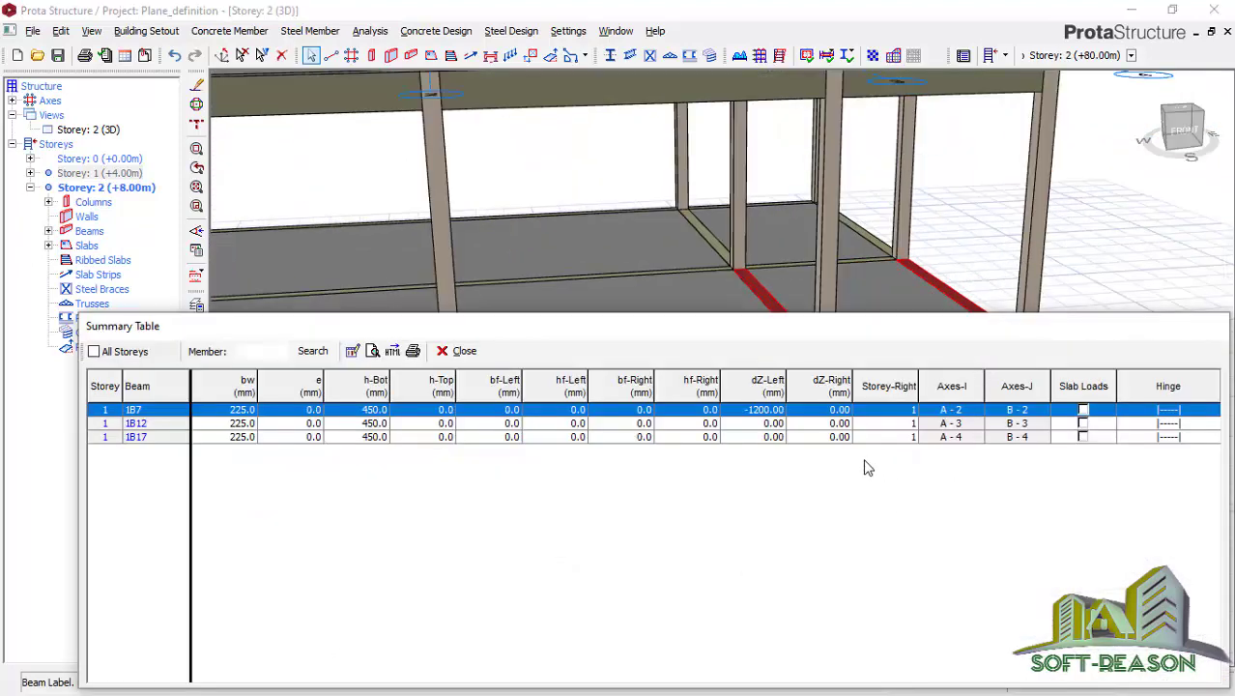
Step: Set dZ-Left of the A-3 to B-3 and A-4 to B-4 beams to -1200 mm and close the summary table
click(773, 424)
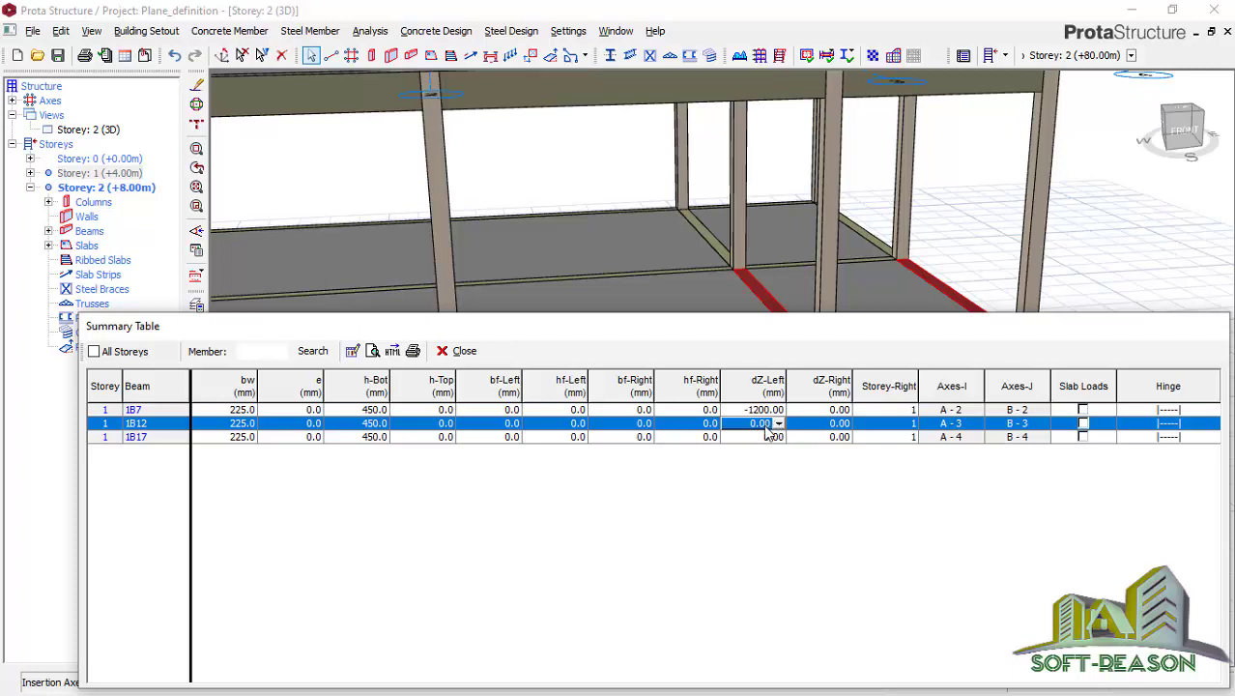
key(BackSpace)
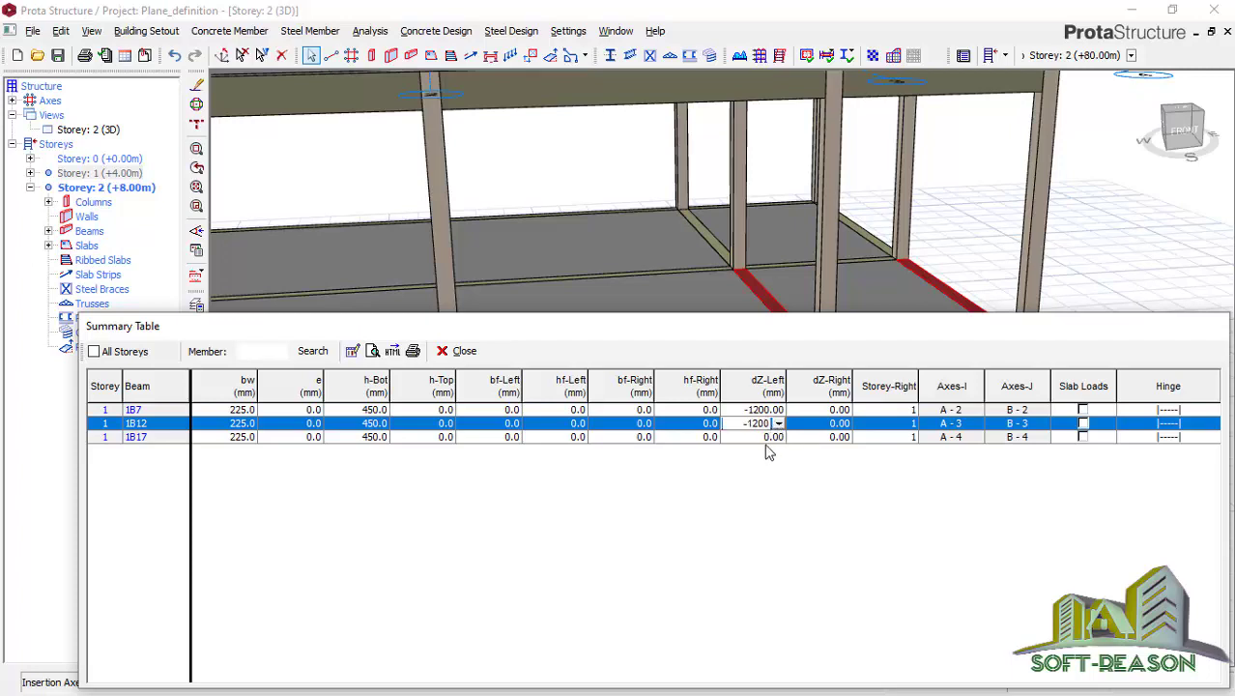
click(763, 437)
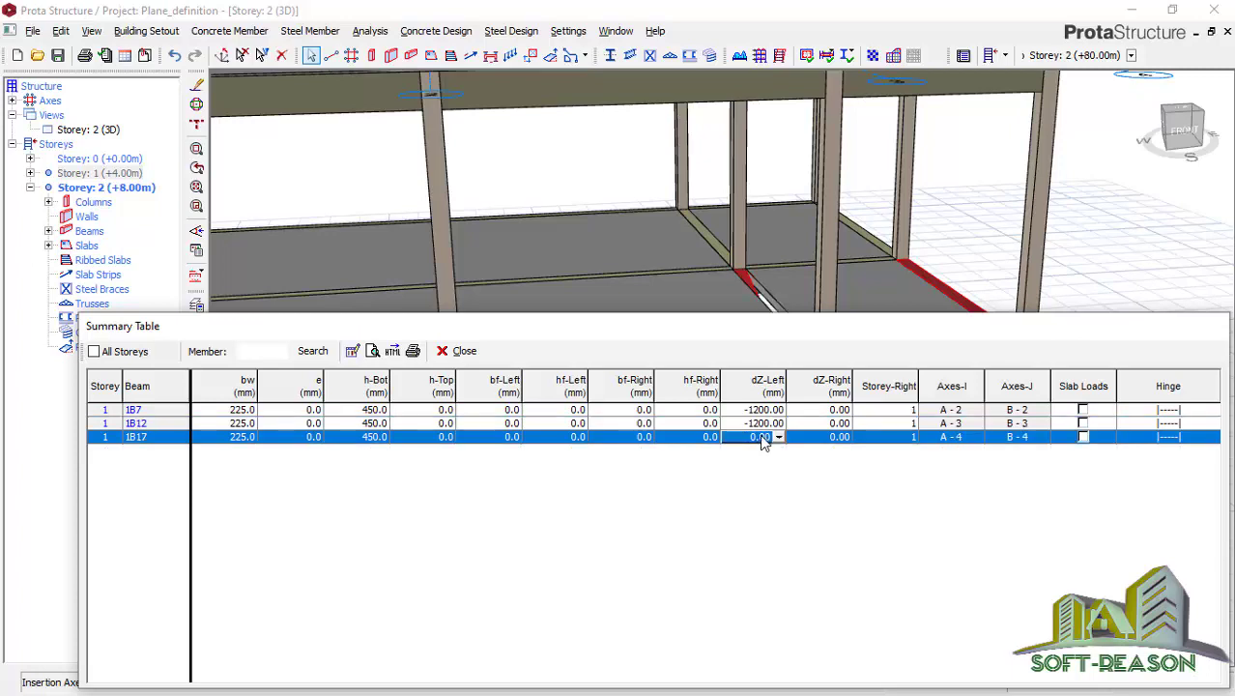
key(BackSpace)
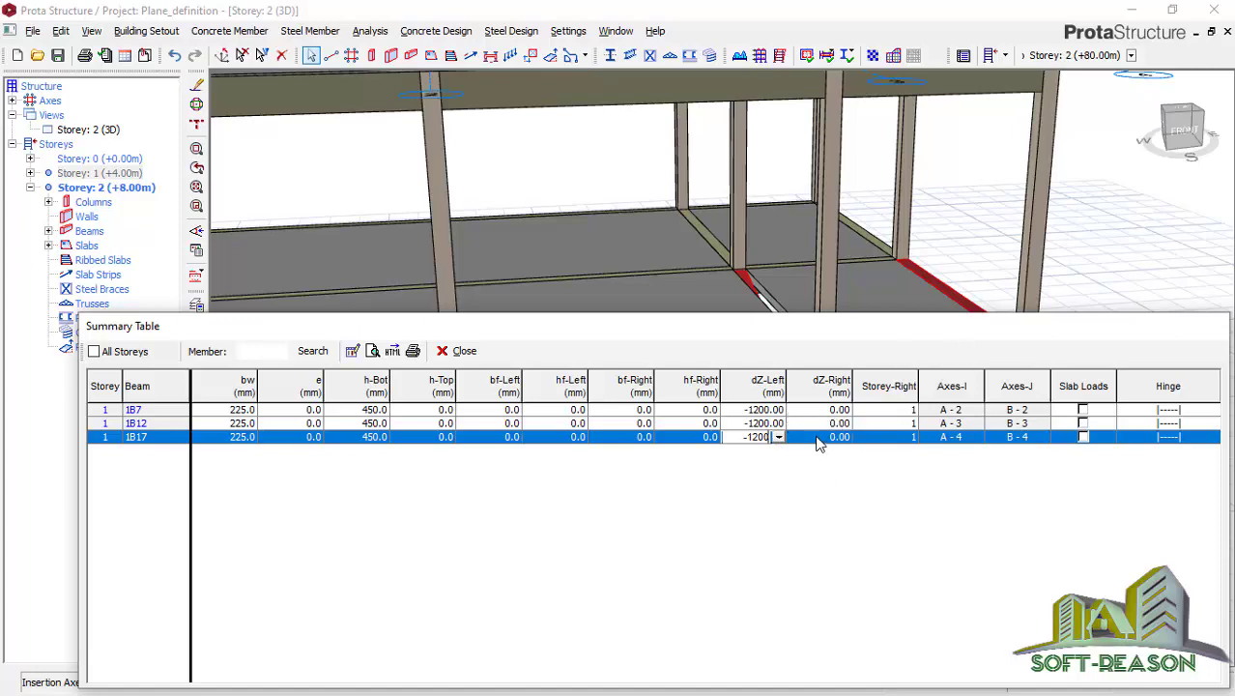
click(777, 410)
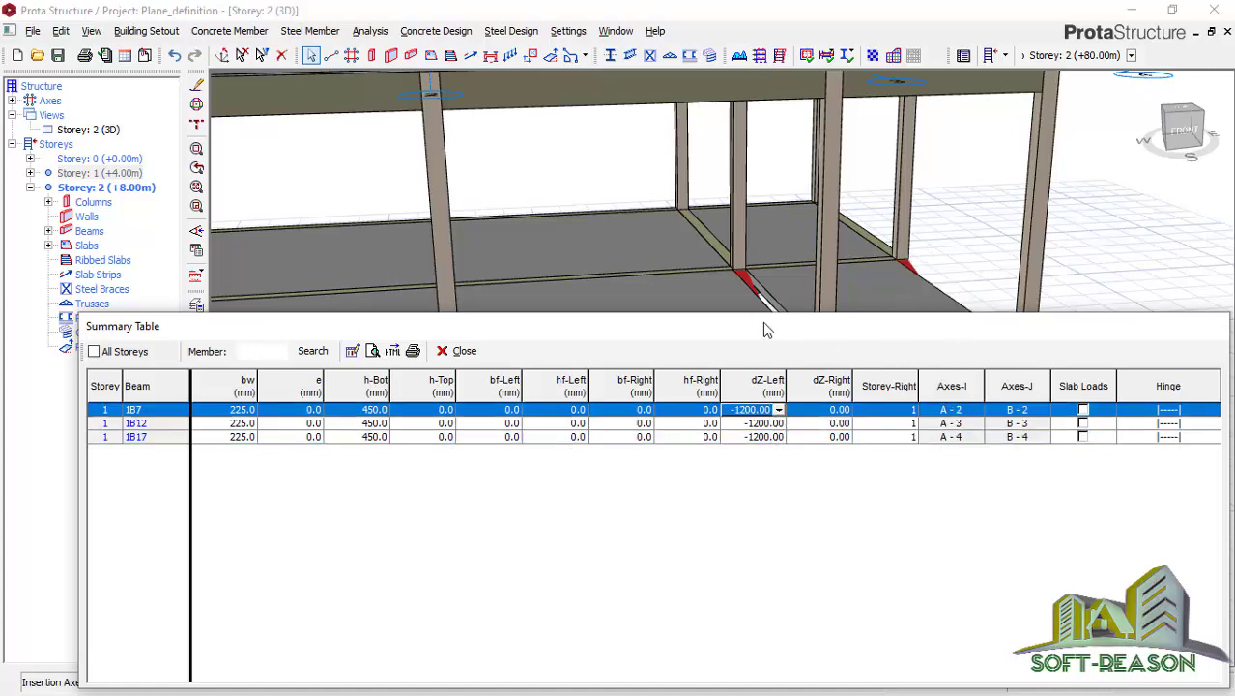
drag(763, 338, 734, 246)
click(430, 258)
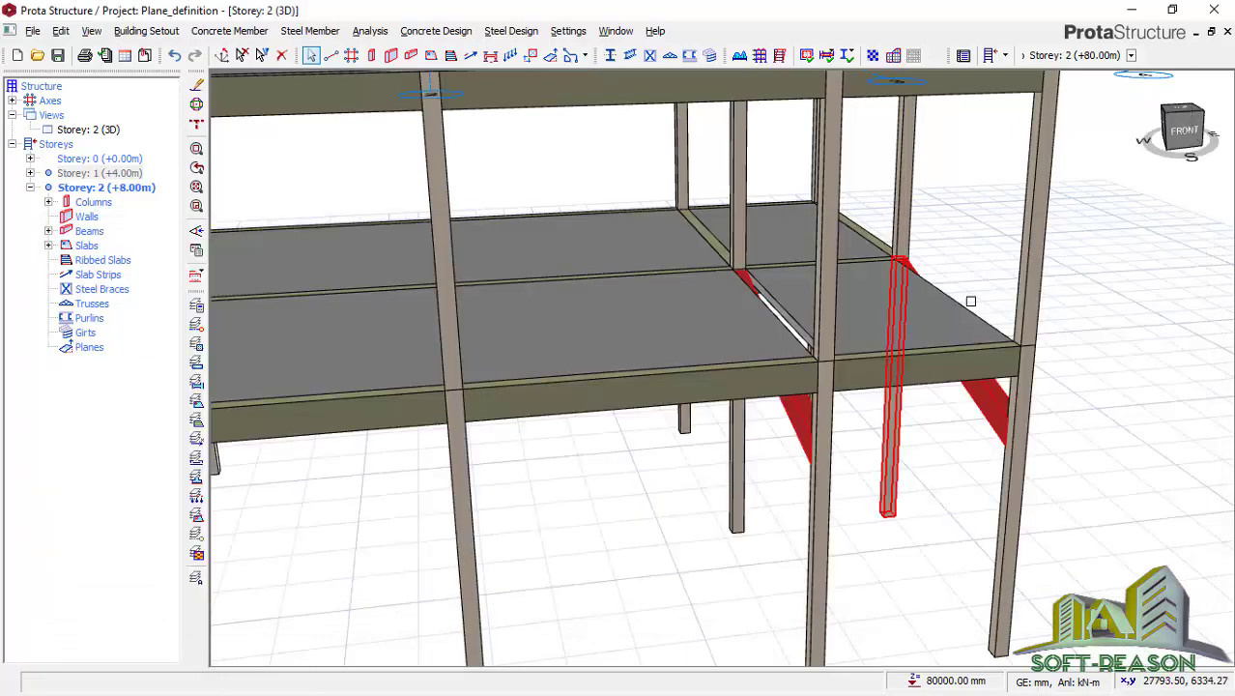
Step: Select the three Storey 1 edge beams along axis A between axes 1 and 4 and open their summary table
scroll(937, 406, down, 3)
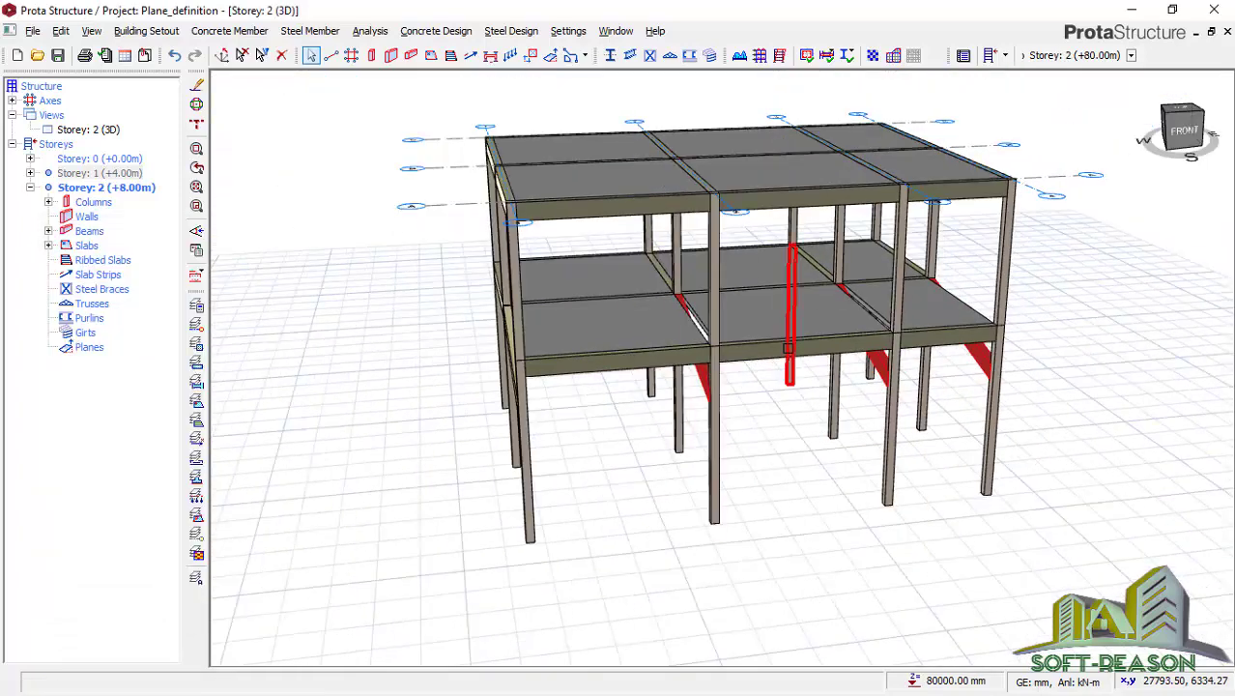
scroll(574, 365, up, 4)
mouse_move(573, 366)
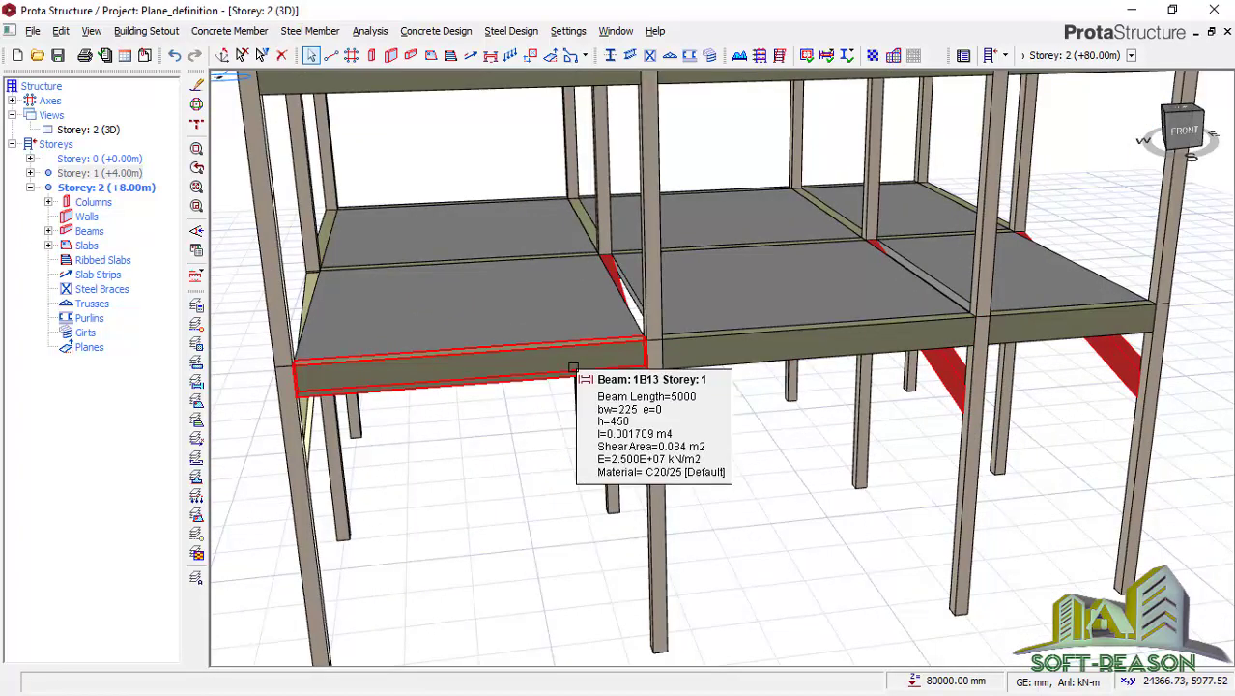
scroll(572, 368, down, 4)
scroll(548, 370, up, 4)
click(565, 392)
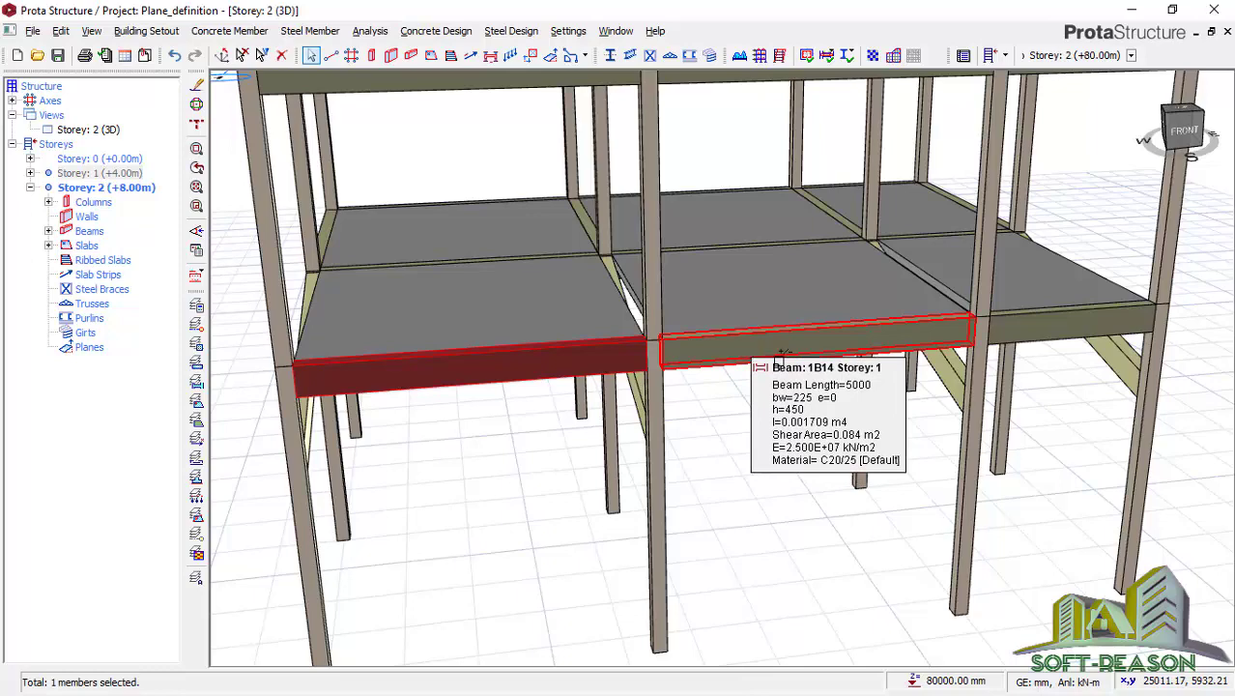
click(749, 360)
click(1039, 331)
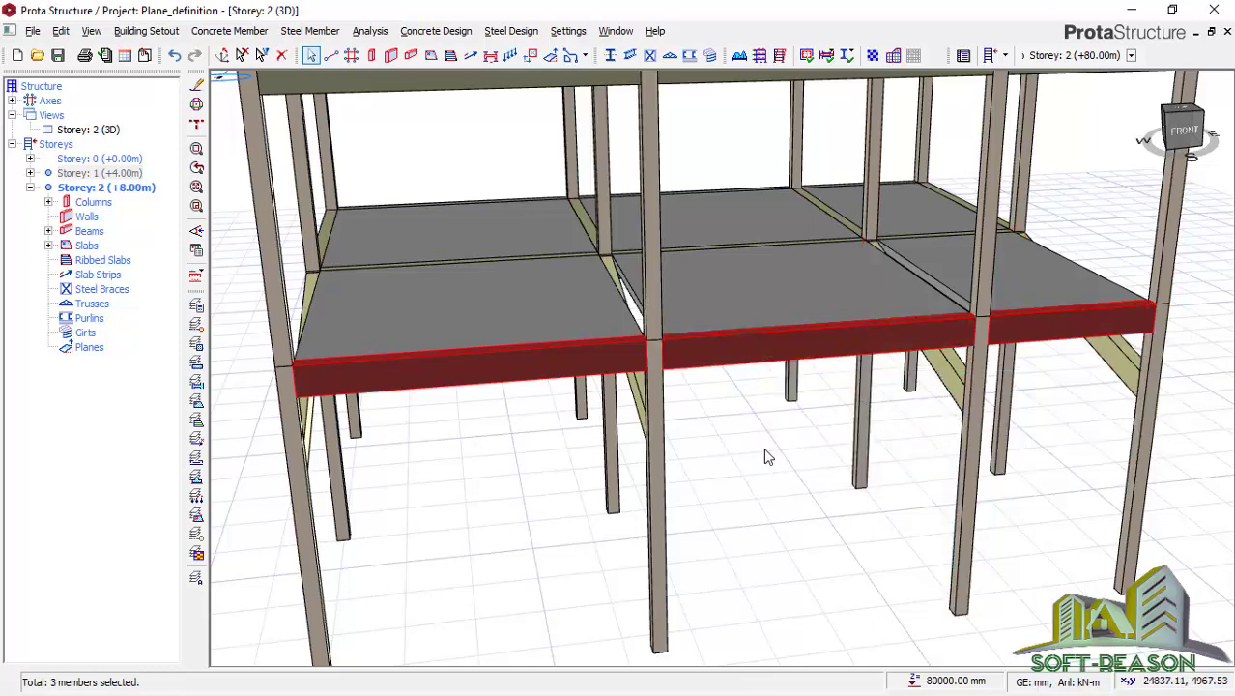
right_click(767, 460)
click(826, 56)
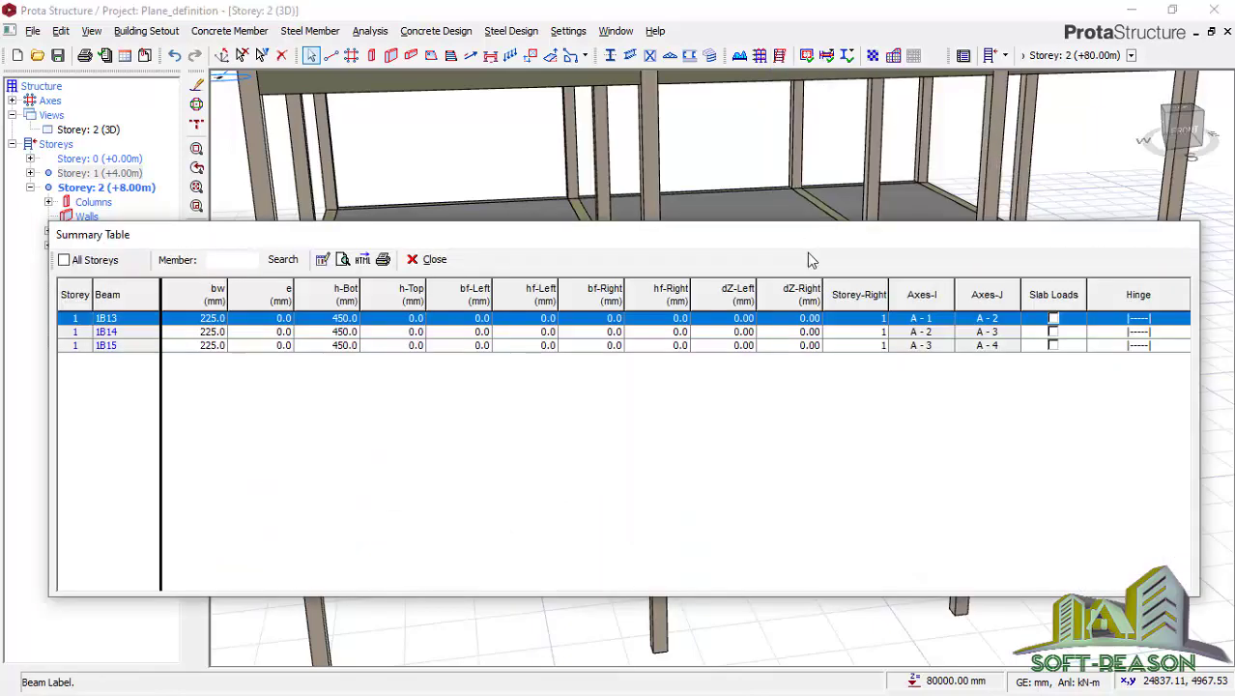
Step: Set dZ-Left to -1200 mm for all three axis A edge beams in the summary table
click(737, 319)
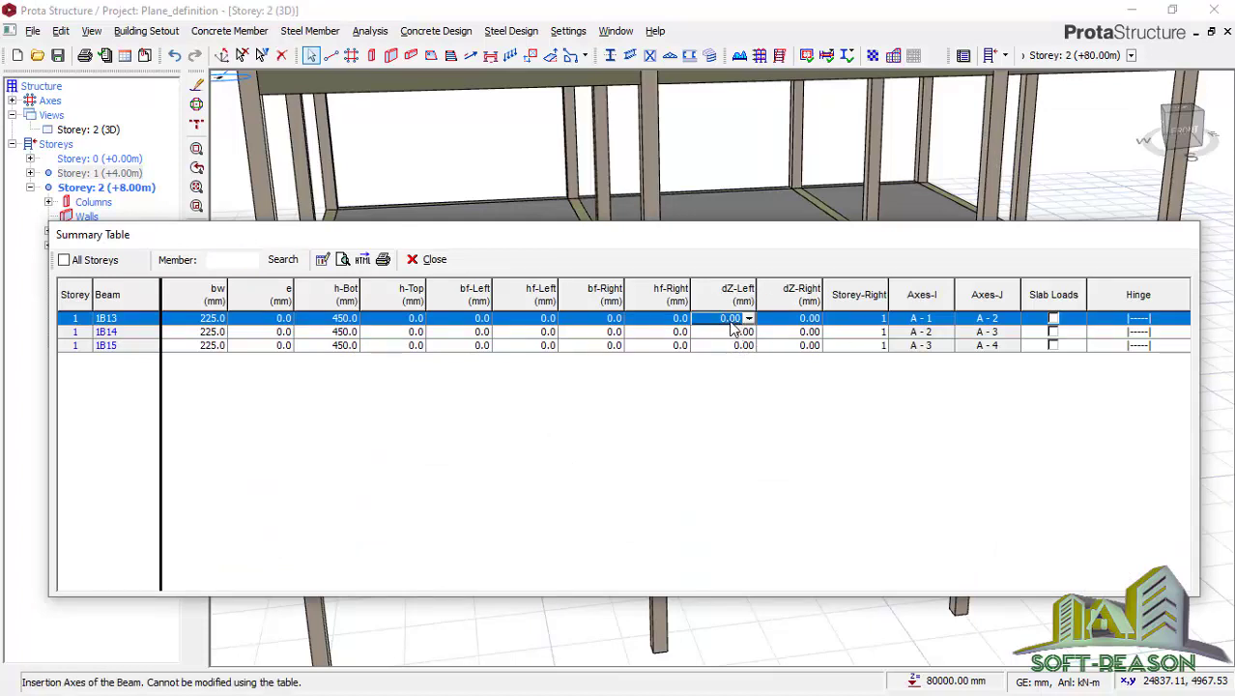
text(-12)
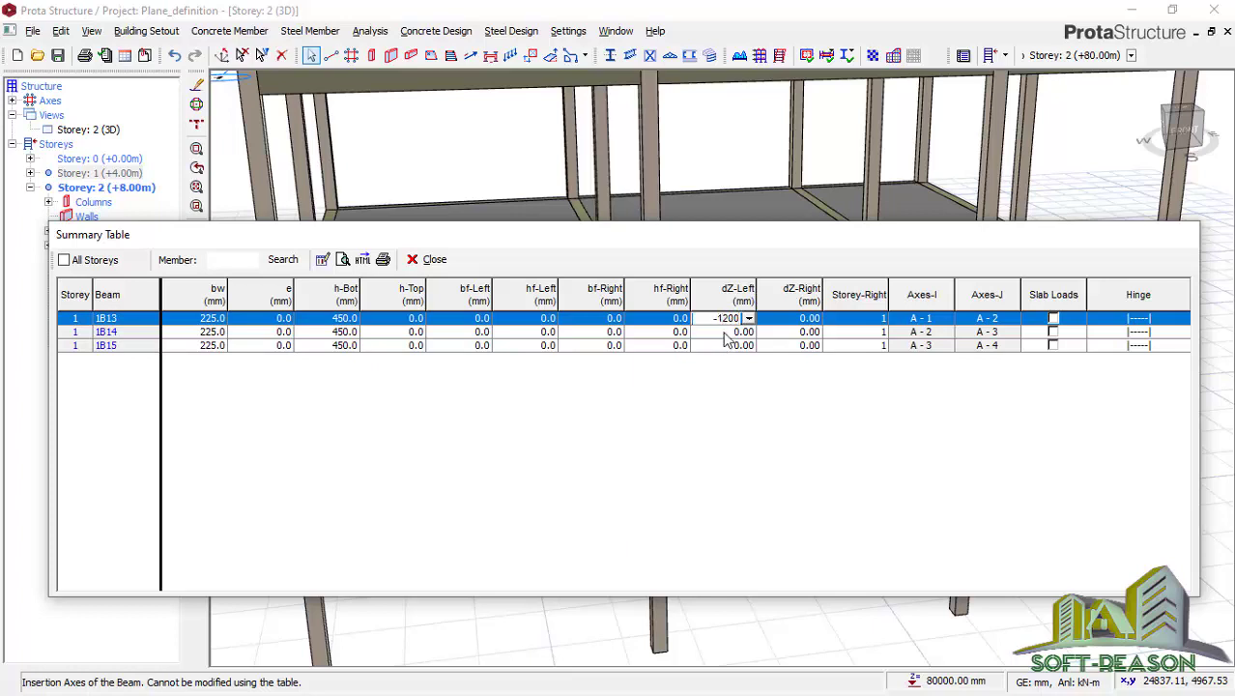
click(724, 332)
text(120)
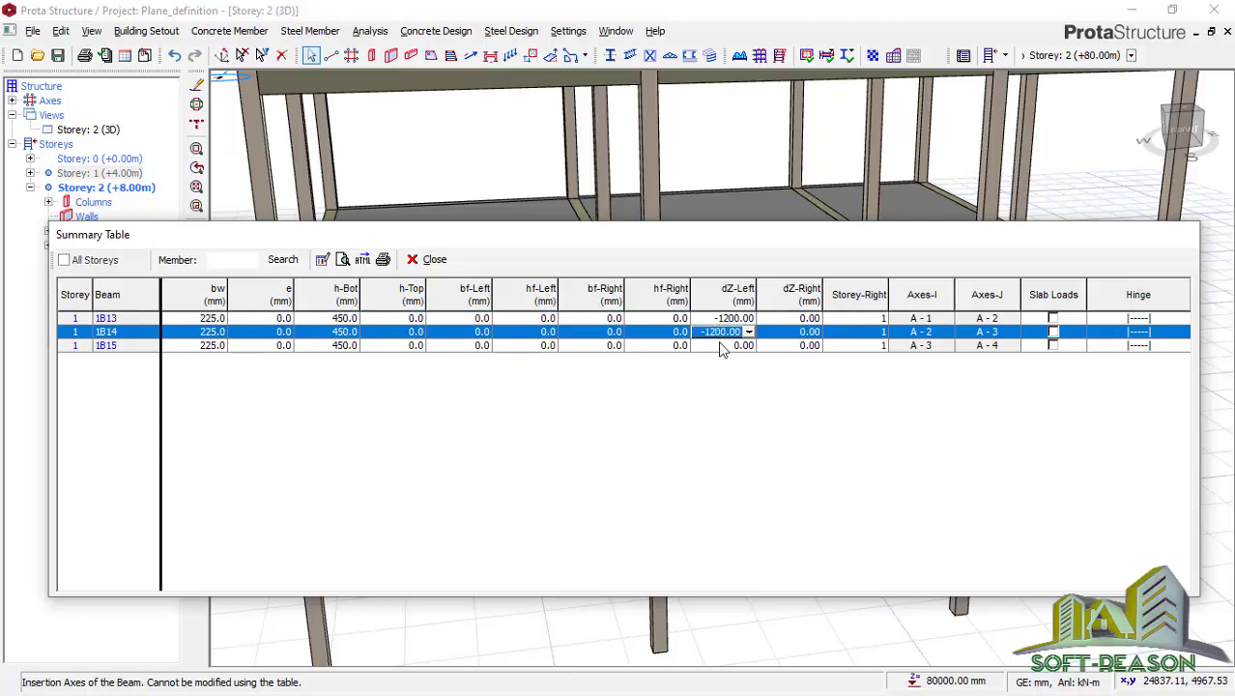
click(719, 345)
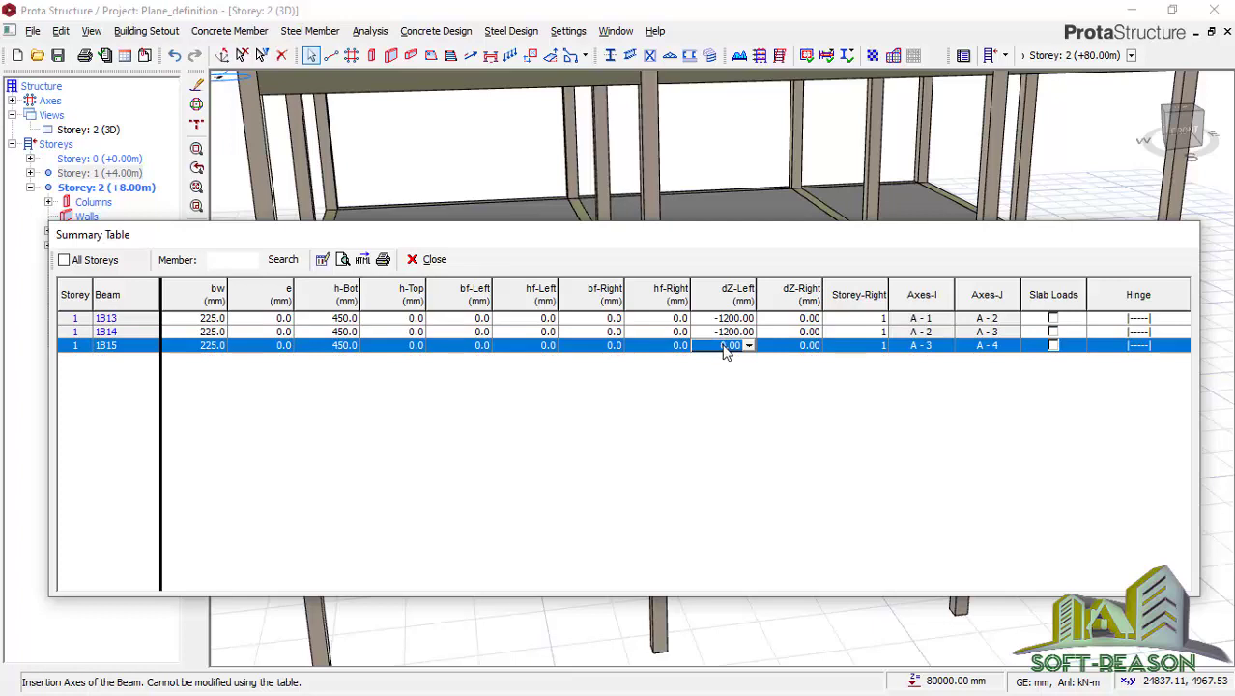
text(-12)
Step: Set dZ-Right to -1200 mm for all three axis A edge beams and close the summary table
click(804, 318)
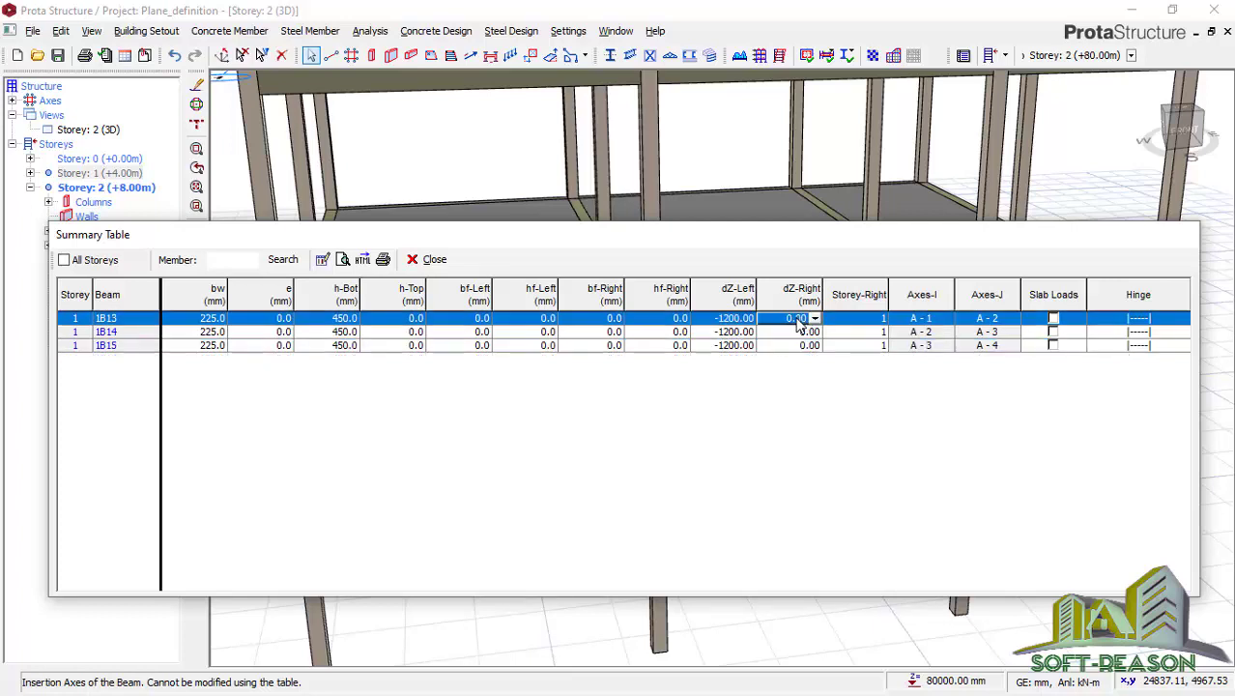
text(-12)
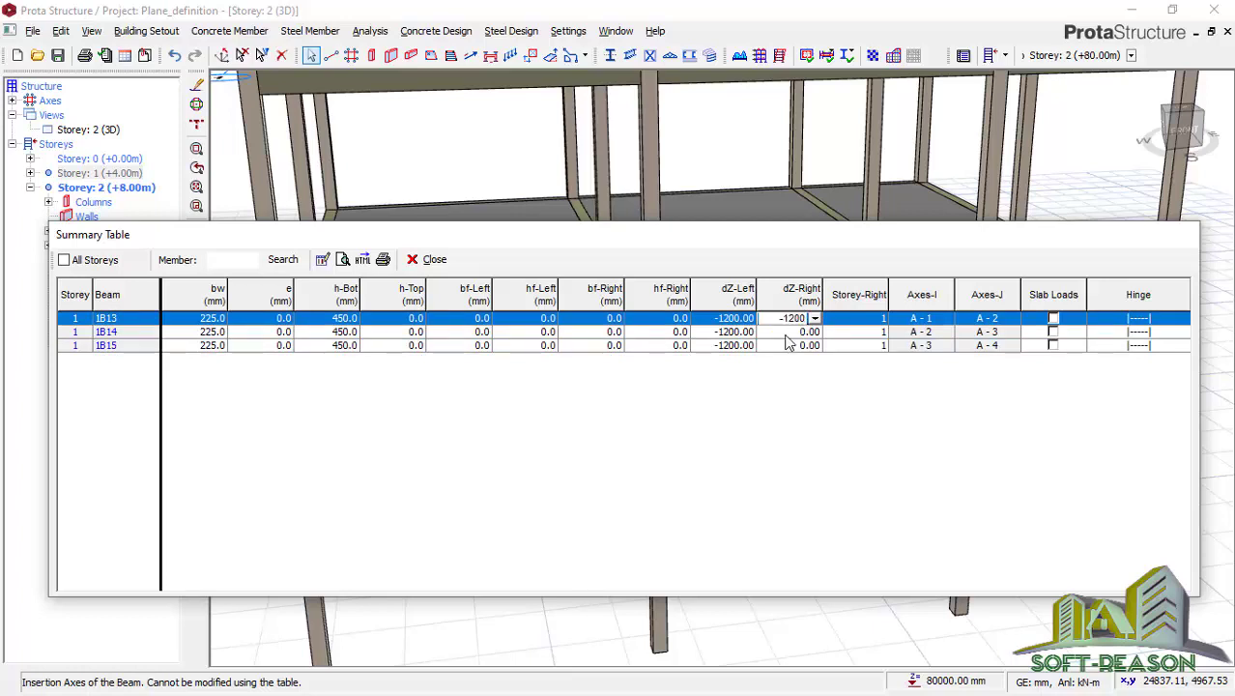
click(785, 333)
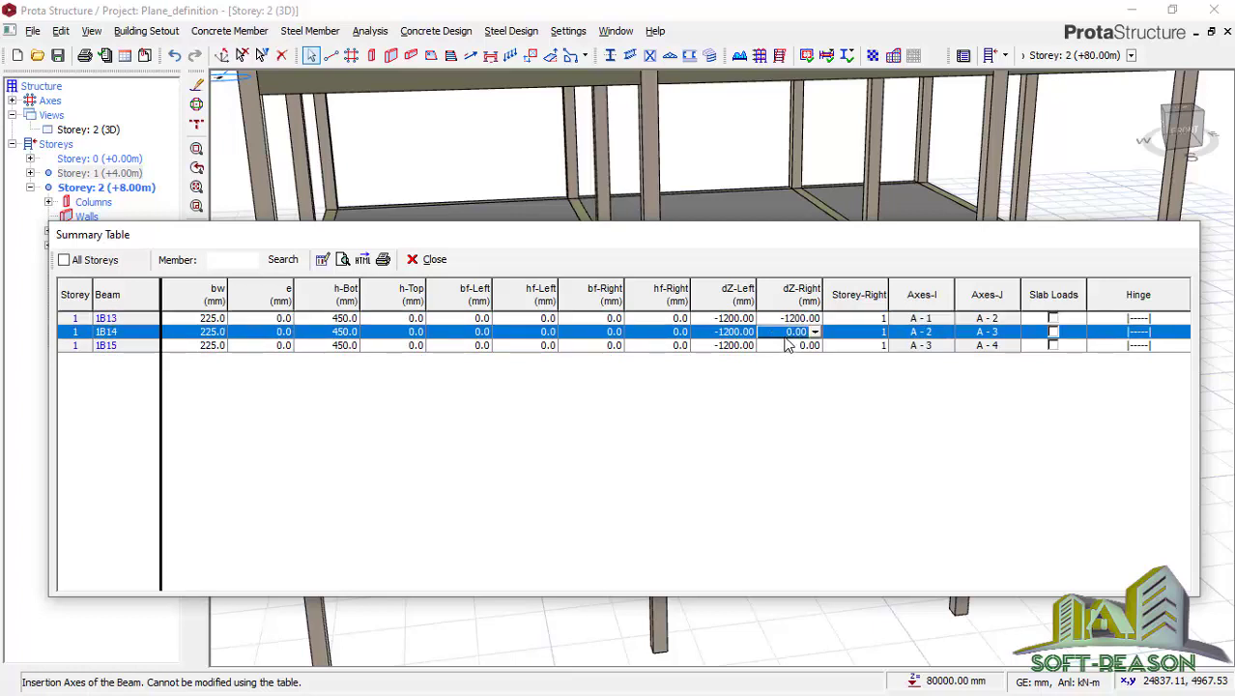
text(-12)
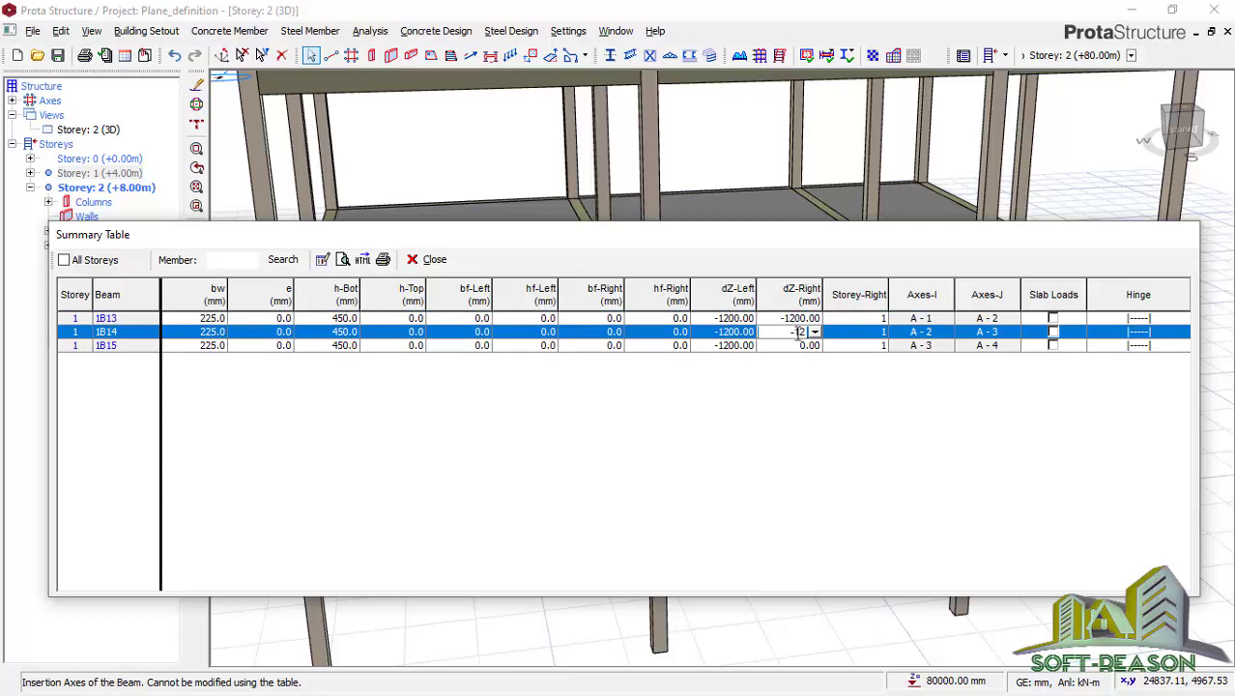
click(801, 347)
text(-)
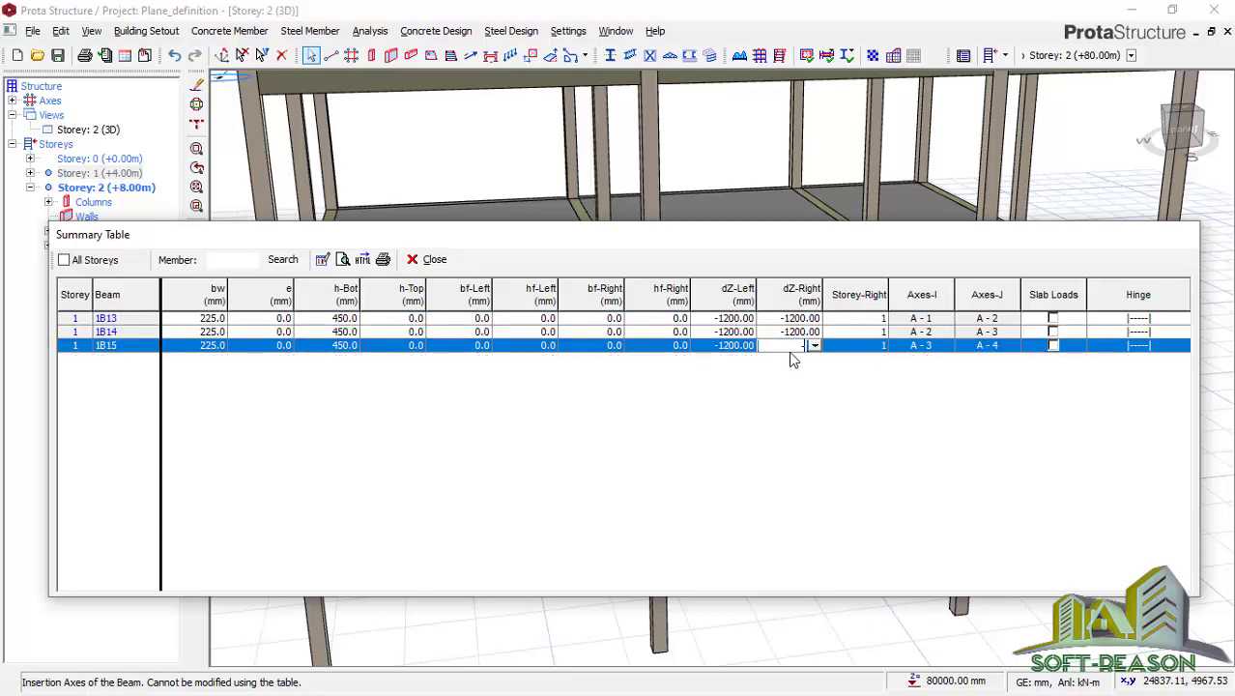
text(120)
drag(754, 244, 770, 384)
click(750, 473)
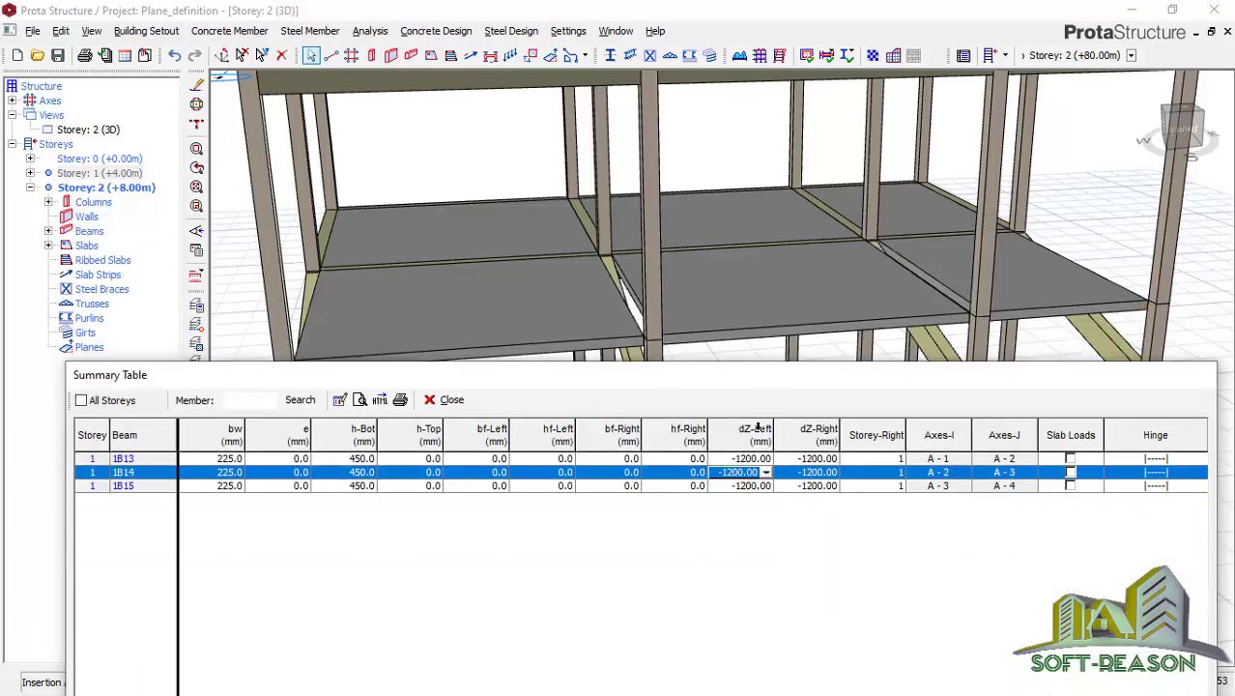
click(444, 399)
Step: Examine the lowered axis A edge beams, the sloped end-bay beams and their junction with the corner column and slabs in 3D
scroll(661, 418, down, 3)
scroll(586, 437, up, 2)
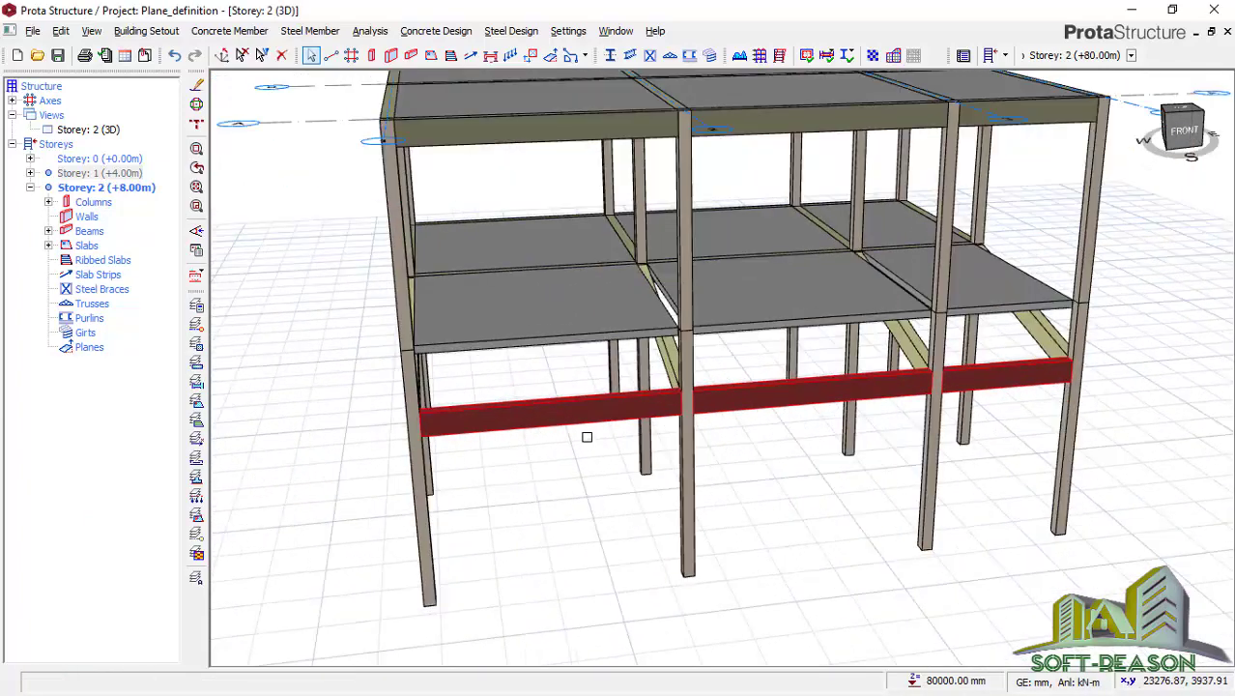
scroll(587, 437, up, 3)
scroll(595, 430, down, 3)
scroll(605, 429, up, 2)
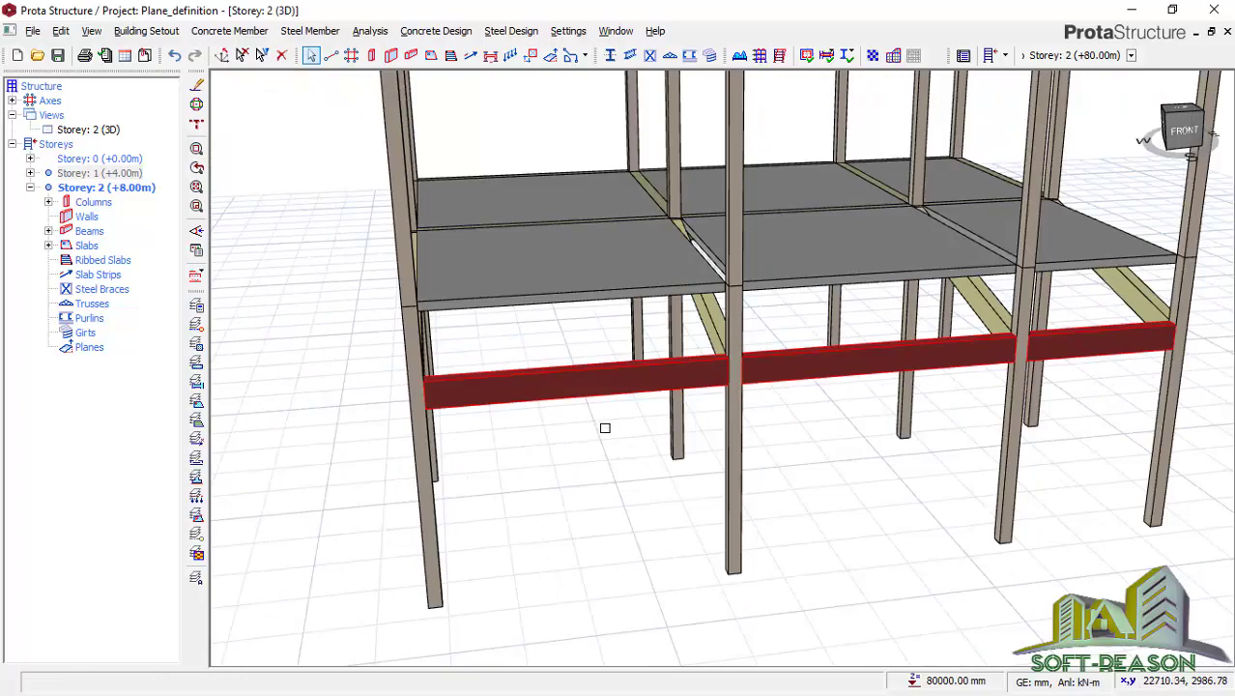
mouse_move(592, 411)
middle_down()
mouse_move(643, 436)
mouse_move(591, 414)
mouse_move(405, 422)
mouse_move(686, 421)
mouse_move(603, 442)
mouse_move(603, 369)
middle_up()
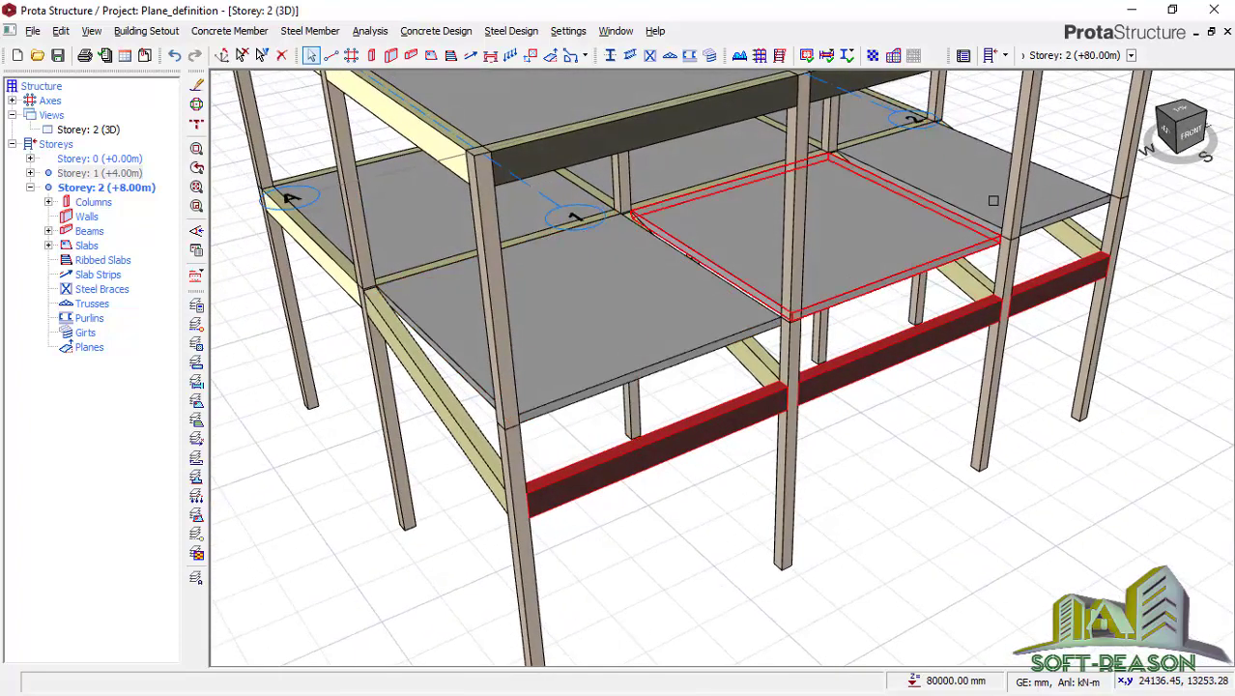
middle_drag(650, 482, 689, 356)
scroll(690, 357, down, 4)
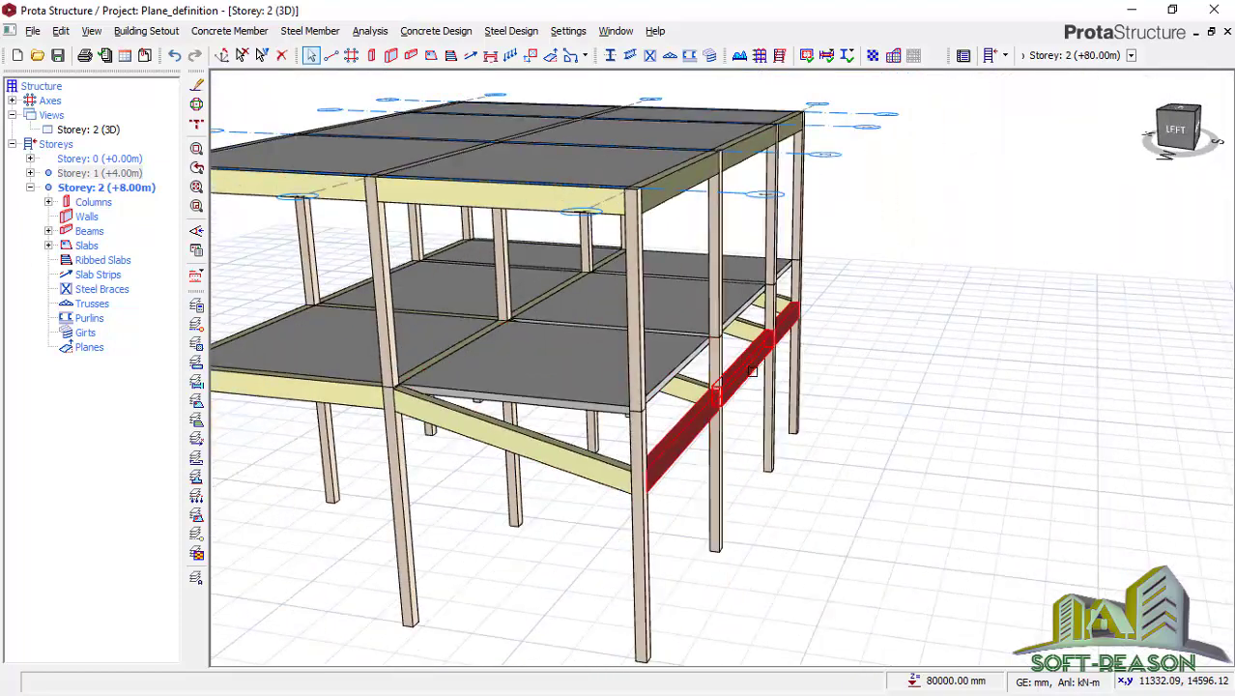
scroll(614, 463, up, 6)
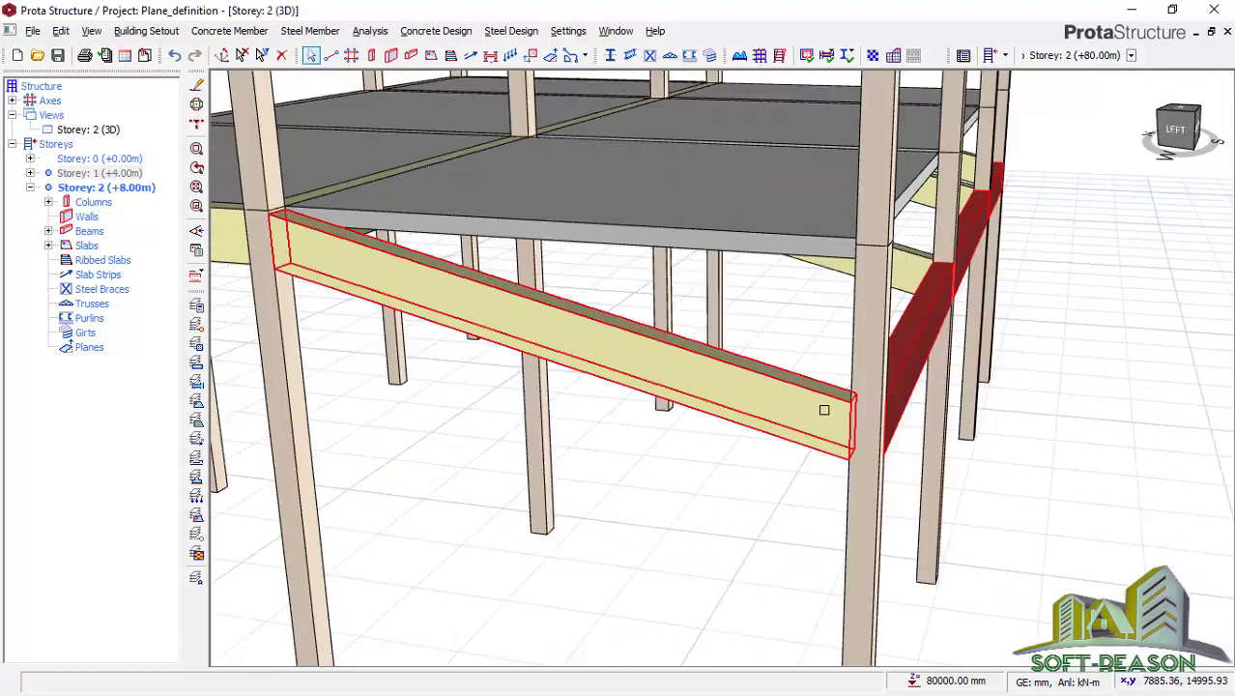
middle_drag(753, 413, 849, 355)
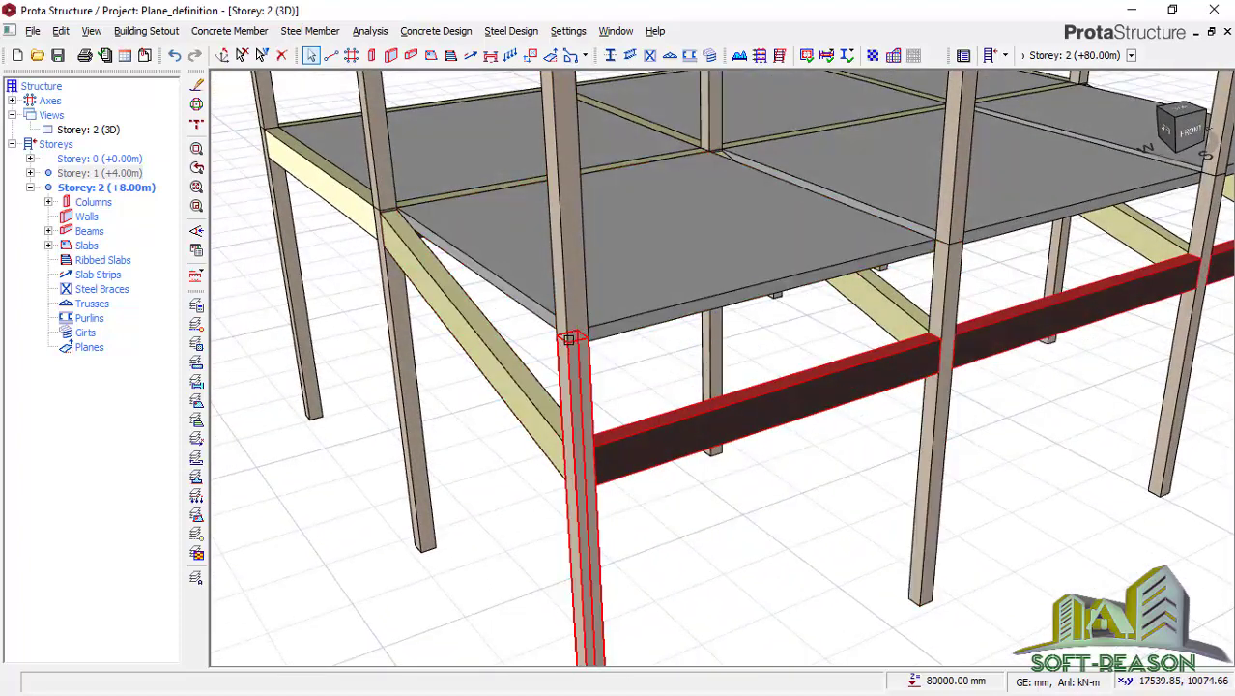
mouse_move(570, 338)
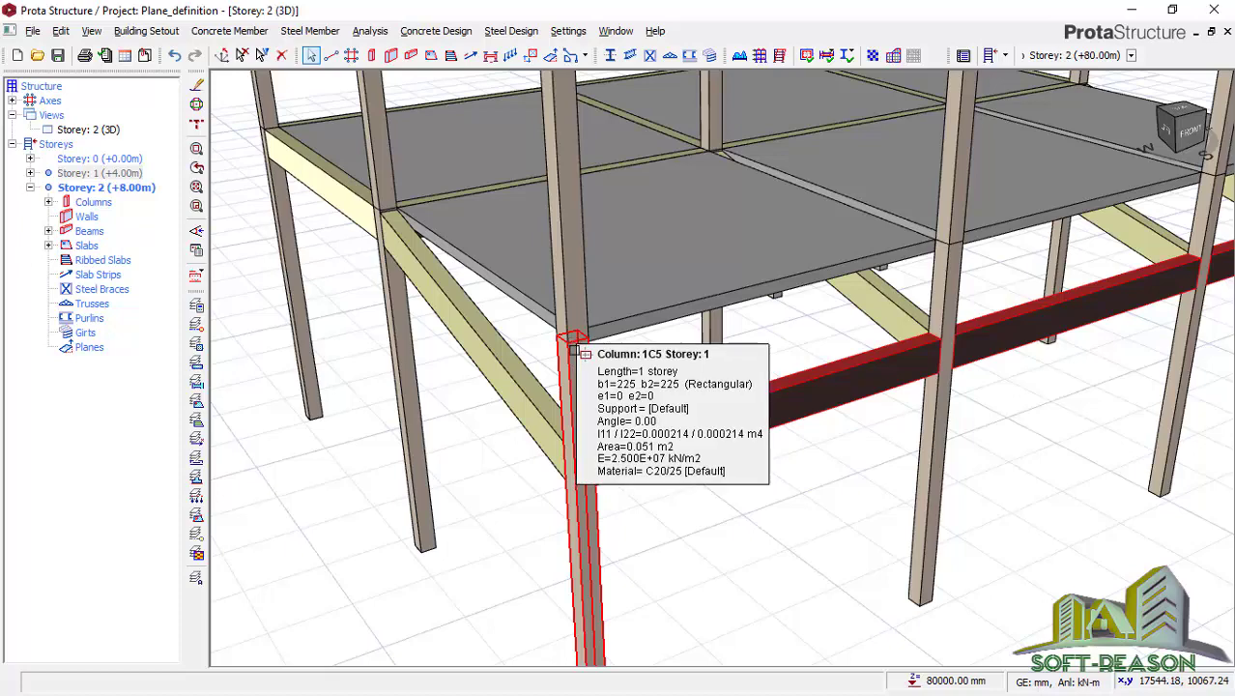
mouse_move(560, 454)
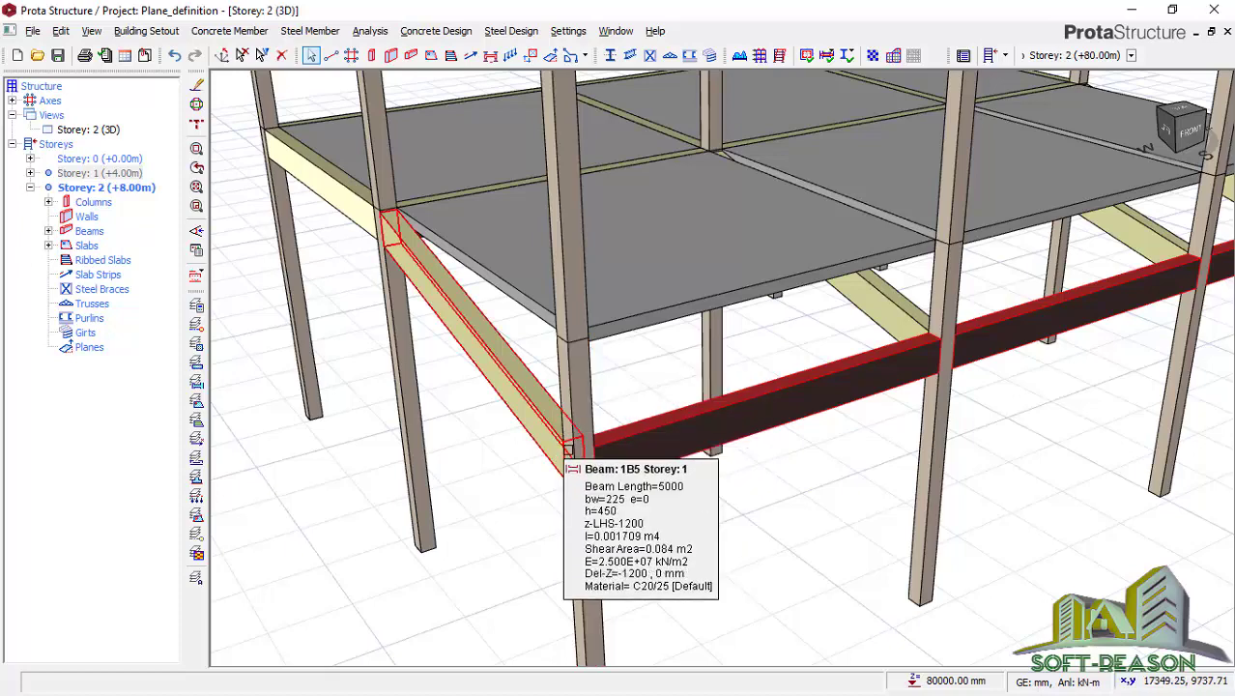
scroll(796, 319, down, 5)
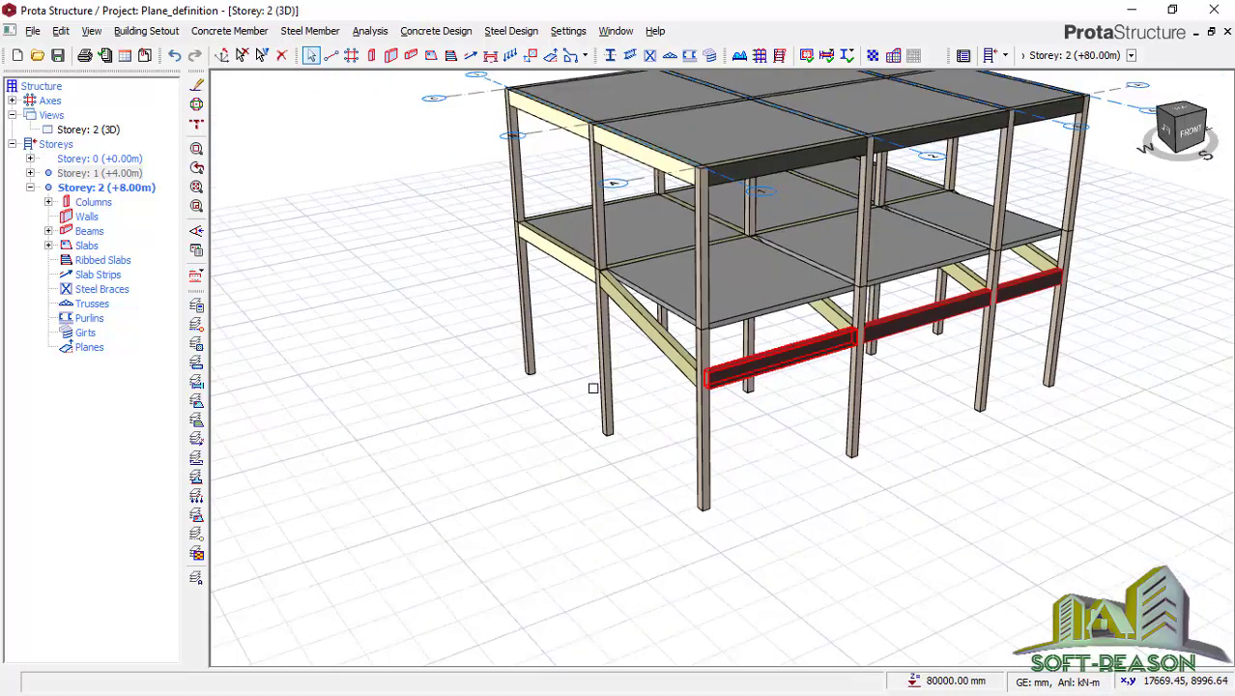
Step: Activate Storey 1 and switch its 3D view to a plan view showing the whole floor grid
double_click(80, 173)
double_click(79, 173)
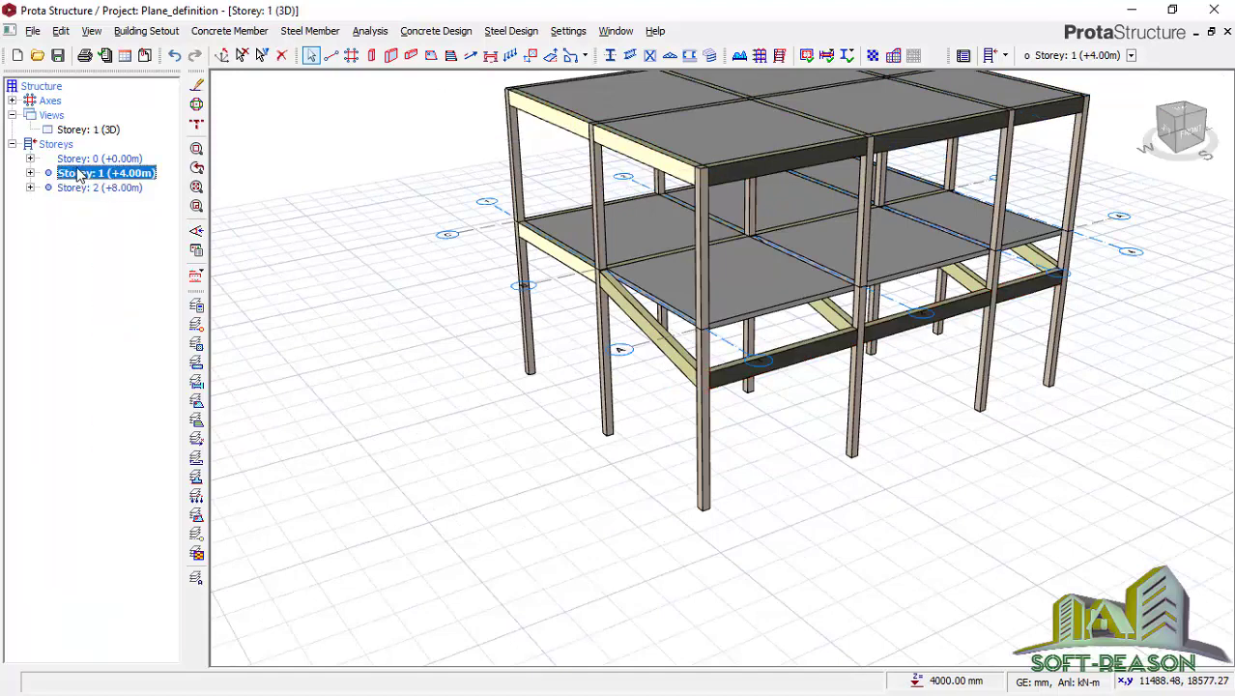
click(106, 129)
right_click(104, 128)
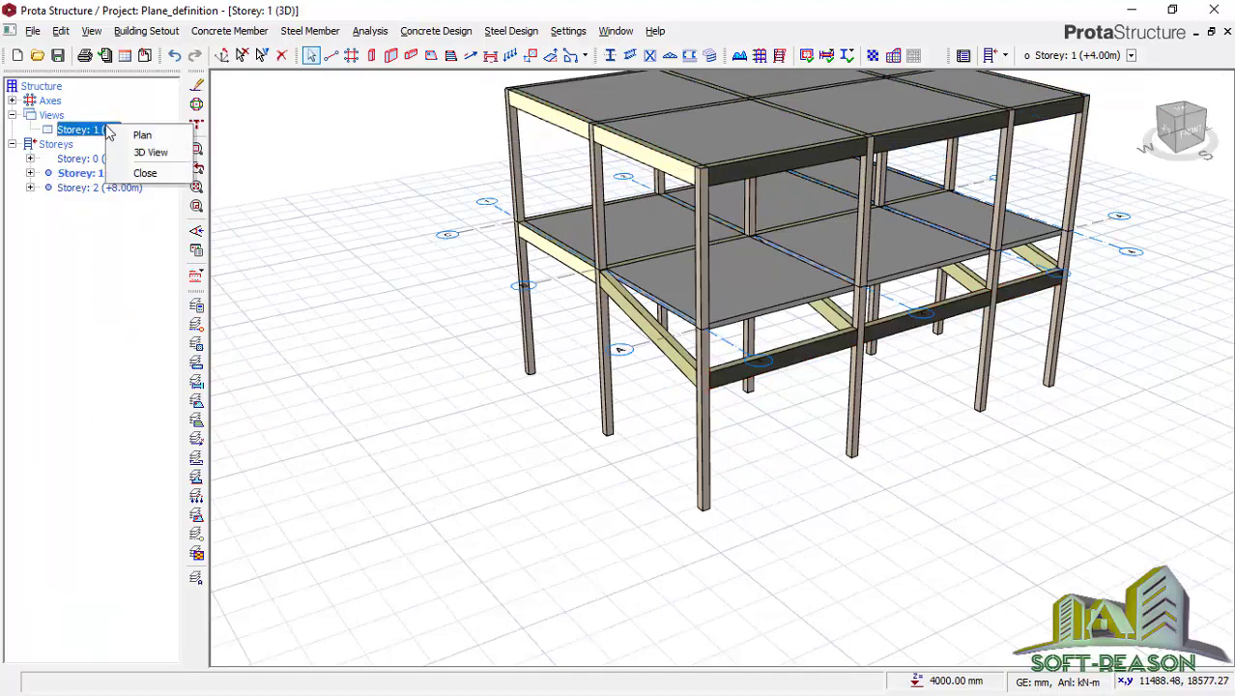
click(153, 133)
scroll(698, 376, up, 3)
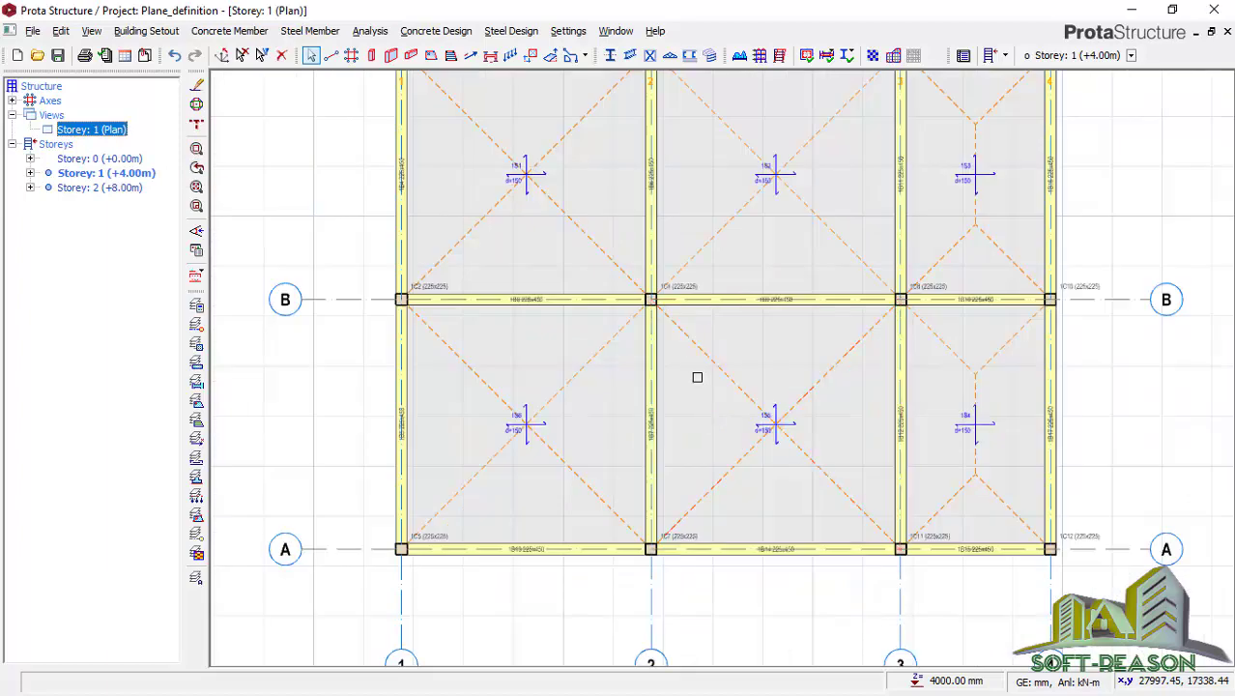
scroll(705, 338, down, 5)
scroll(705, 335, up, 2)
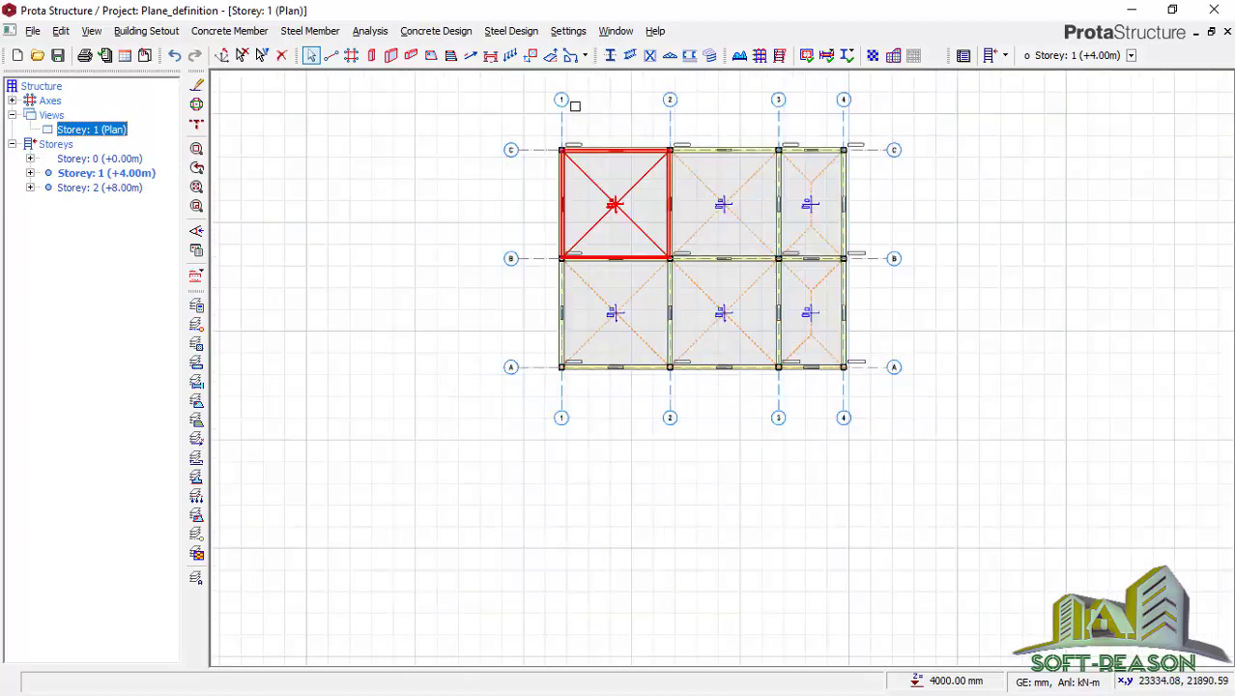
Step: Insert planes P1, P2 and P3 in the three Storey 1 bays between axes A and B, then close the plane properties
click(548, 58)
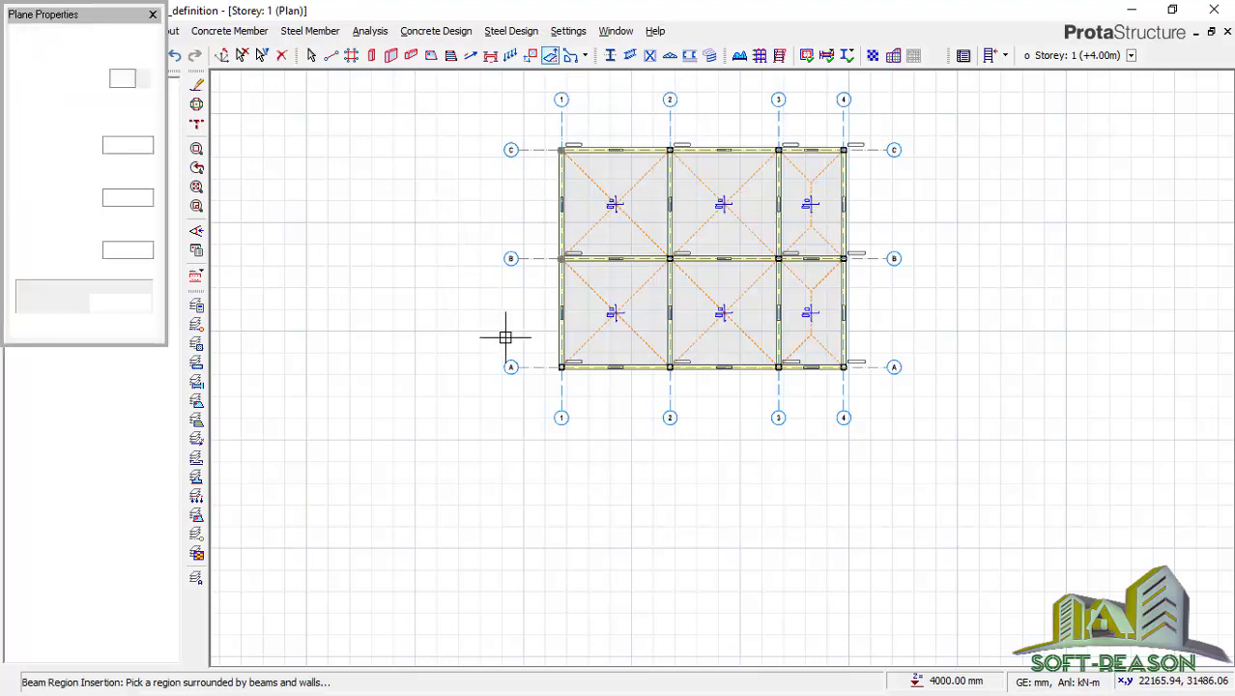
scroll(623, 377, up, 3)
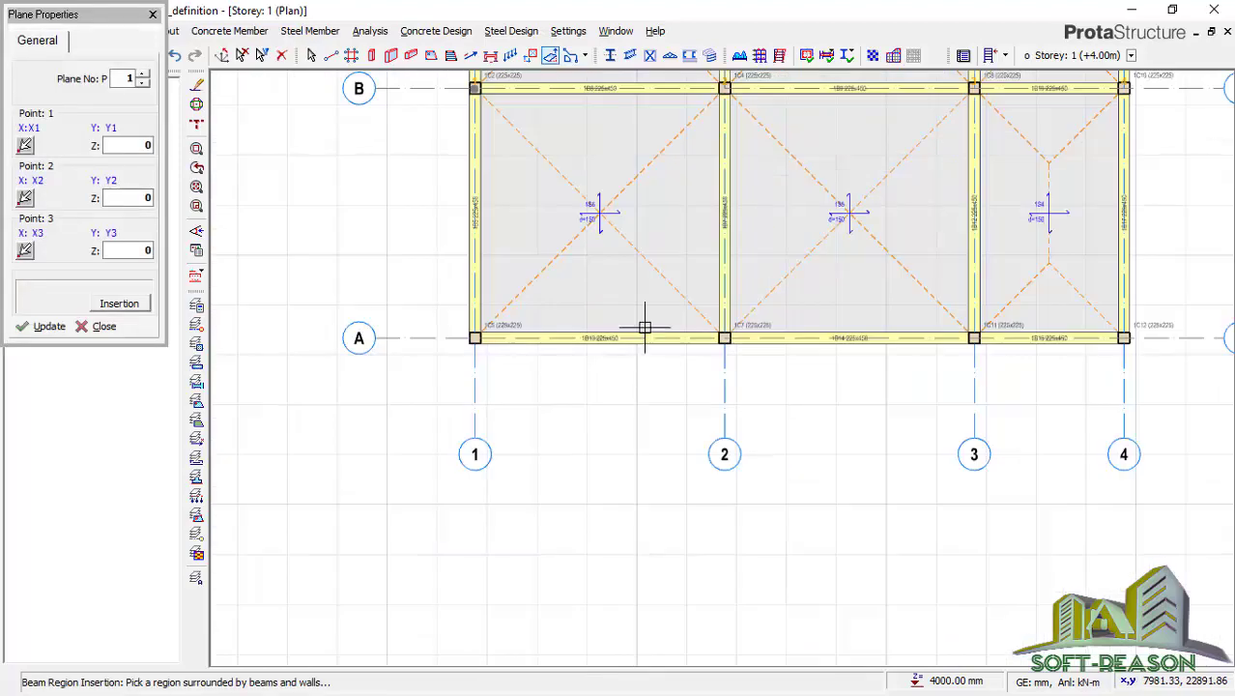
click(601, 167)
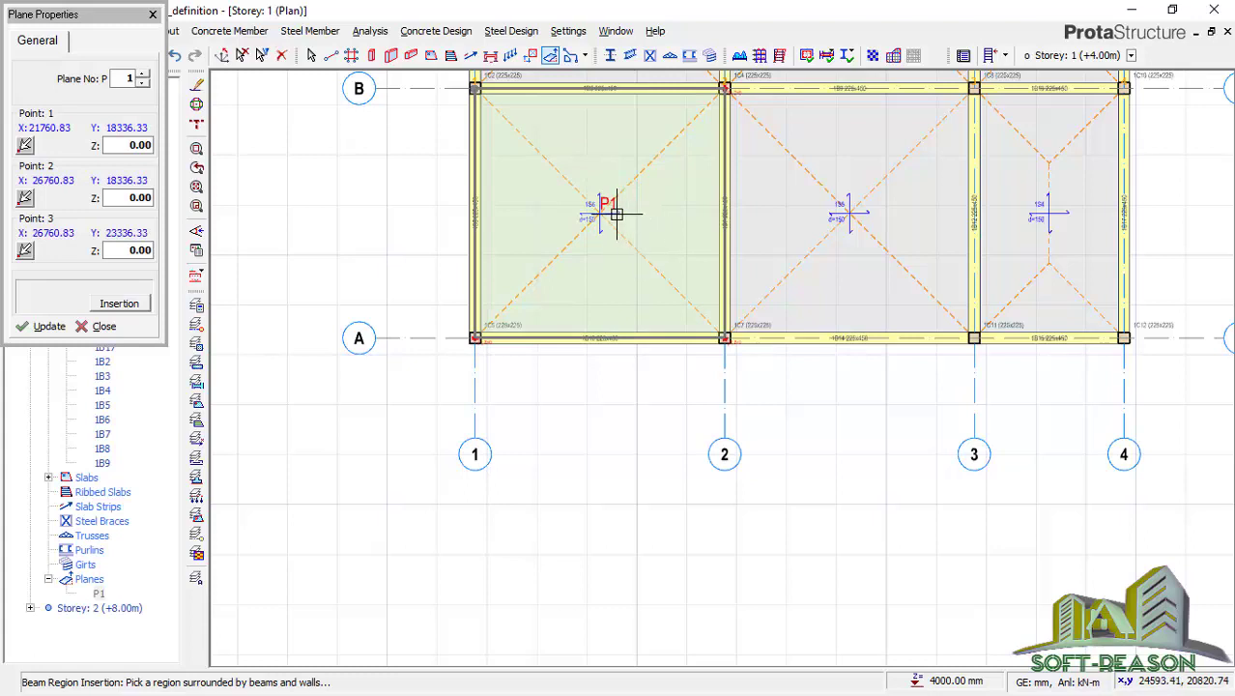
click(840, 158)
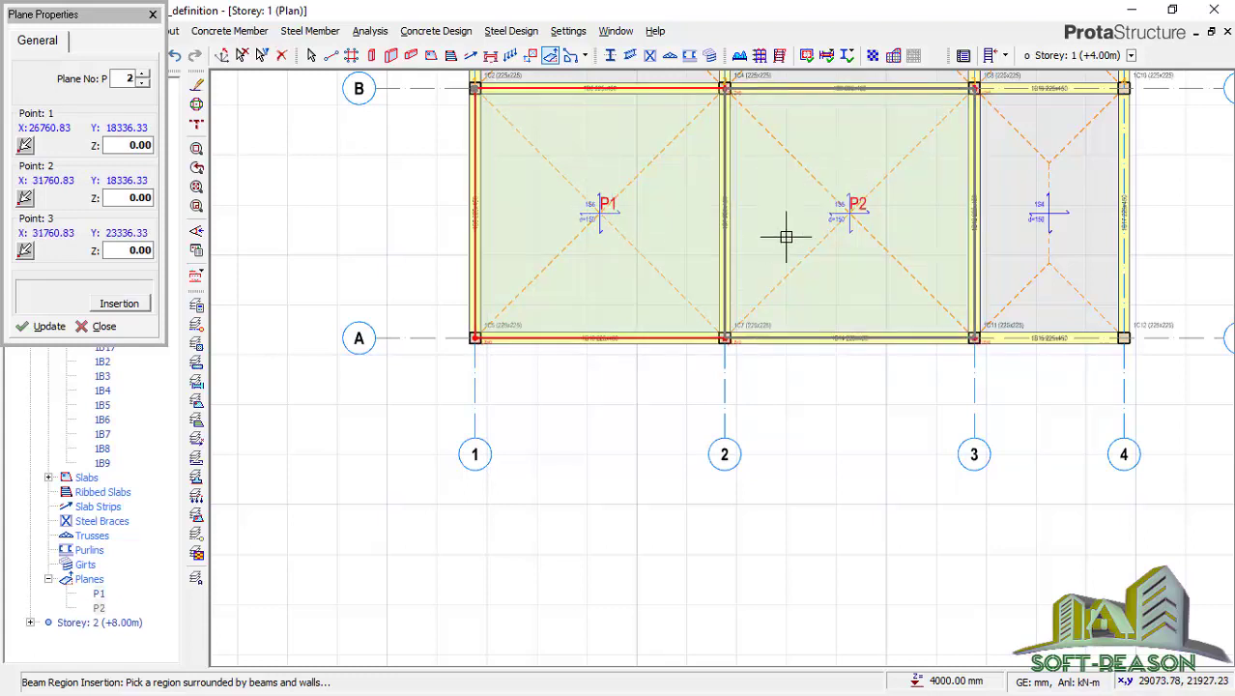
click(1080, 186)
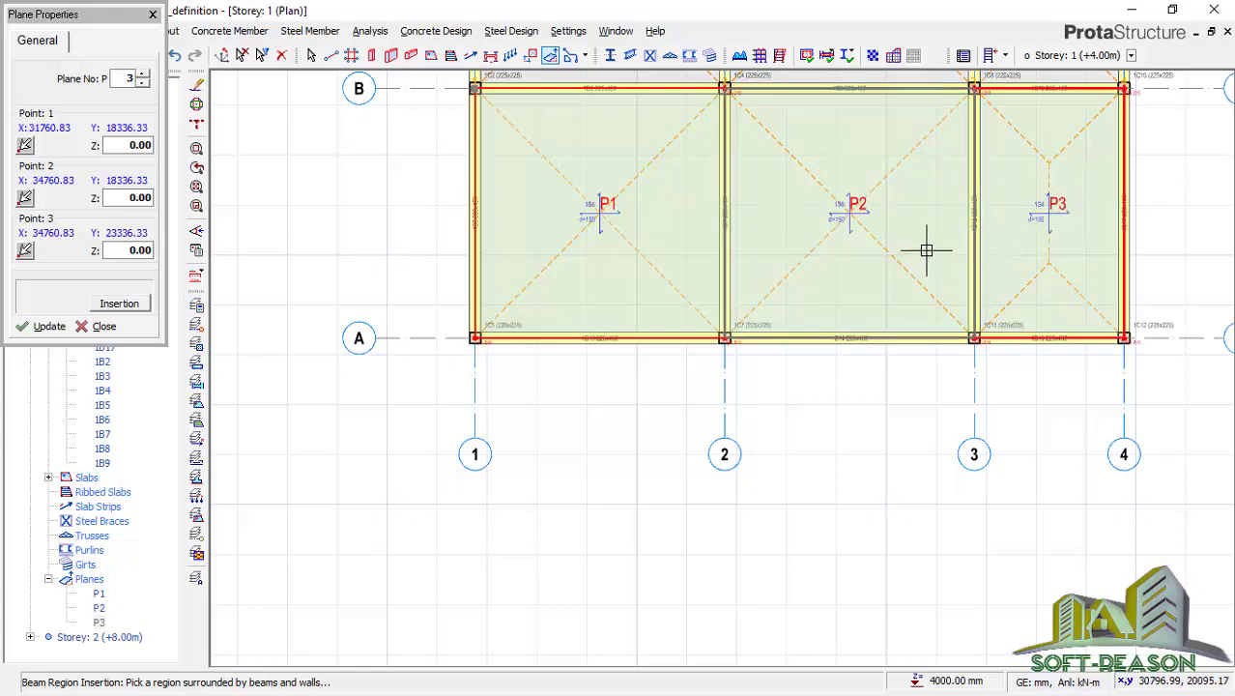
scroll(595, 436, down, 2)
scroll(598, 394, up, 6)
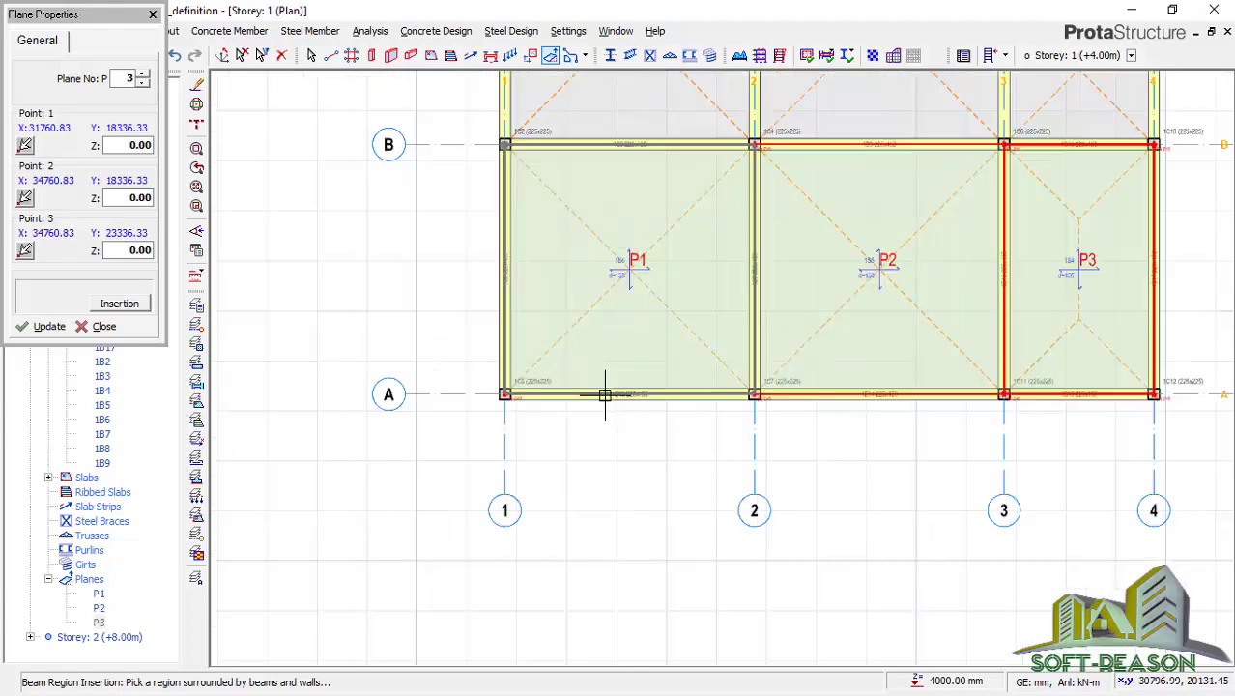
click(147, 249)
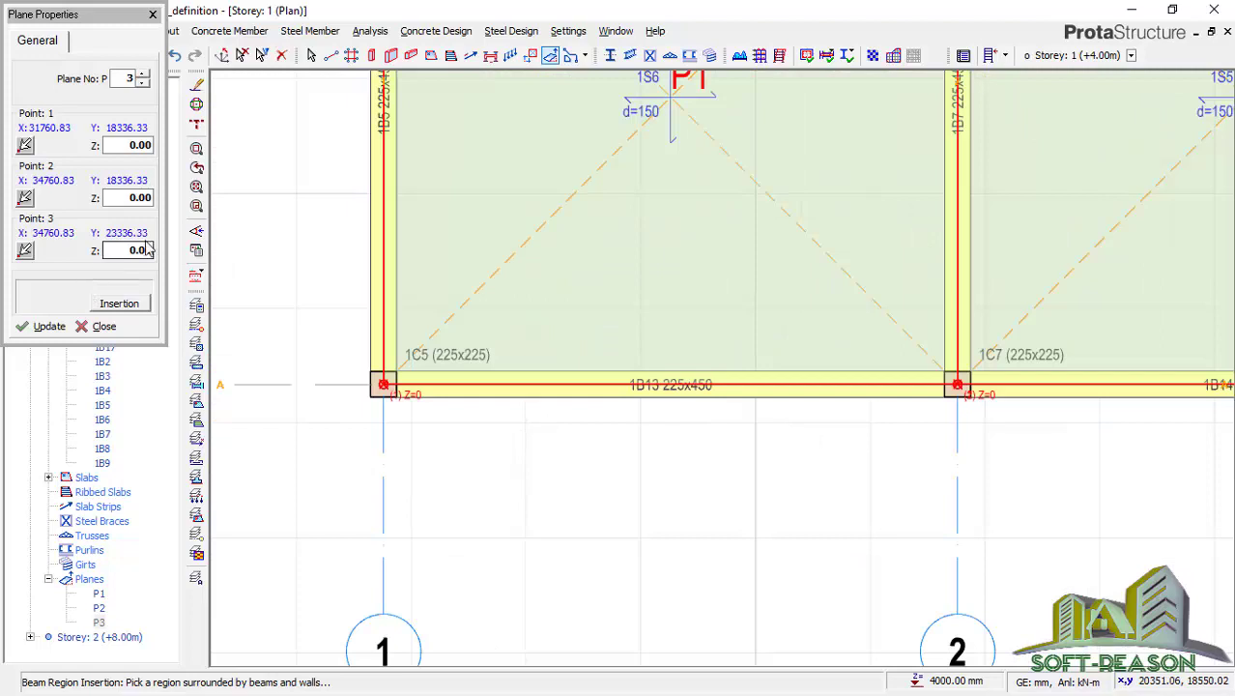
click(103, 326)
Step: Examine the numbered definition points and Z labels of plane P1 at its axis A columns and at column B/2
scroll(588, 442, up, 2)
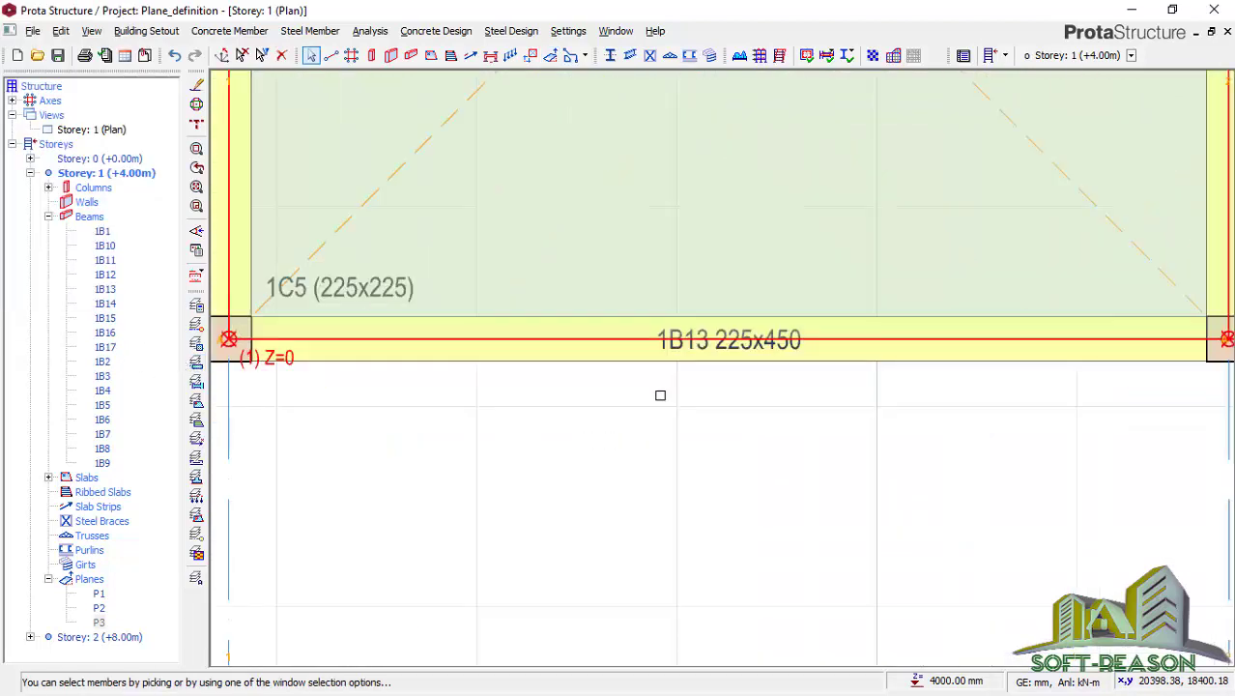
scroll(635, 385, down, 2)
scroll(926, 379, up, 2)
scroll(1024, 367, down, 2)
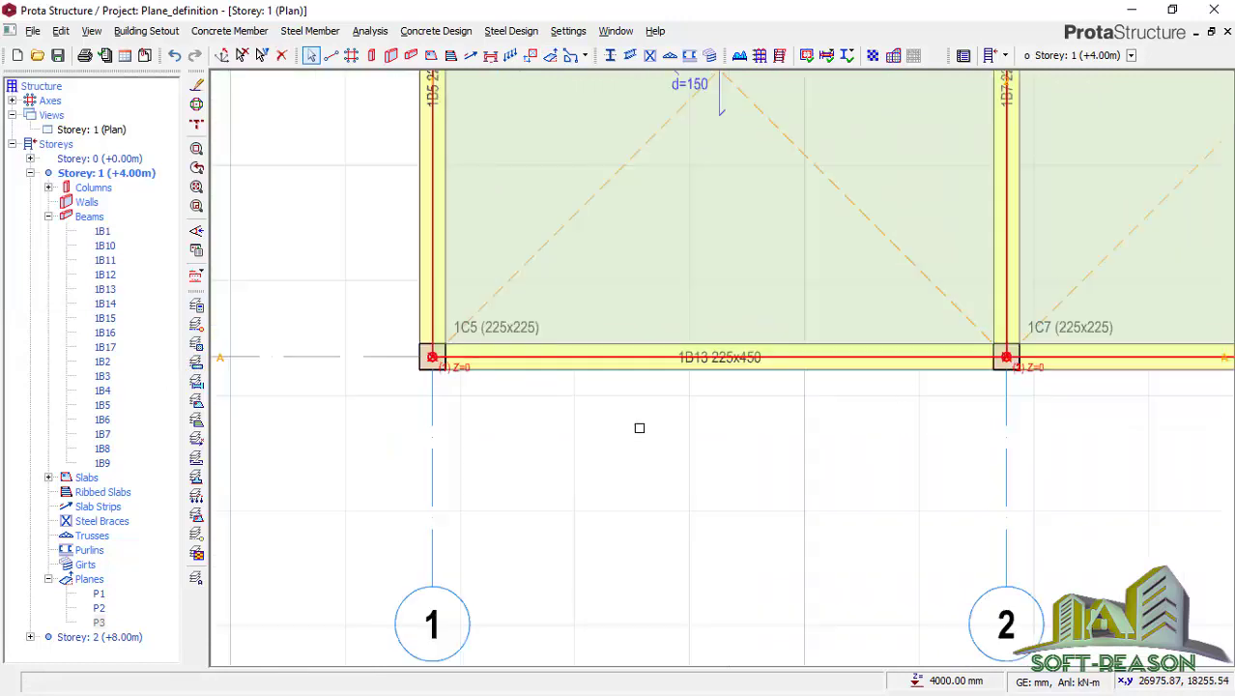
scroll(445, 384, up, 3)
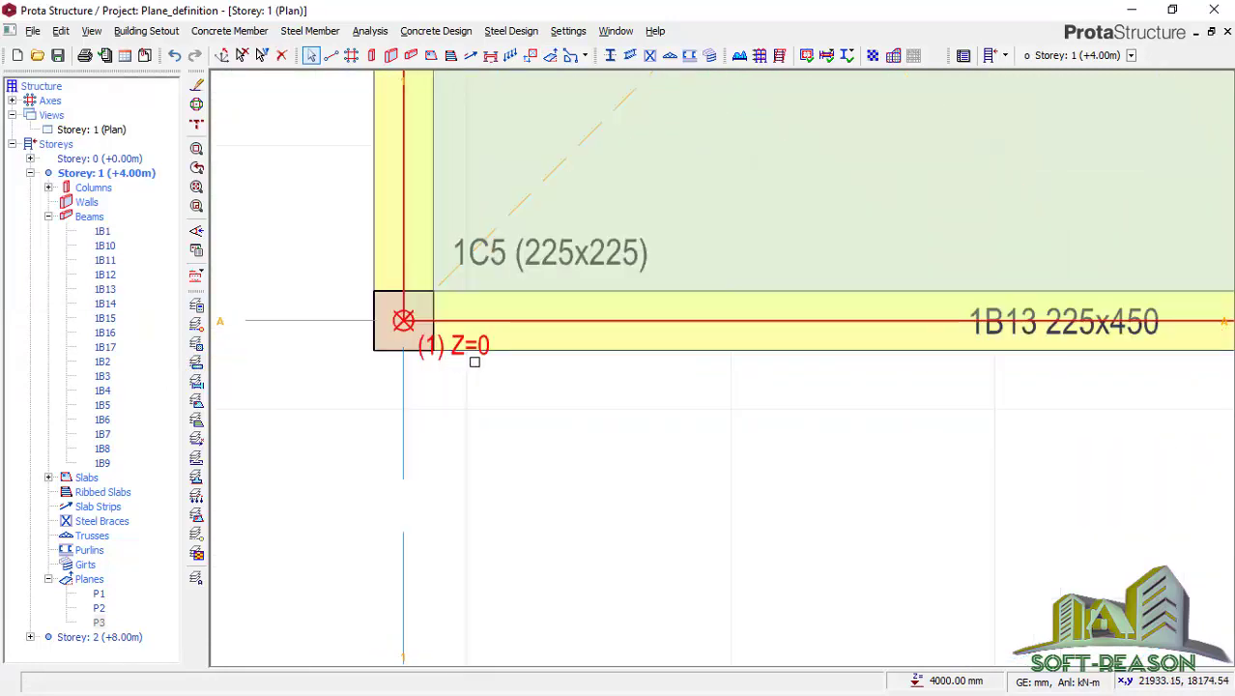
scroll(420, 359, down, 3)
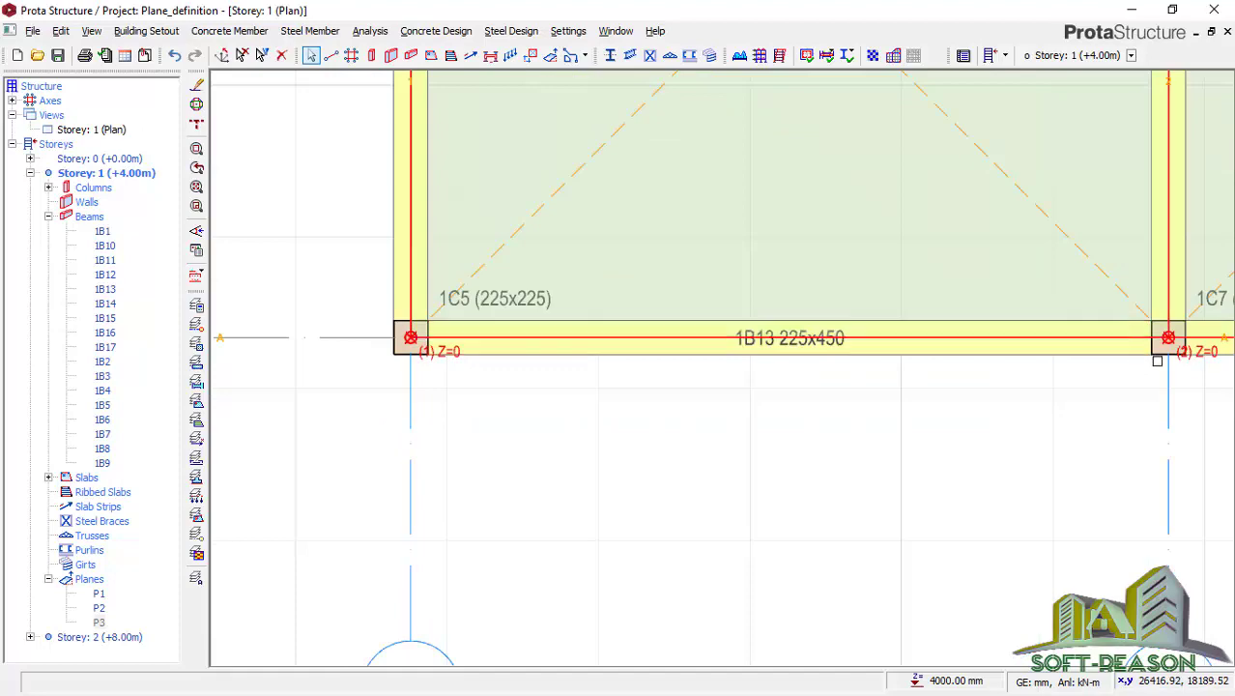
scroll(444, 375, up, 2)
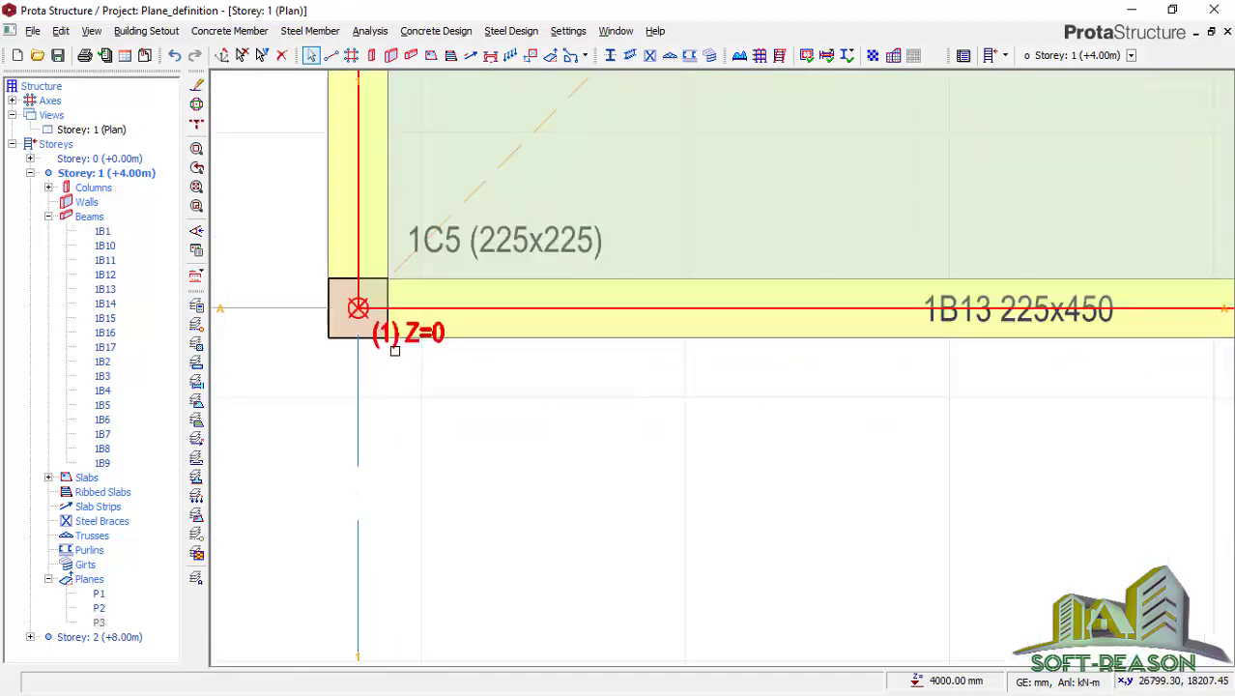
scroll(459, 345, down, 2)
scroll(946, 338, up, 4)
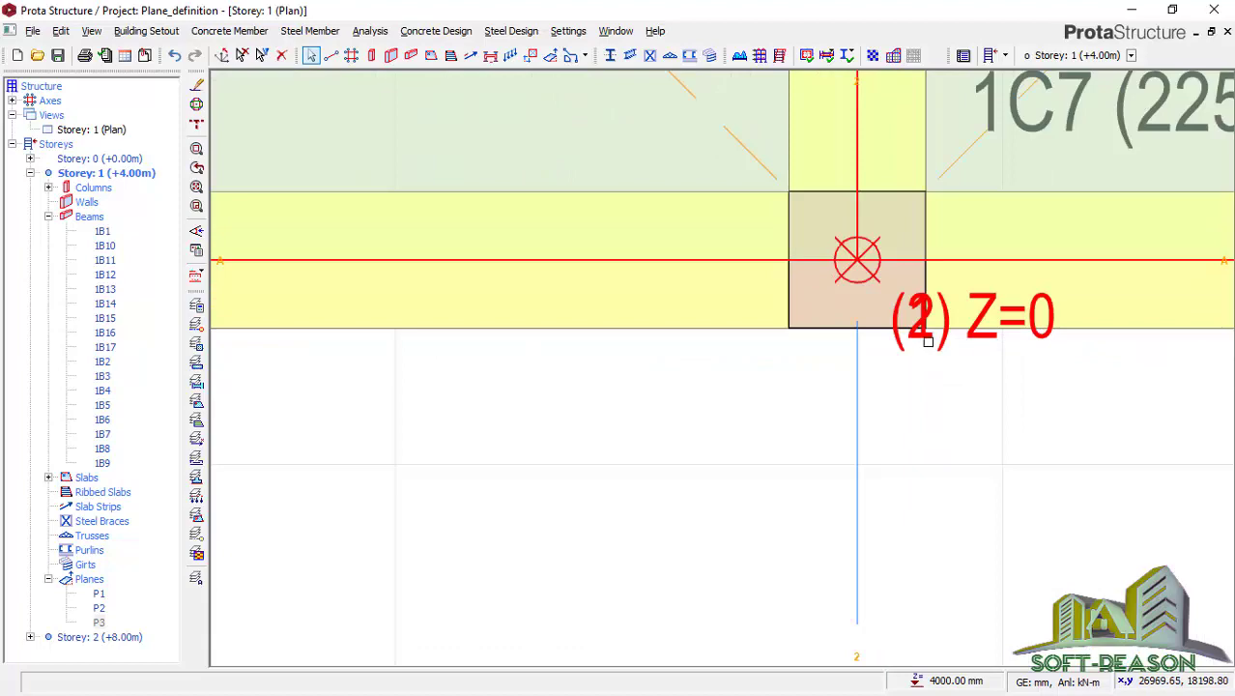
scroll(799, 381, down, 2)
scroll(826, 430, down, 5)
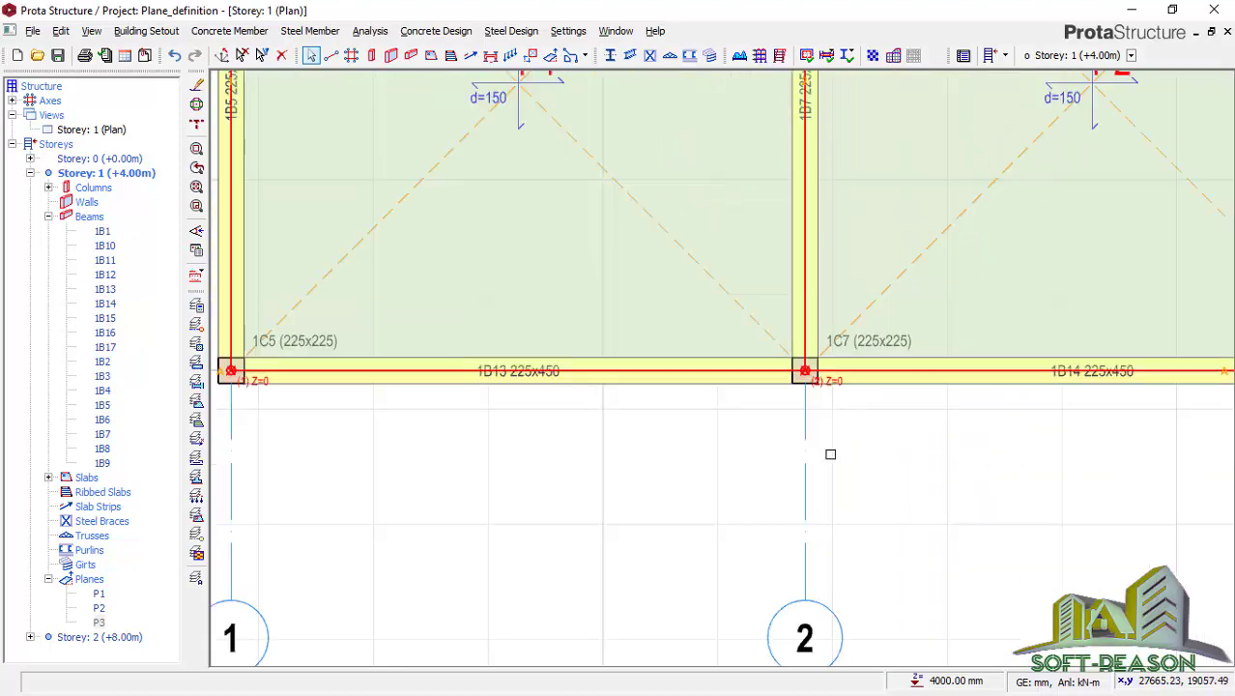
scroll(841, 145, up, 6)
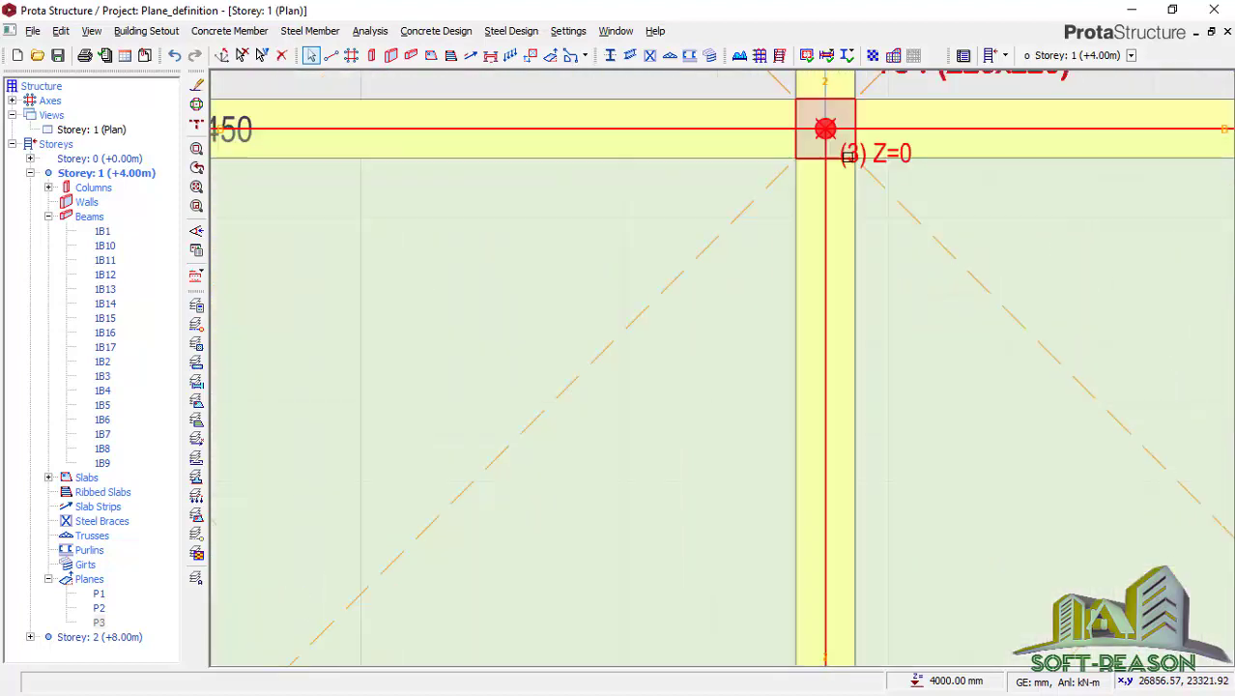
scroll(945, 171, down, 4)
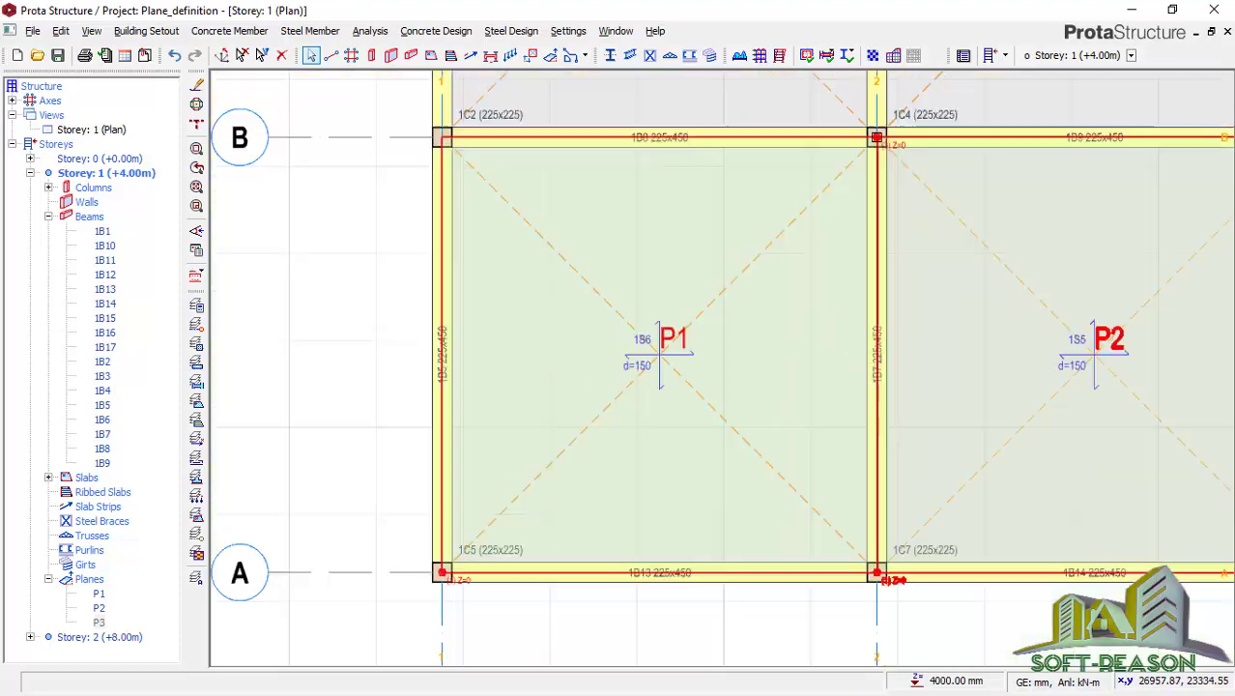
Step: Review plane P1's points 1 and 2 at both ends of the axis A edge beam between axes 1 and 2
click(854, 279)
scroll(880, 396, up, 1)
scroll(880, 396, up, 2)
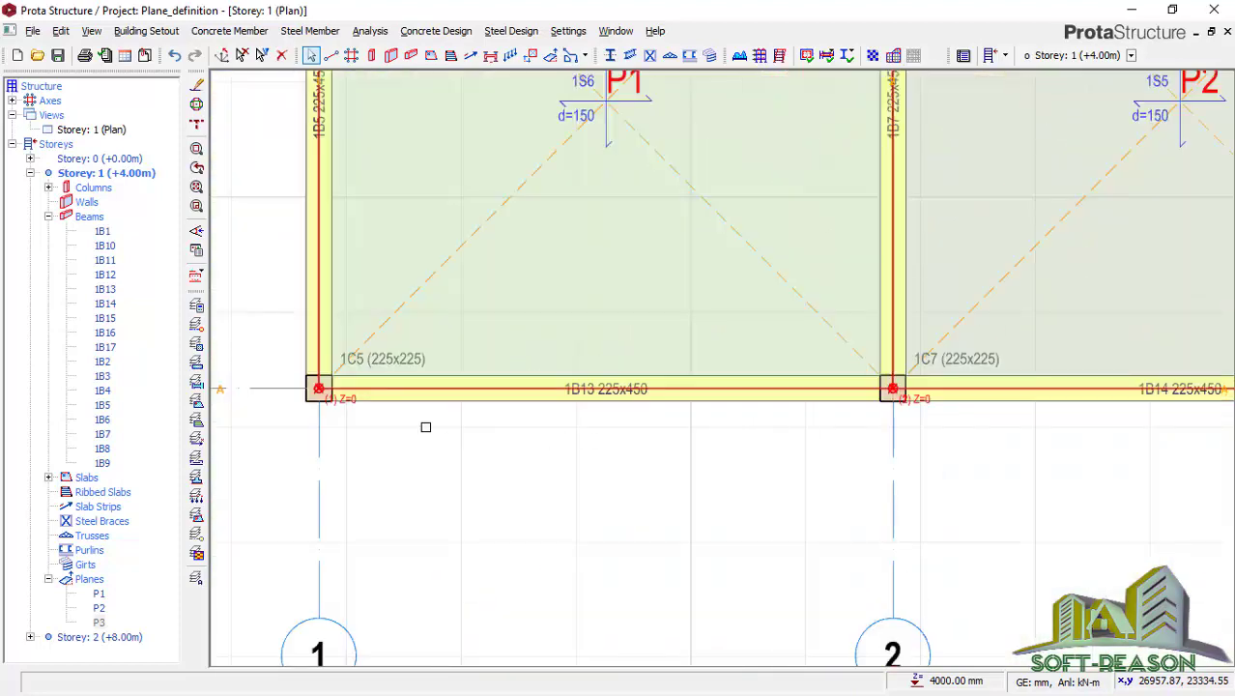
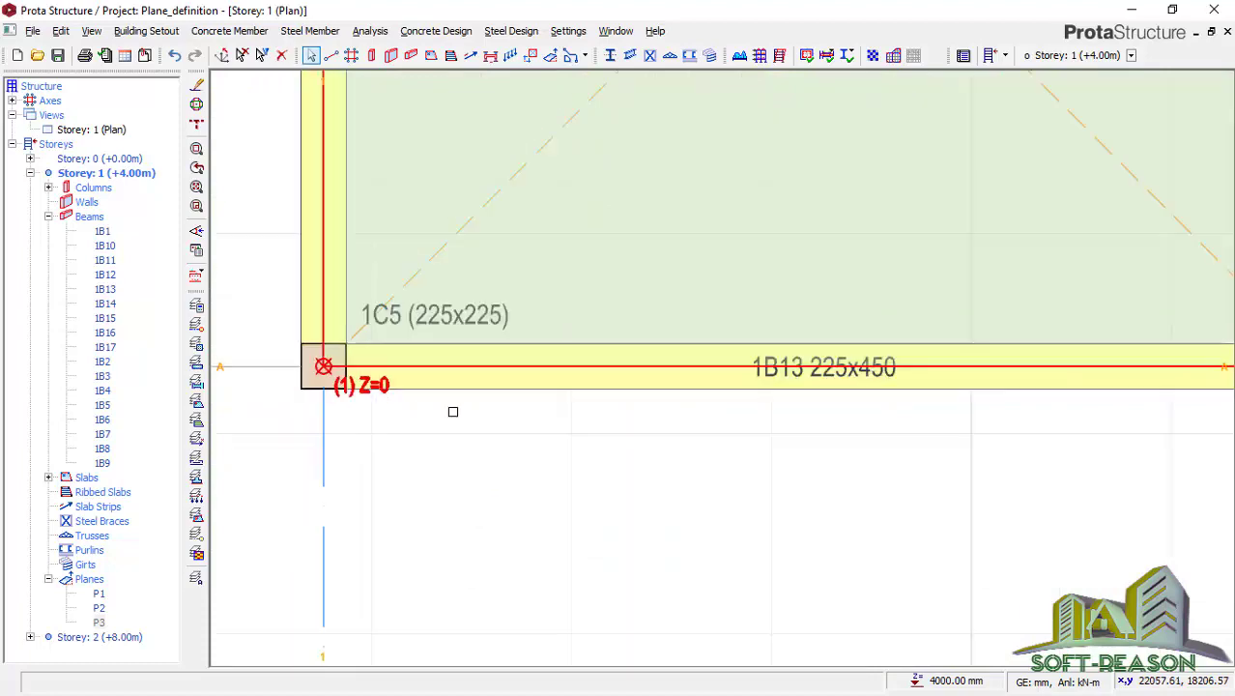
scroll(461, 417, up, 3)
click(517, 403)
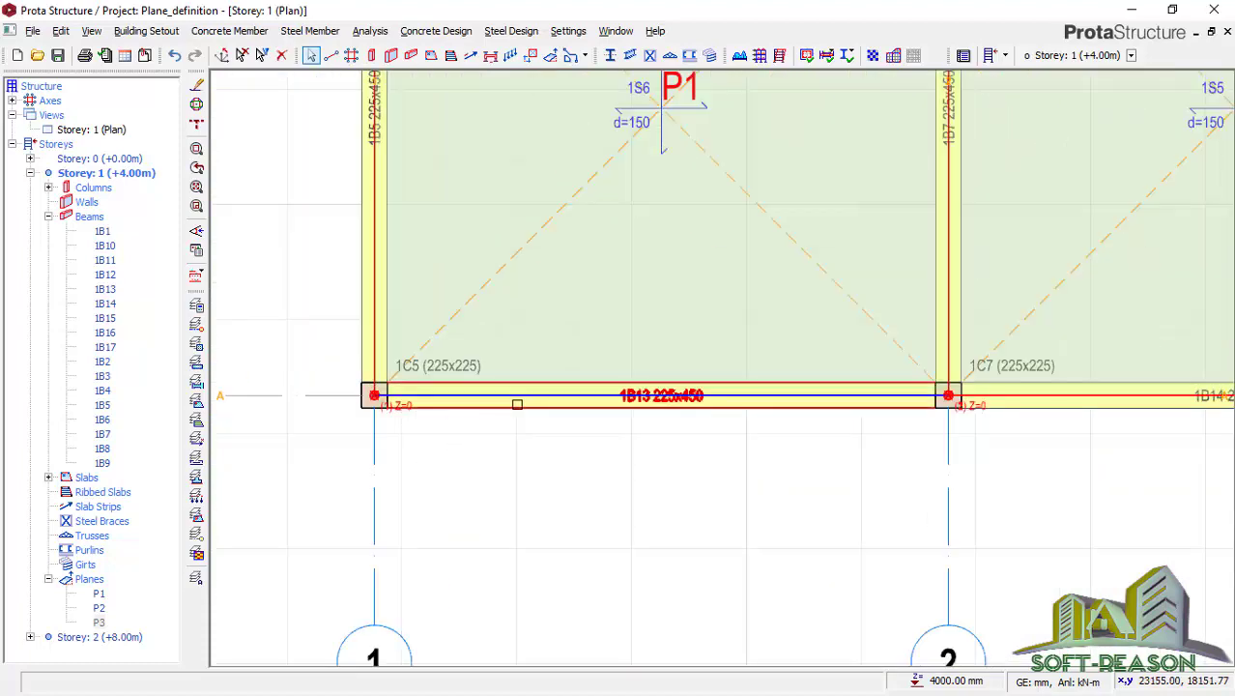
scroll(699, 305, down, 3)
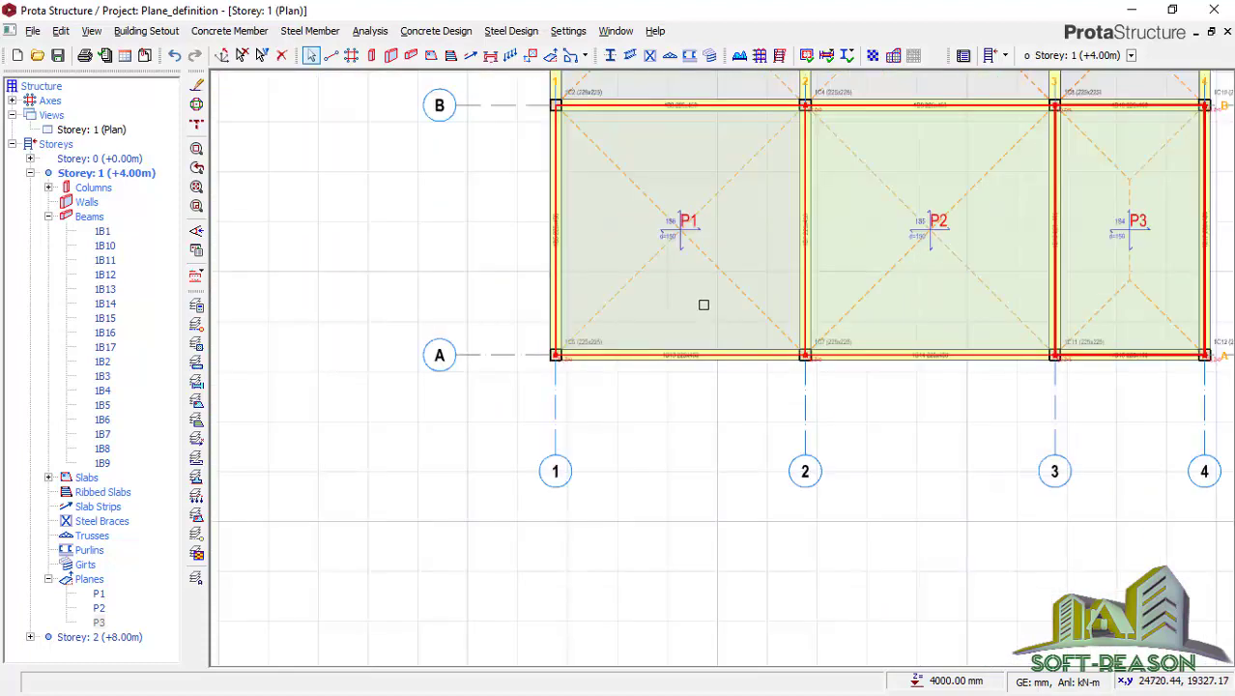
scroll(699, 306, up, 1)
scroll(700, 305, up, 3)
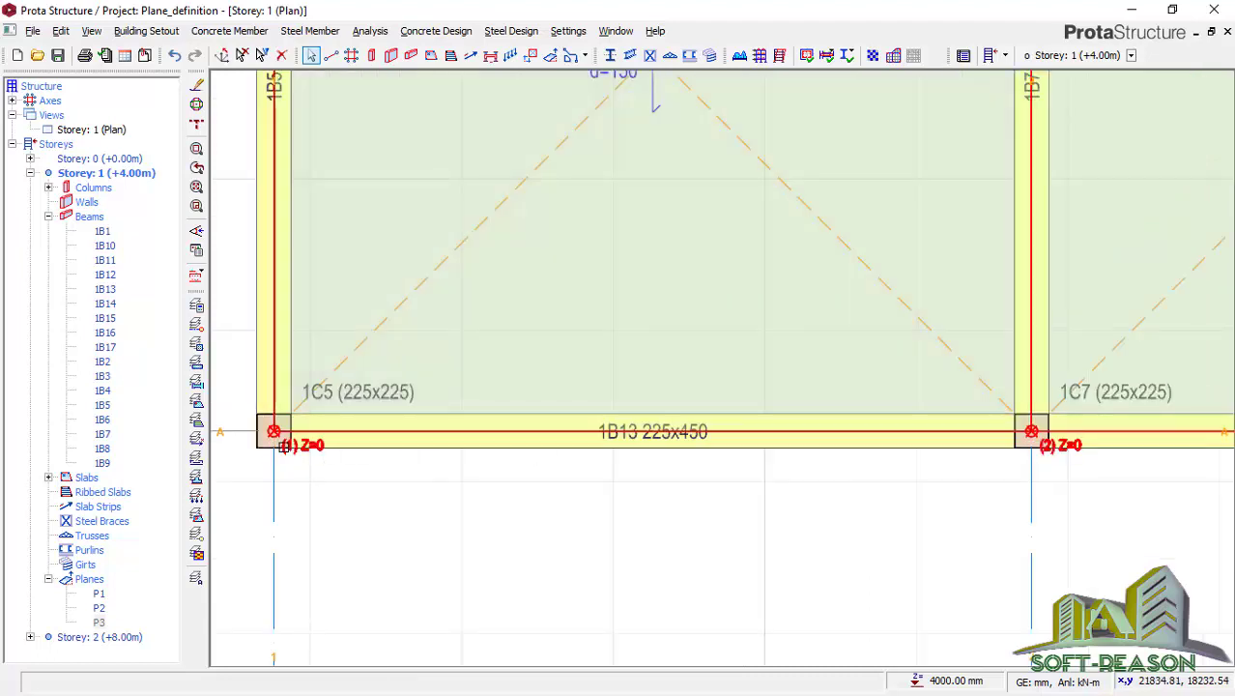
scroll(816, 312, down, 3)
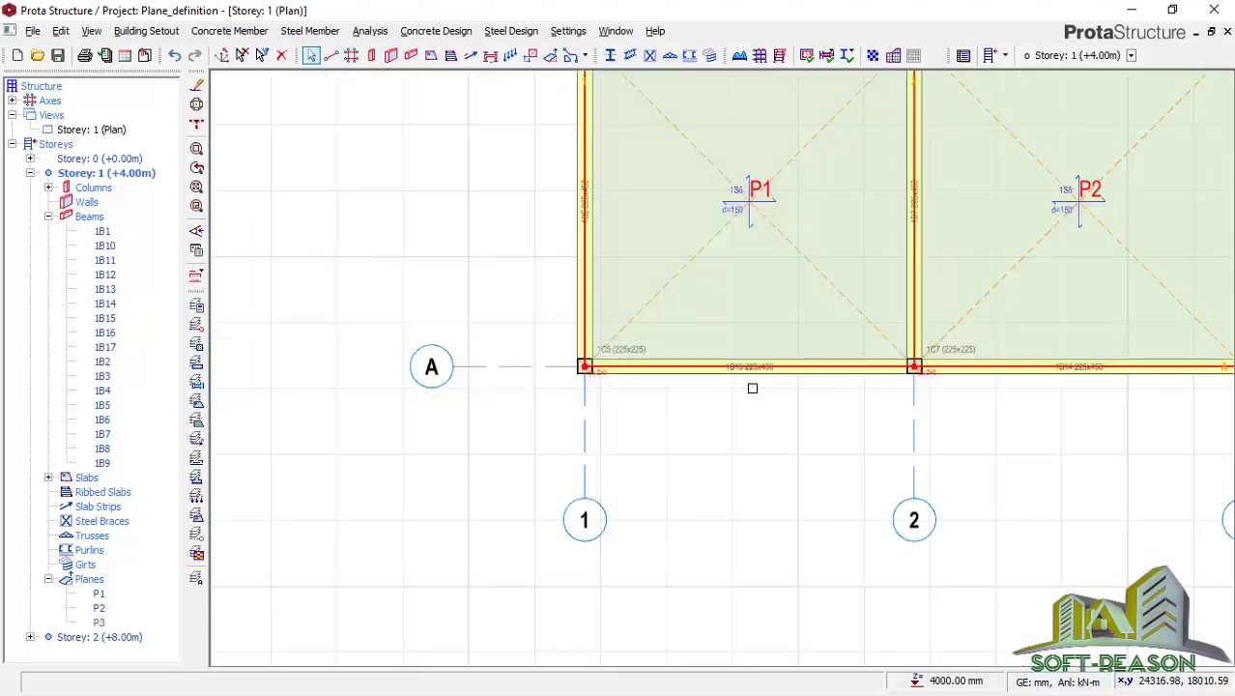
scroll(755, 332, up, 1)
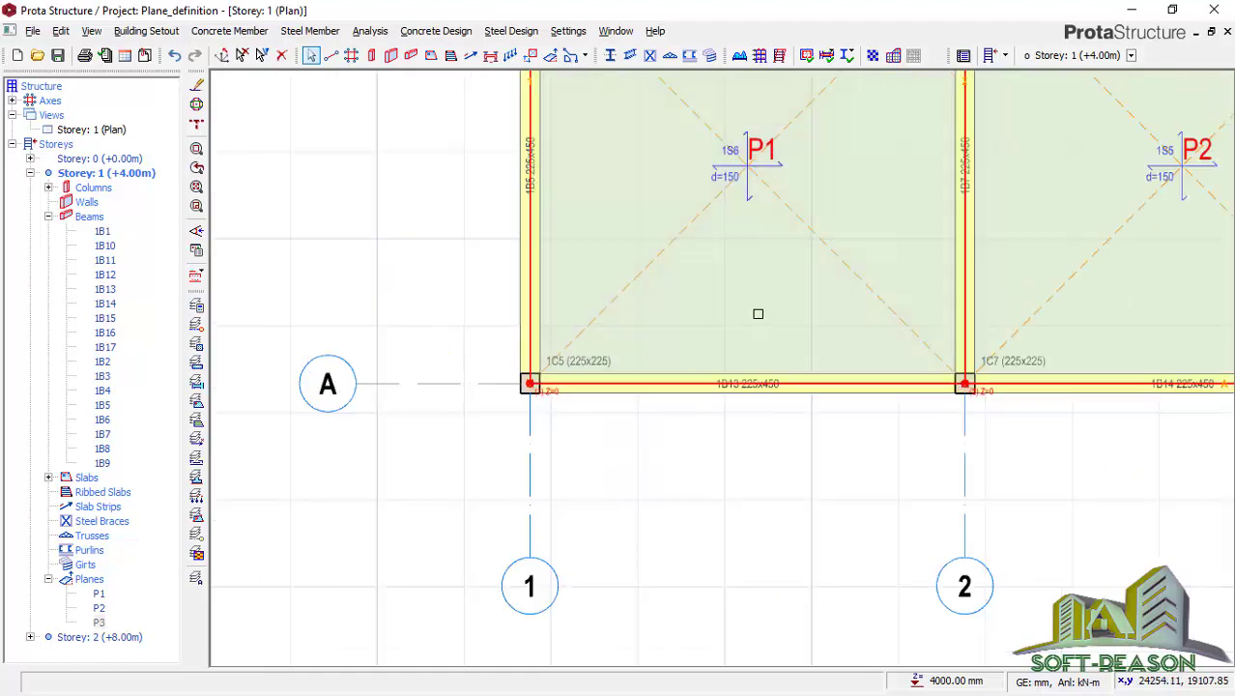
scroll(750, 232, down, 1)
scroll(753, 167, up, 1)
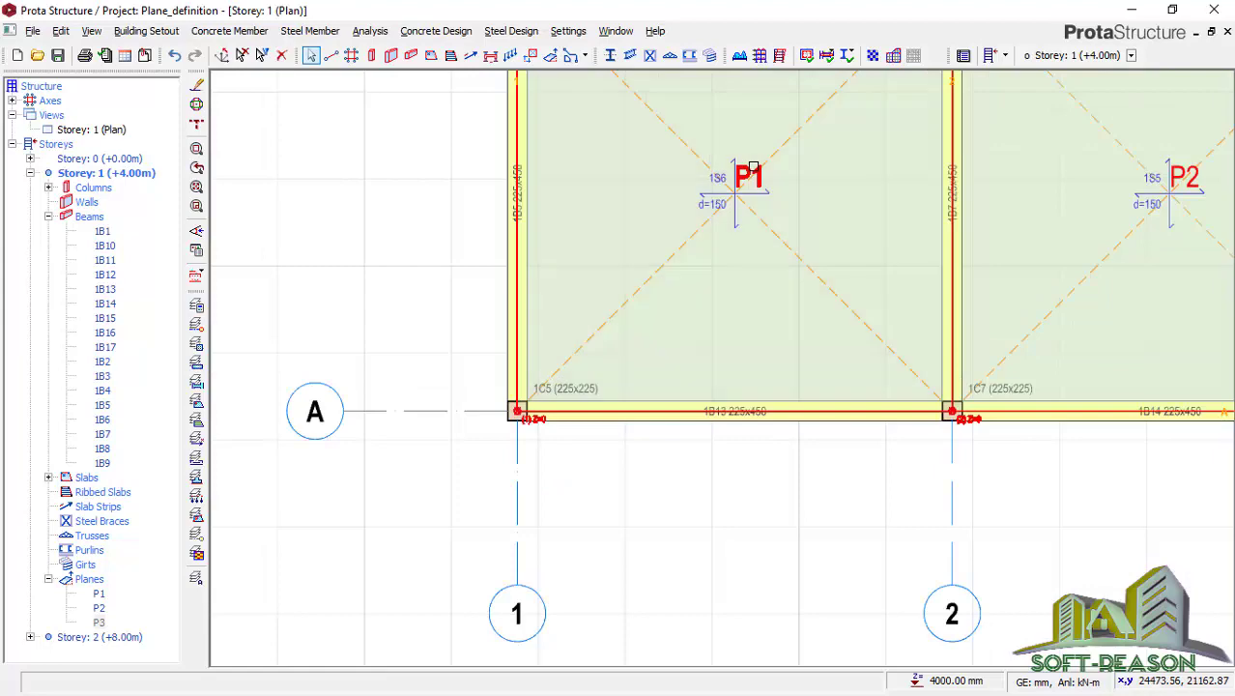
Step: Set the Z of points 1 and 2 of plane P1 to -1200 mm, update the plane and check both point labels
click(752, 170)
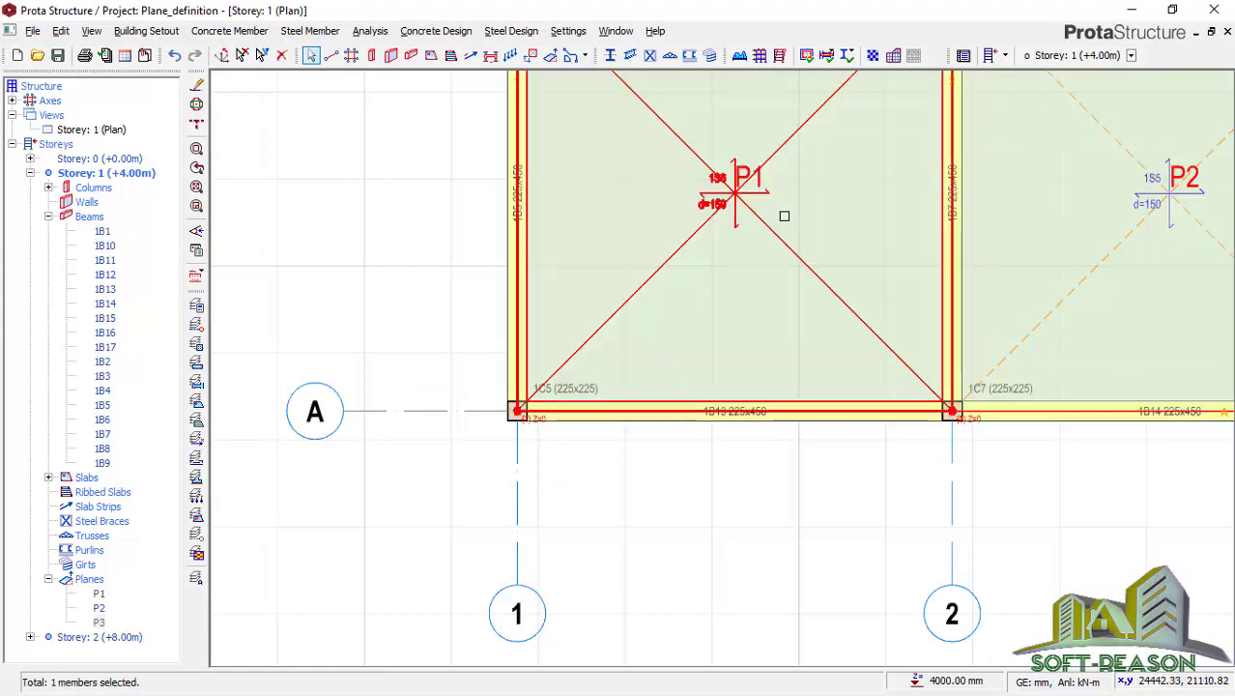
scroll(754, 166, up, 3)
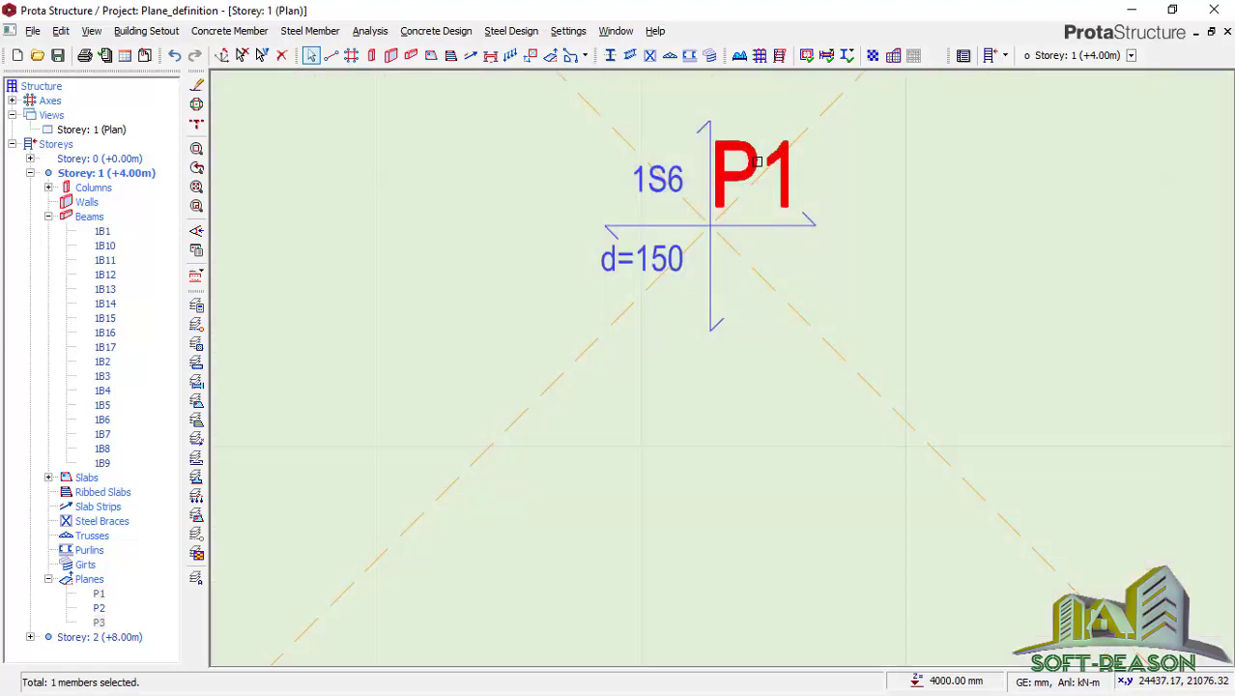
scroll(738, 142, down, 3)
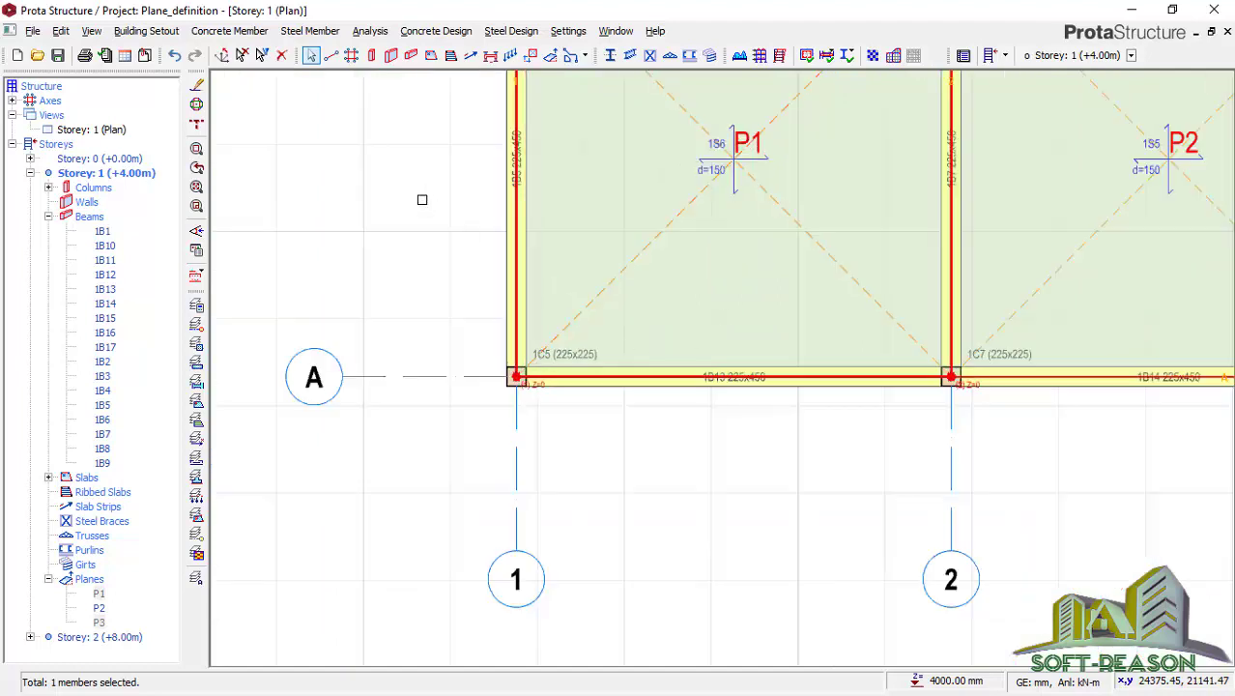
right_click(427, 178)
click(472, 181)
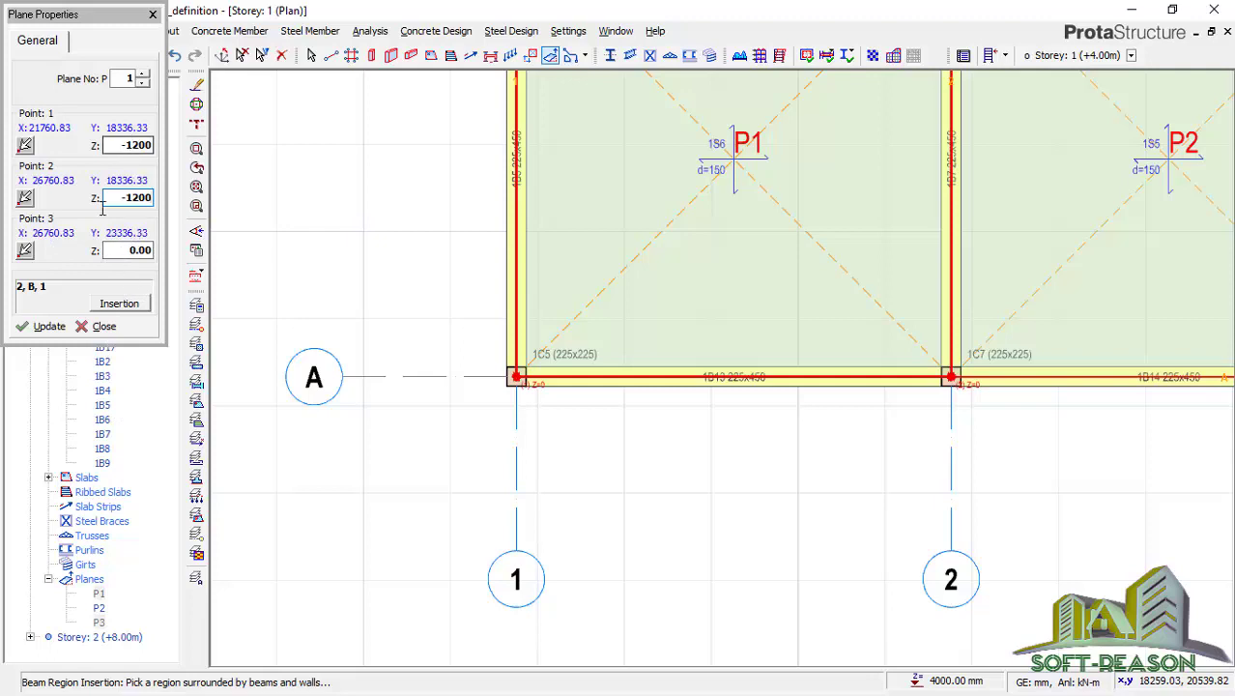
click(48, 326)
scroll(555, 401, up, 3)
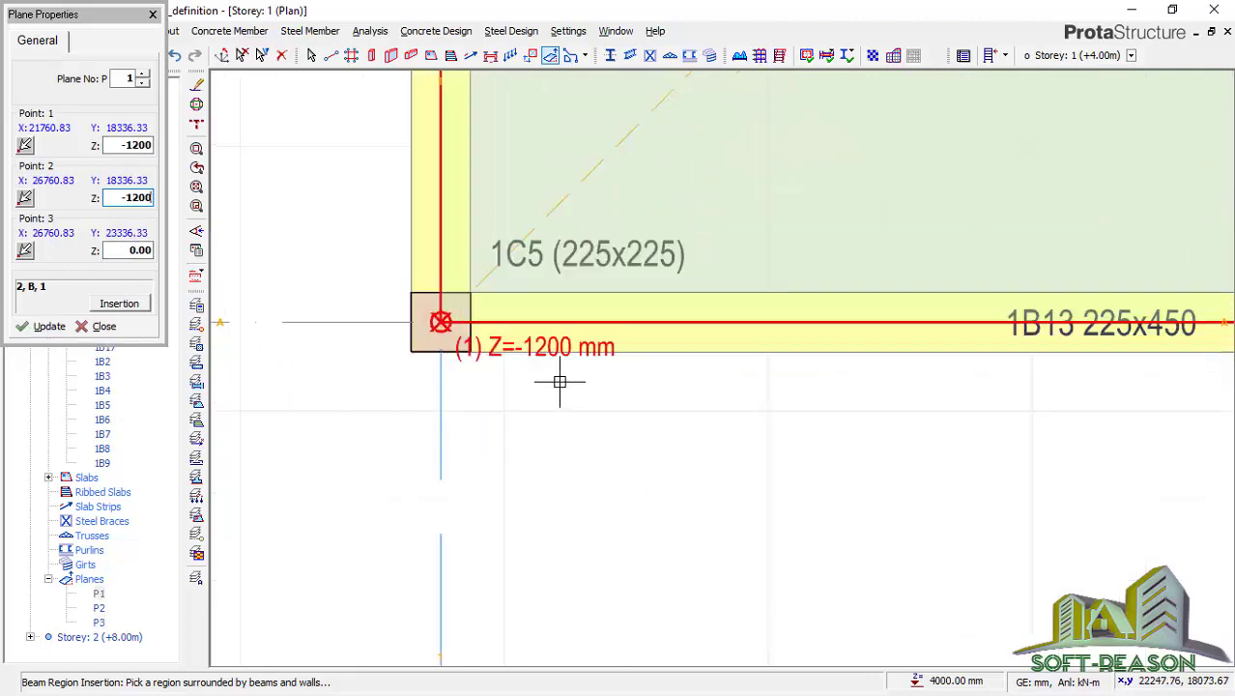
scroll(559, 381, up, 1)
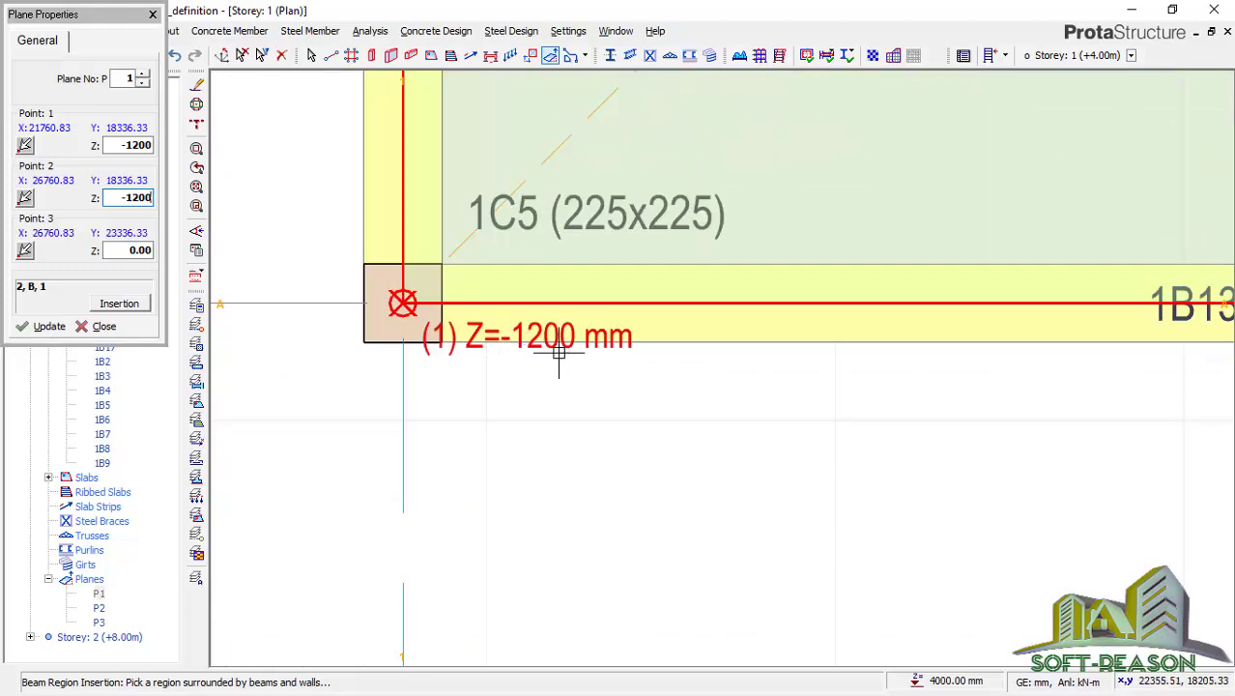
scroll(512, 358, down, 3)
scroll(1084, 362, up, 1)
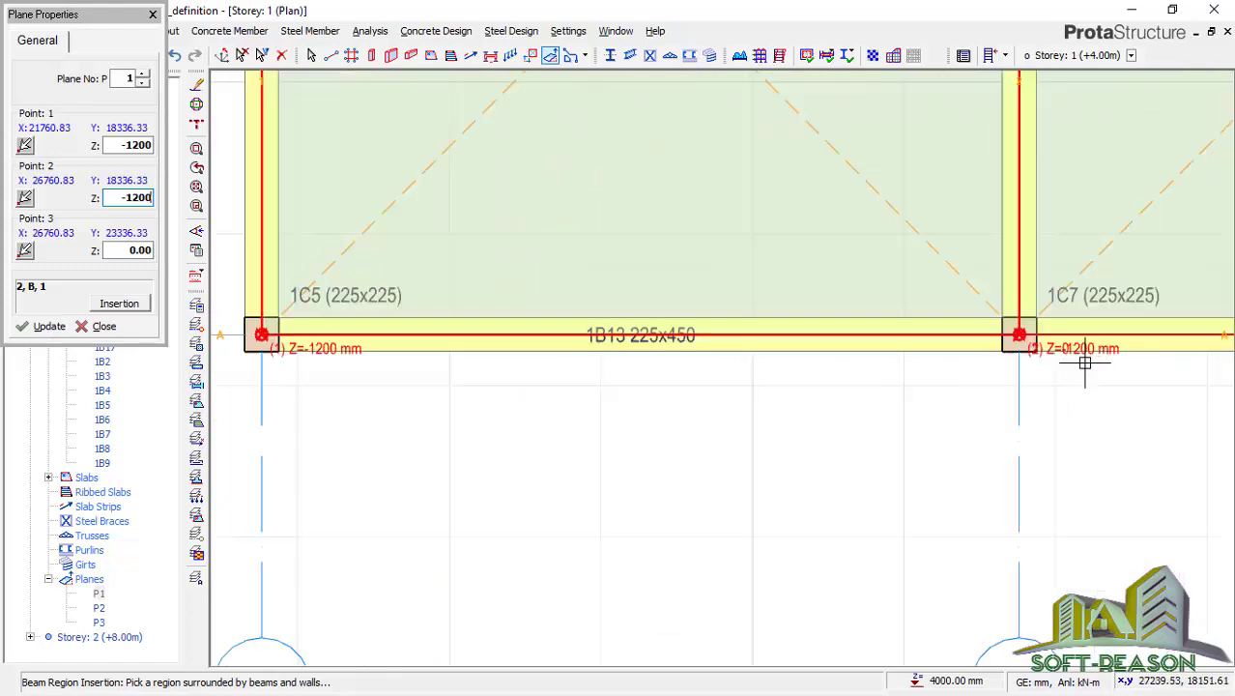
Step: Examine the labels of plane P1's points 1 and 2 along its axis A edge between axes 1 and 2
scroll(787, 491, down, 2)
scroll(777, 456, down, 2)
scroll(778, 454, up, 2)
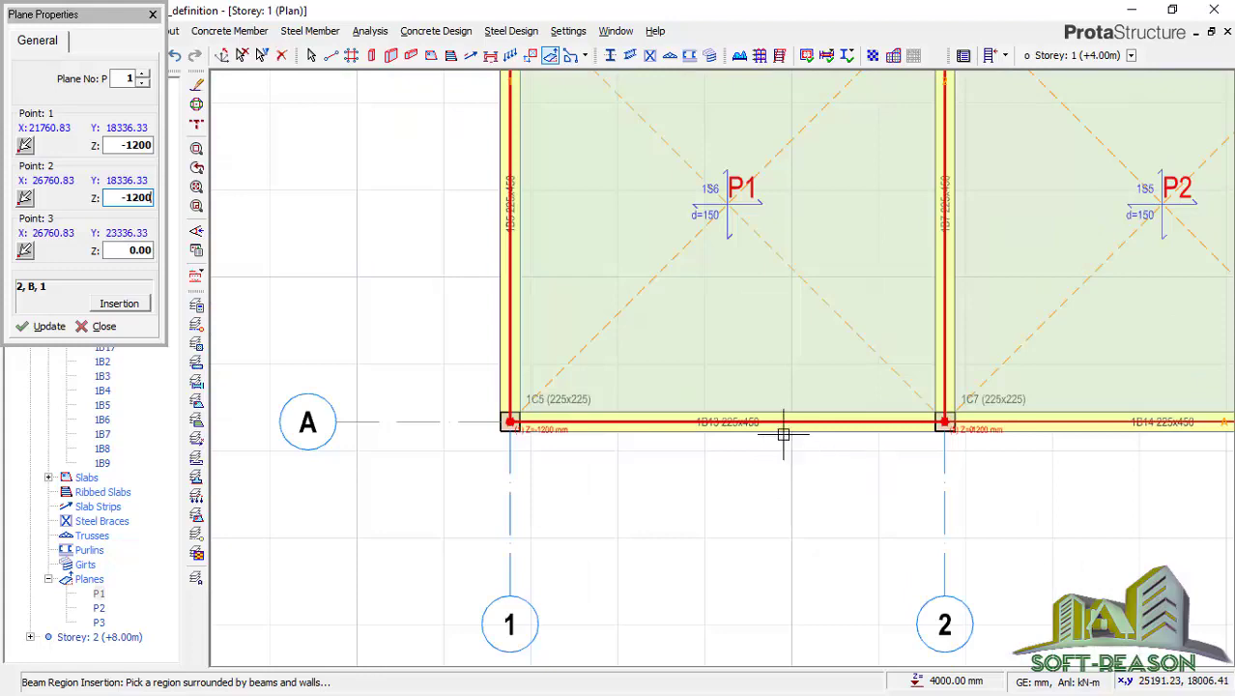
scroll(783, 435, down, 2)
scroll(784, 434, up, 2)
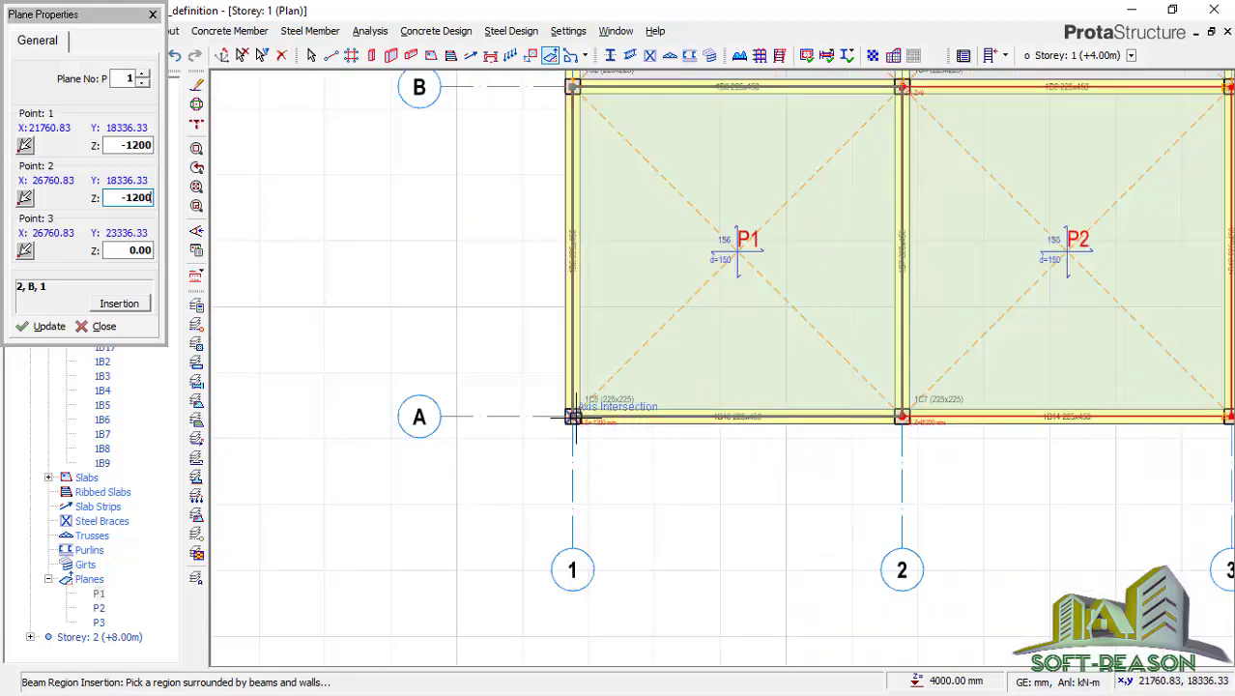
scroll(701, 462, up, 1)
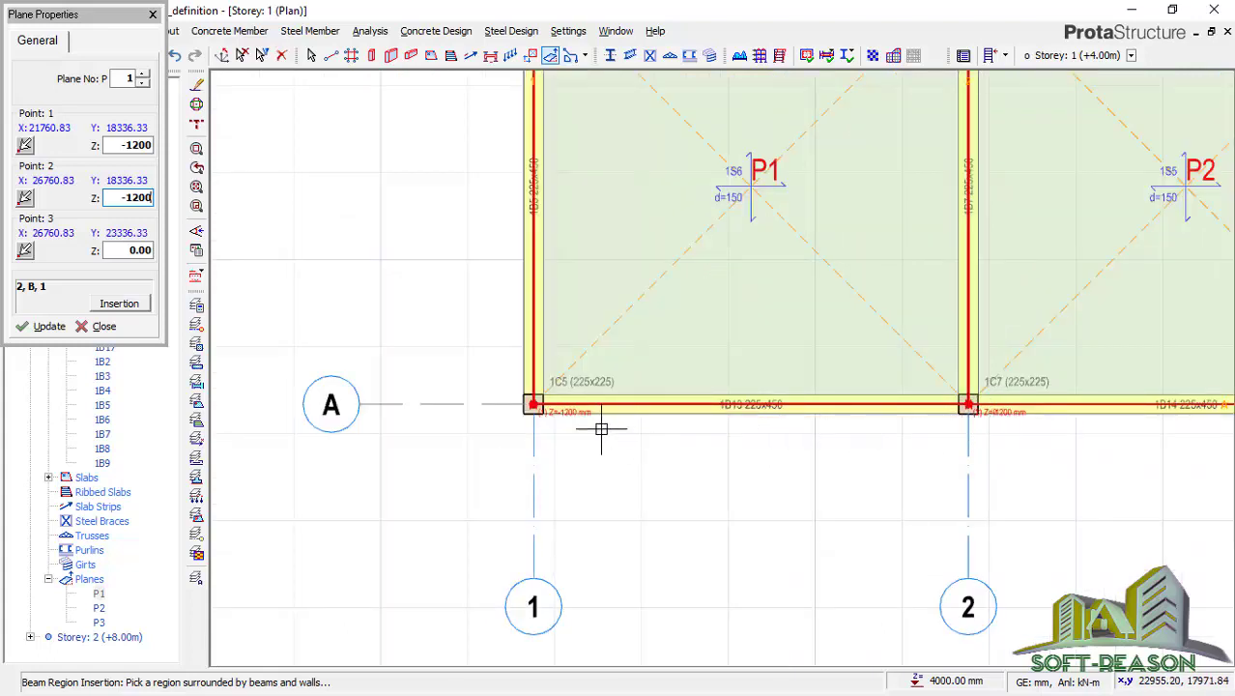
scroll(601, 428, up, 1)
scroll(584, 410, down, 1)
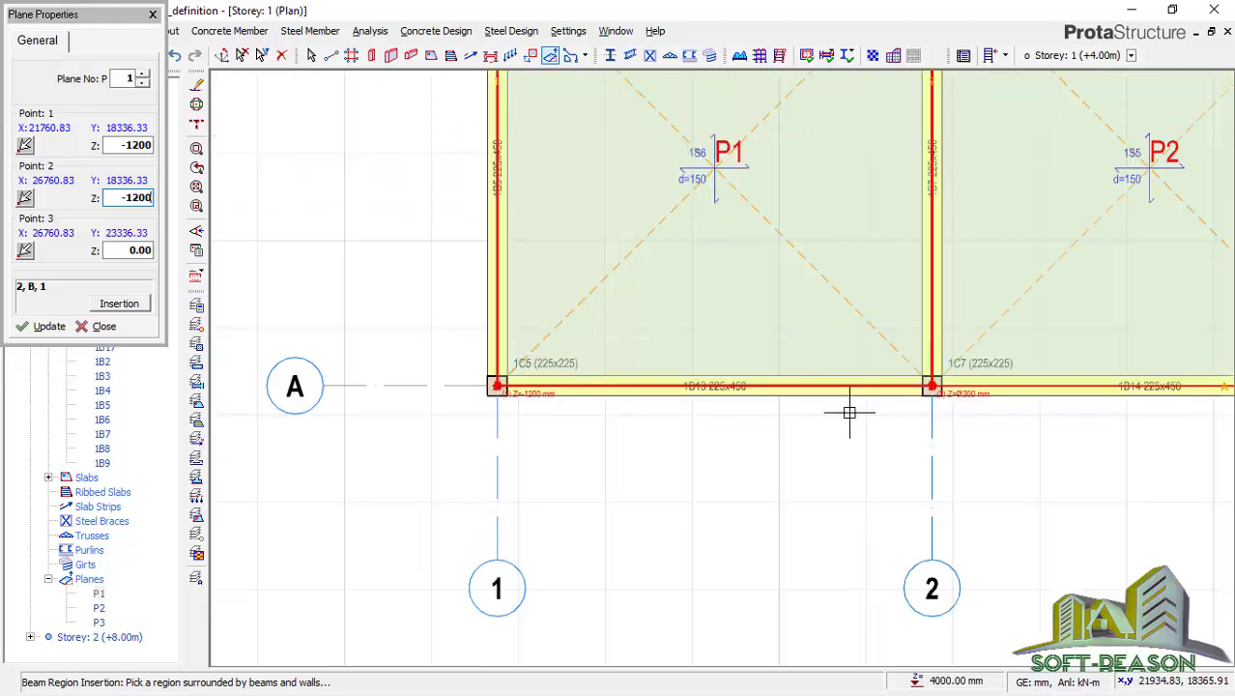
Step: Compare plane P1's point 3 at the B/2 column with point 2 at the A/2 column, then view the whole bay
scroll(778, 439, down, 2)
scroll(871, 166, up, 3)
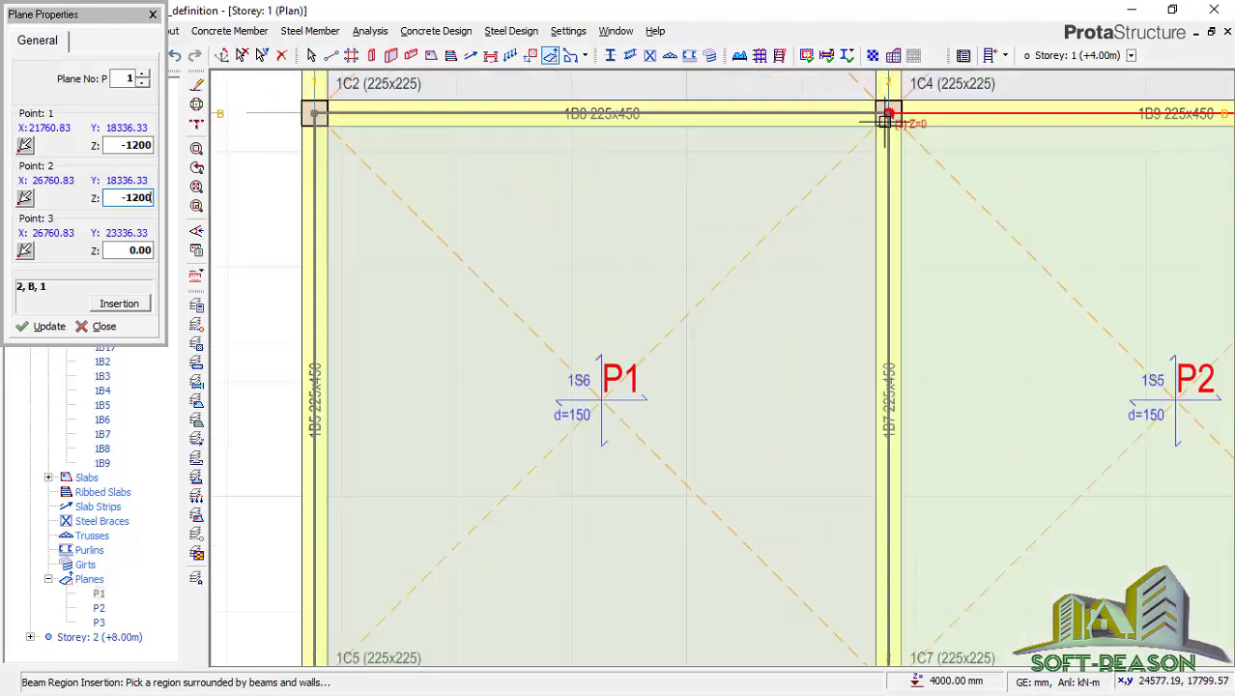
scroll(885, 121, up, 3)
scroll(895, 108, down, 5)
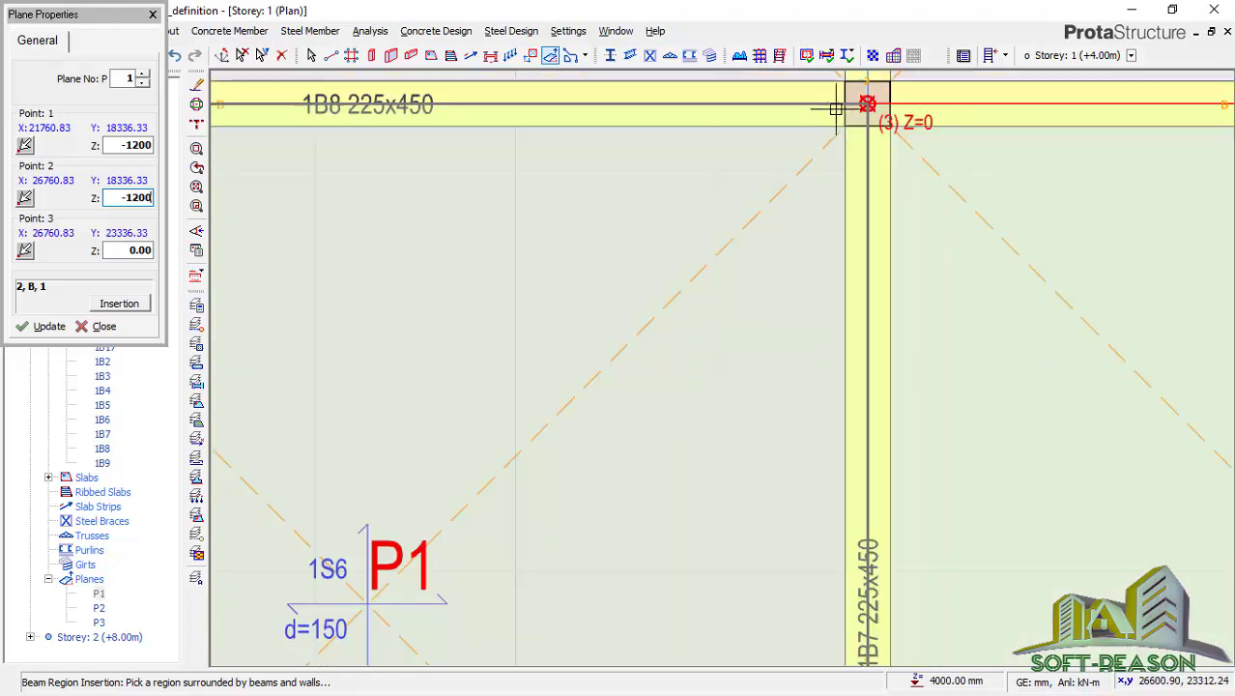
scroll(825, 150, up, 1)
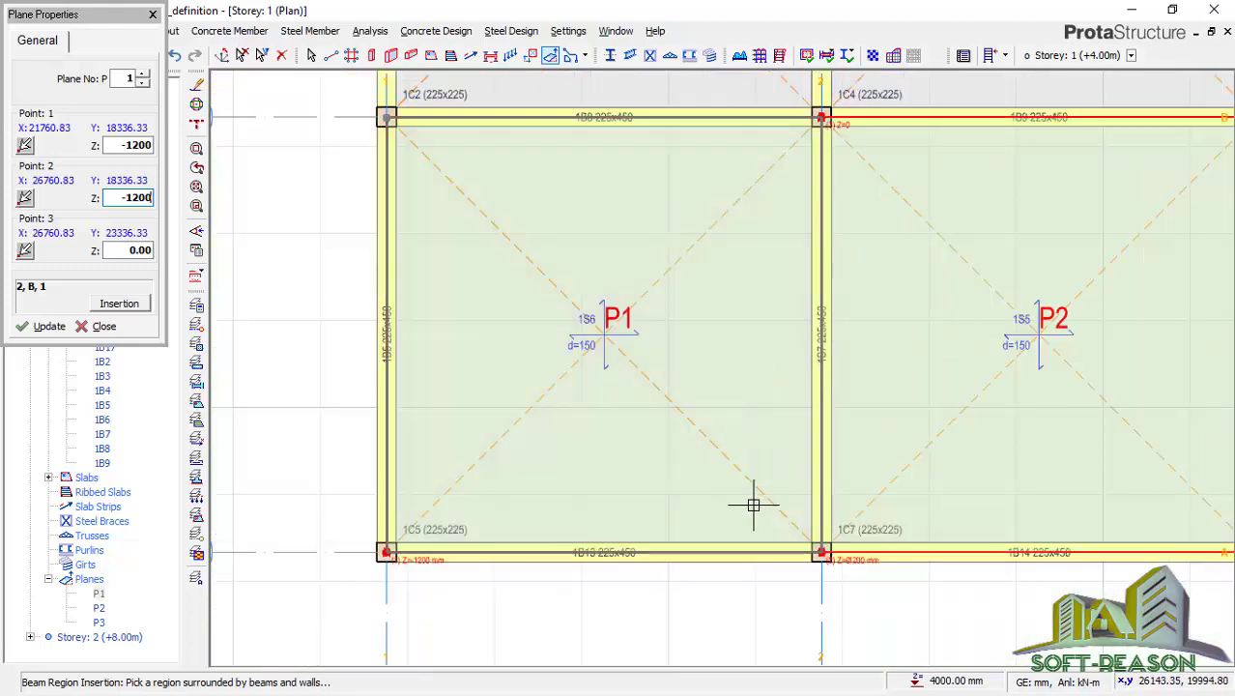
scroll(821, 569, up, 3)
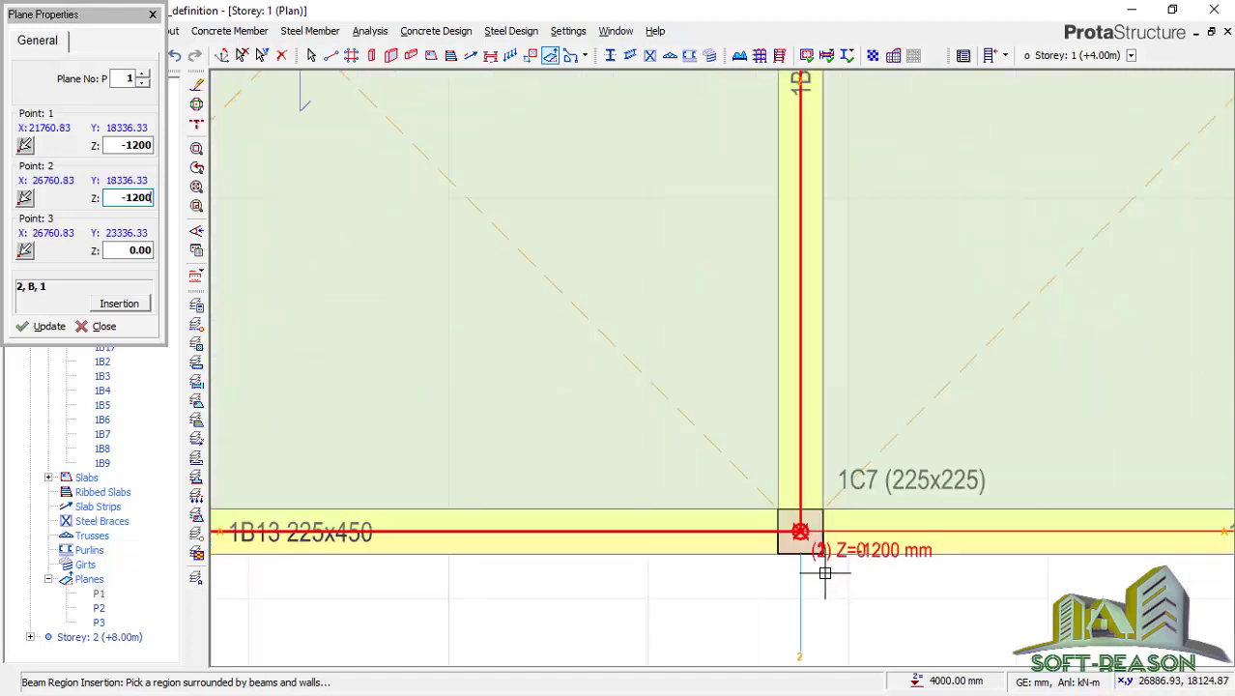
scroll(888, 565, down, 4)
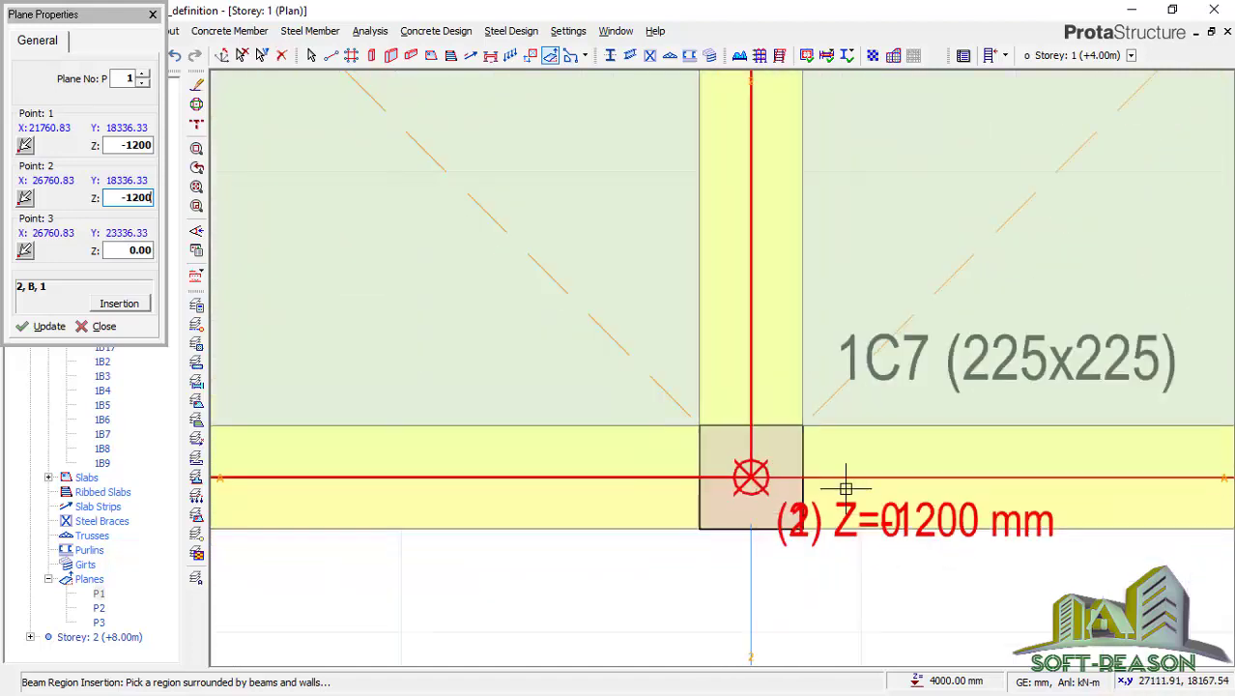
scroll(459, 372, down, 2)
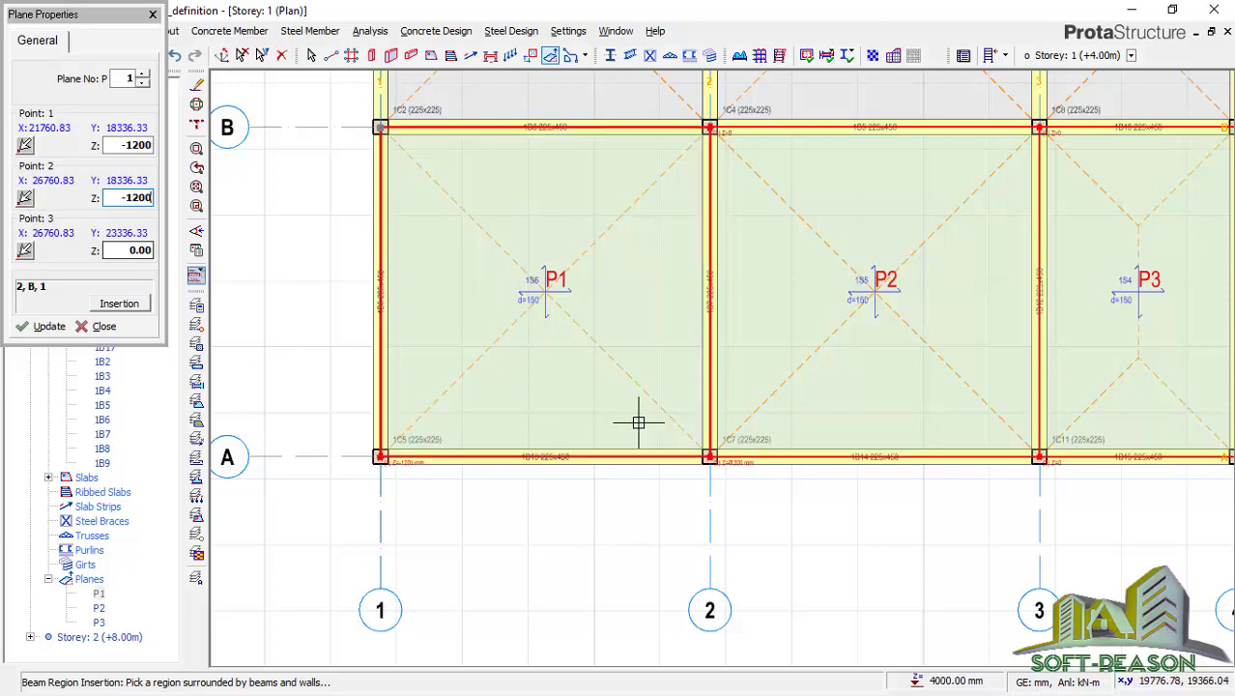
scroll(729, 469, up, 5)
scroll(763, 473, down, 5)
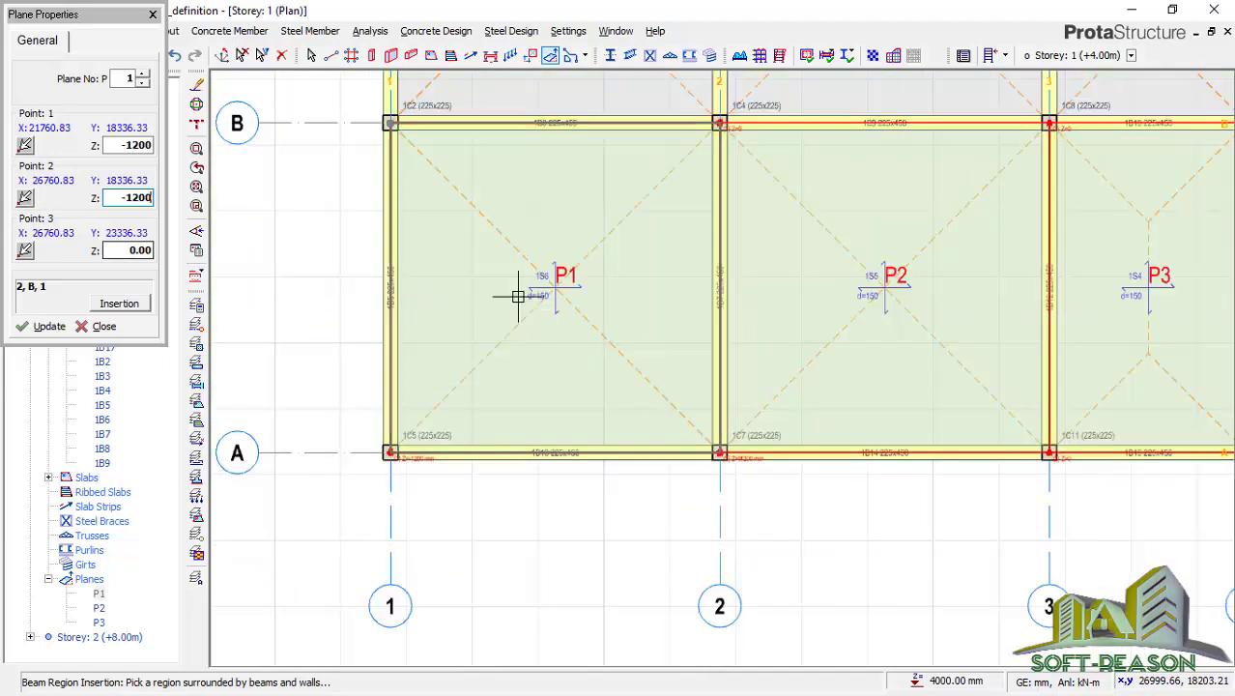
Step: Relocate point 2 of plane P1 to the intersection of axes B and 1, update the plane and check the point's label
click(25, 198)
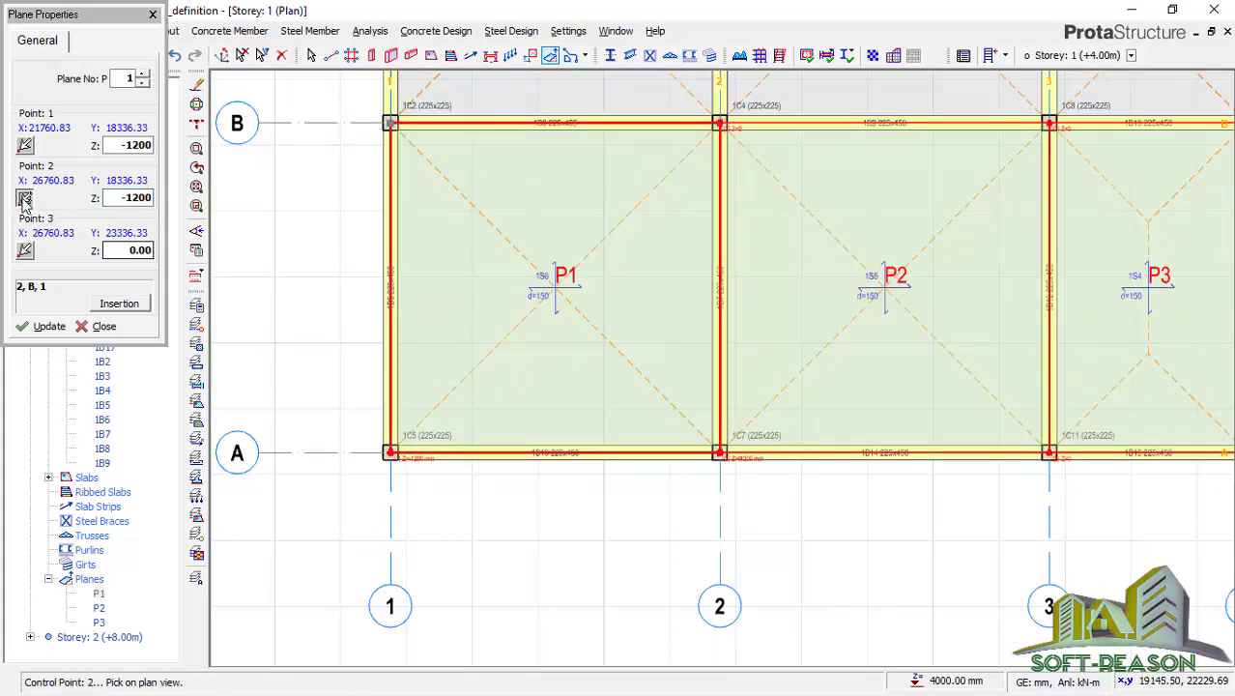
click(389, 123)
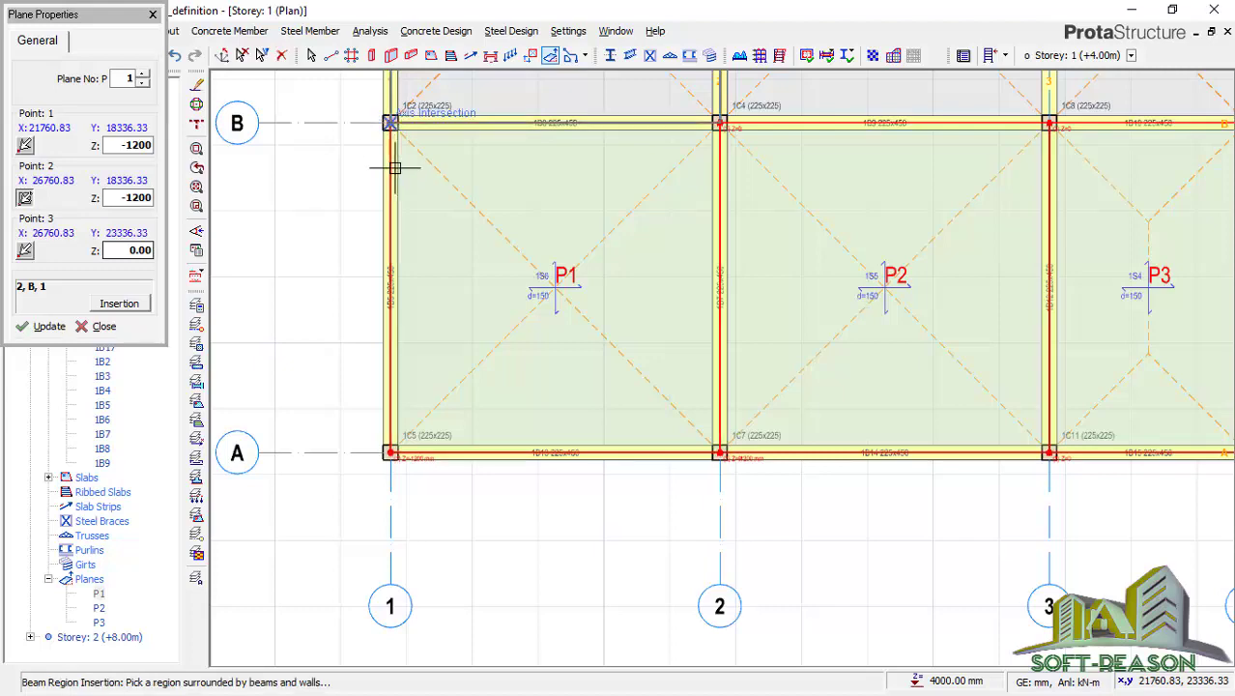
click(49, 327)
scroll(391, 123, up, 5)
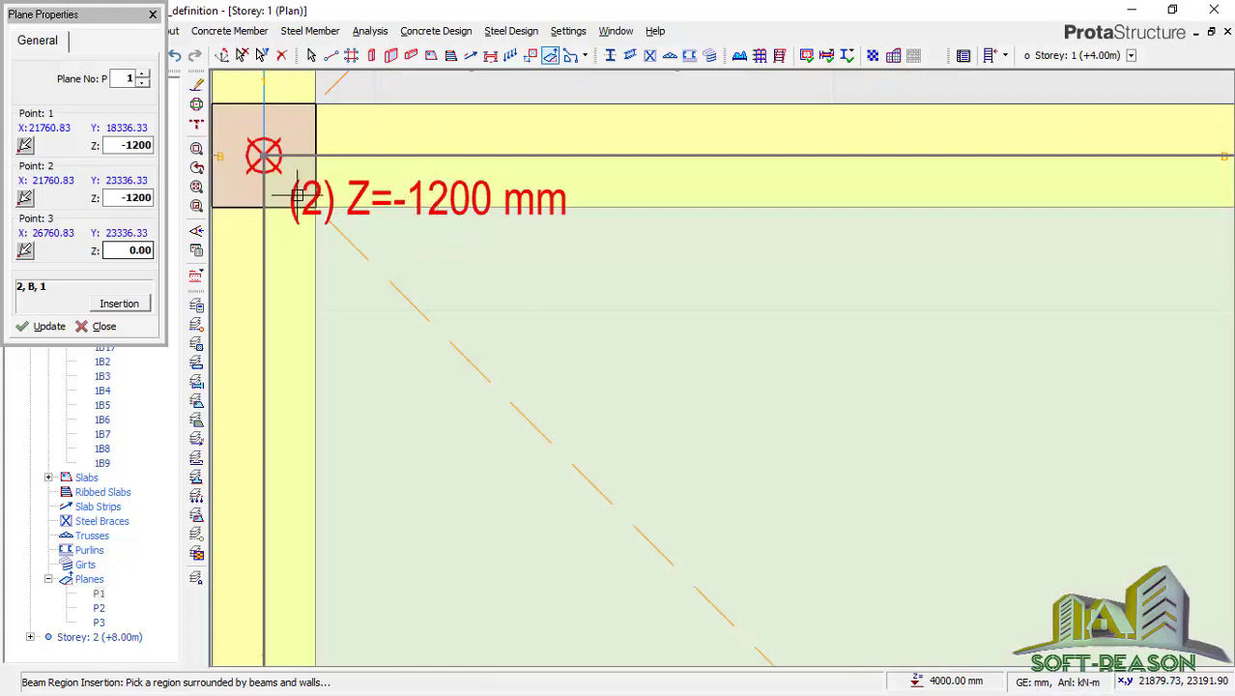
Step: Examine the point labels at columns A/2 and B/2 of plane P1 with point 2 placed at B/1
scroll(360, 135, down, 2)
scroll(361, 135, down, 2)
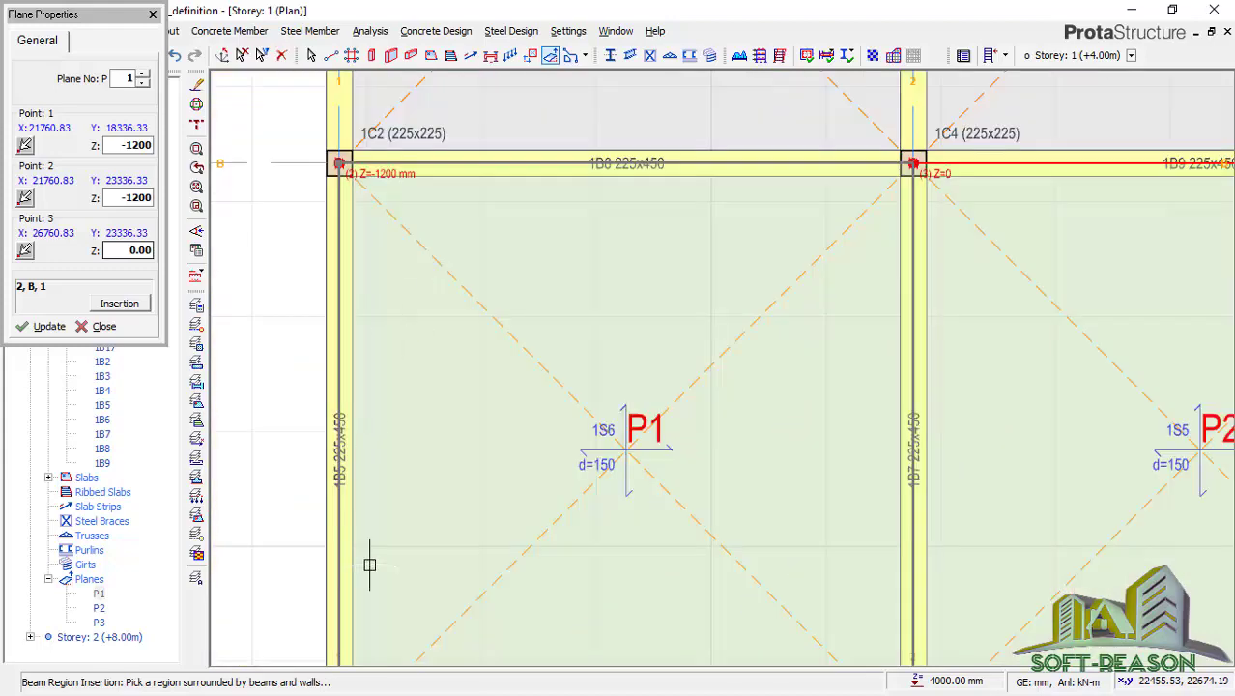
scroll(381, 383, down, 2)
scroll(711, 592, up, 6)
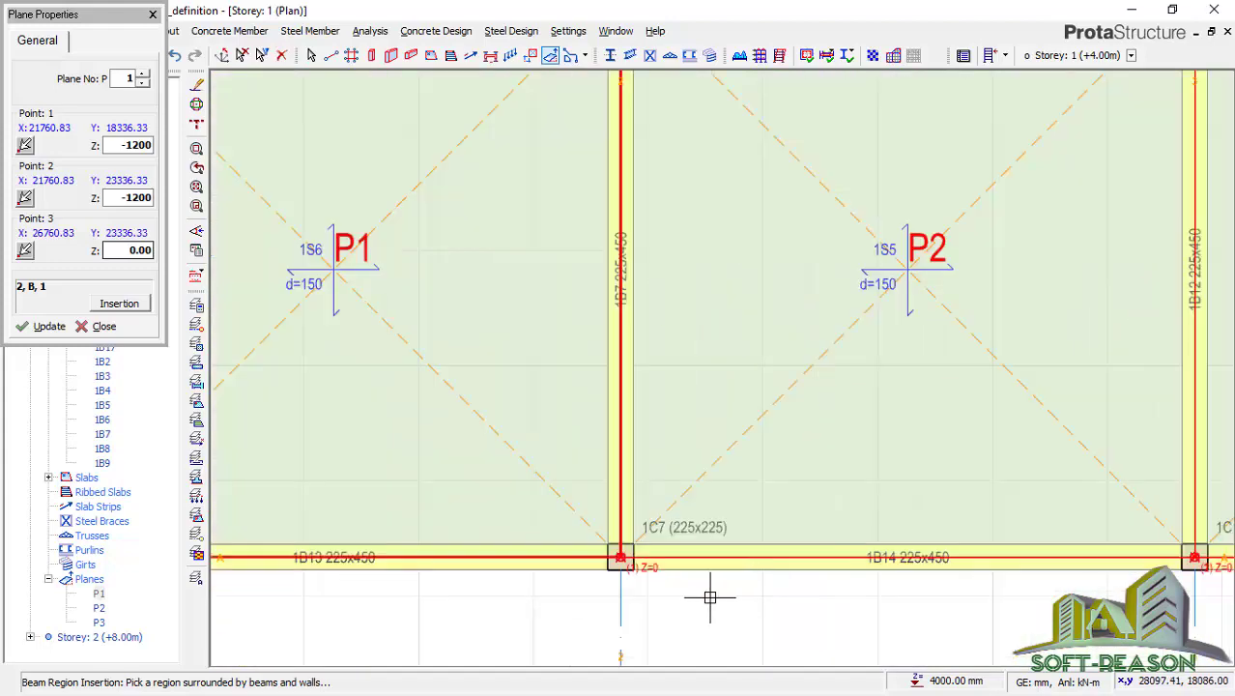
scroll(552, 555, up, 2)
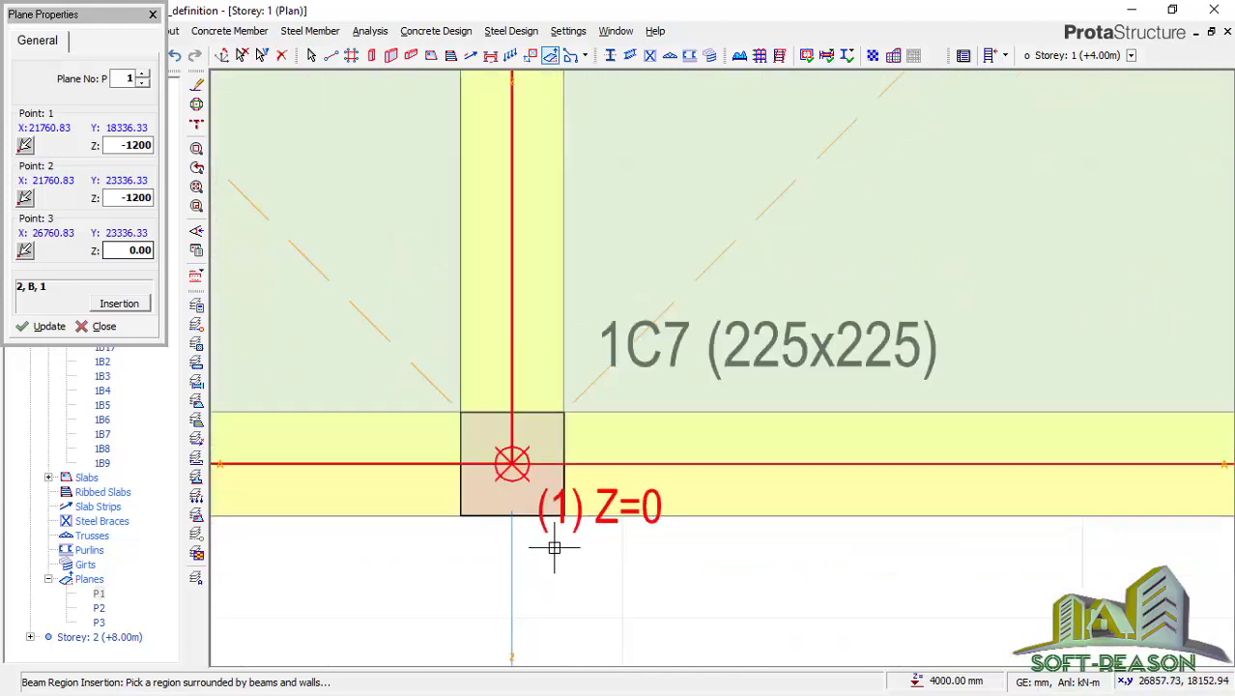
scroll(525, 501, down, 4)
scroll(525, 501, down, 2)
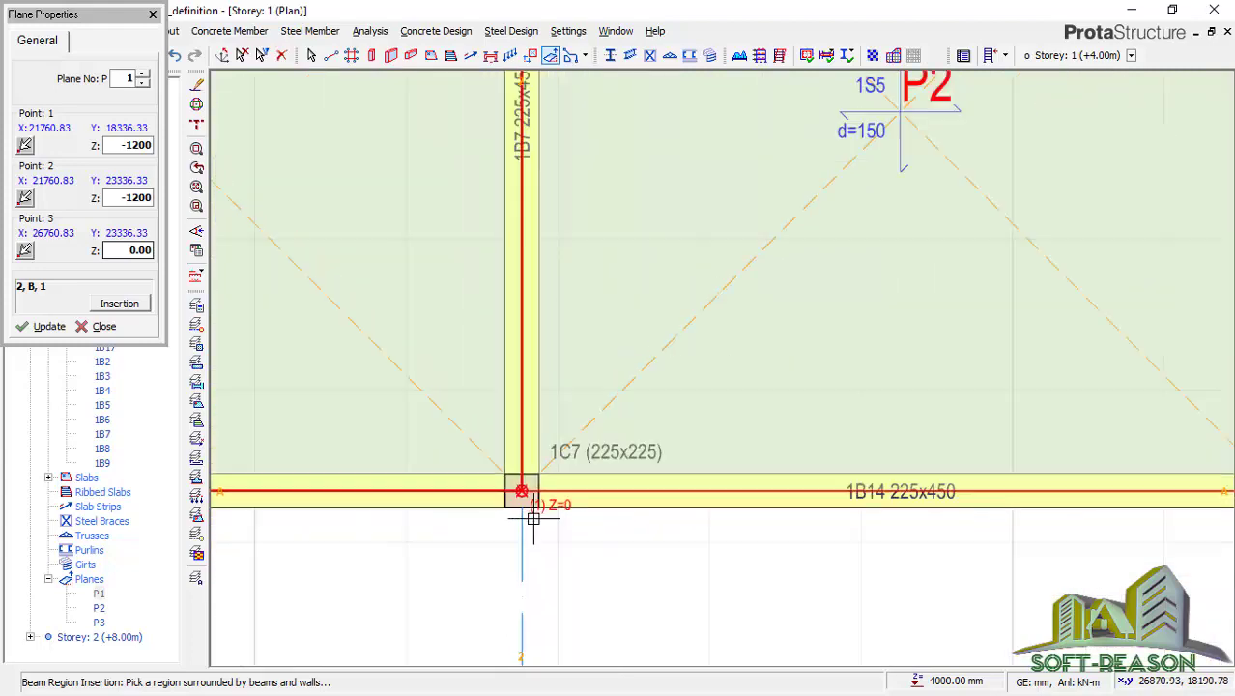
scroll(683, 306, down, 2)
scroll(653, 206, up, 5)
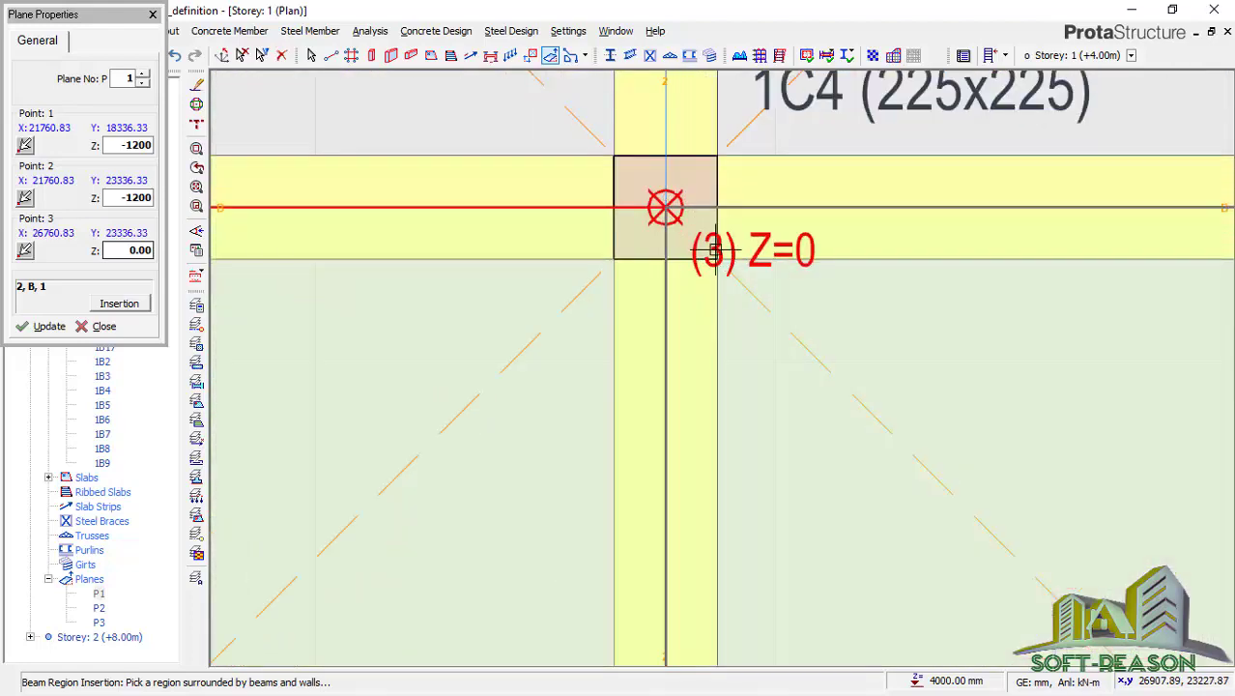
scroll(693, 148, down, 5)
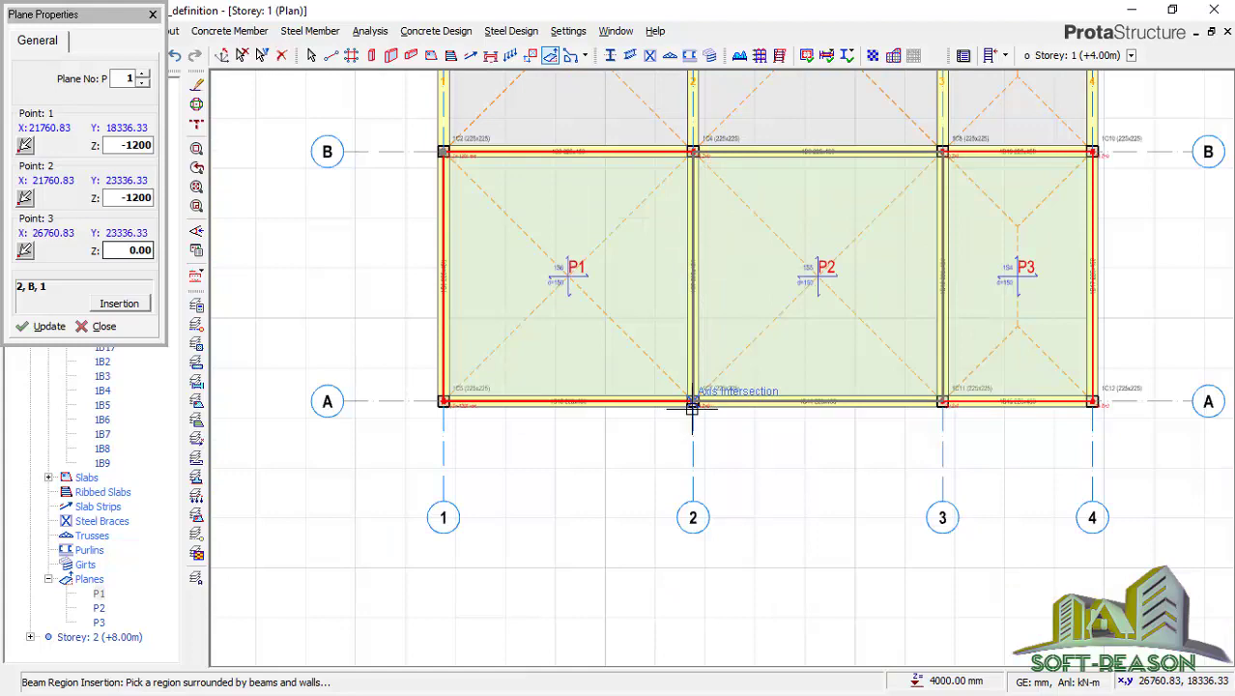
Step: Review the position and Z label of plane P1's point 2 at the B/1 column relative to its other corners
scroll(457, 169, up, 3)
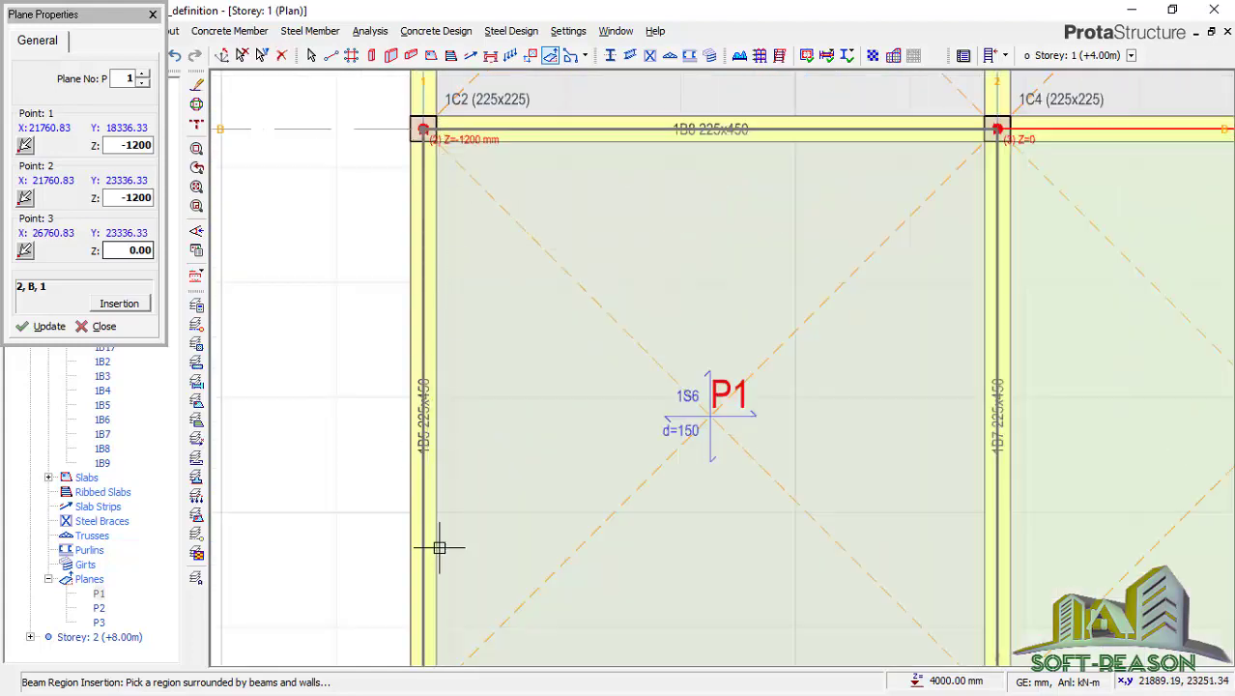
scroll(445, 140, up, 2)
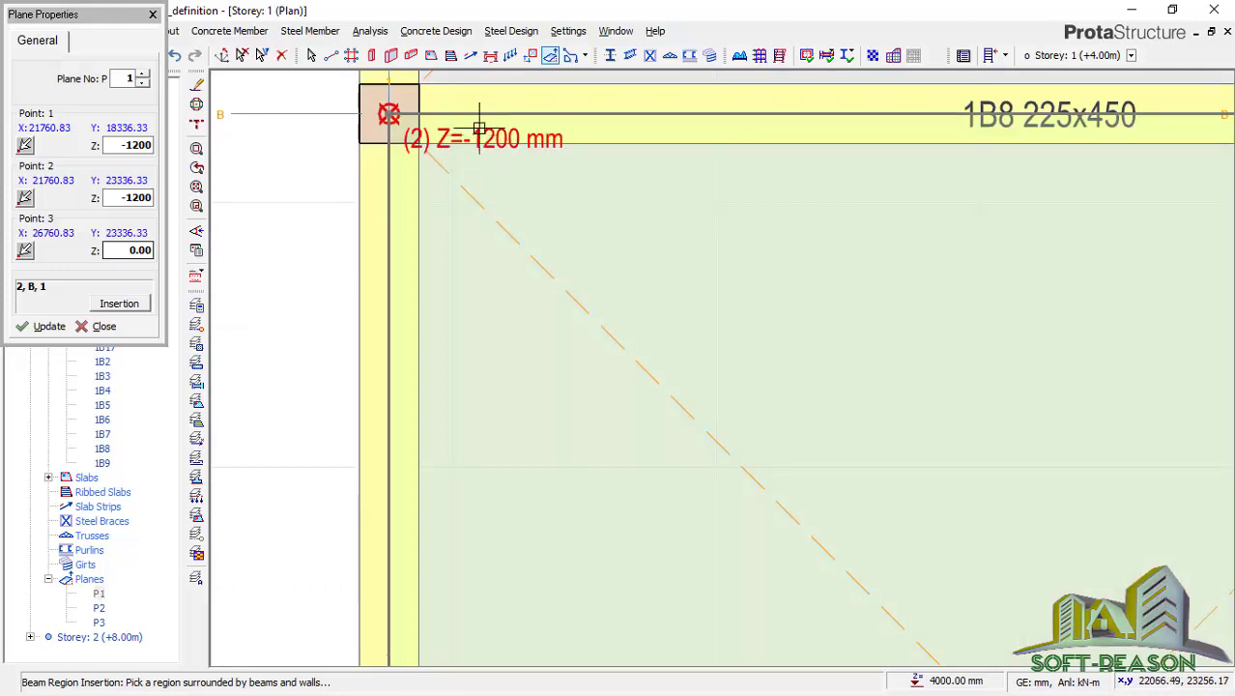
scroll(469, 155, down, 1)
scroll(470, 135, down, 3)
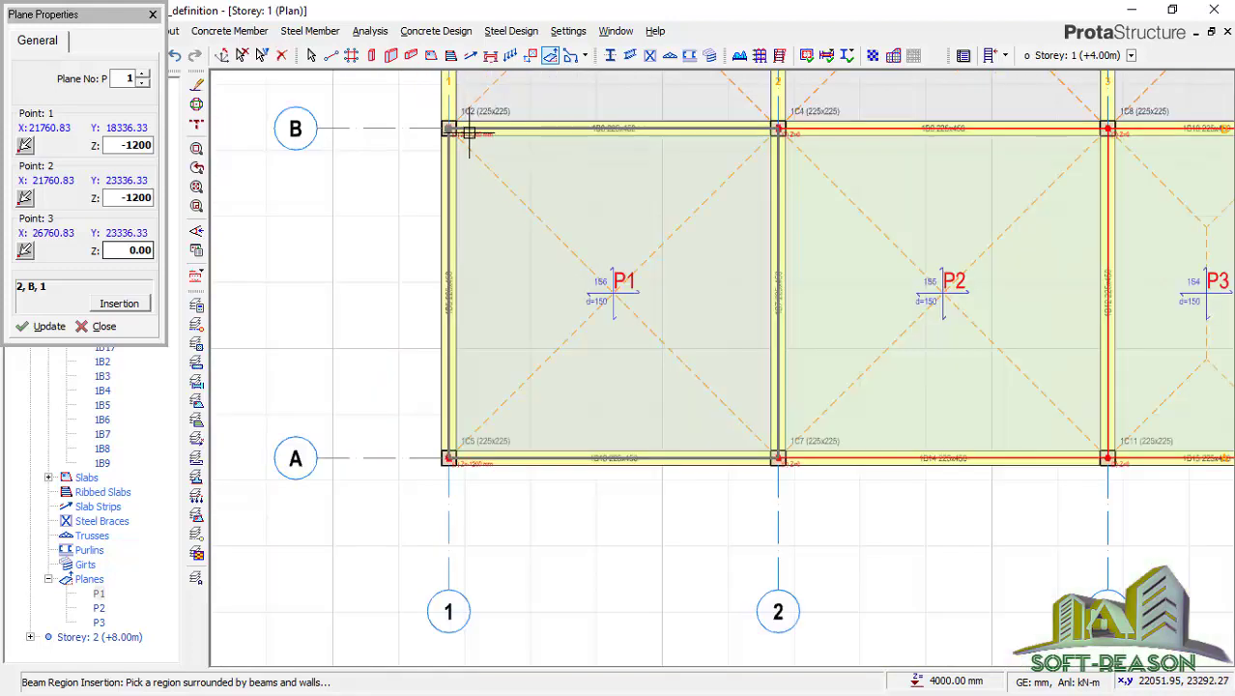
scroll(469, 128, up, 2)
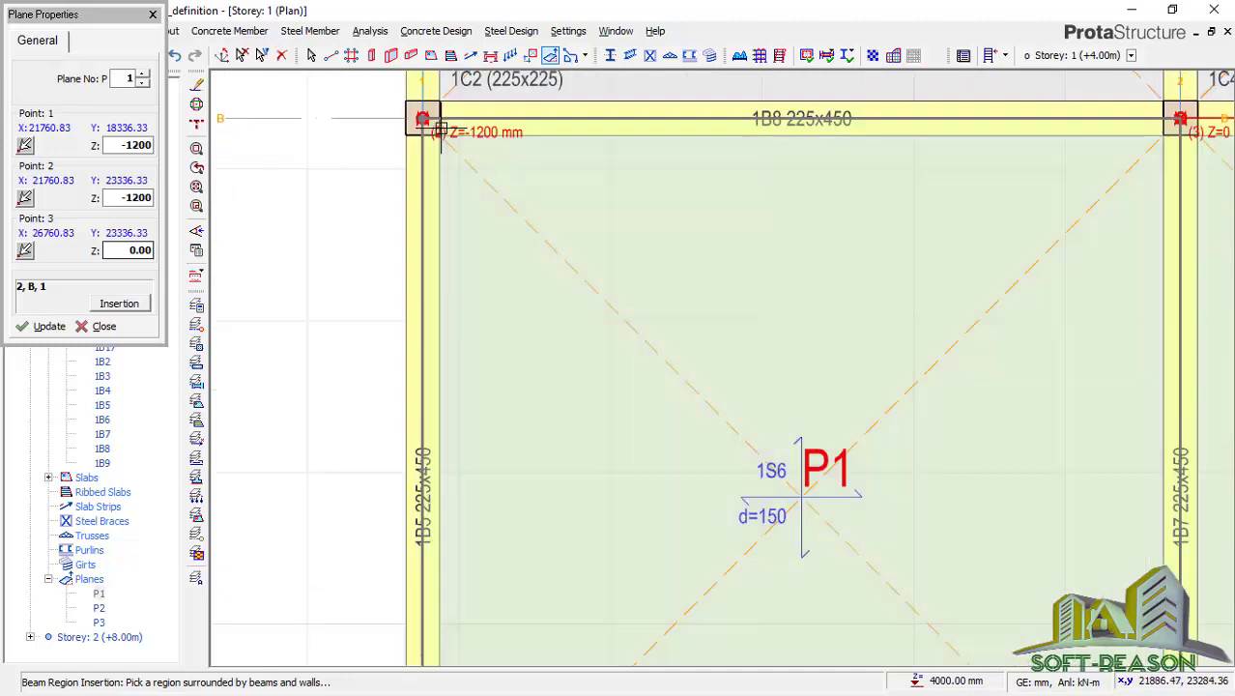
scroll(450, 132, down, 1)
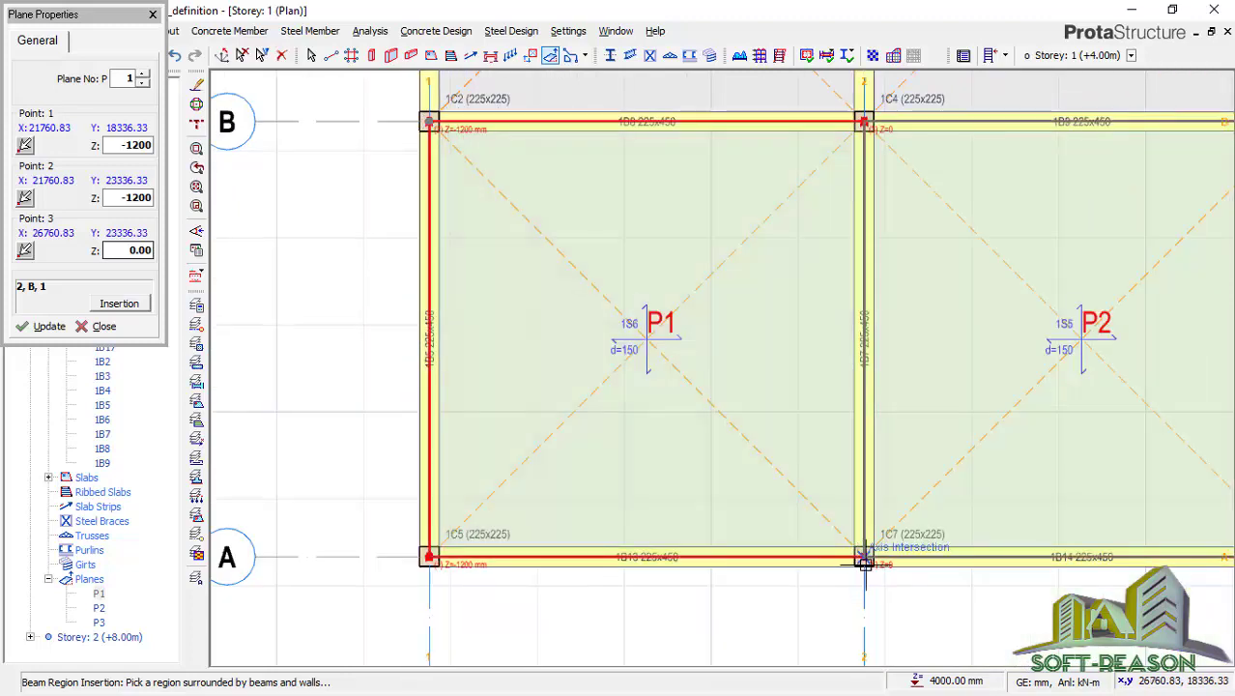
Step: Move point 2 of plane P1 back to the intersection of axes A and 2 and update the plane
click(25, 199)
scroll(863, 579, up, 3)
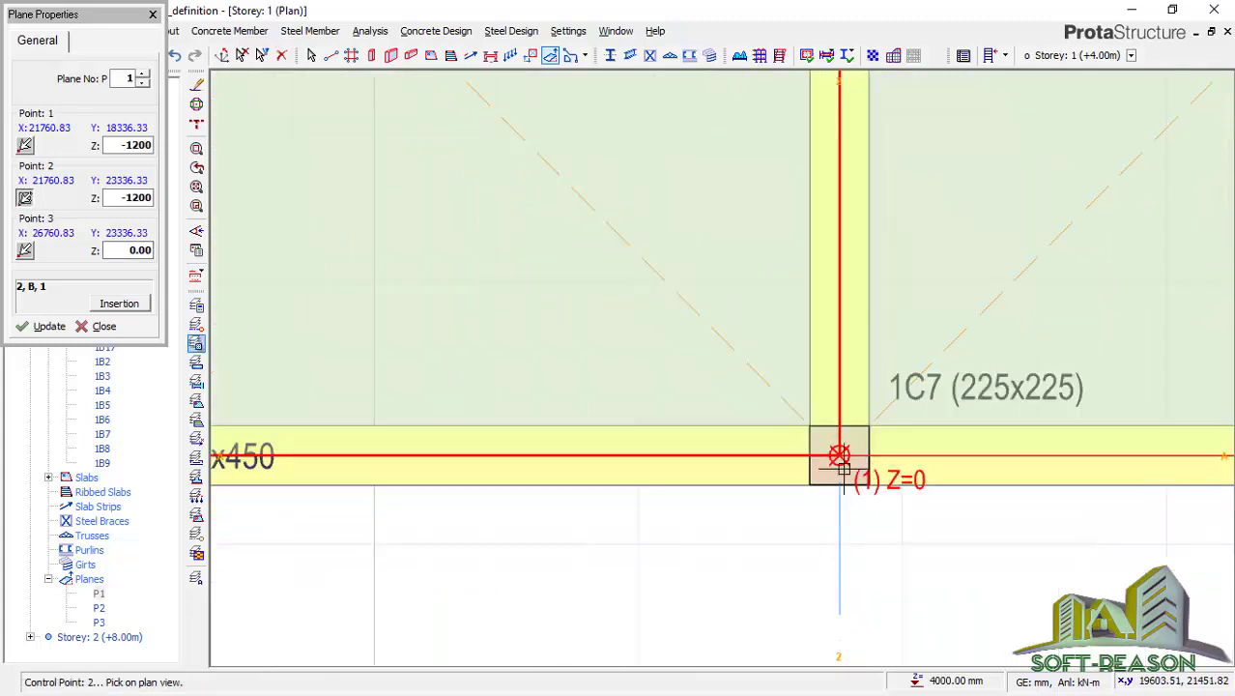
click(838, 455)
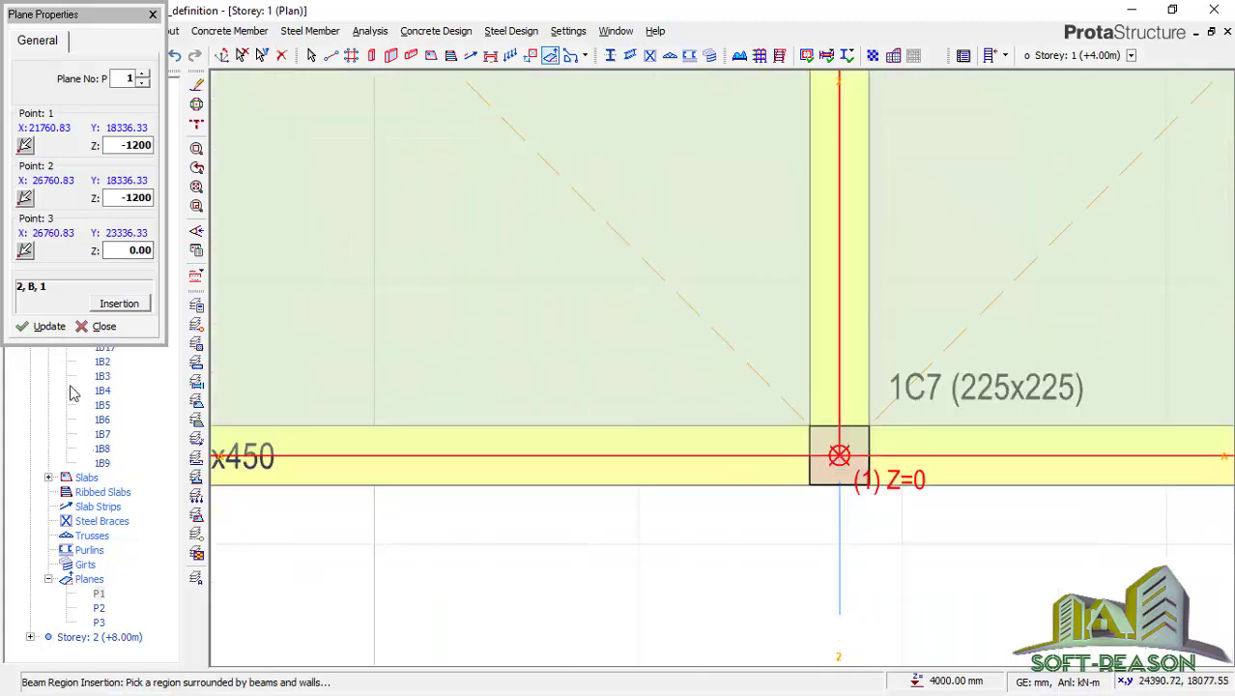
click(48, 326)
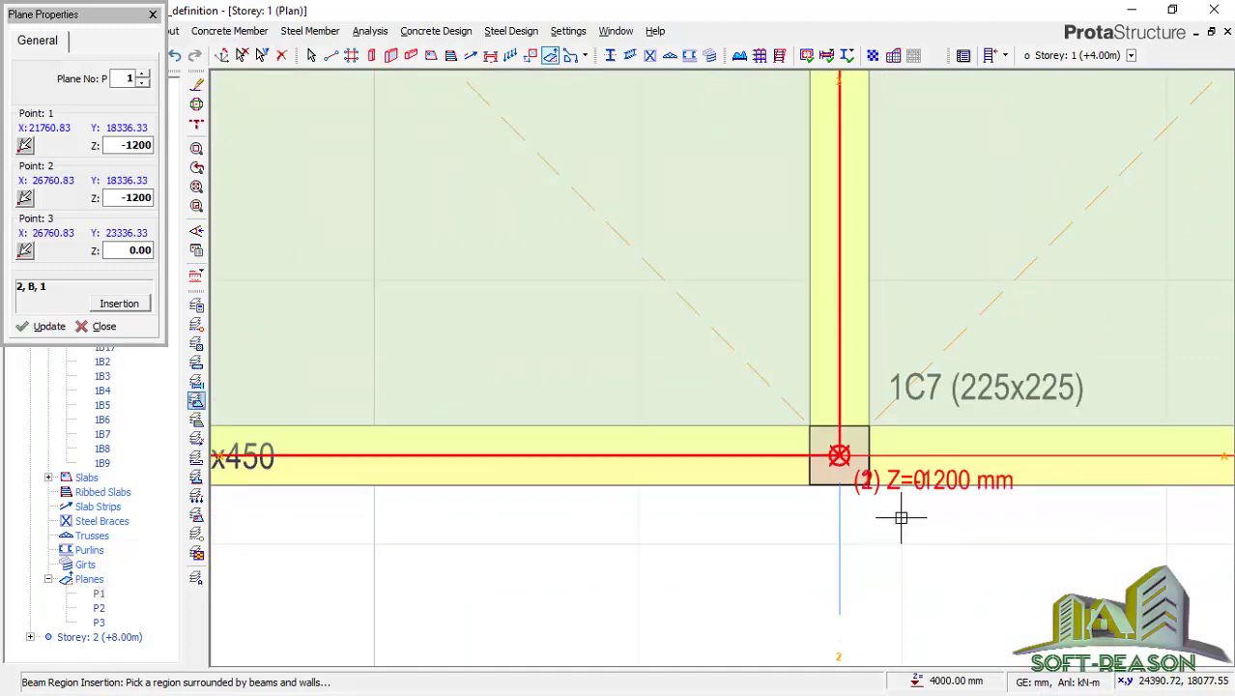
Step: Check the labels of plane P1's points 1 and 2 along axis A and close the plane properties
scroll(1025, 565, down, 3)
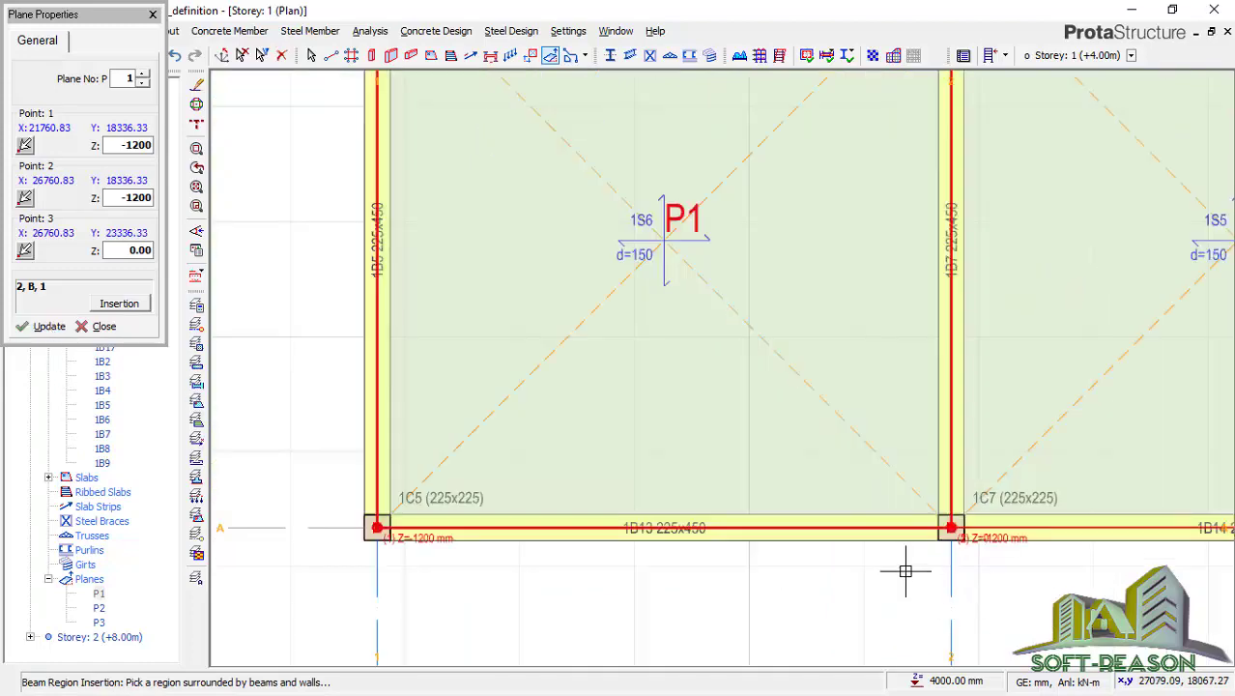
scroll(890, 581, up, 6)
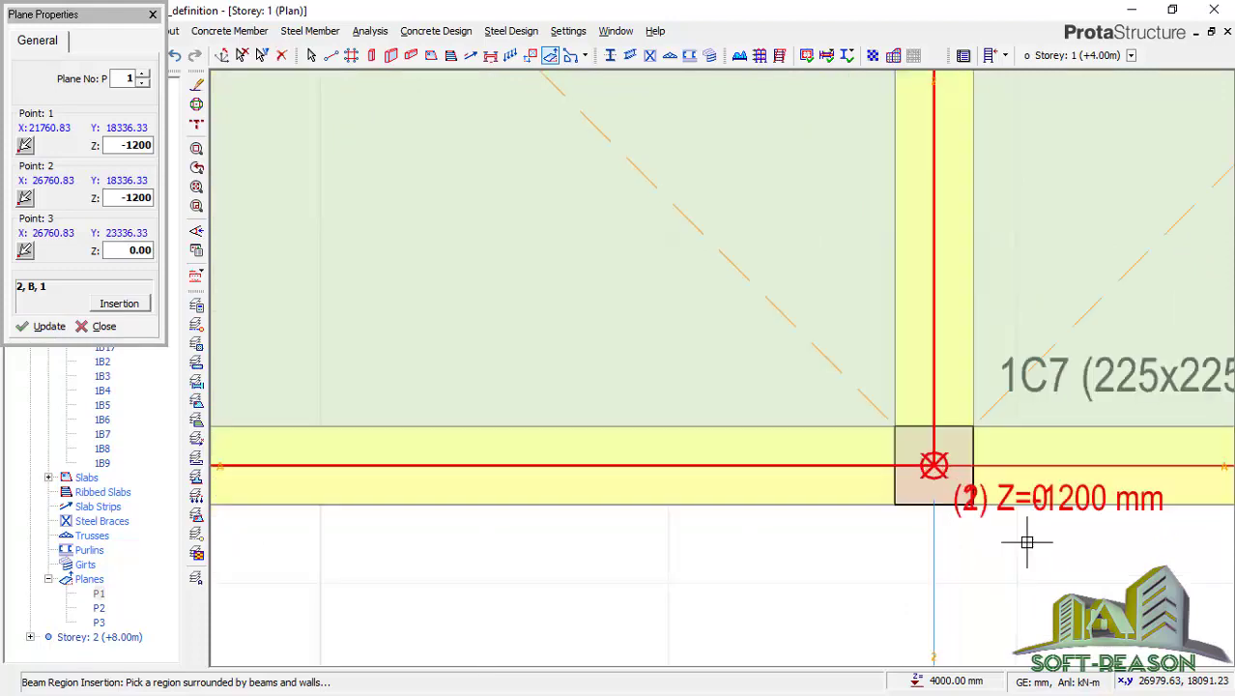
scroll(903, 450, down, 4)
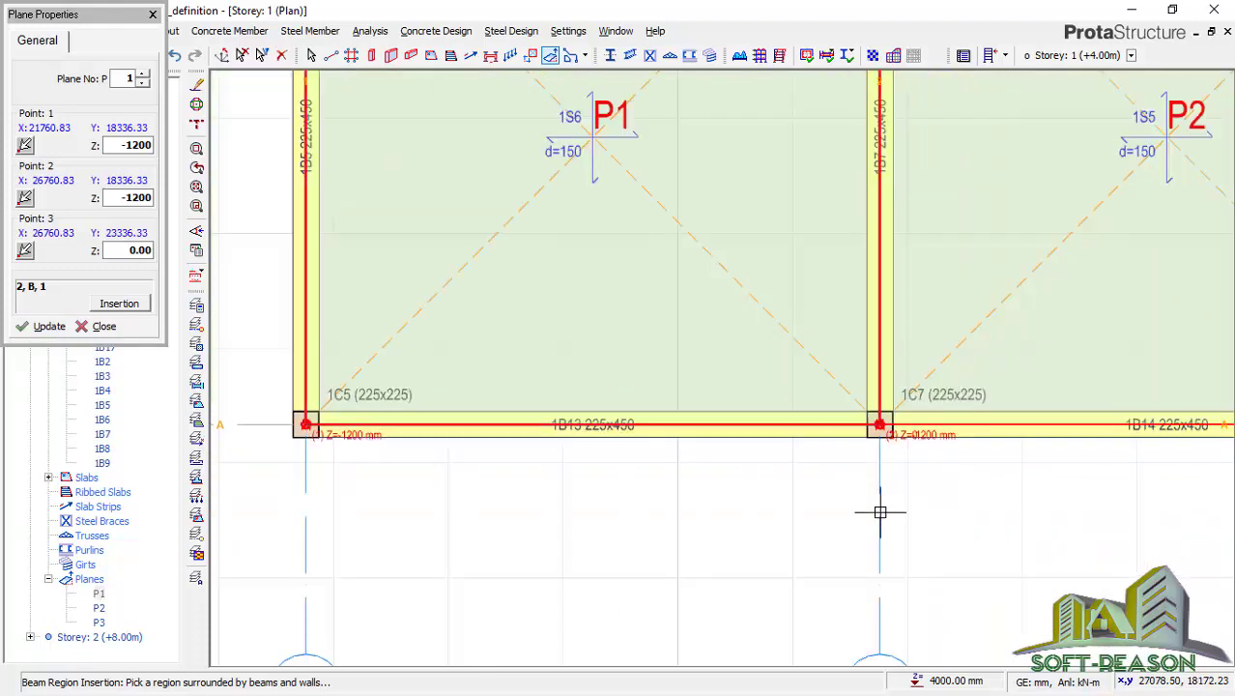
scroll(669, 496, down, 2)
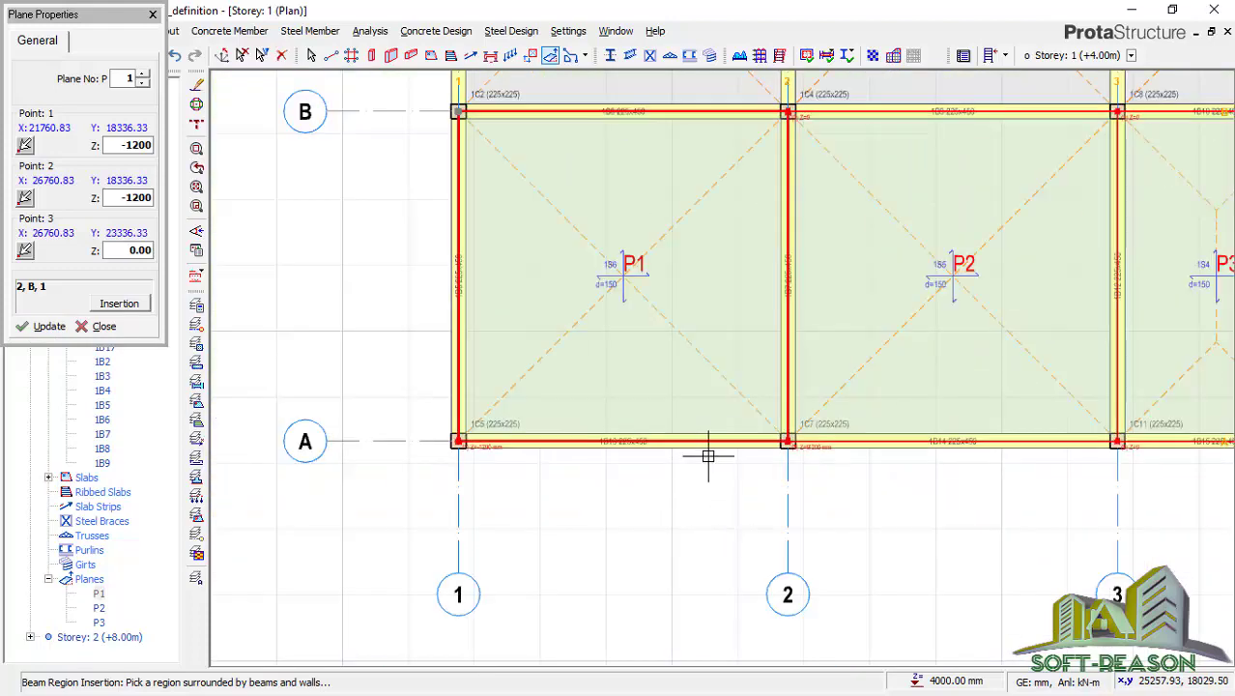
click(103, 326)
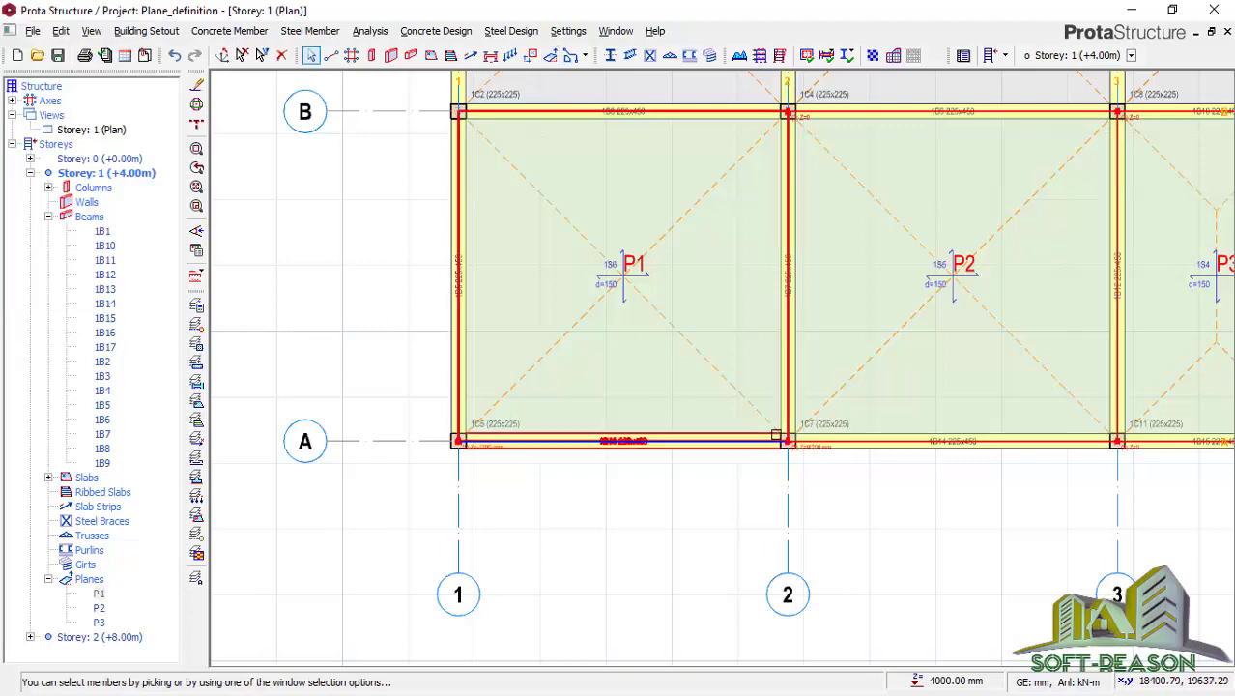
Step: Open the properties of plane P2 and set the Z values of its points 1 and 2 to -1200 mm
scroll(734, 324, up, 3)
scroll(369, 364, down, 5)
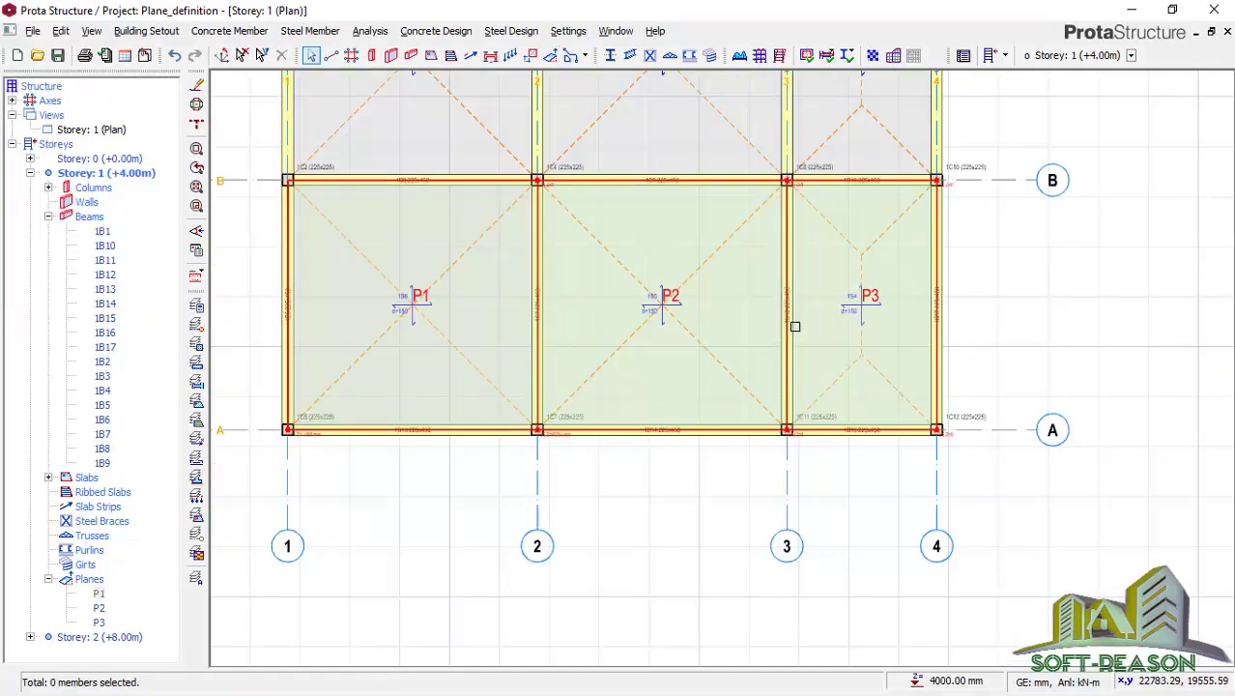
scroll(794, 325, up, 5)
scroll(567, 283, up, 2)
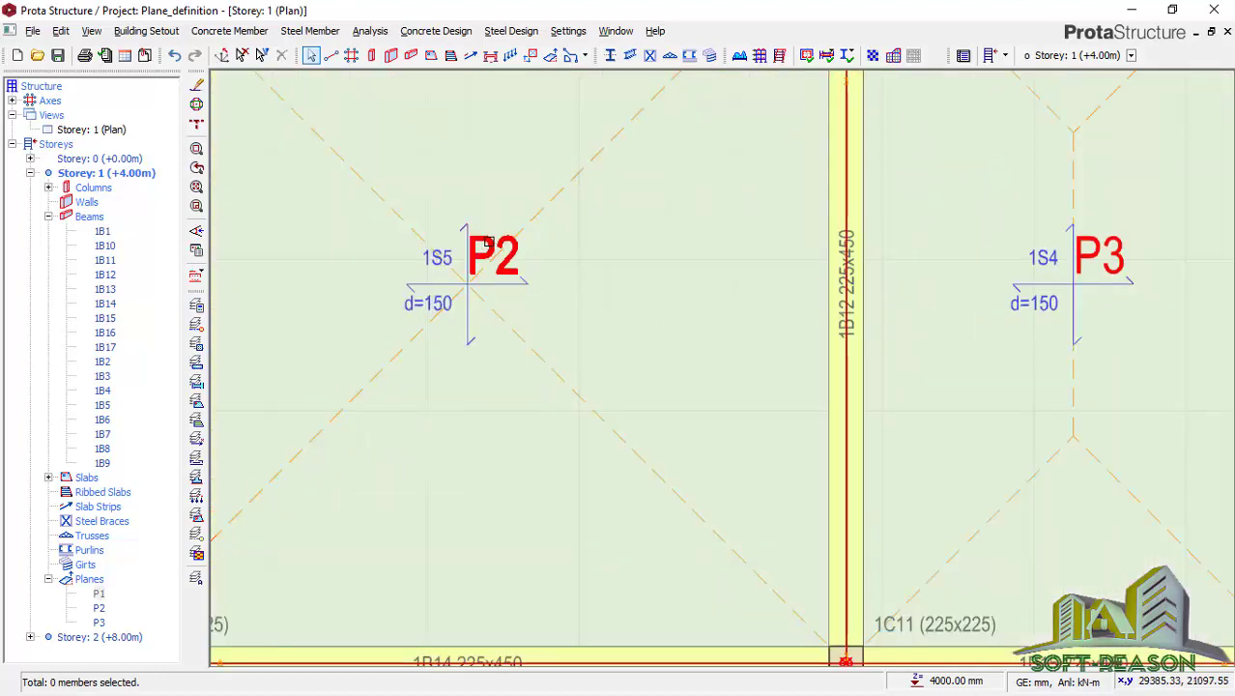
click(486, 242)
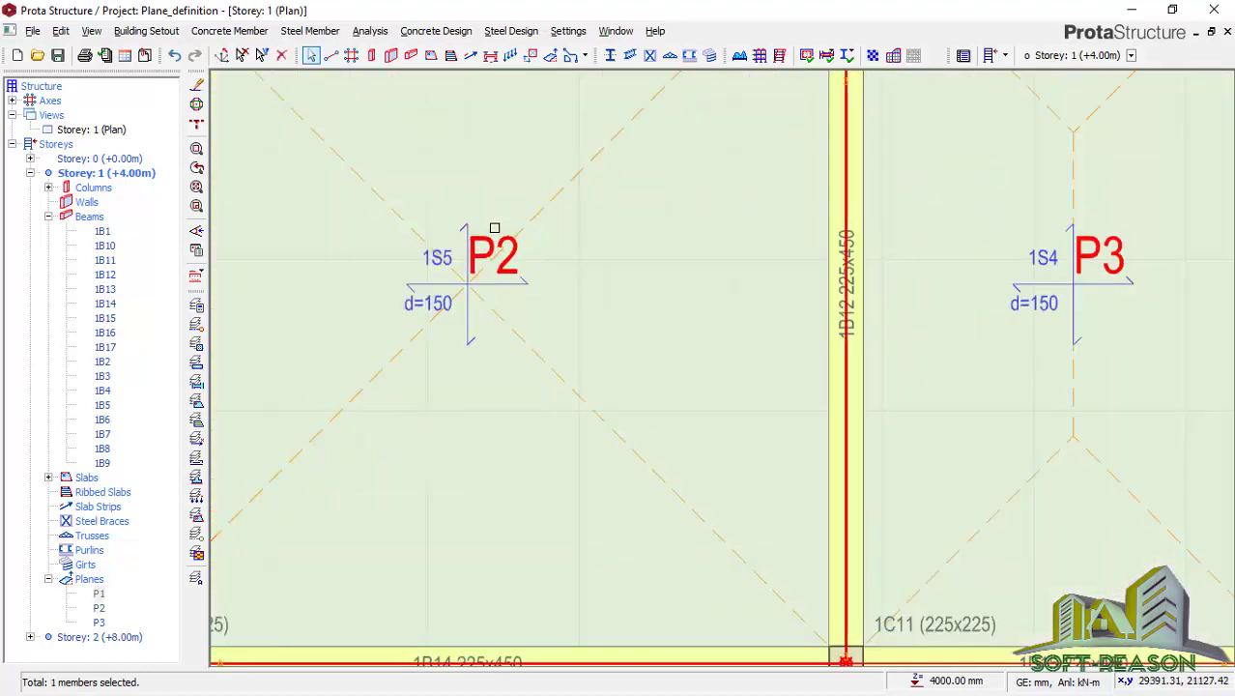
right_click(488, 226)
click(548, 243)
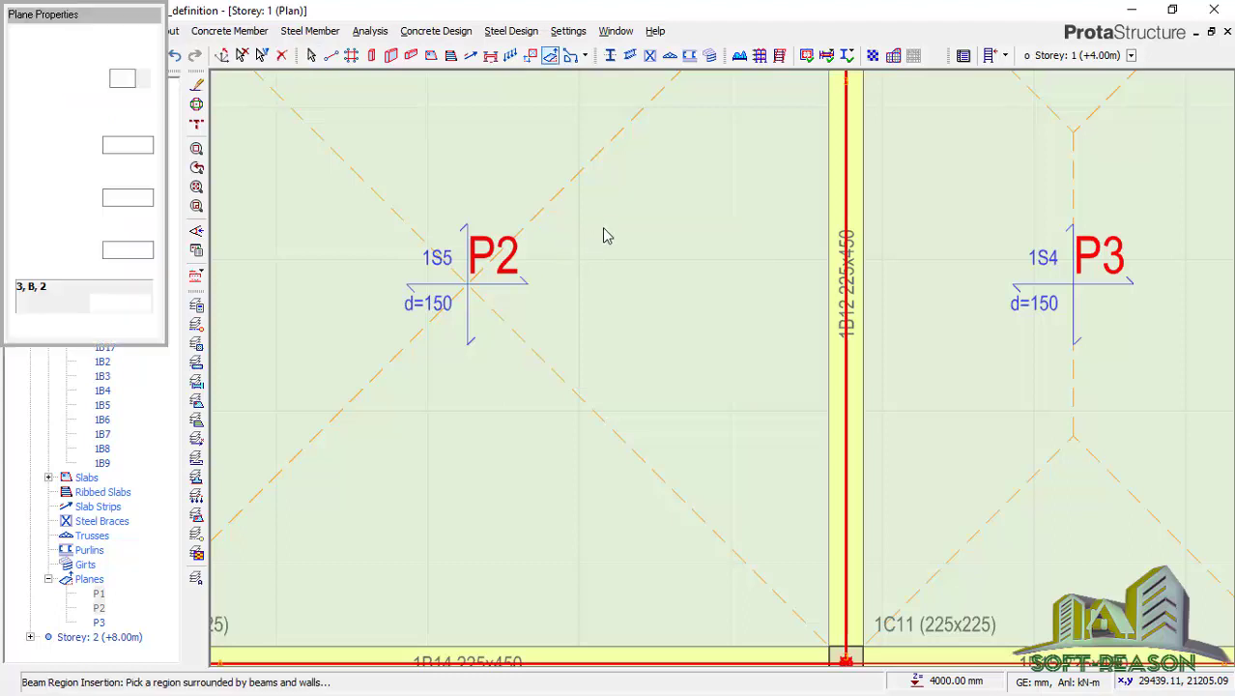
scroll(638, 193, down, 2)
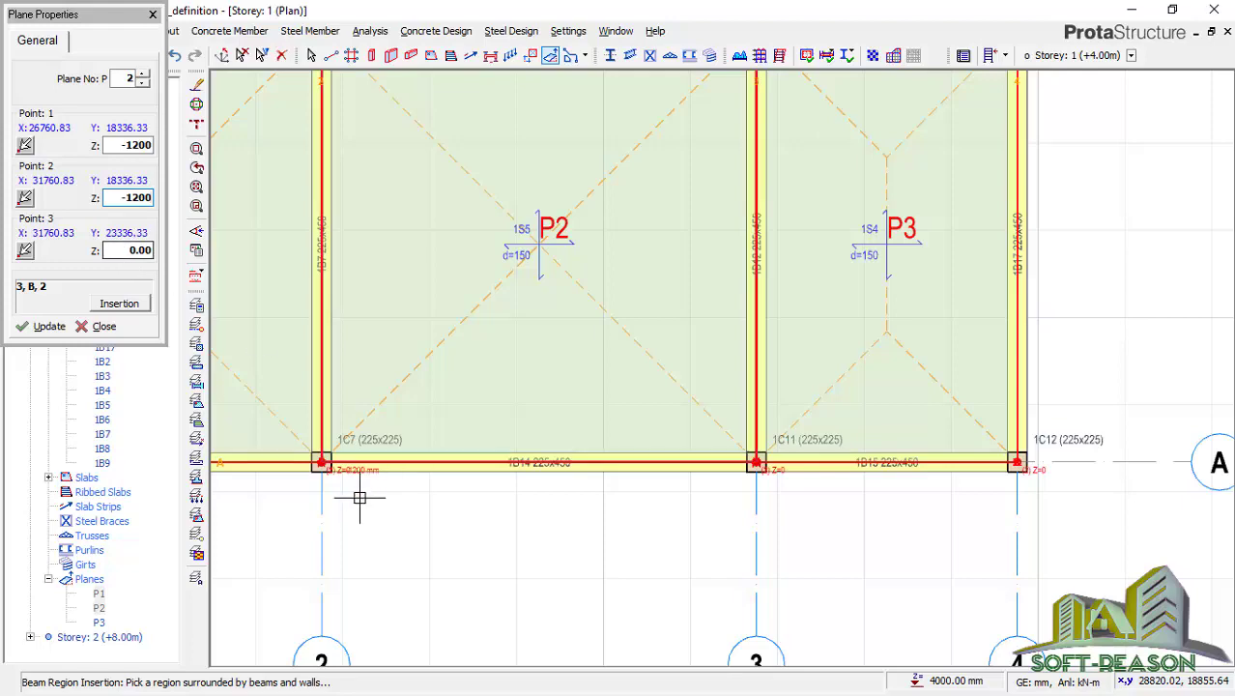
Step: Examine the overlapping point and Z labels at columns A/2 and A/3 along the edge of plane P2
scroll(350, 490, up, 2)
scroll(327, 470, up, 3)
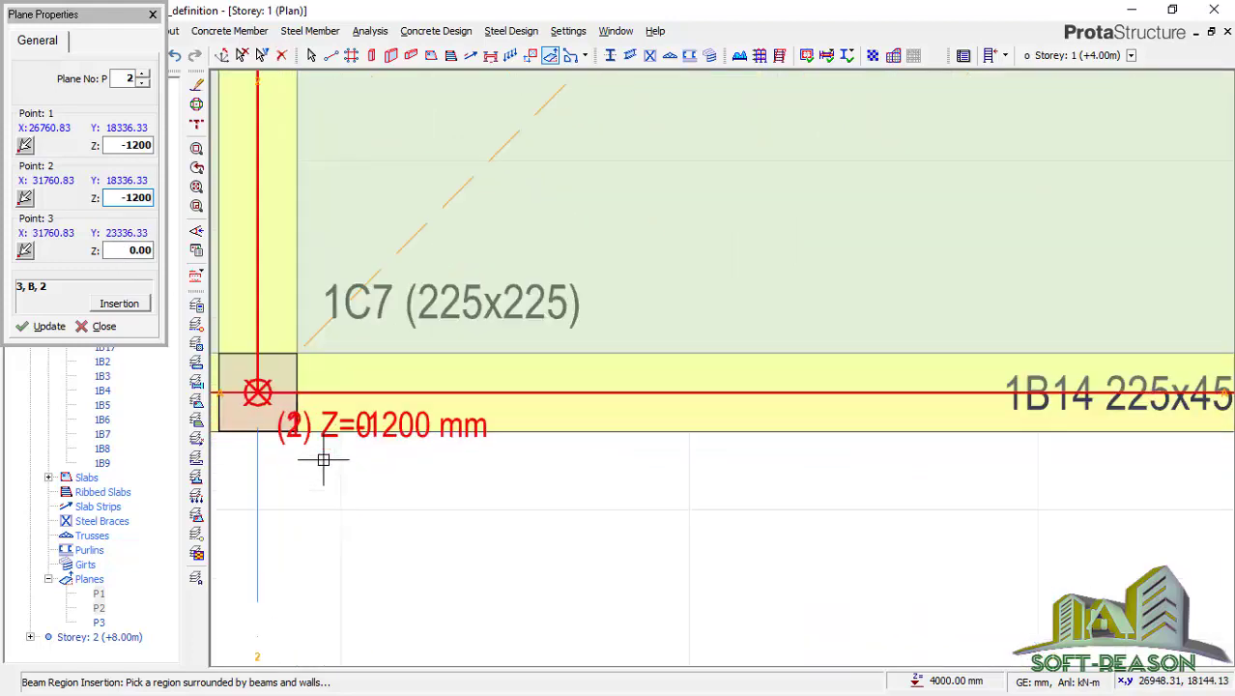
scroll(266, 343, down, 1)
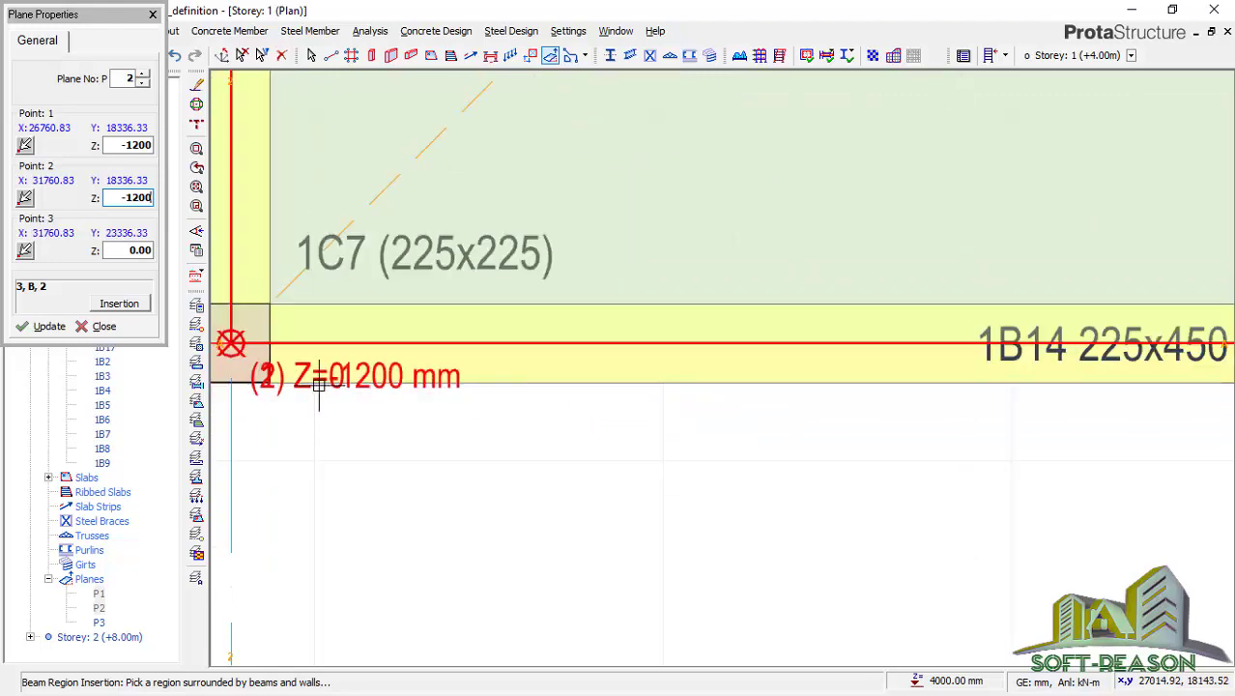
scroll(320, 384, up, 3)
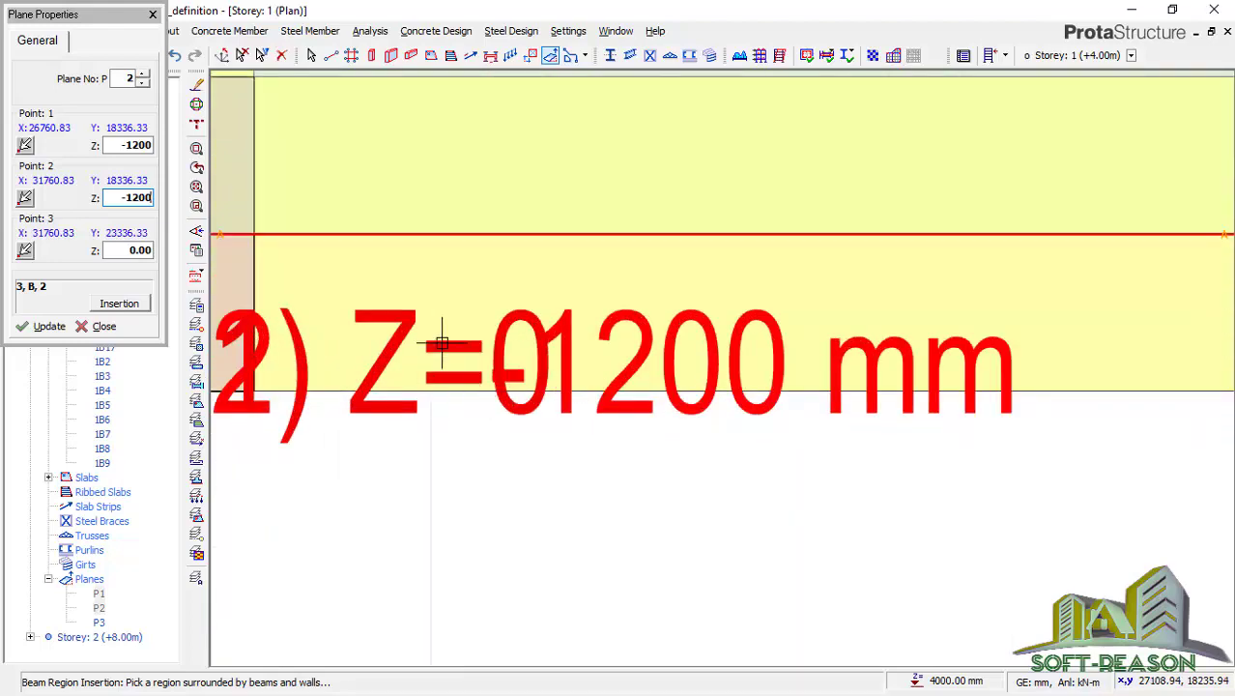
scroll(541, 382, down, 3)
scroll(359, 365, down, 3)
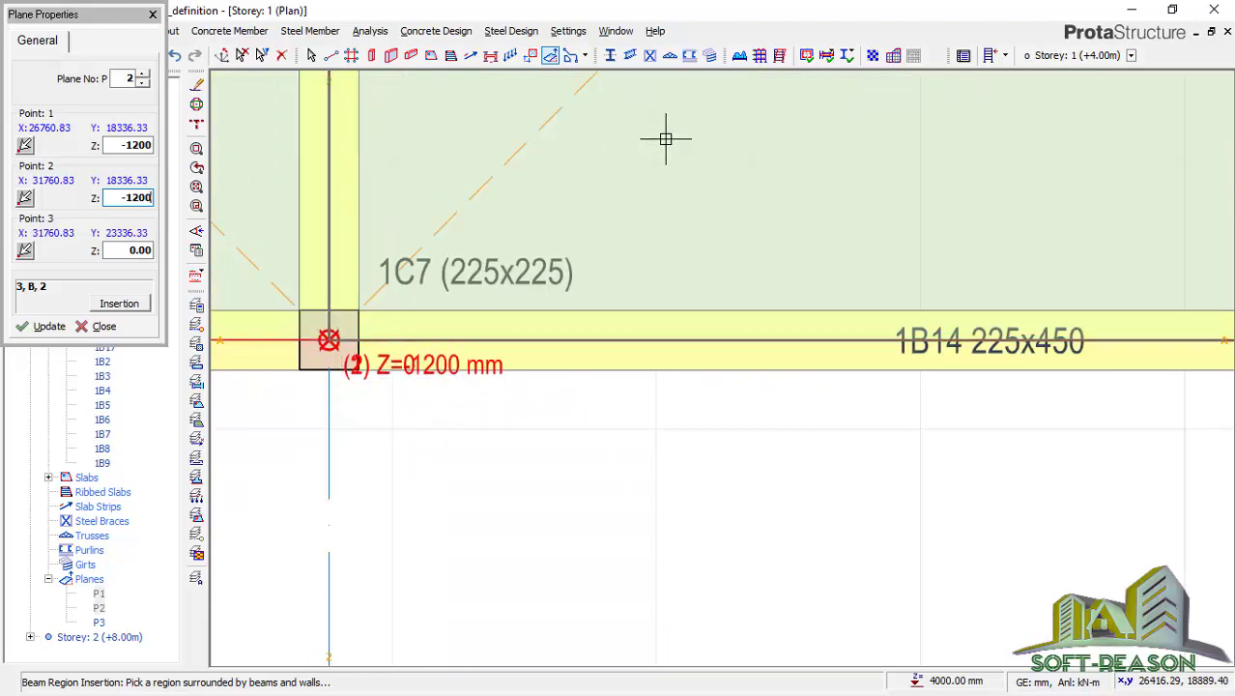
scroll(446, 388, down, 2)
scroll(965, 419, up, 3)
scroll(689, 396, up, 2)
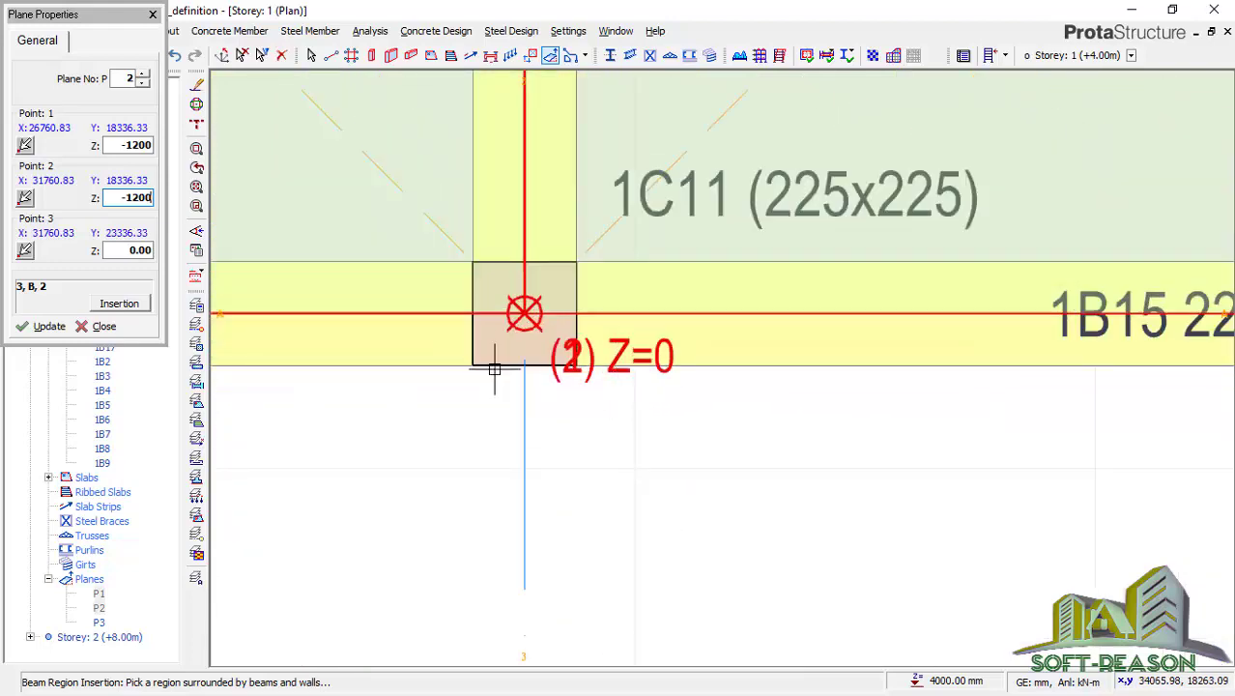
scroll(643, 376, down, 1)
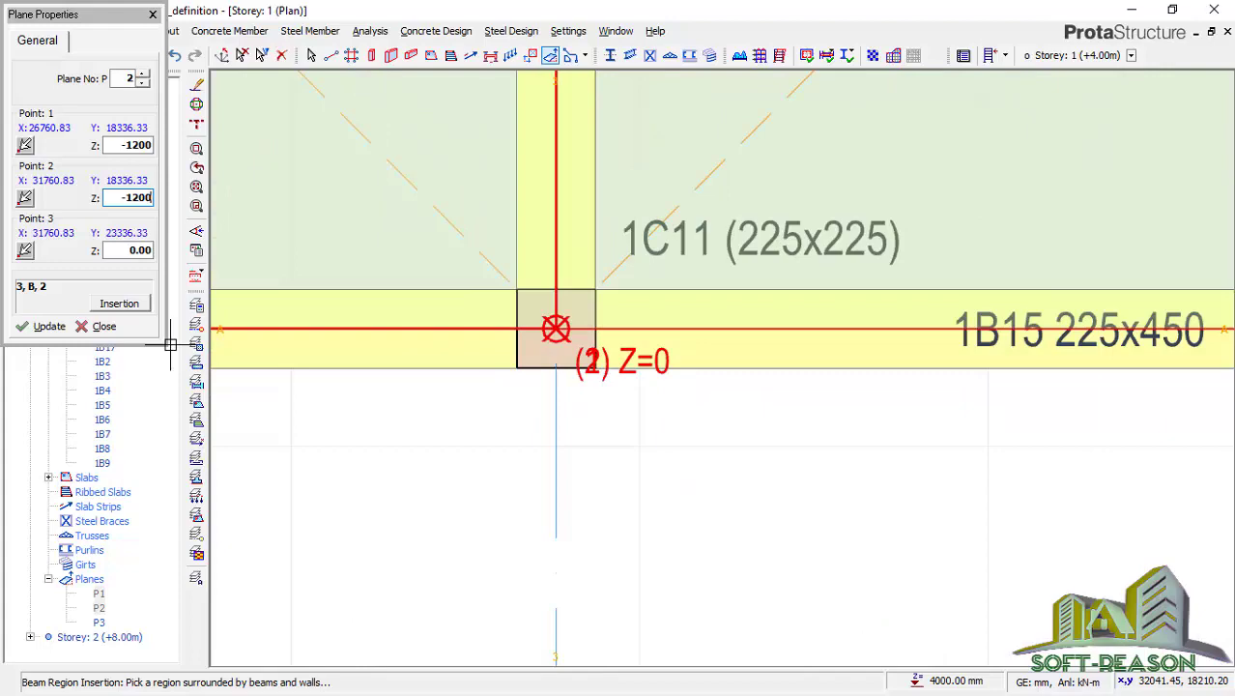
Step: Update plane P2 with the lowered points, check the label at A/3 and close the plane properties
click(41, 336)
scroll(702, 387, up, 1)
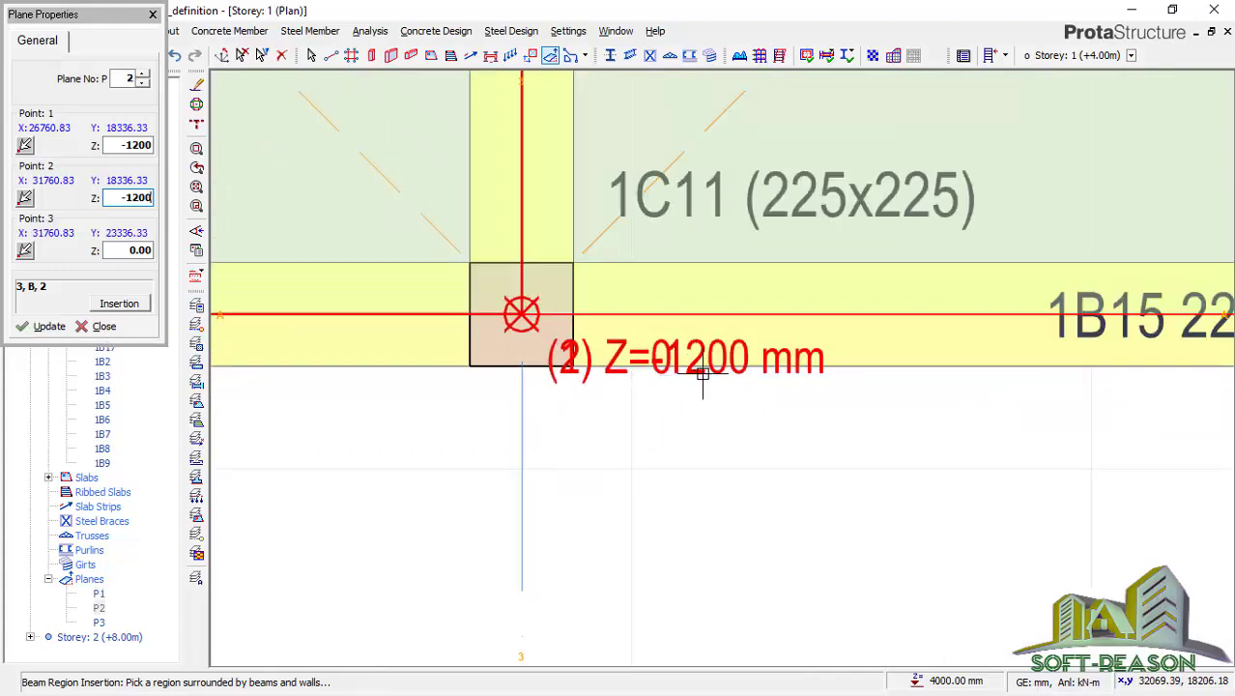
scroll(719, 433, down, 2)
scroll(719, 434, down, 2)
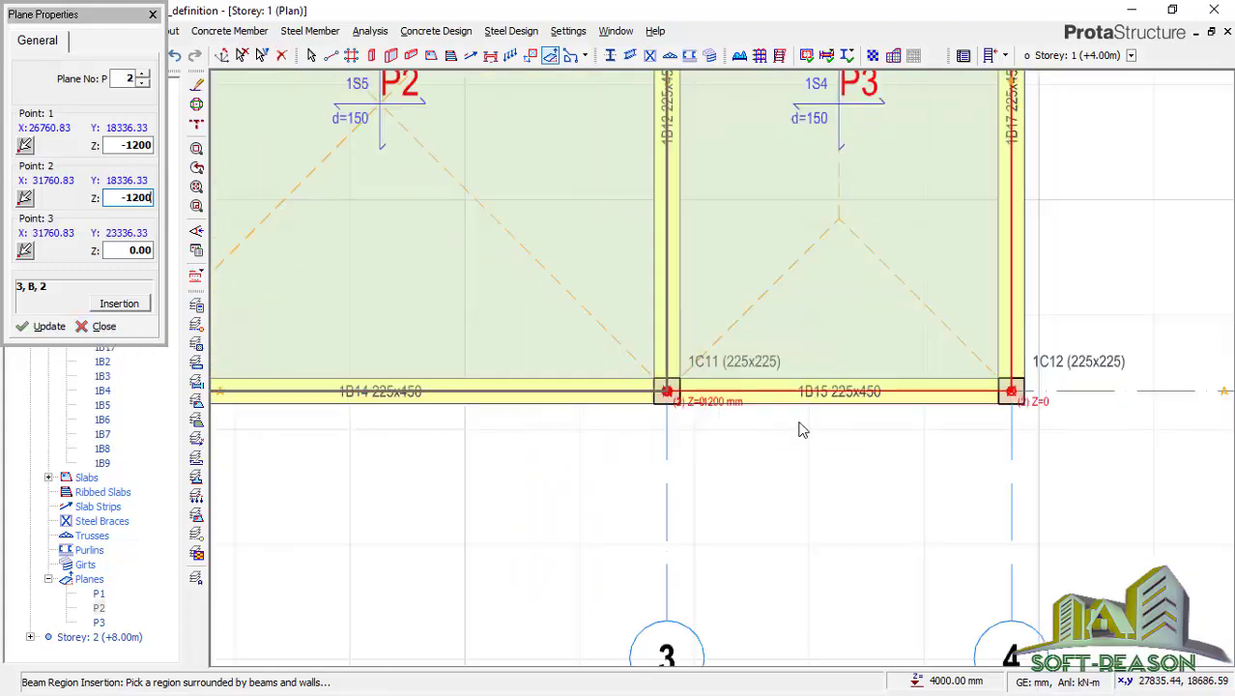
click(106, 328)
Step: Set the Z values of points 1 and 2 of plane P3 to -1200 mm and update the plane
scroll(829, 536, down, 1)
scroll(851, 265, up, 1)
scroll(851, 266, up, 1)
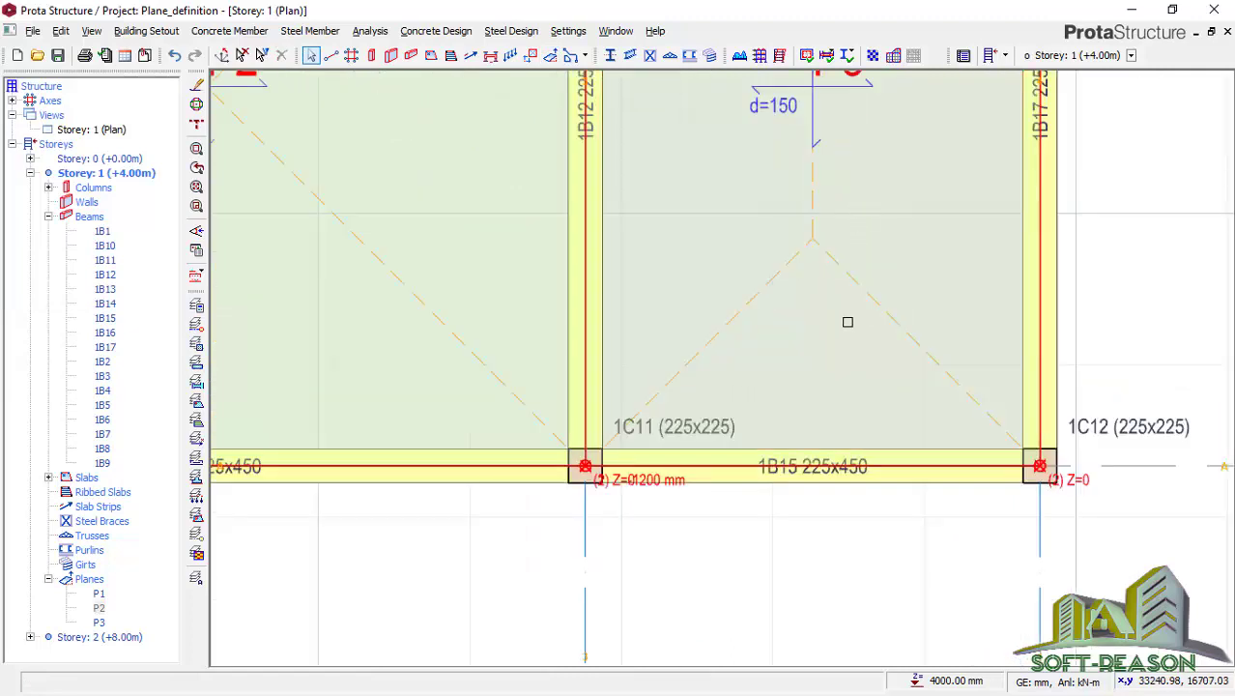
scroll(847, 320, down, 1)
click(846, 111)
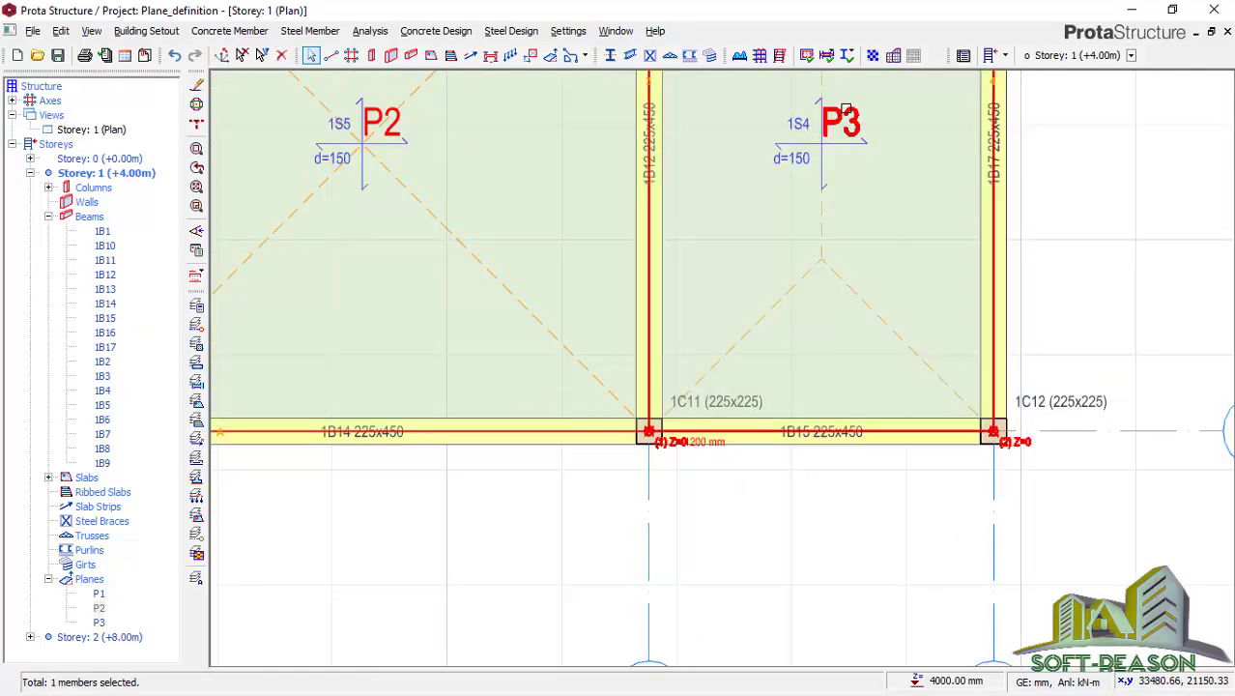
right_click(846, 110)
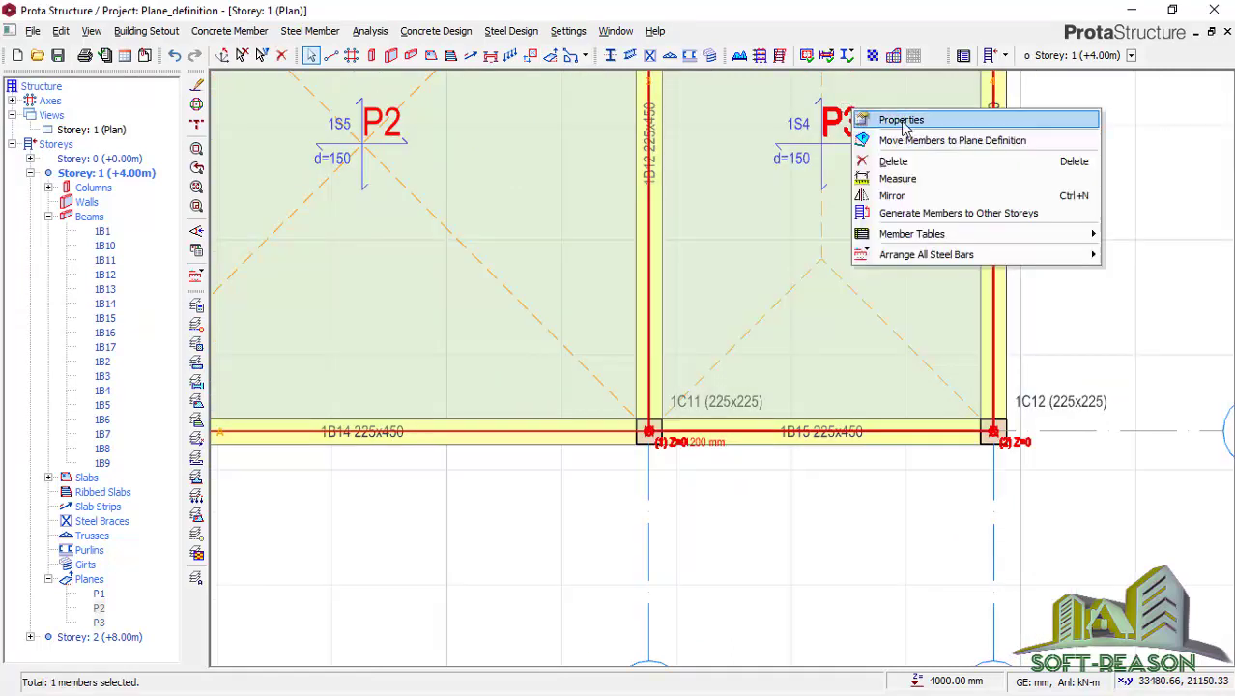
click(905, 126)
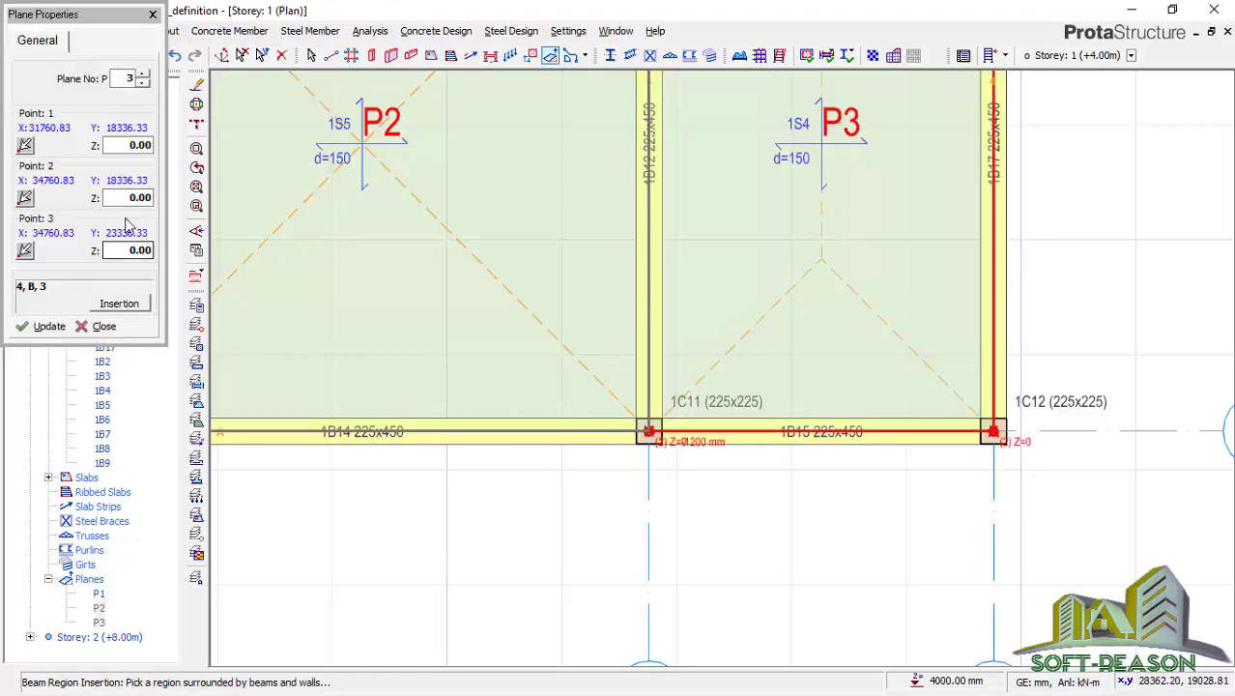
double_click(143, 145)
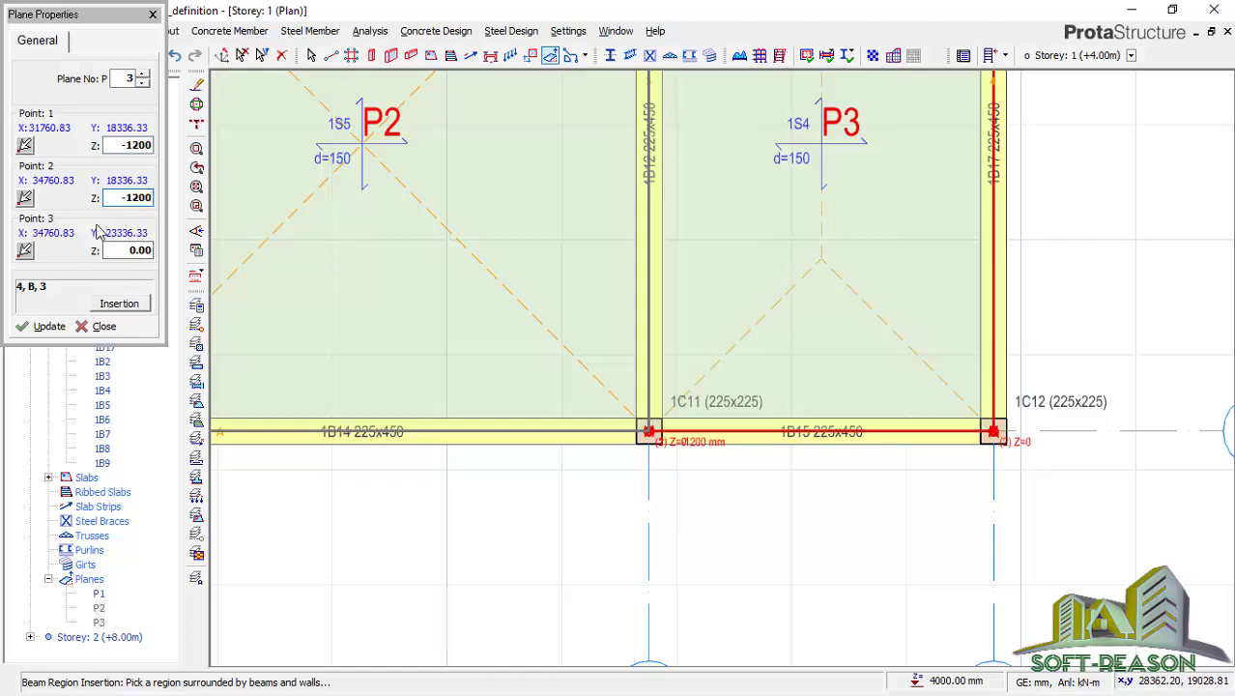
click(45, 328)
Step: Check the Z labels of plane P3's points at A/3 and A/4 and close the plane properties
scroll(1045, 452, up, 3)
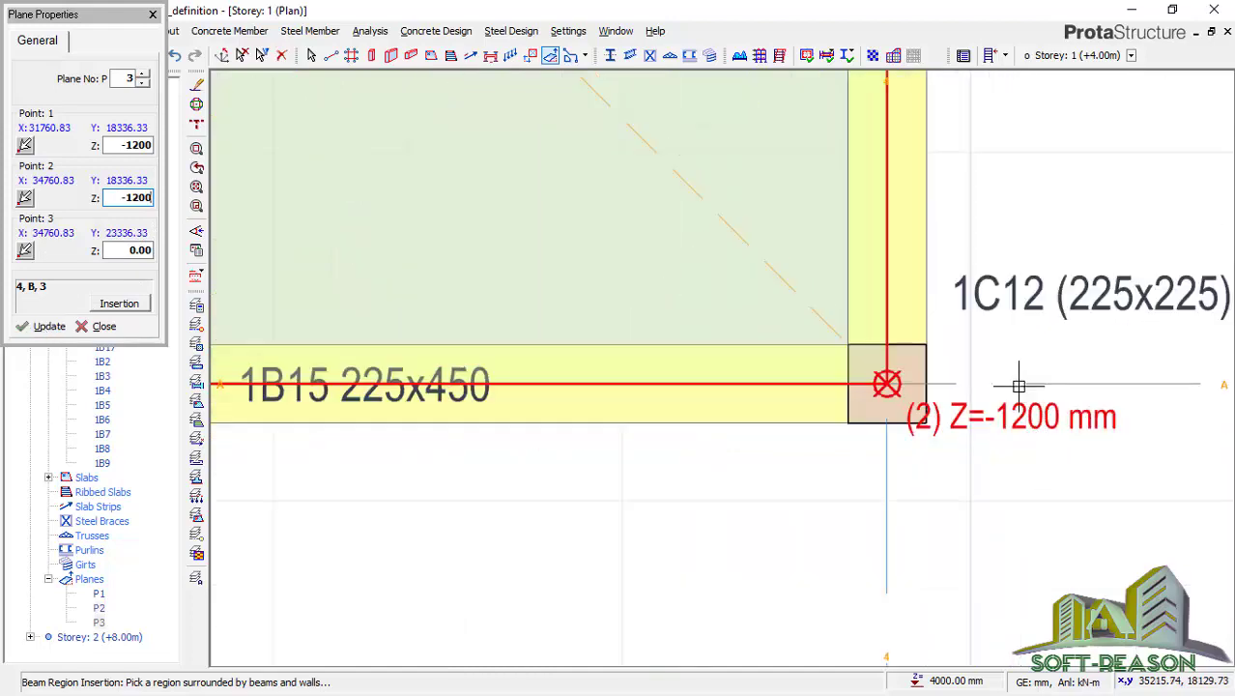
scroll(1041, 461, down, 1)
scroll(1024, 415, up, 2)
scroll(1072, 425, down, 2)
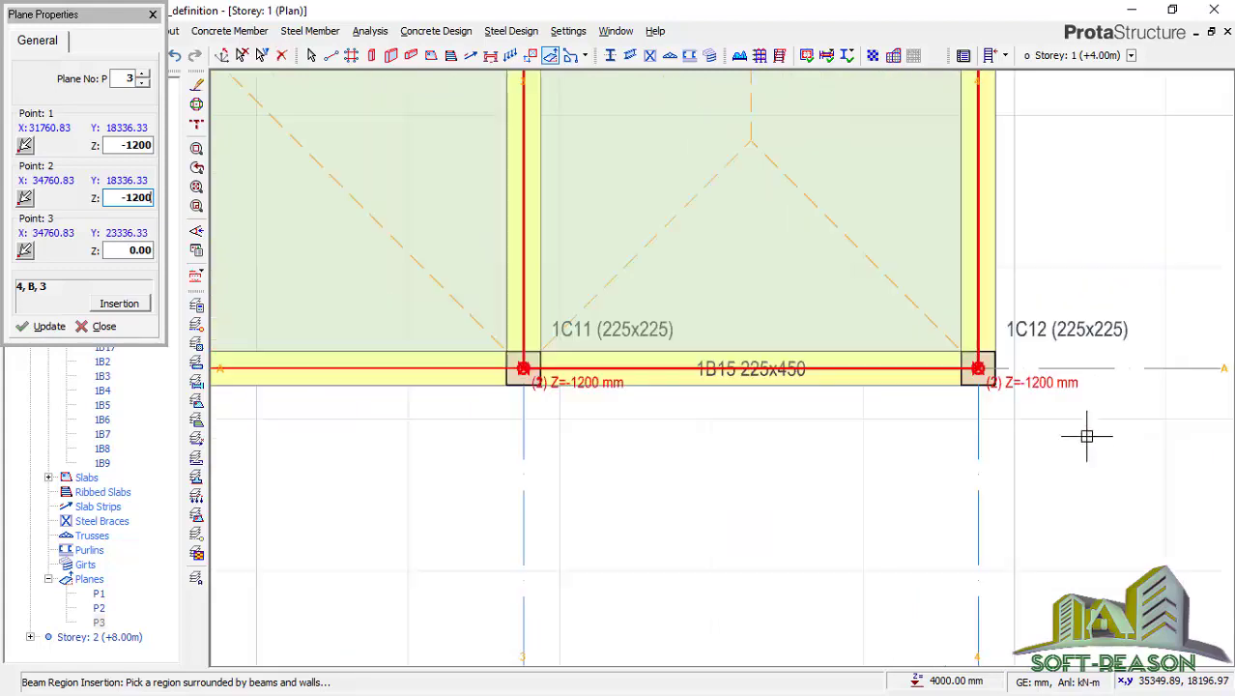
scroll(1071, 483, down, 1)
scroll(1071, 512, down, 1)
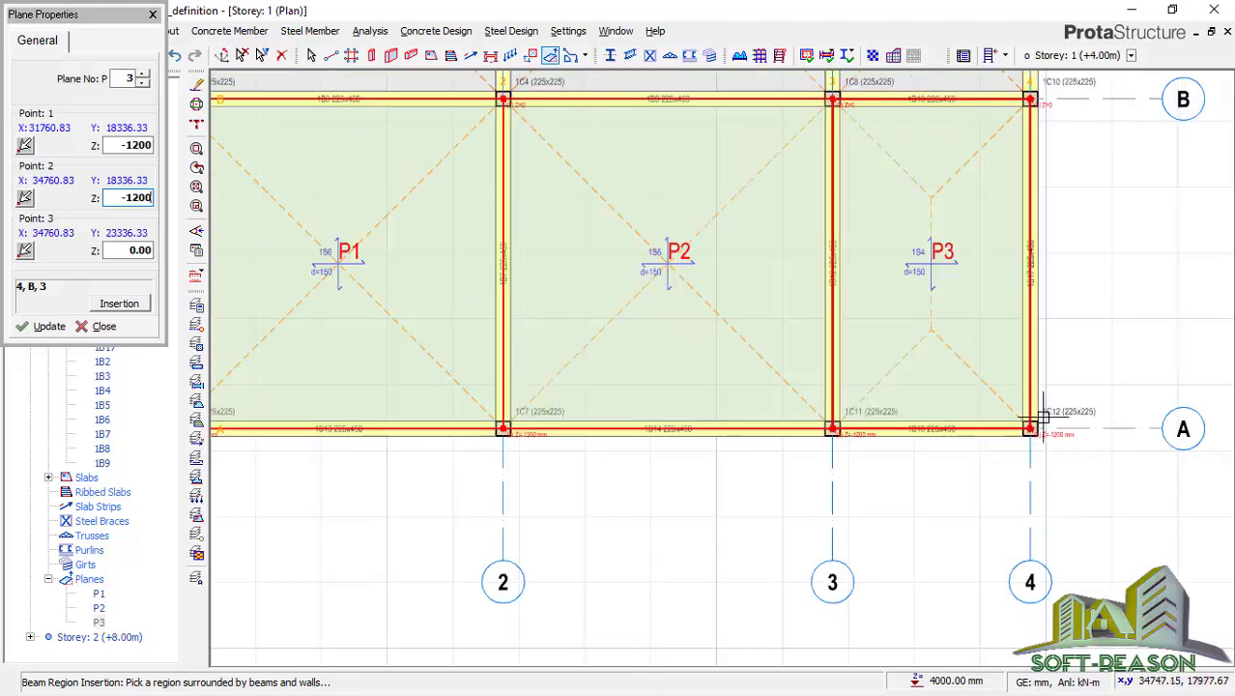
scroll(1028, 452, down, 3)
scroll(860, 394, up, 2)
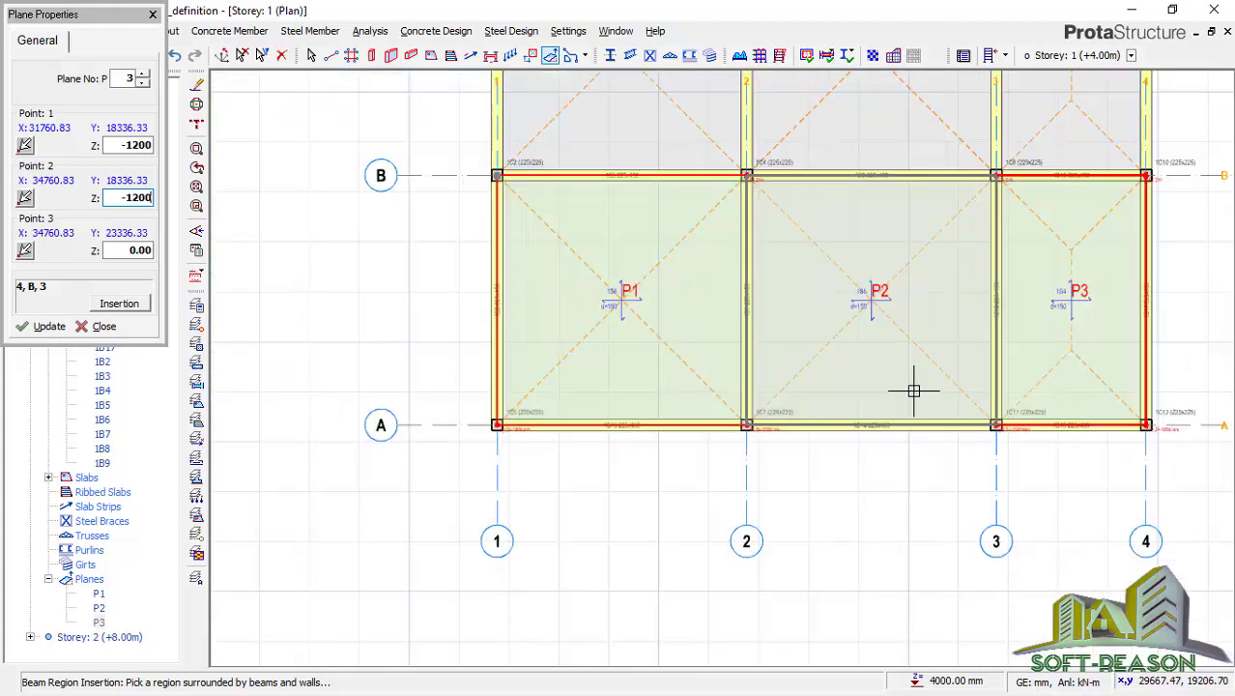
click(104, 327)
Step: Switch the Storey 1 view from plan to 3D and turn the model towards the sloped bays
right_click(104, 129)
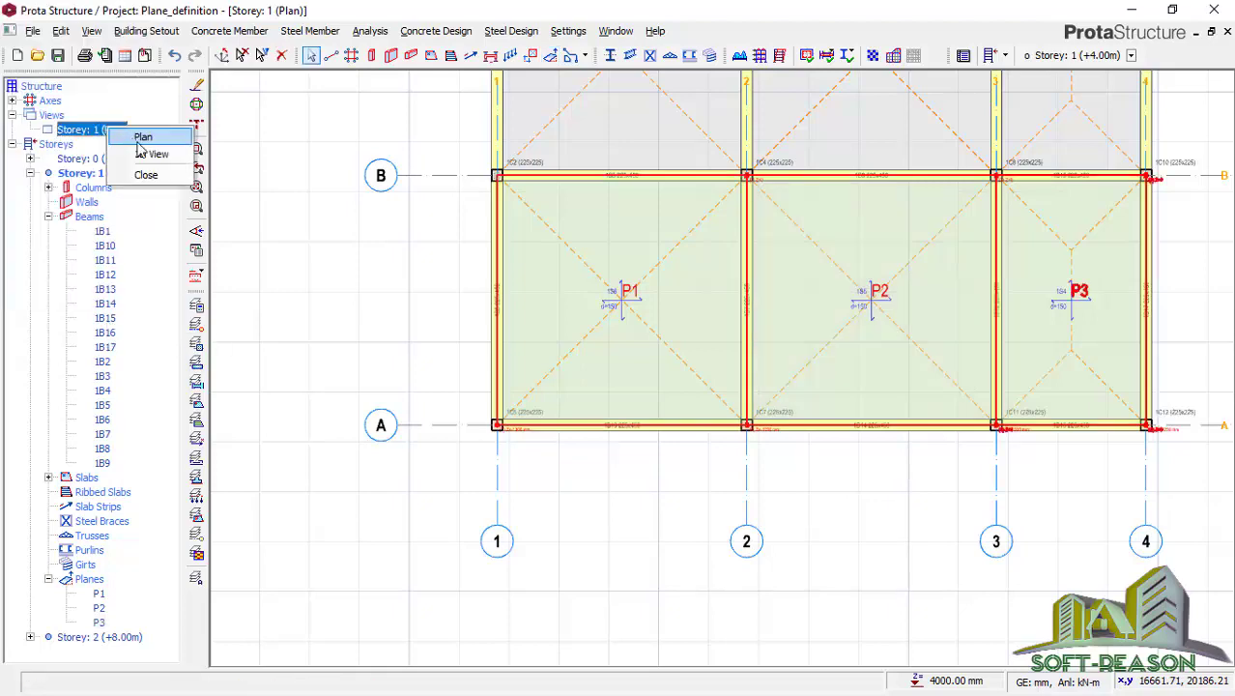
click(150, 154)
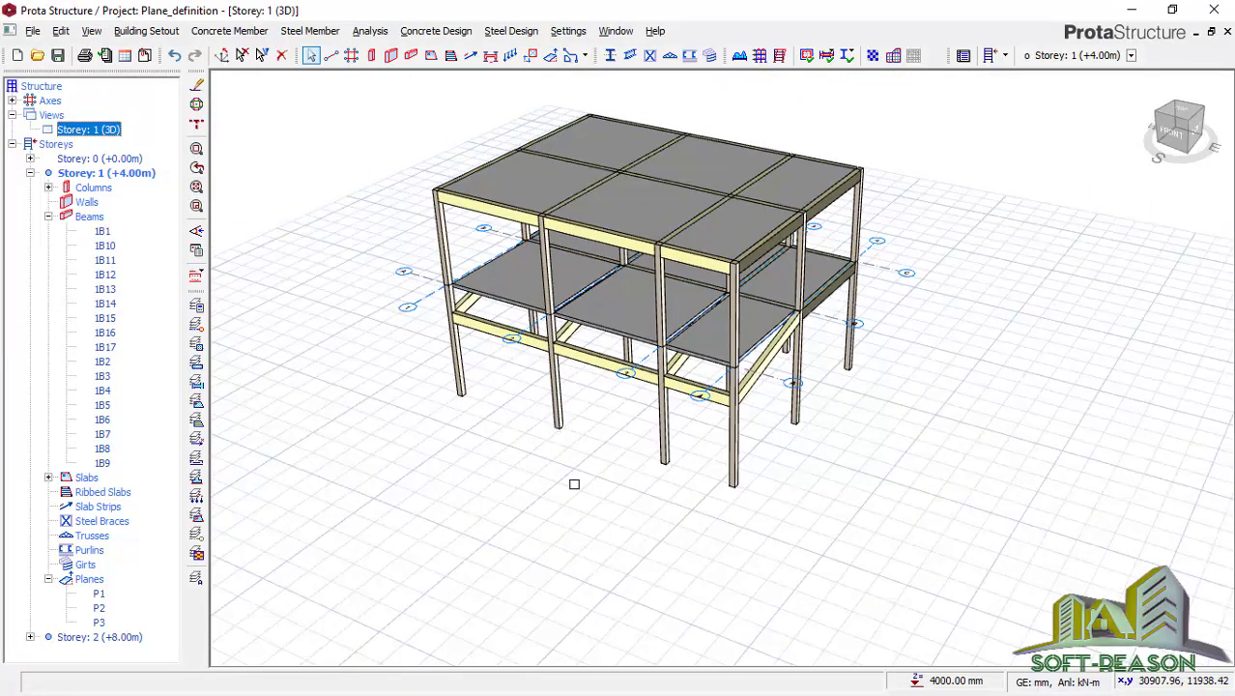
middle_drag(522, 403, 391, 462)
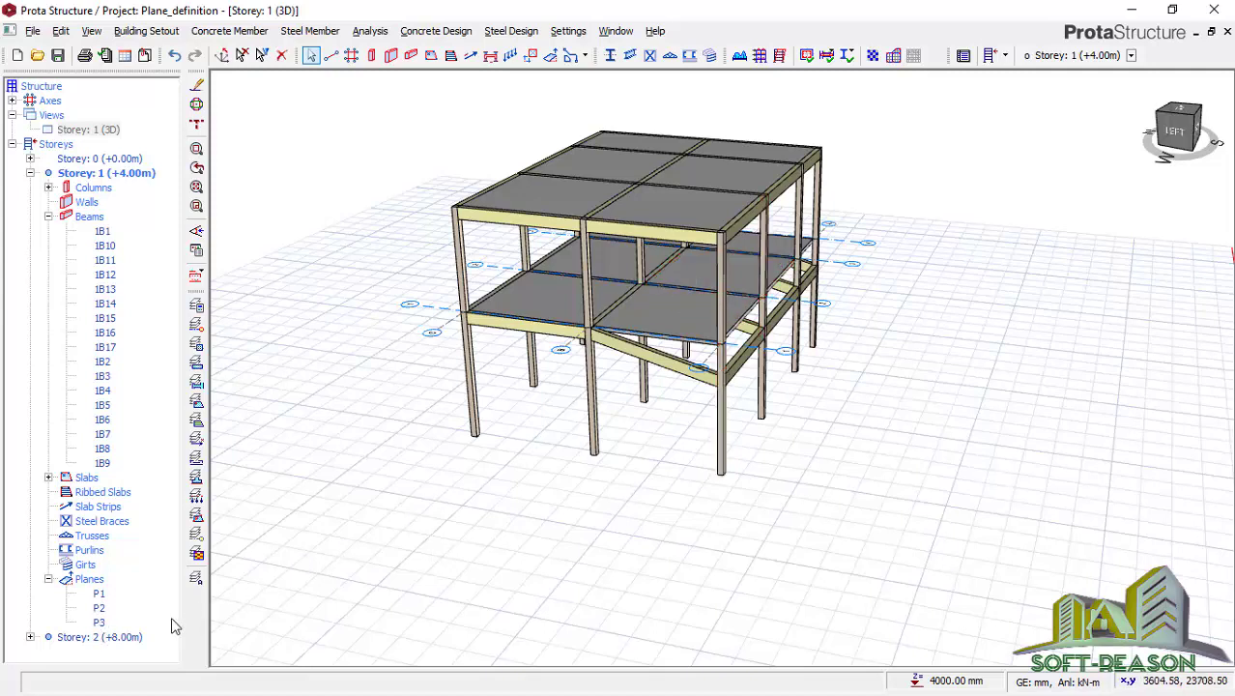
Step: Move the members within and along plane P1 to its plane definition and accept the adjustment
click(98, 594)
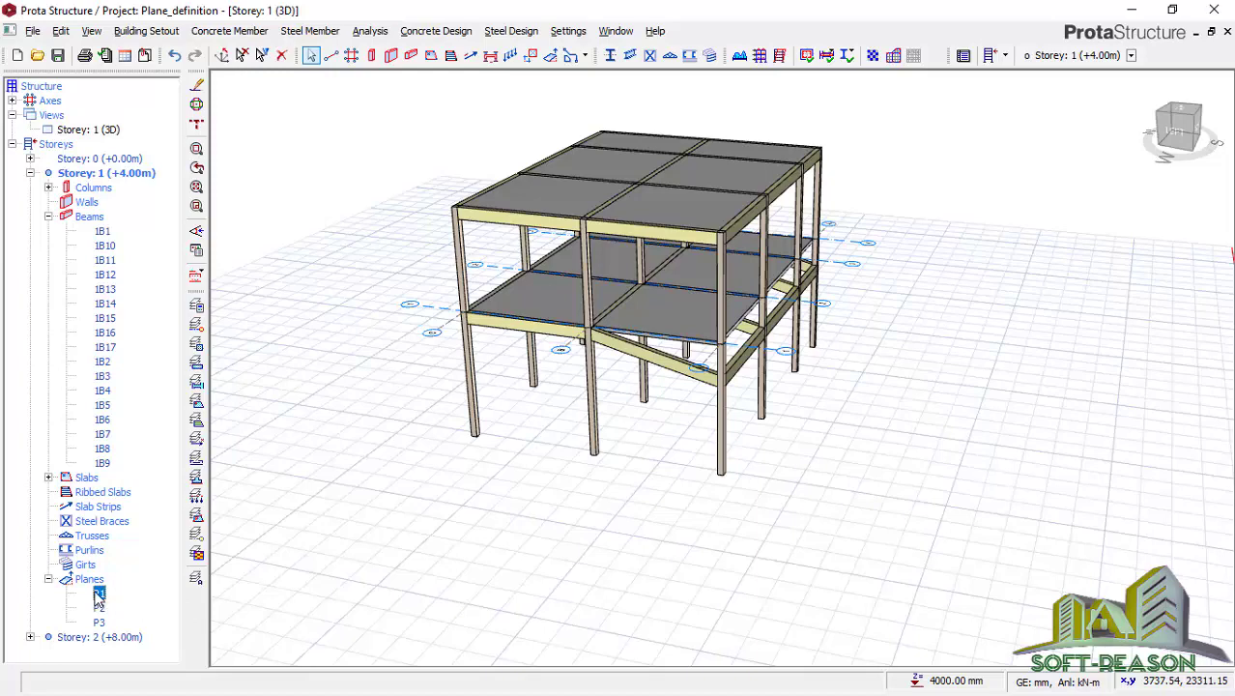
right_click(354, 244)
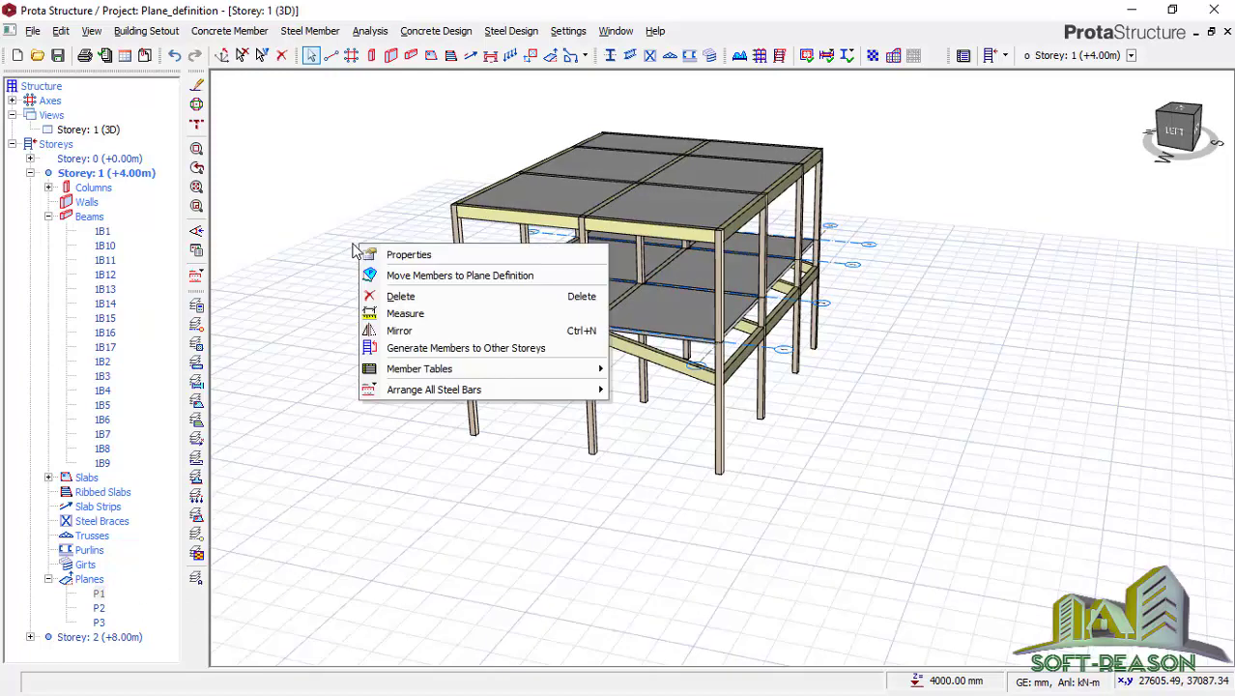
click(454, 276)
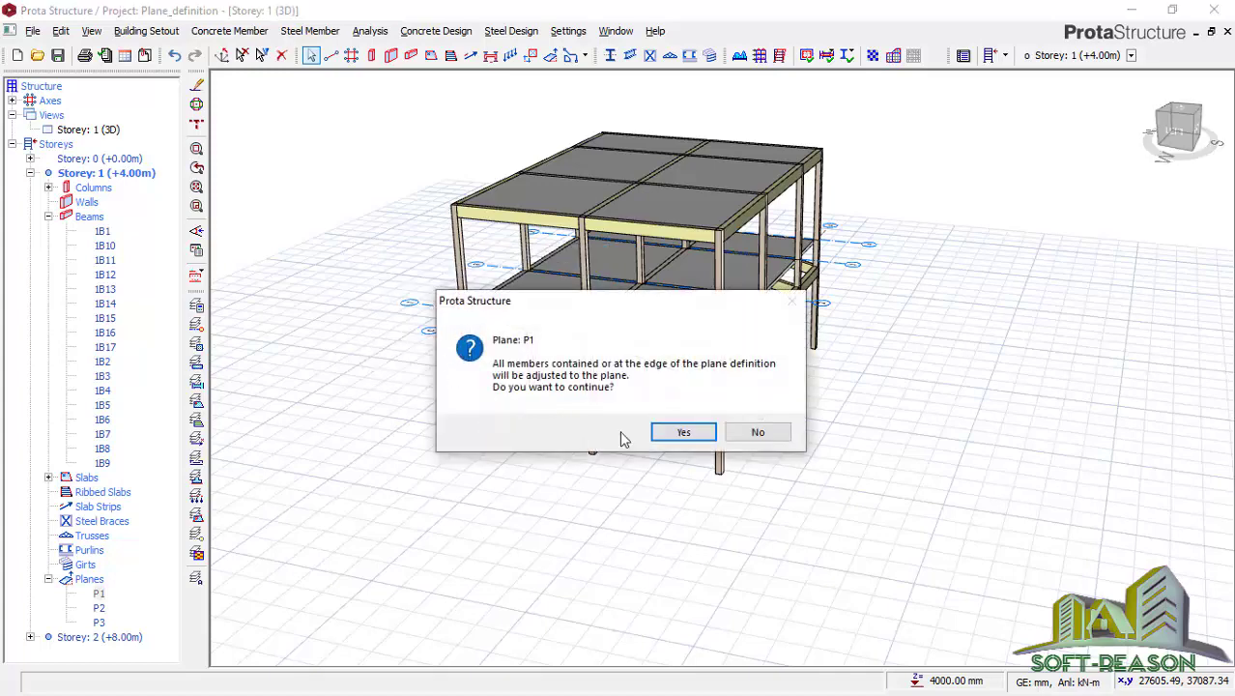
click(681, 434)
Step: Inspect the slab of the P1 bay and how it meets the edge beams and column A/1 in 3D
scroll(679, 473, up, 5)
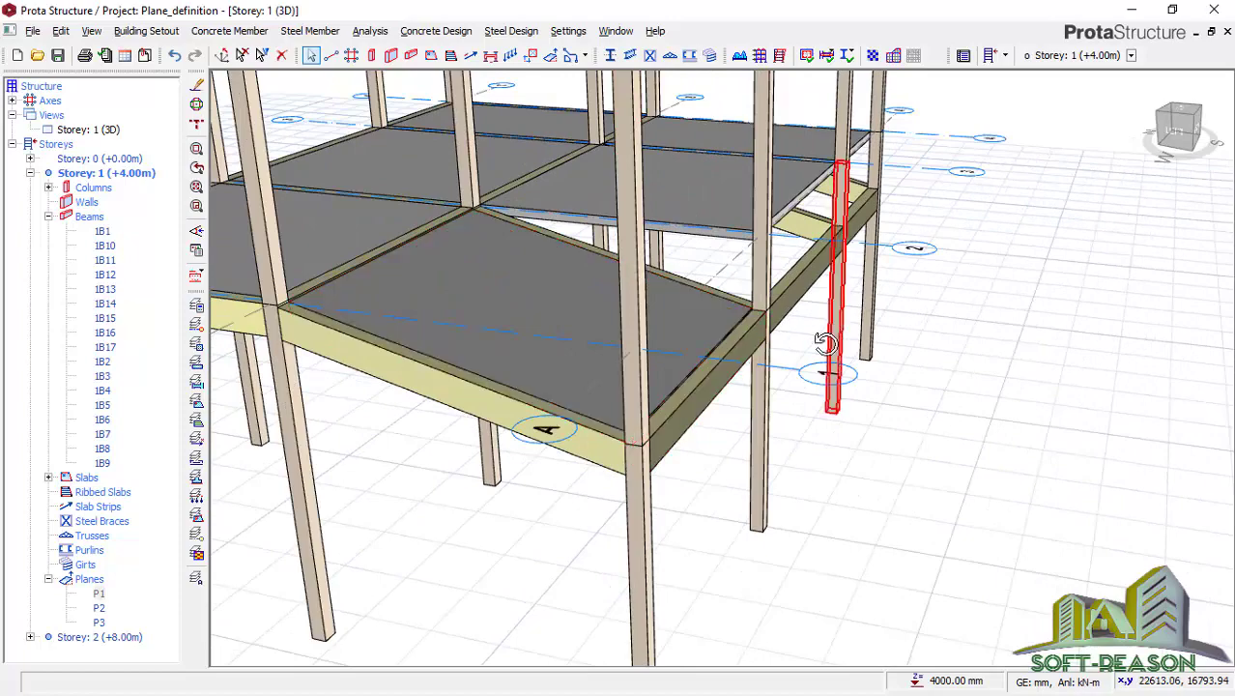
middle_drag(816, 344, 672, 353)
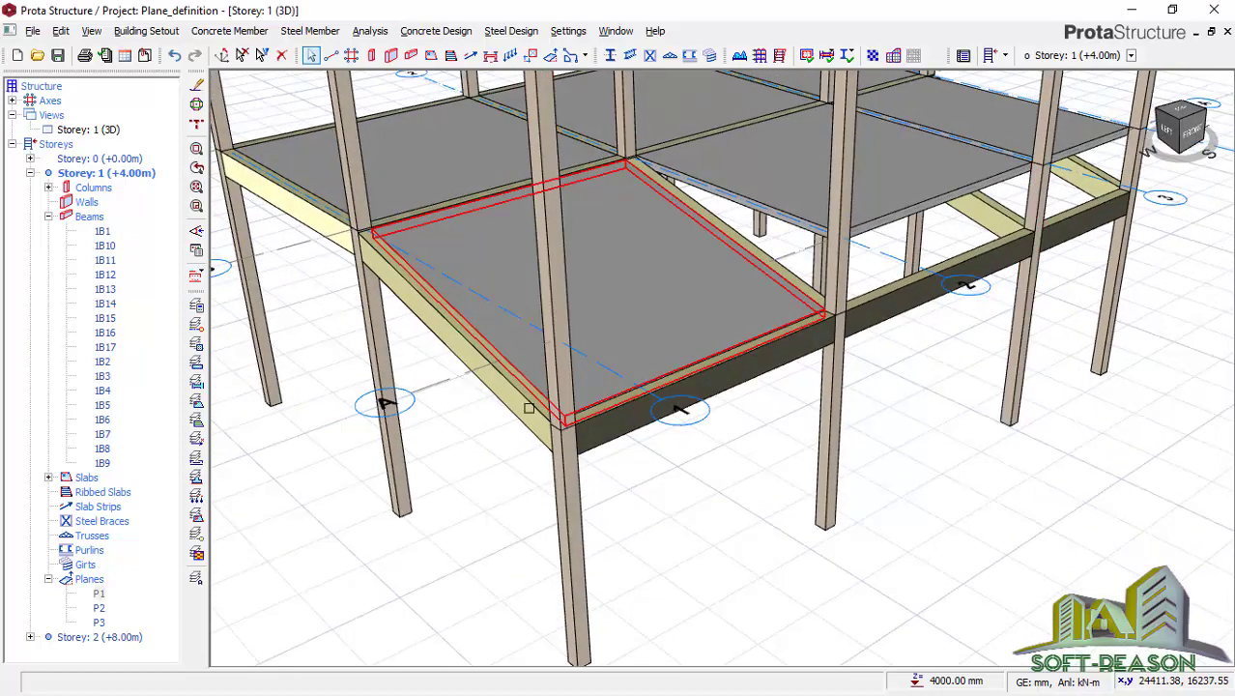
scroll(552, 425, up, 4)
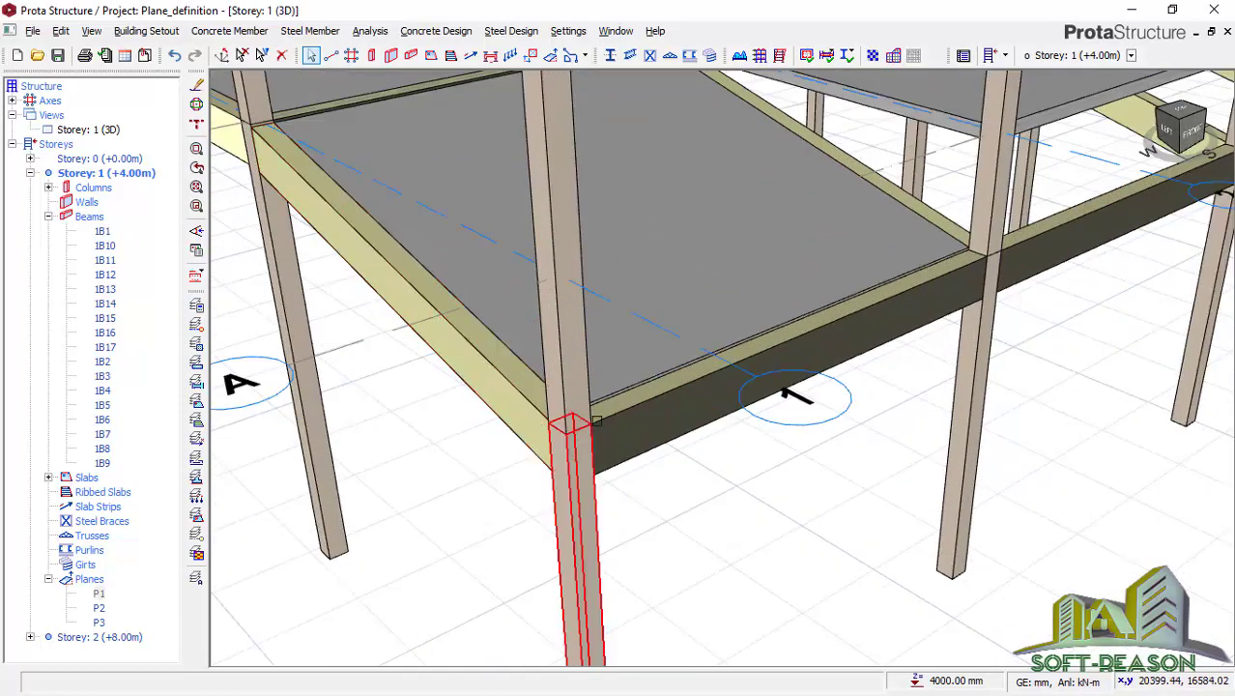
scroll(596, 421, down, 2)
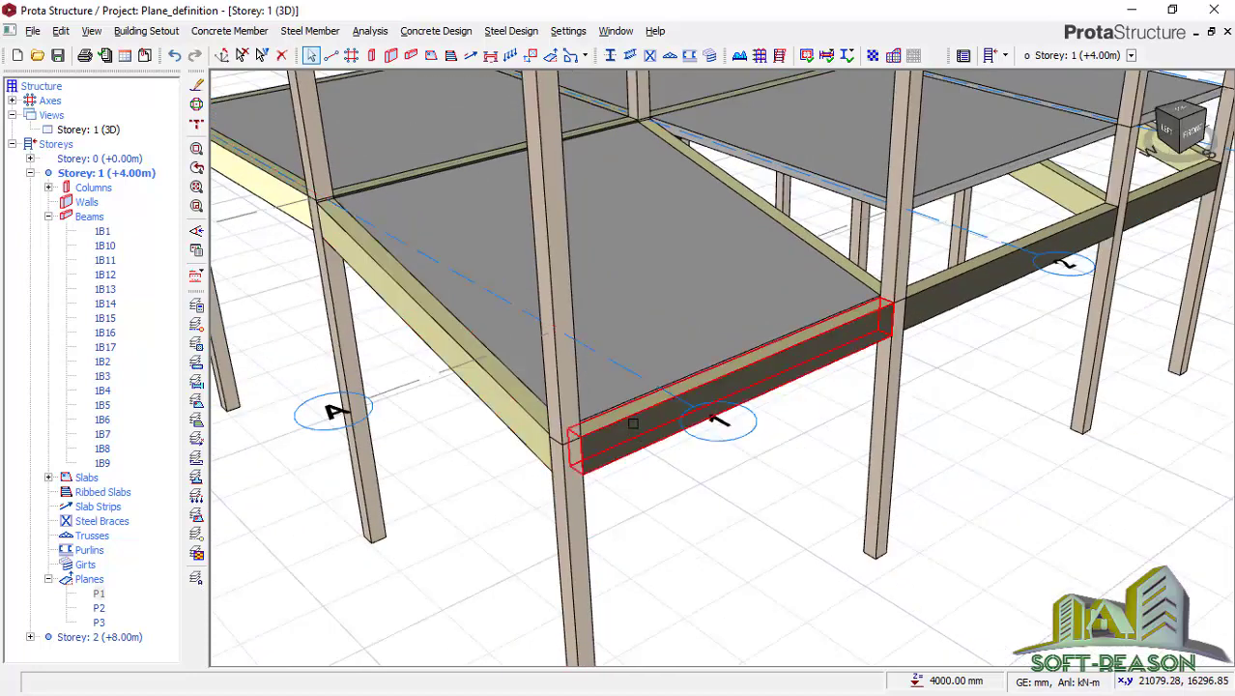
scroll(554, 457, down, 2)
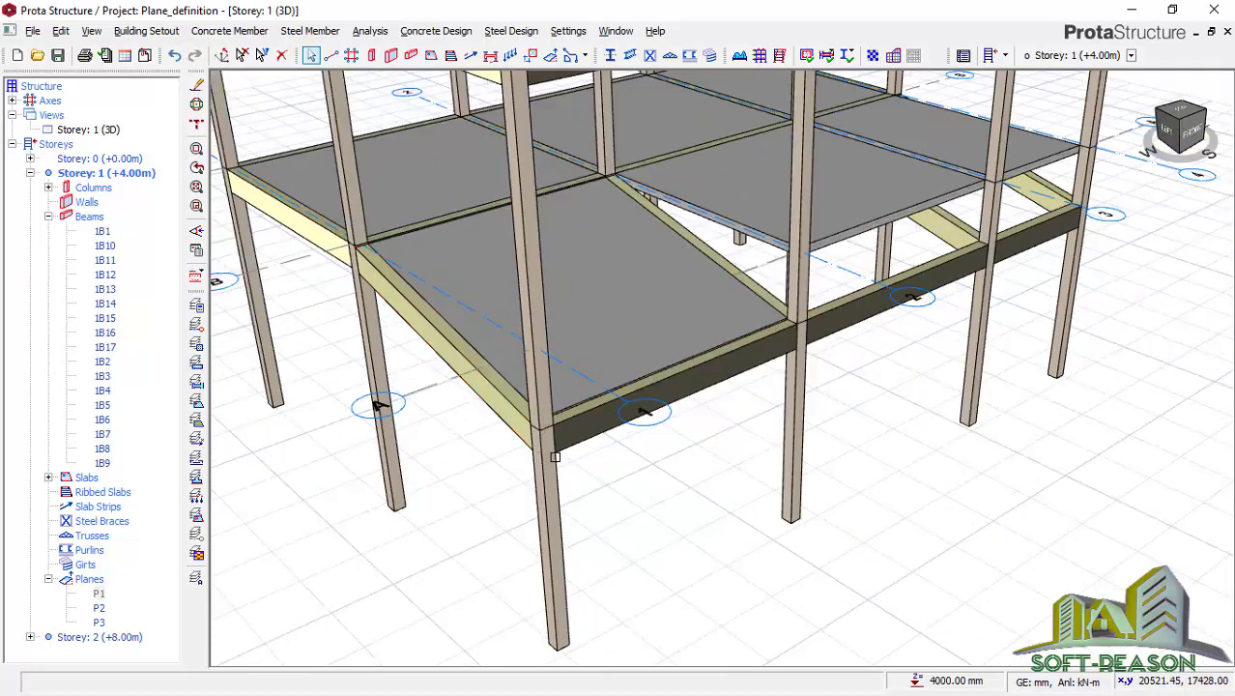
scroll(682, 372, down, 2)
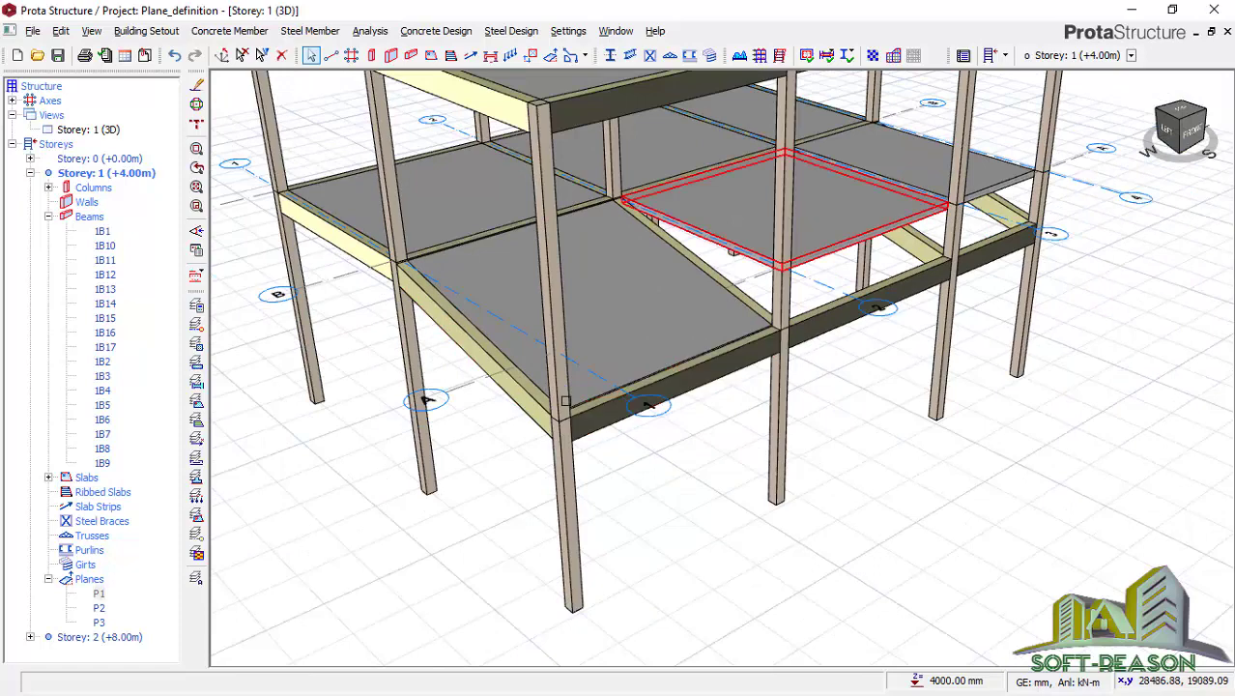
Step: Move the members within and along plane P2 to its plane definition and accept the adjustment
click(101, 608)
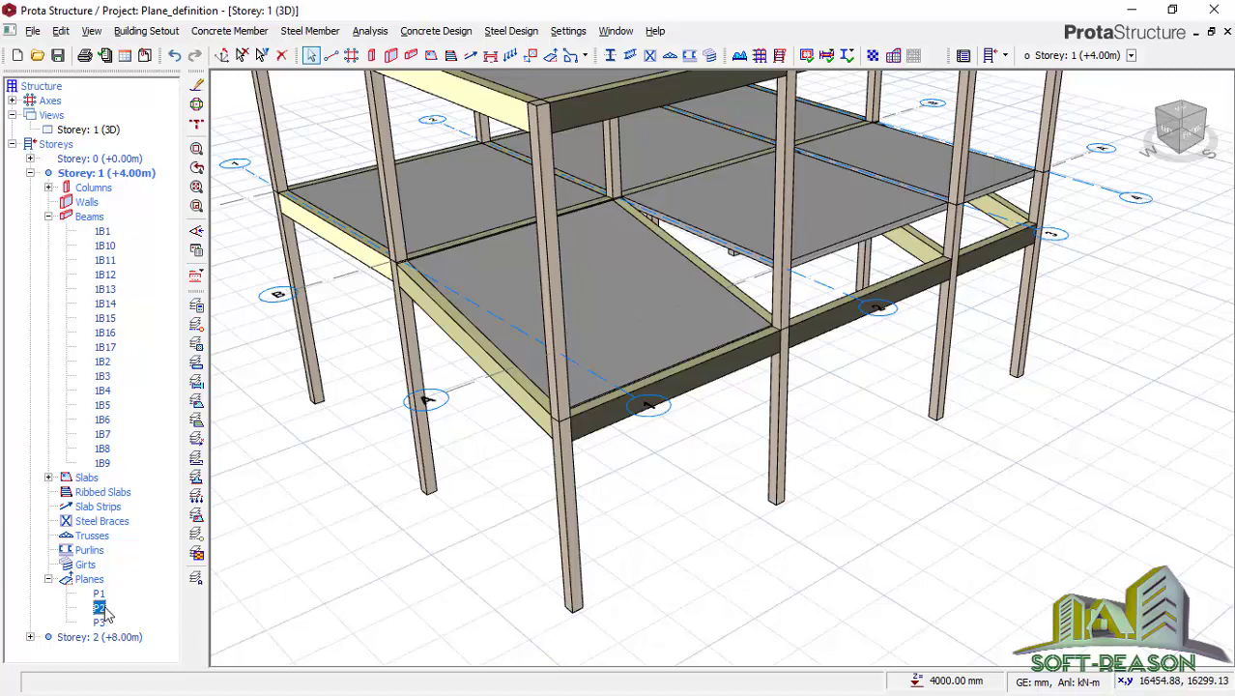
right_click(352, 499)
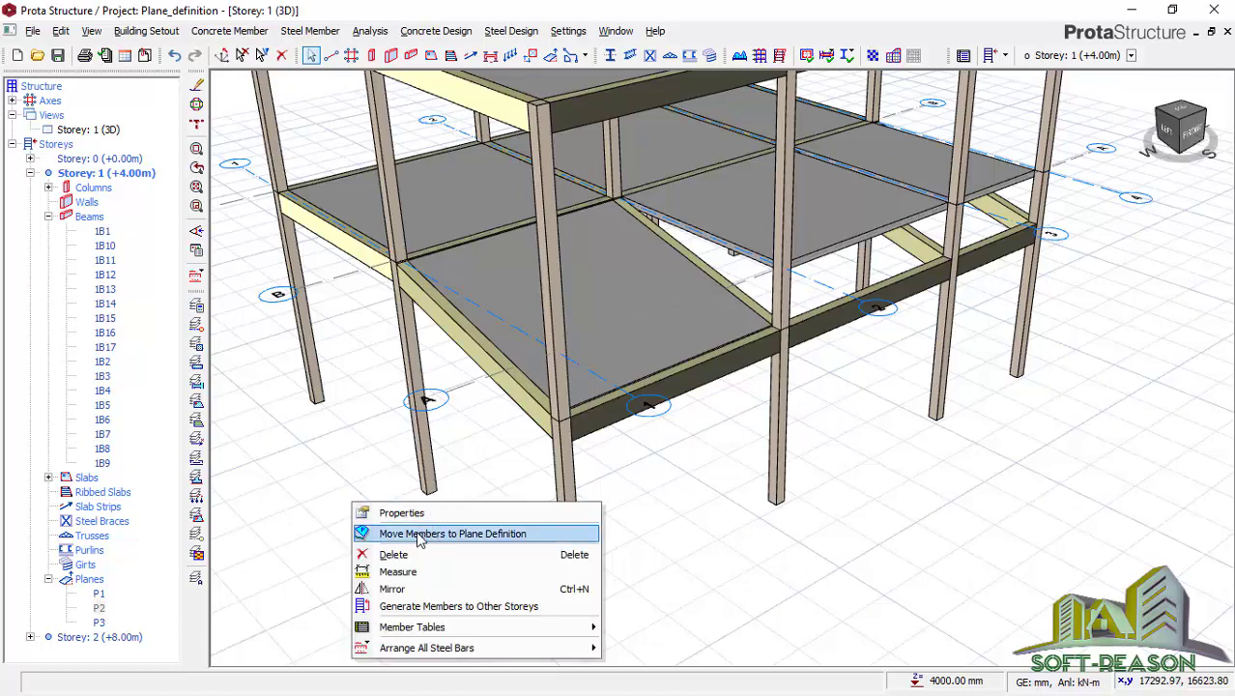
click(419, 537)
click(685, 434)
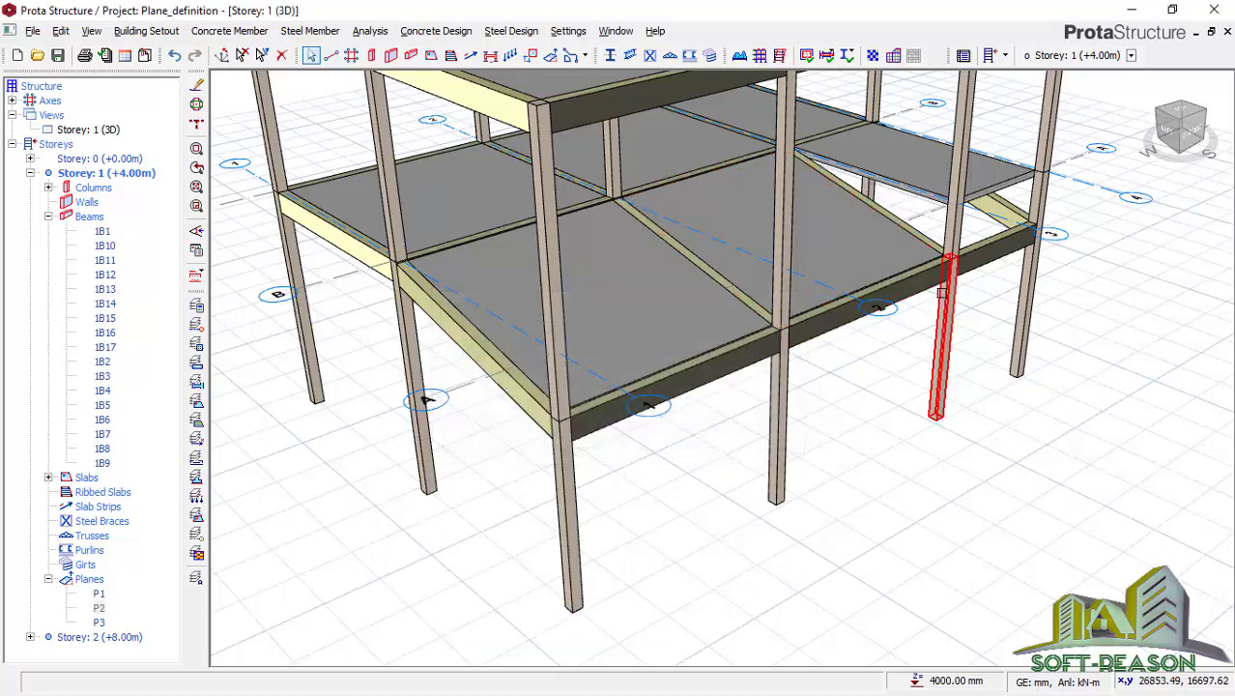
Step: Move the members contained in or bordering plane P3 to that plane and confirm the adjustment
right_click(99, 623)
click(172, 497)
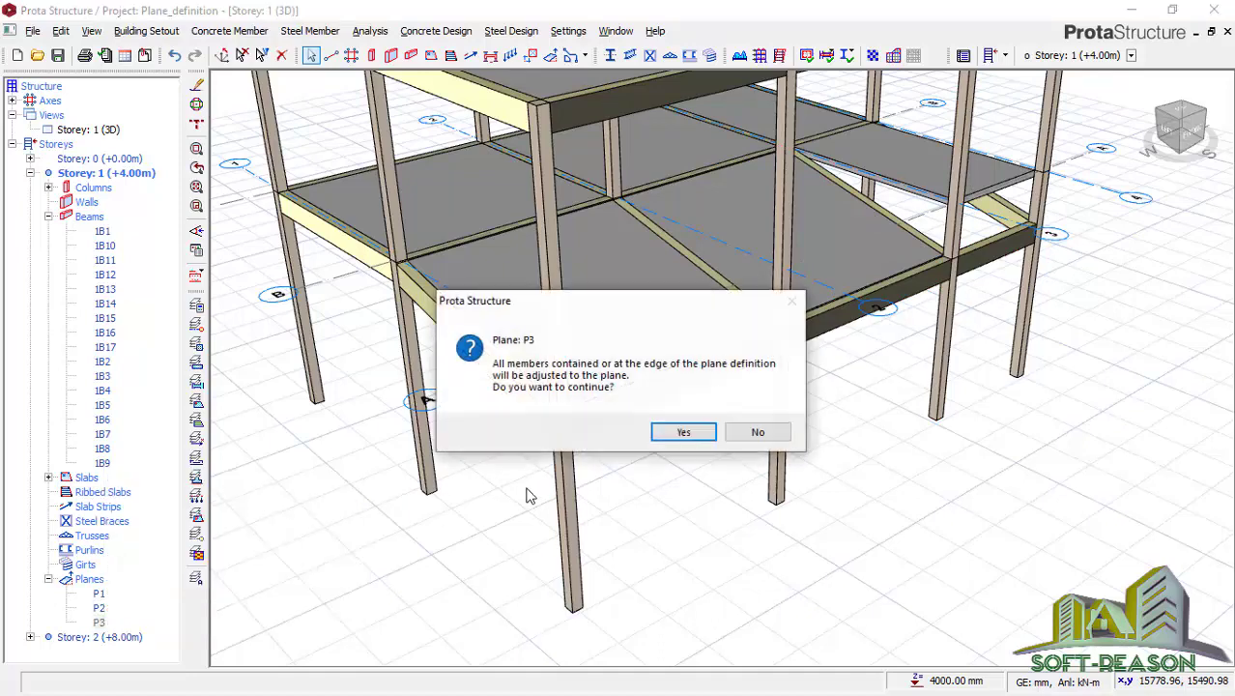
click(681, 433)
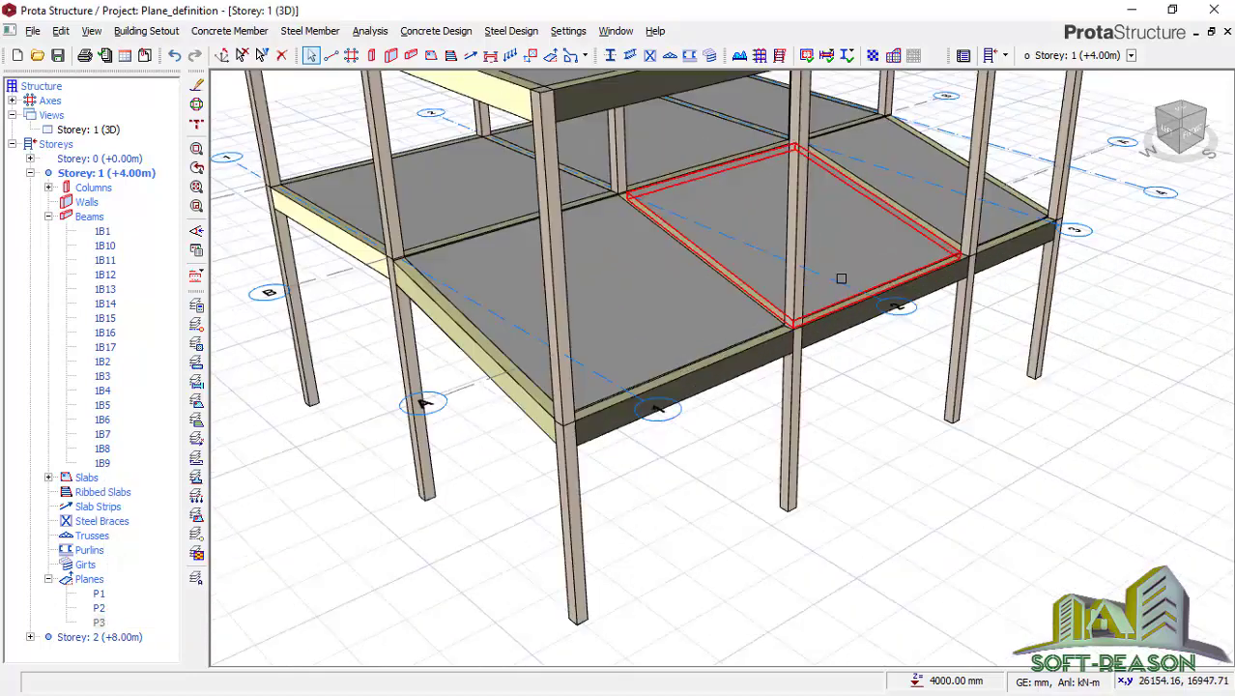
Step: Inspect the three inclined Storey 1 bays in 3D from the axis 4 end, the outer edge and the axis 1 end
middle_drag(979, 359, 717, 350)
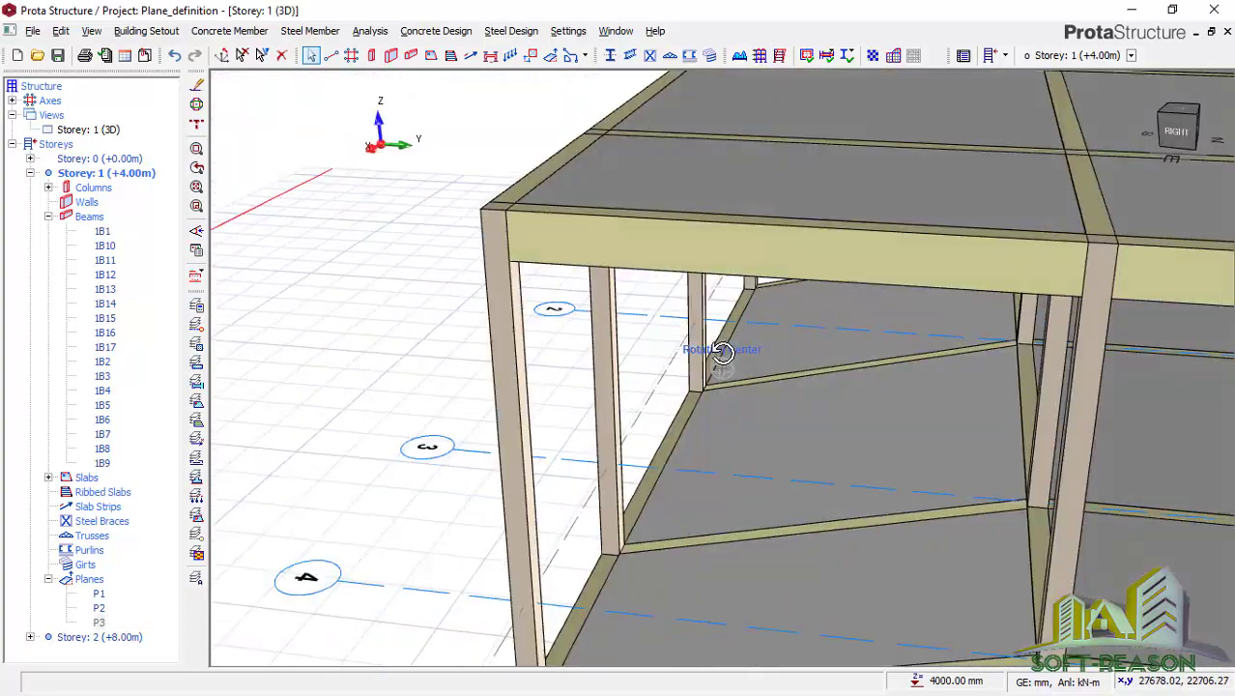
scroll(836, 297, down, 5)
mouse_move(776, 587)
middle_down()
mouse_move(814, 523)
mouse_move(828, 560)
mouse_move(766, 524)
middle_up()
scroll(785, 422, up, 5)
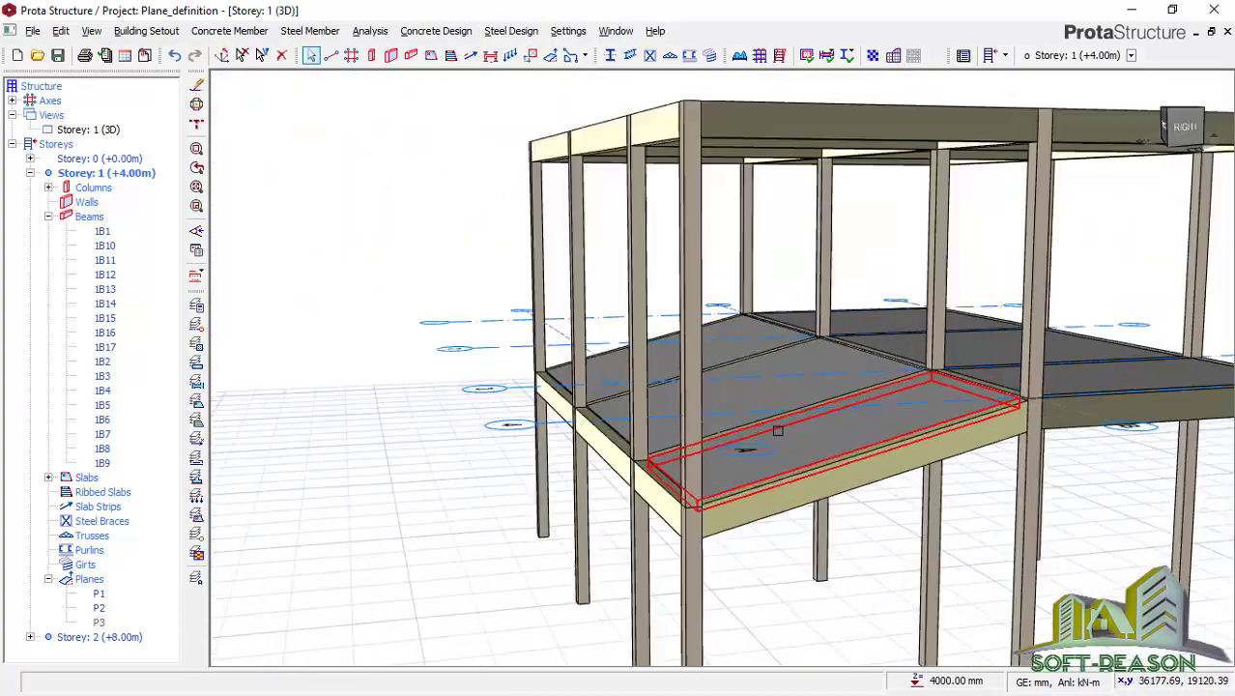
scroll(599, 520, down, 3)
middle_drag(599, 521, 946, 403)
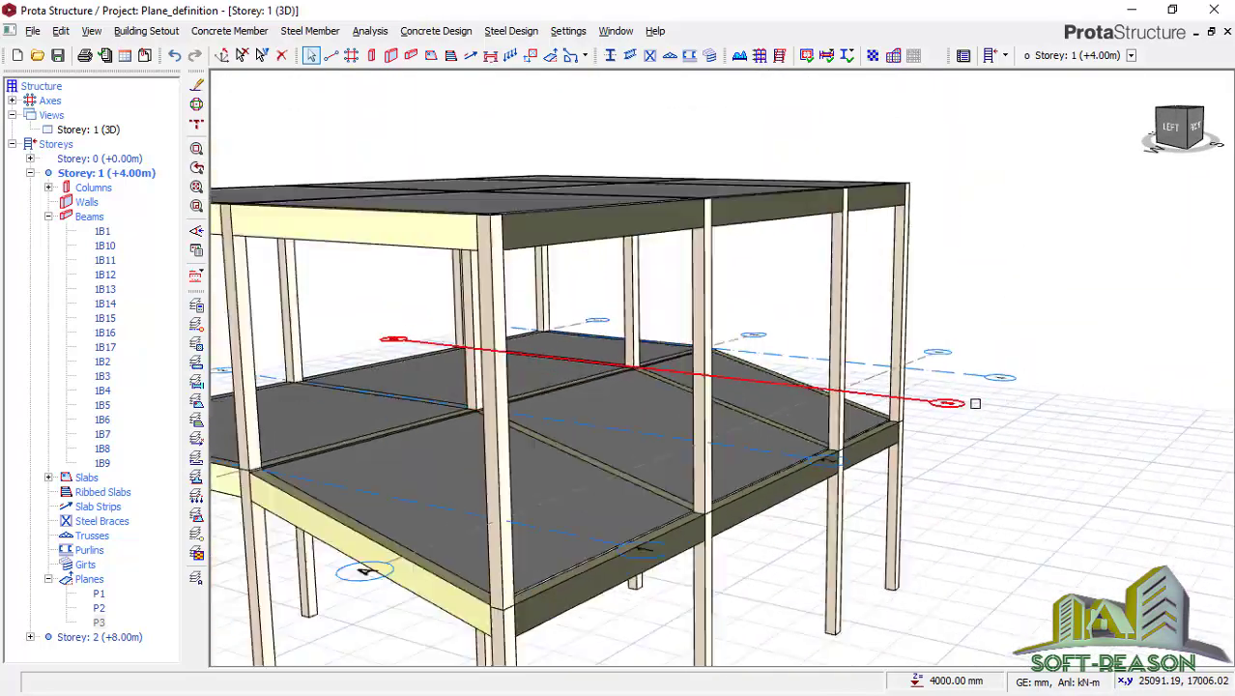
middle_drag(501, 576, 656, 461)
scroll(656, 461, down, 1)
scroll(651, 480, down, 2)
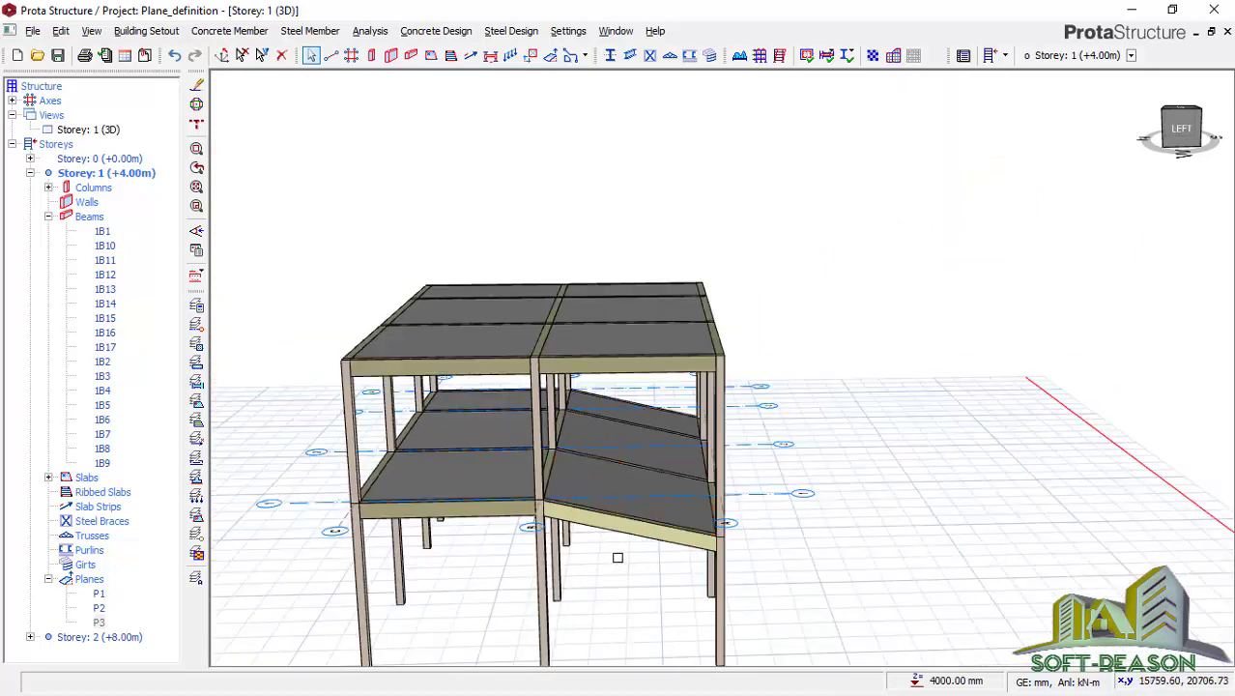
middle_drag(654, 563, 598, 577)
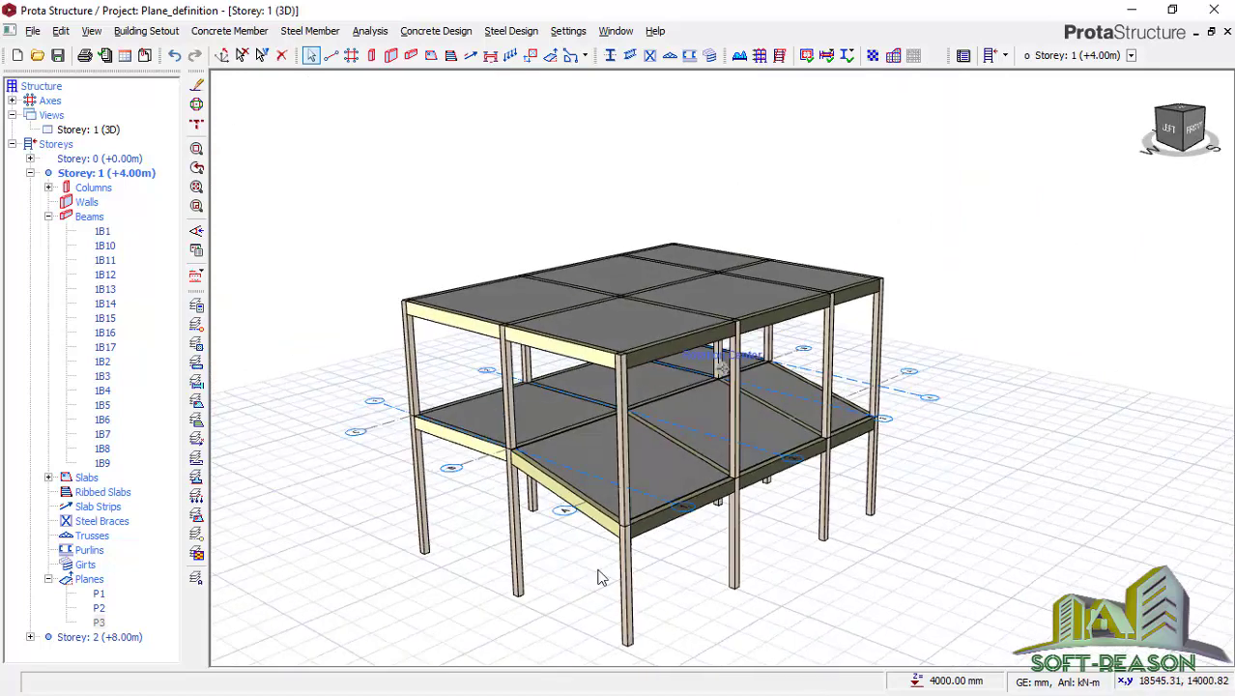
Step: Examine the sloping edge beam on axis 1 between A and B, including its end level offsets
scroll(626, 599, up, 3)
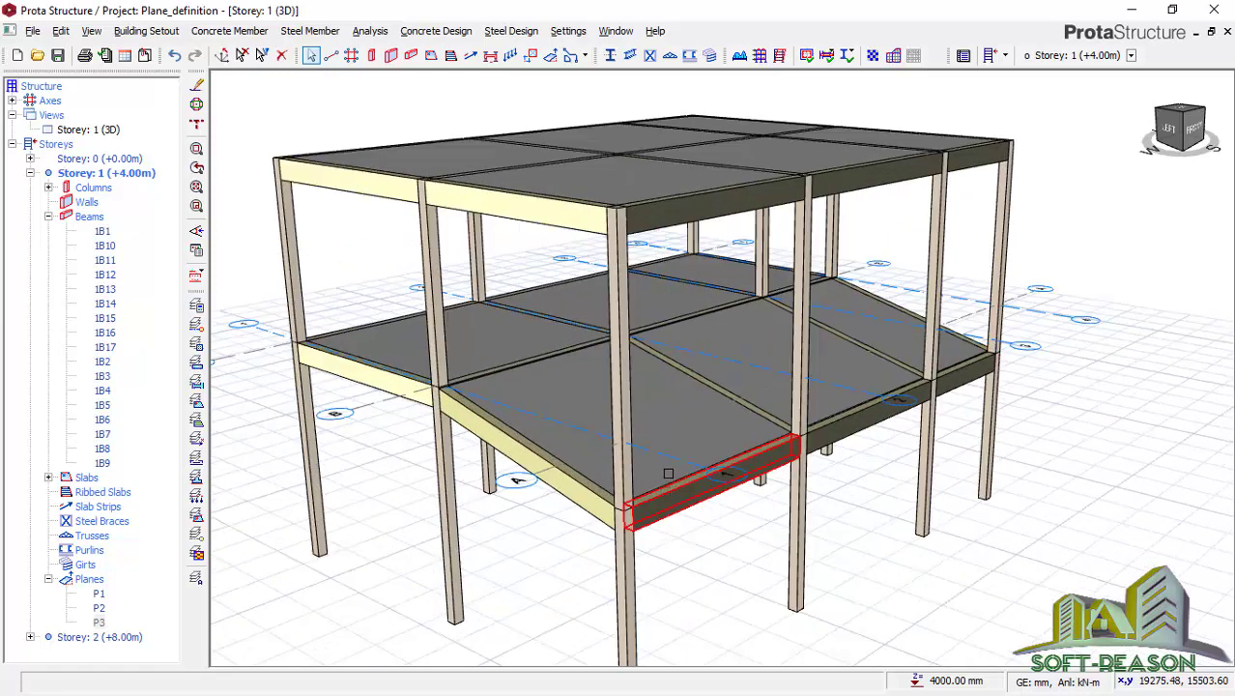
scroll(612, 440, up, 3)
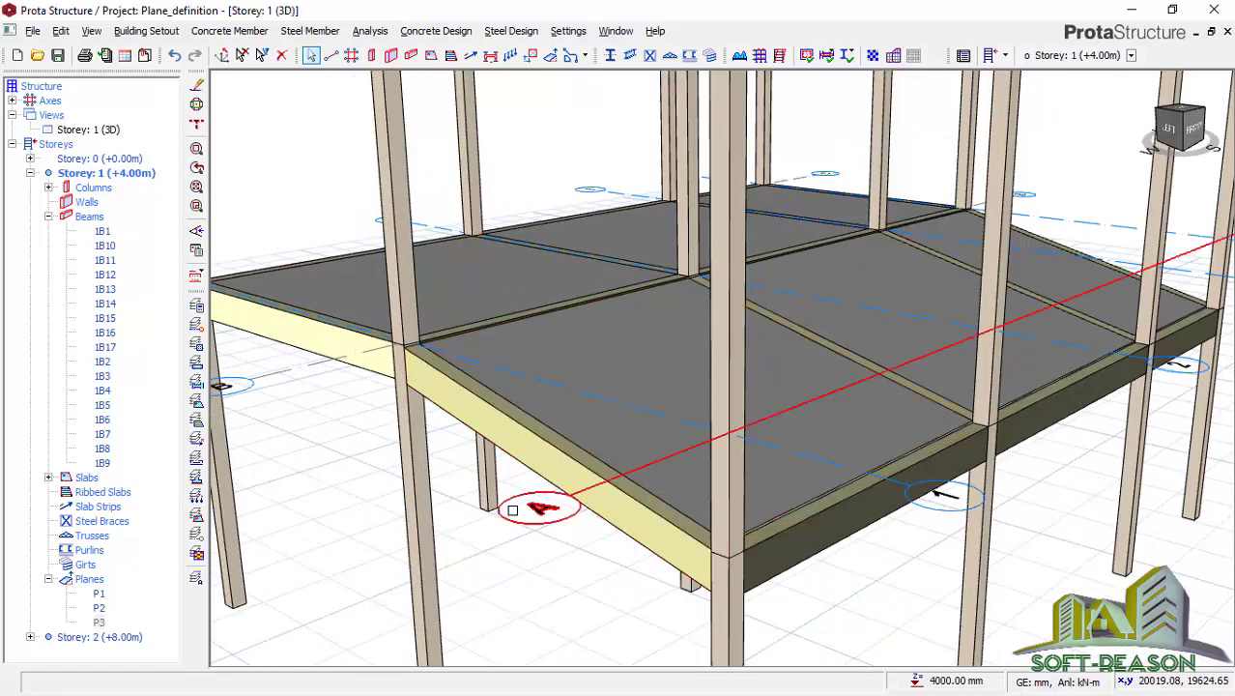
middle_drag(510, 504, 579, 518)
scroll(686, 426, up, 2)
scroll(687, 426, down, 2)
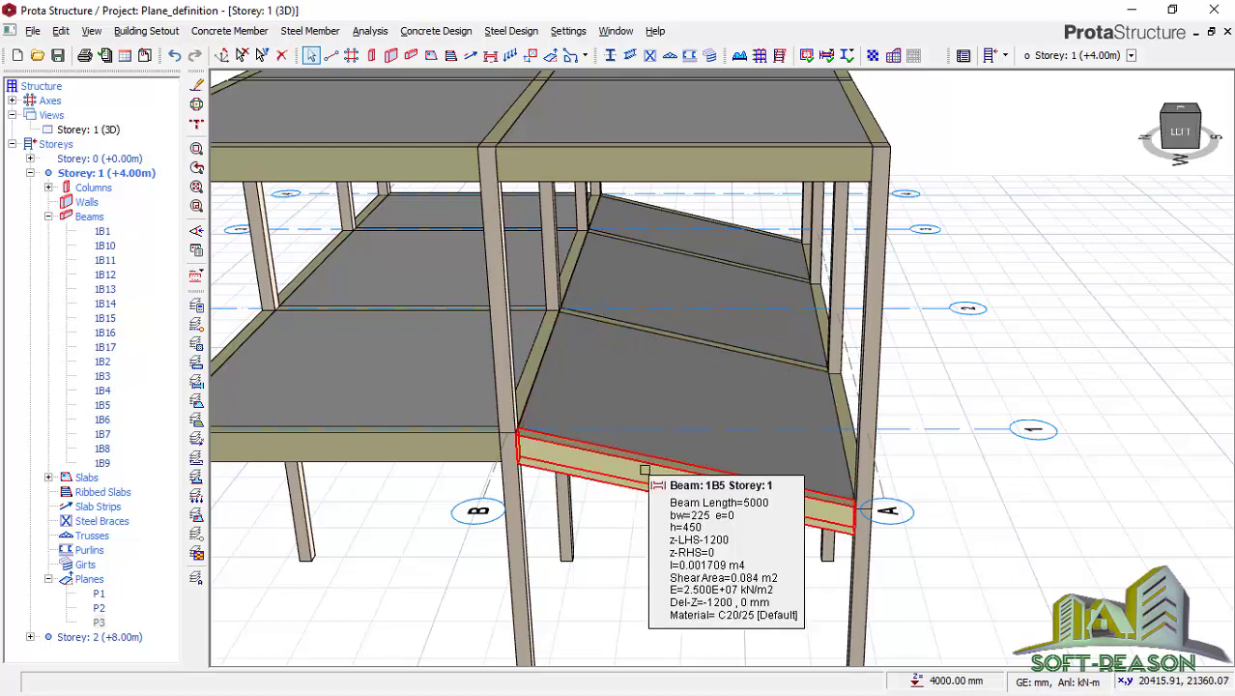
scroll(646, 474, up, 1)
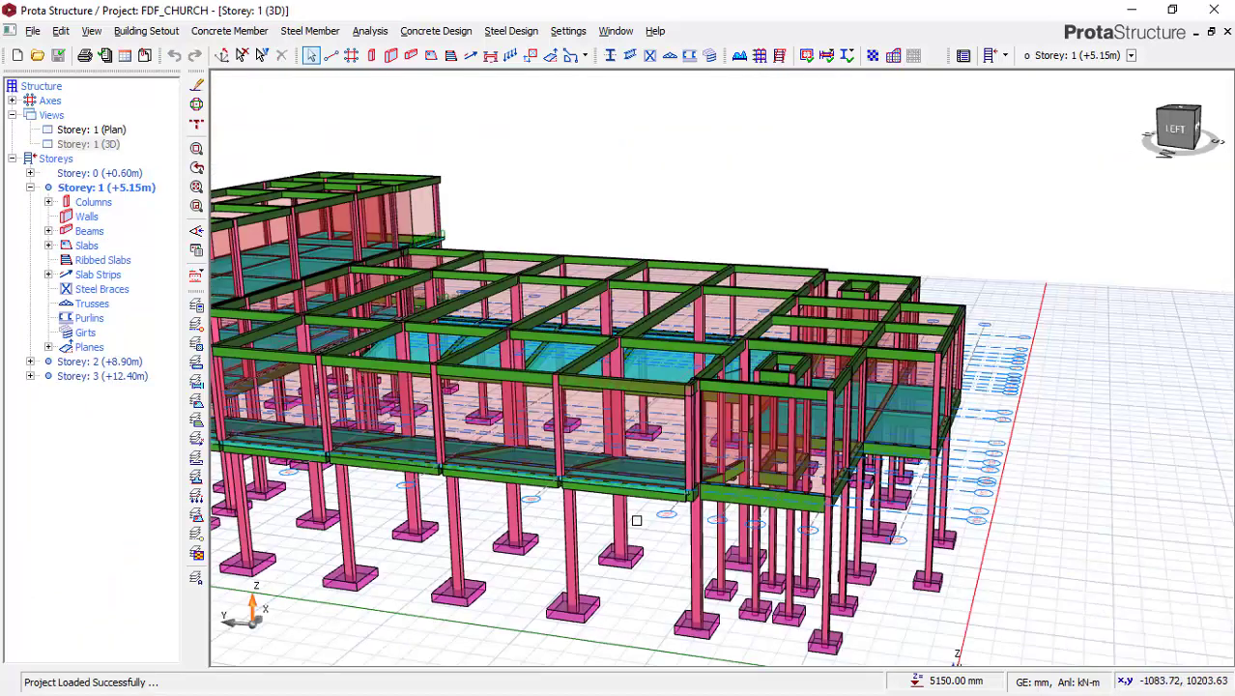
Step: Examine the inclined slabs and beams of the FDF_CHURCH project in 3D from its left and front sides
scroll(518, 518, up, 2)
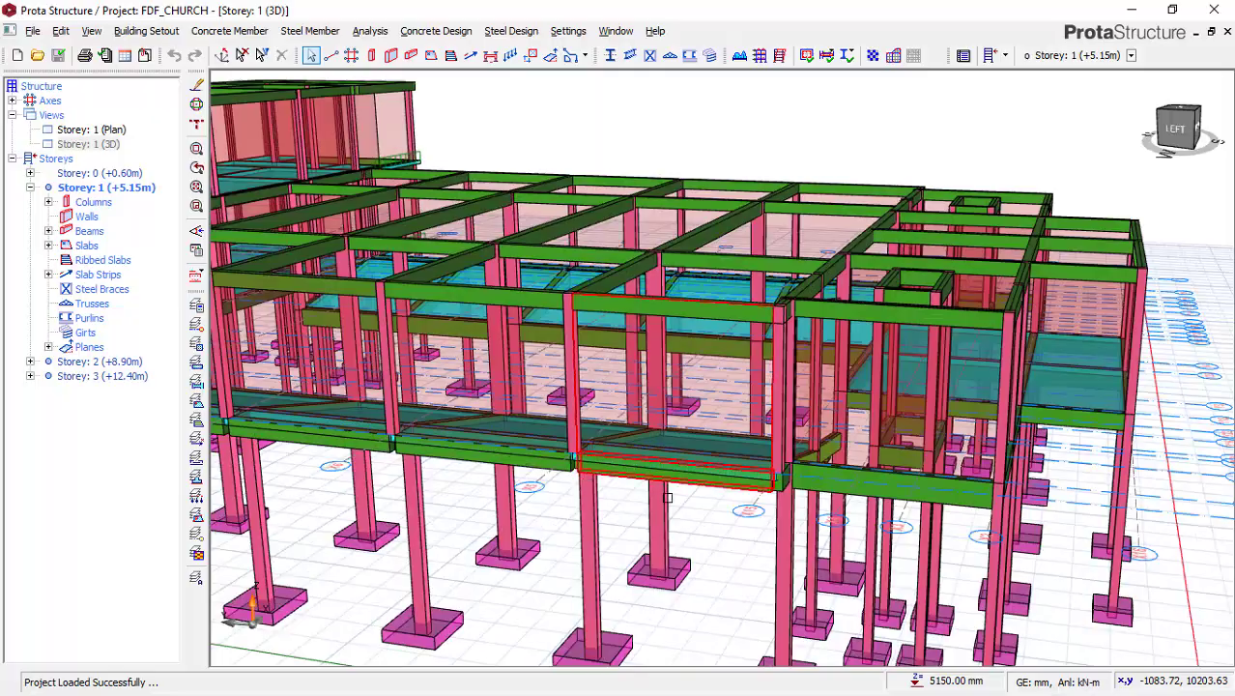
mouse_move(657, 454)
middle_down()
mouse_move(665, 506)
mouse_move(552, 458)
mouse_move(542, 497)
mouse_move(517, 503)
mouse_move(419, 396)
middle_up()
scroll(419, 396, down, 2)
scroll(677, 434, up, 2)
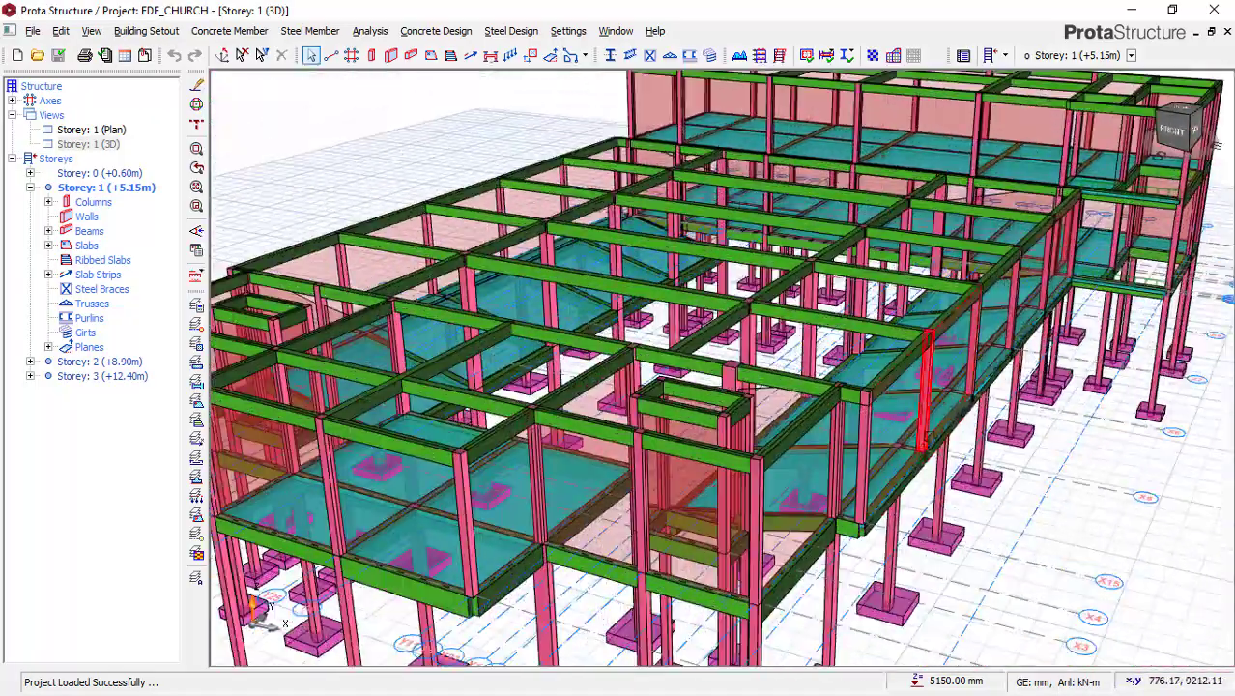
scroll(882, 491, down, 1)
middle_drag(882, 491, 870, 449)
middle_drag(676, 463, 587, 500)
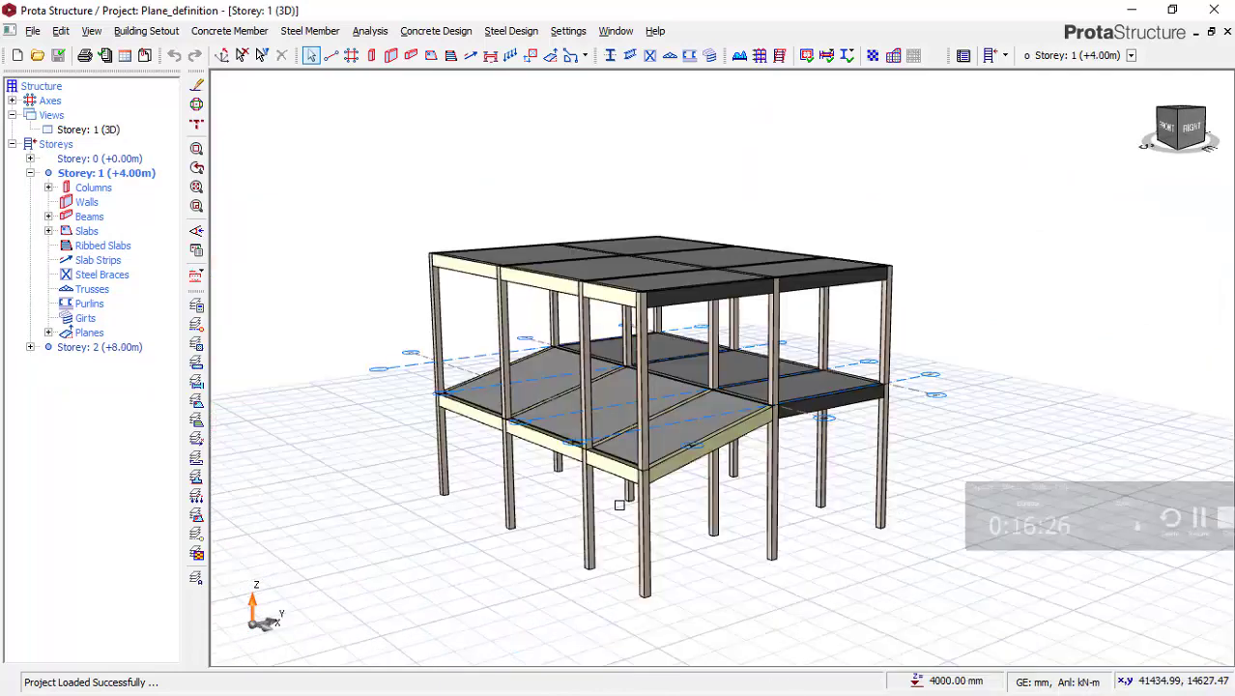
Step: Examine the inclined bays of the Plane_definition model and the end level offsets of sloping edge beam 1B17
middle_drag(682, 477, 584, 468)
scroll(559, 396, down, 2)
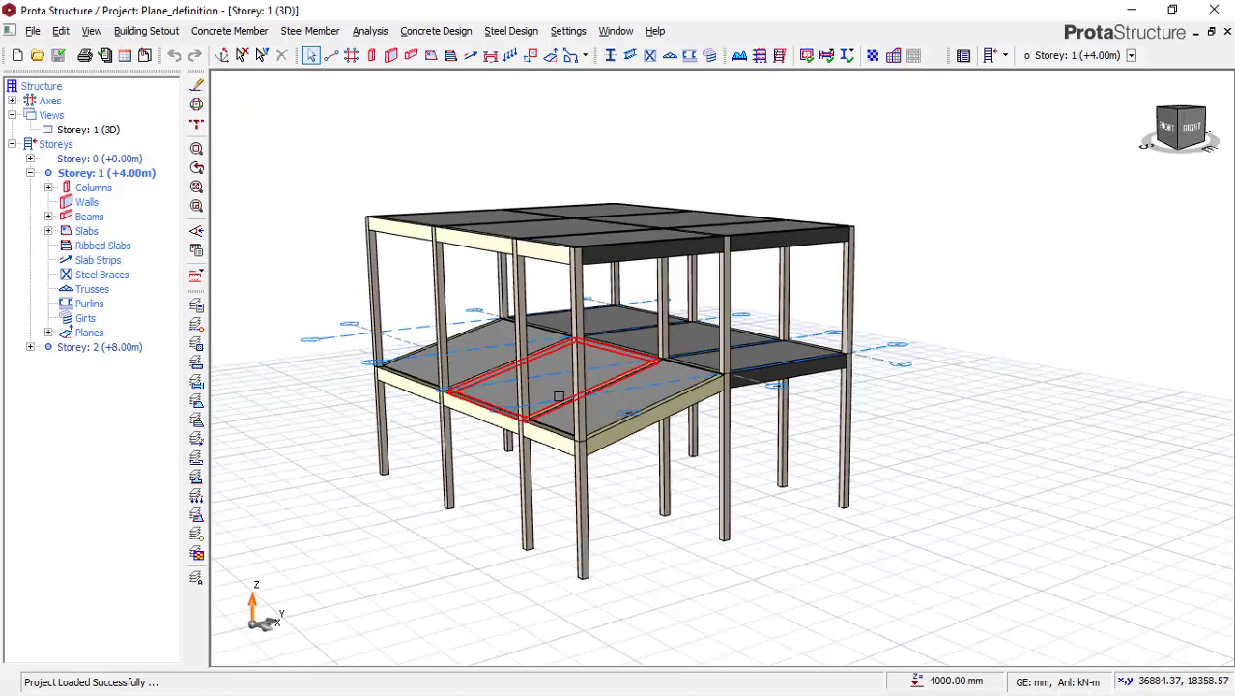
scroll(620, 423, up, 3)
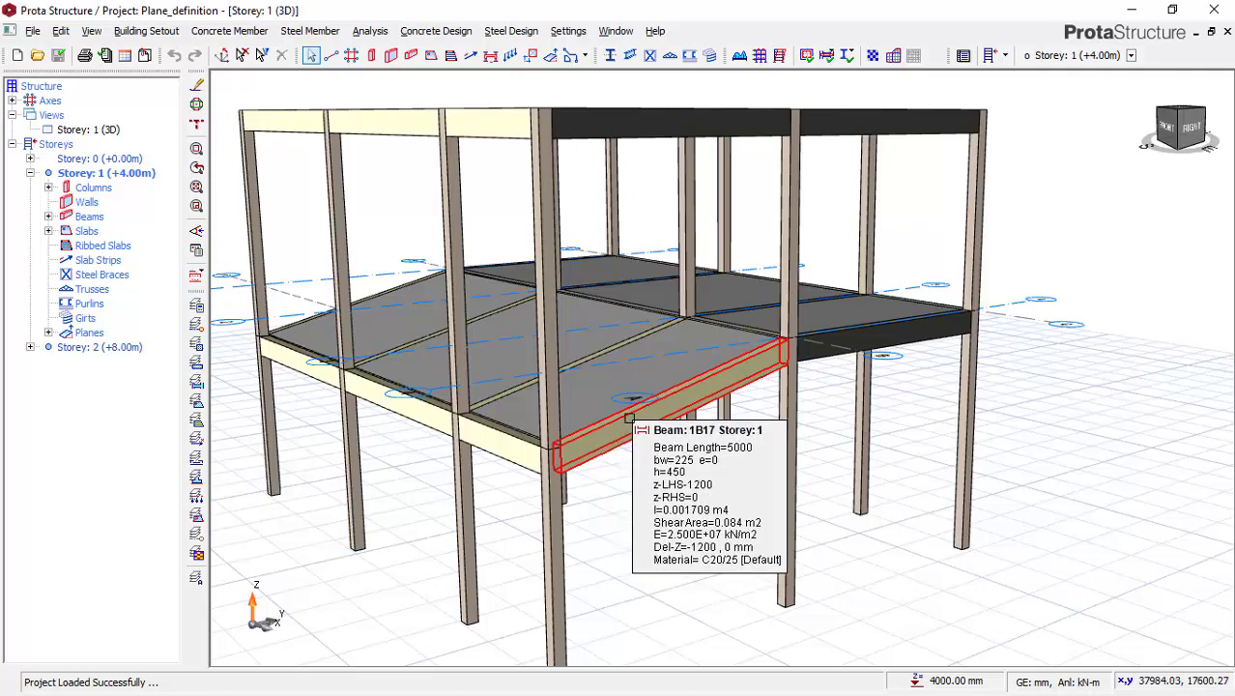
scroll(604, 356, down, 3)
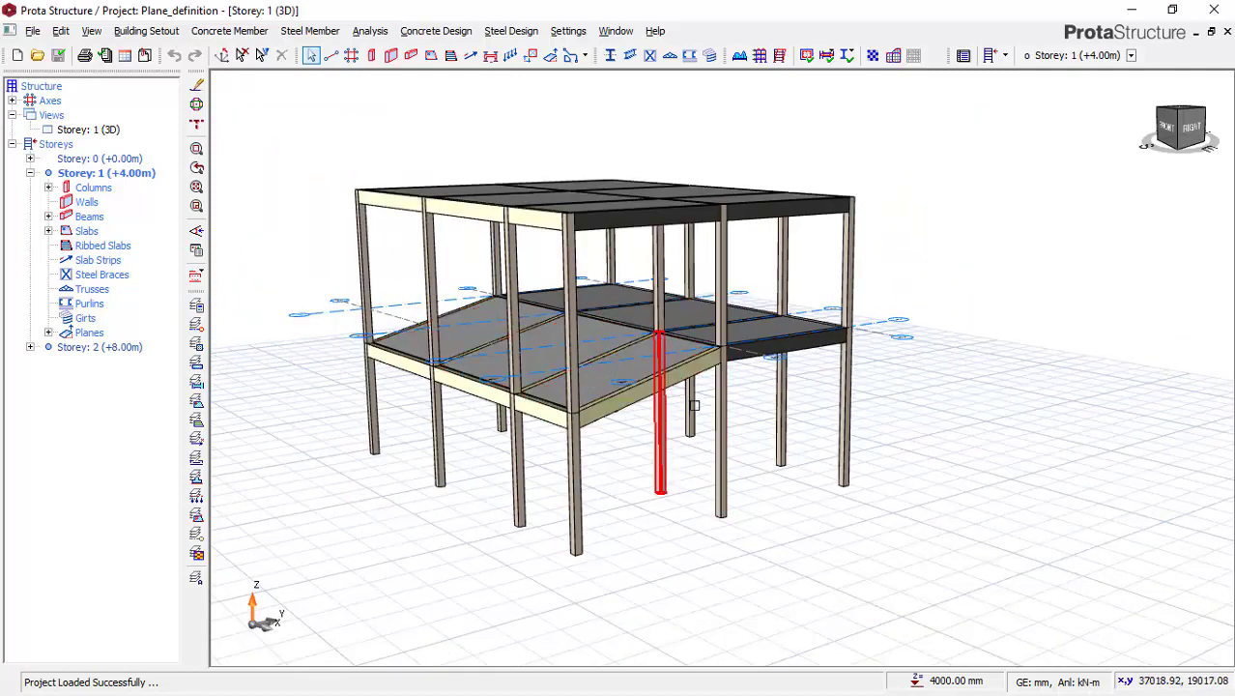
mouse_move(693, 405)
middle_down()
mouse_move(763, 427)
mouse_move(692, 430)
mouse_move(633, 394)
mouse_move(669, 358)
mouse_move(766, 408)
mouse_move(763, 449)
mouse_move(744, 427)
mouse_move(793, 405)
mouse_move(695, 444)
mouse_move(700, 427)
mouse_move(821, 460)
mouse_move(498, 463)
mouse_move(502, 451)
mouse_move(734, 464)
middle_up()
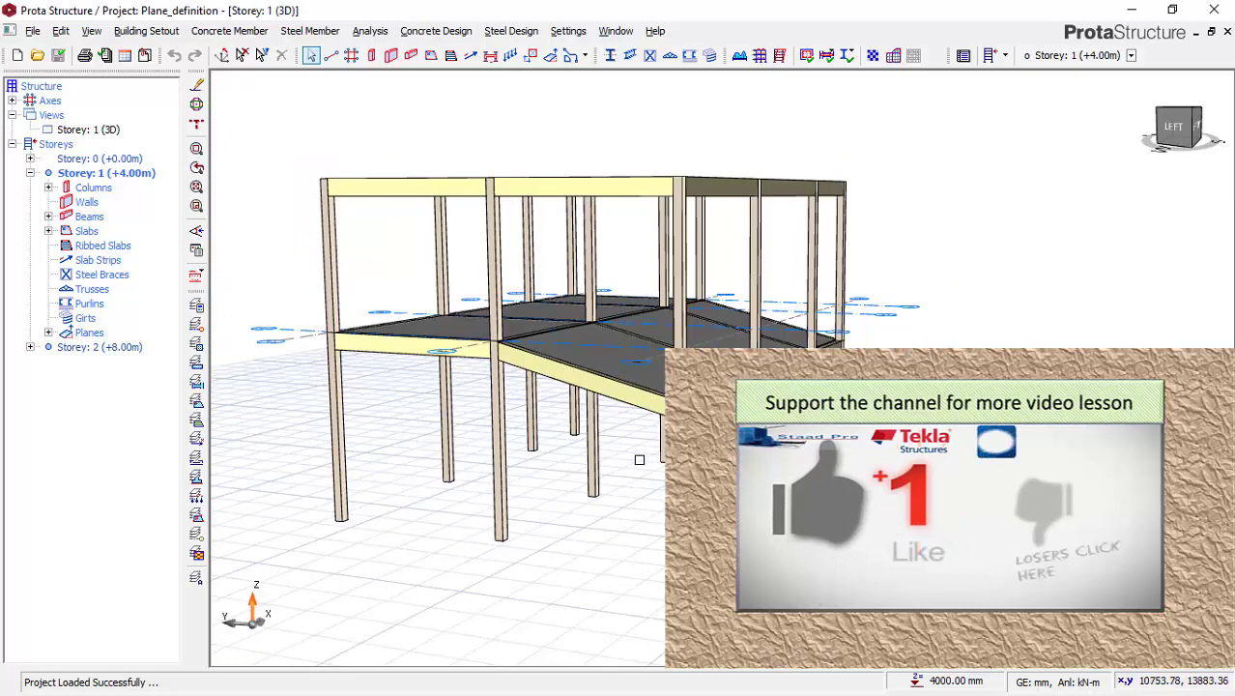
middle_drag(638, 459, 606, 439)
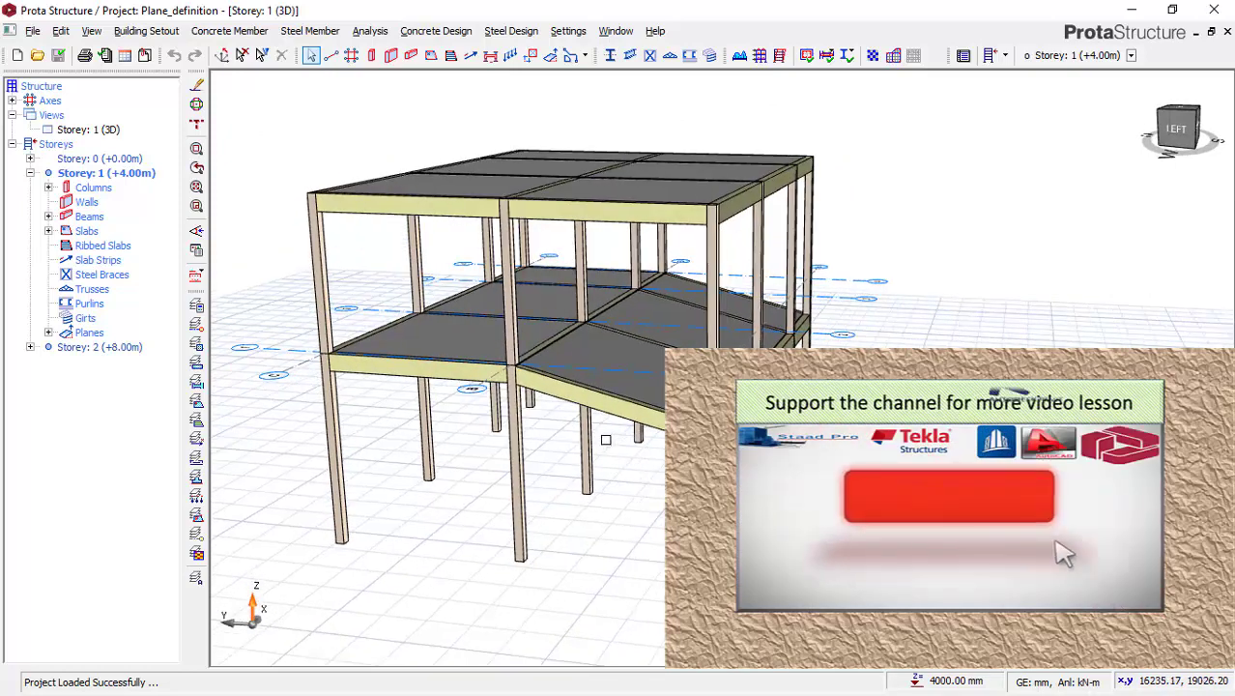
scroll(605, 440, up, 2)
scroll(607, 435, down, 3)
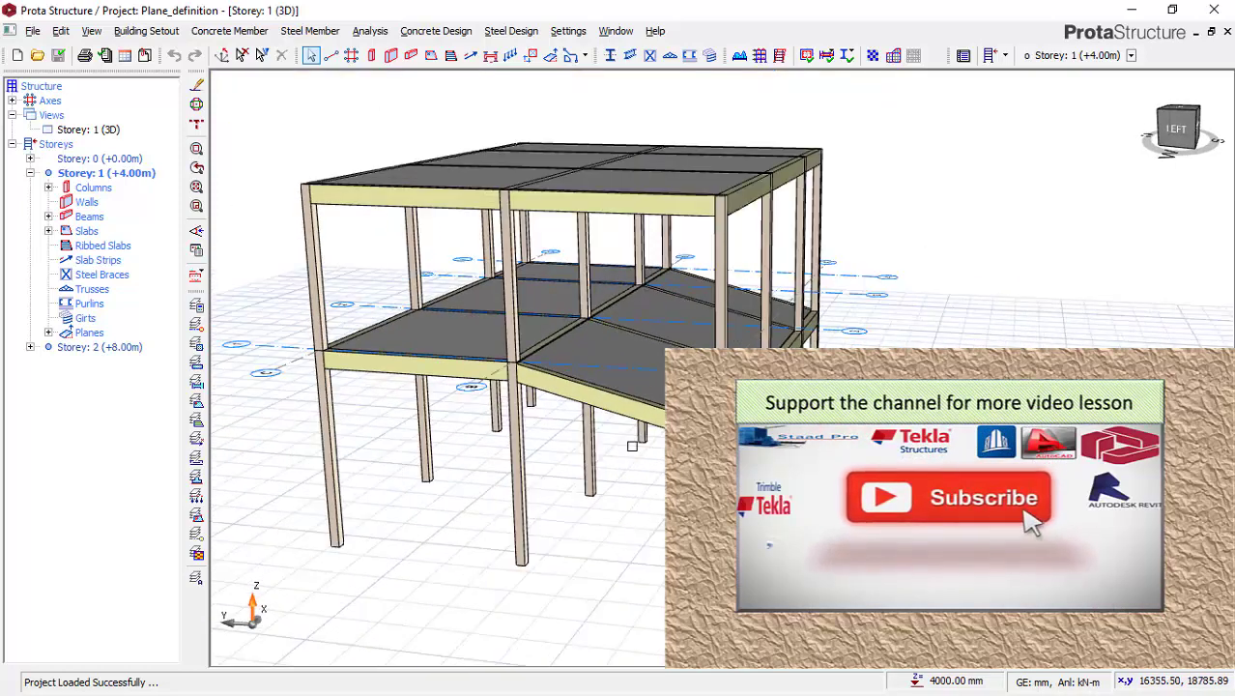
scroll(599, 444, down, 3)
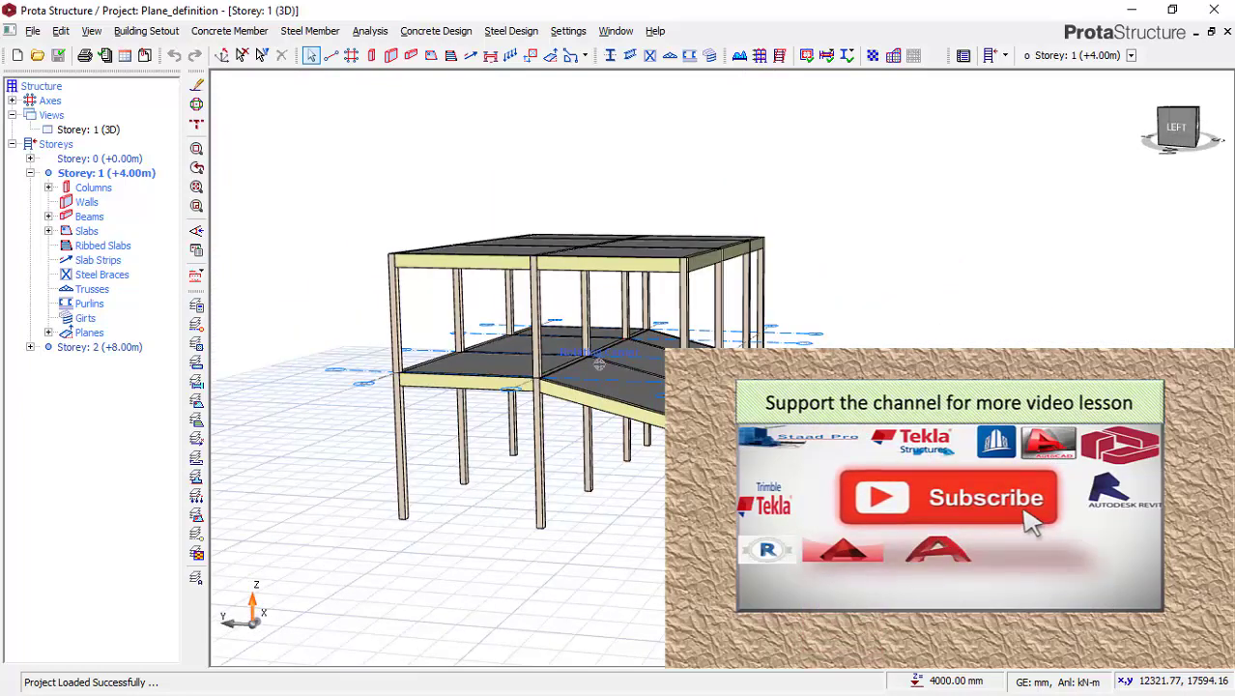
middle_drag(597, 363, 540, 457)
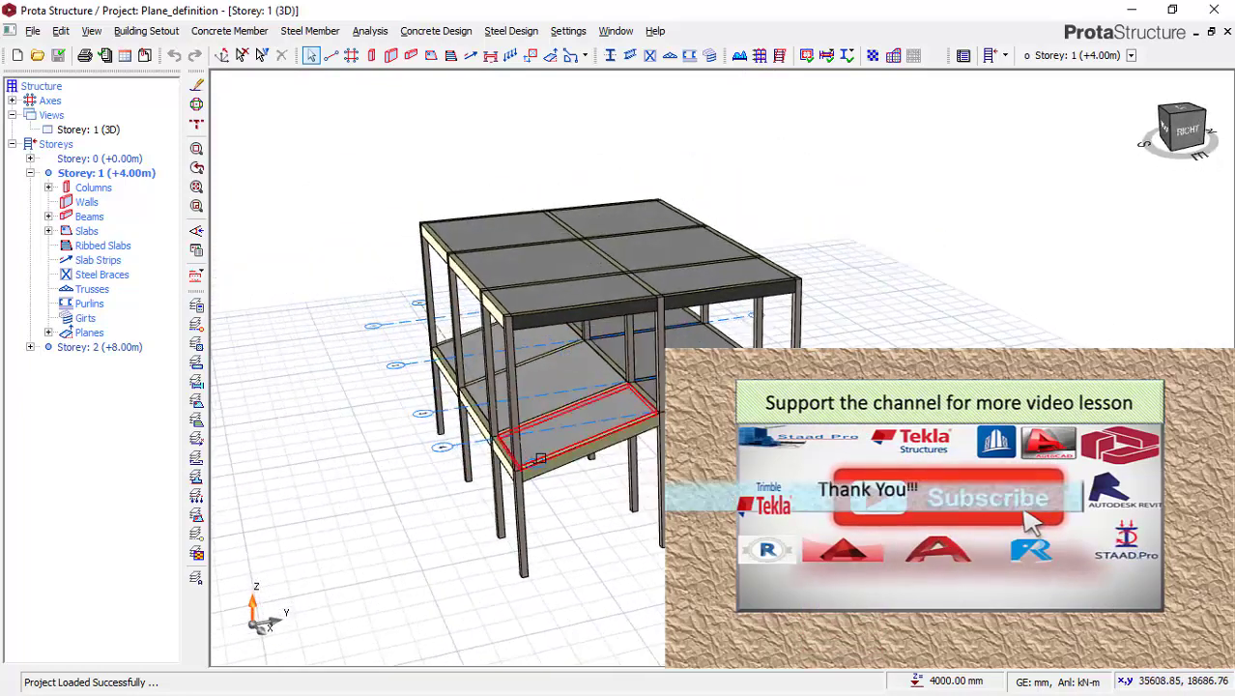
scroll(549, 476, up, 1)
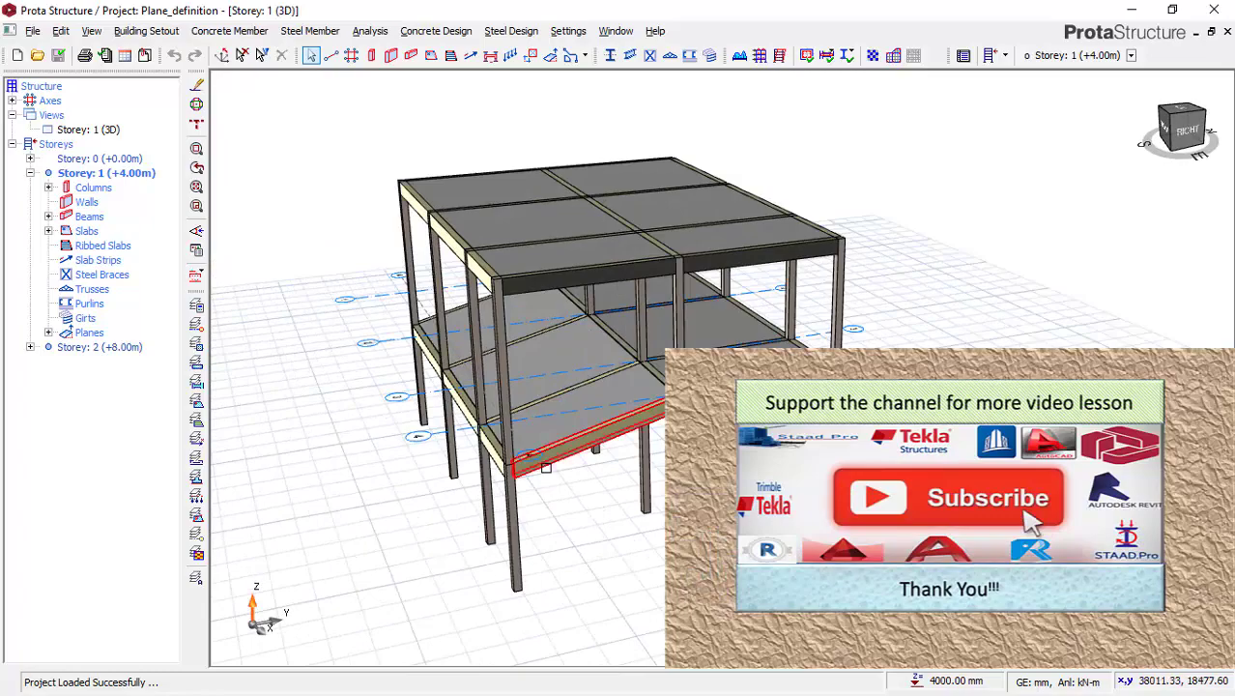